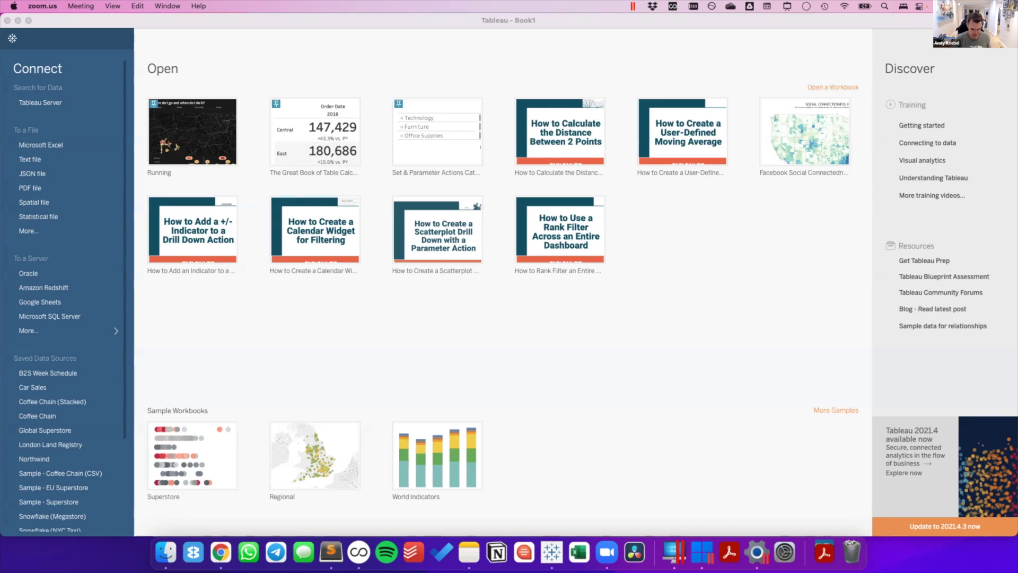
Outline the Connect pane of the start page with a rectangle annotation and clear the annotation.
key("ctrl+a")
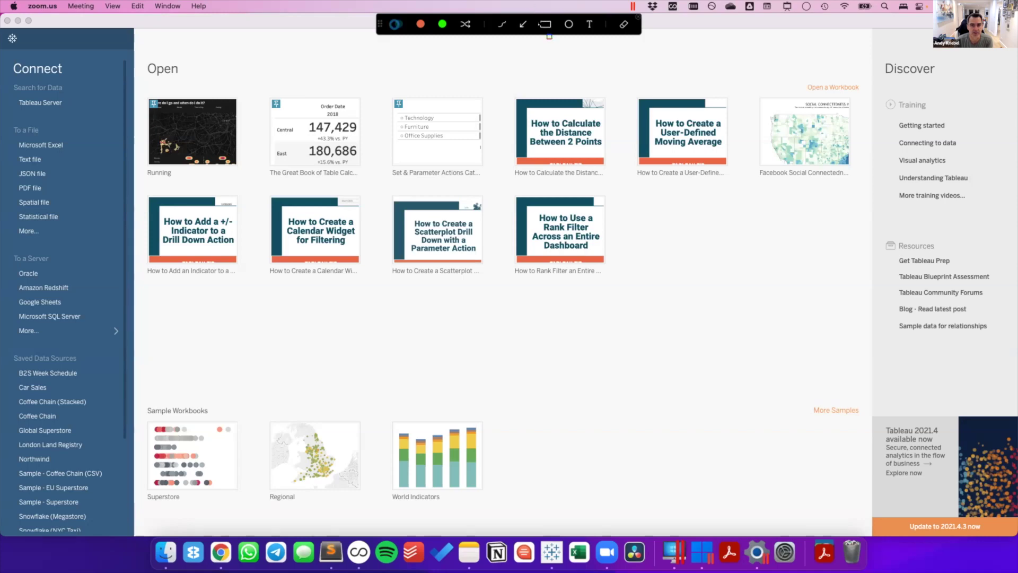
mouse_move(2, 46)
left_mouse_down()
mouse_move(97, 478)
mouse_move(130, 522)
left_mouse_up()
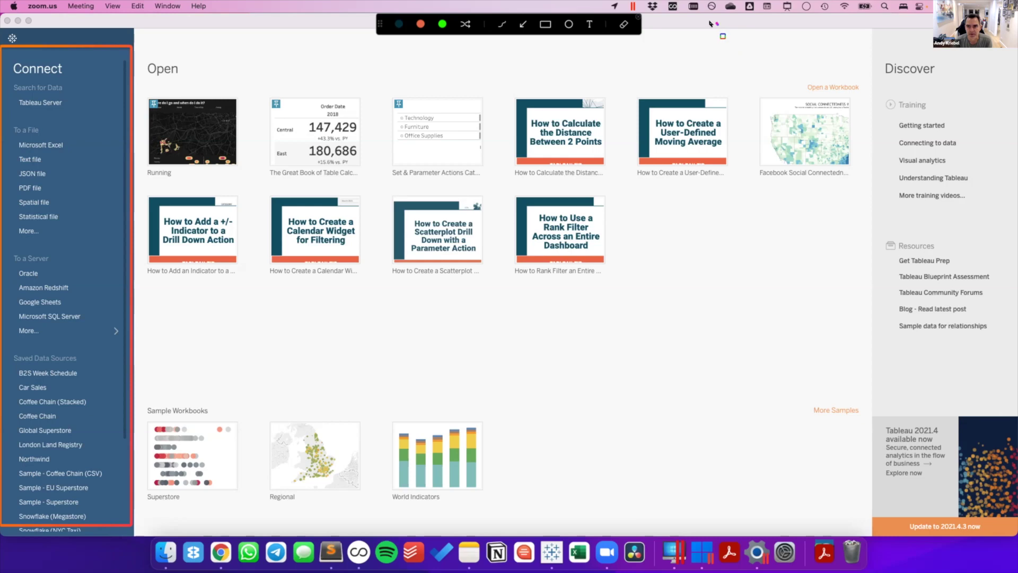
key("Escape")
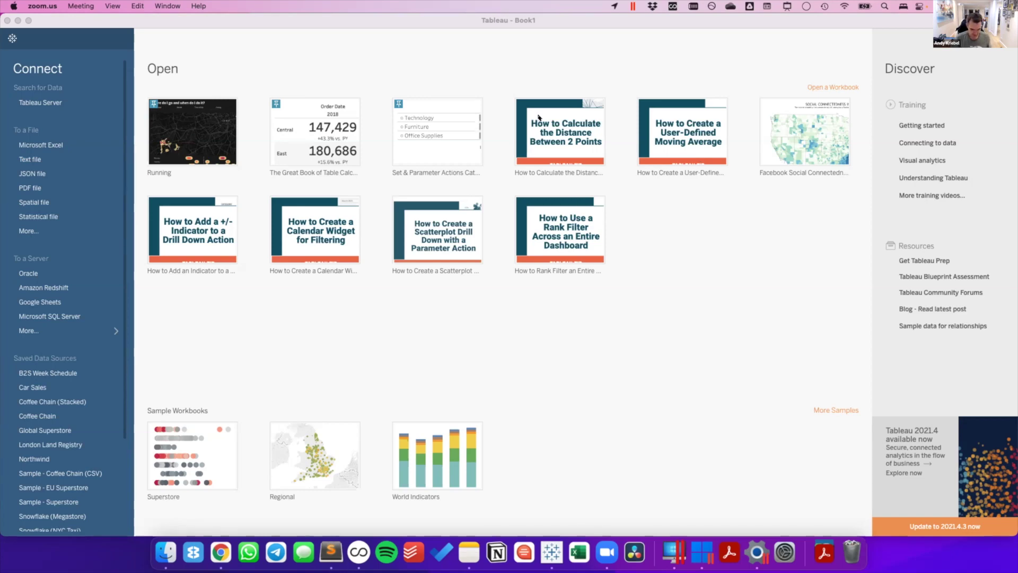
Outline the Open area, the Discover pane and its Training and Resources sections with rectangle annotations, and clear them.
key("ctrl+shift+d")
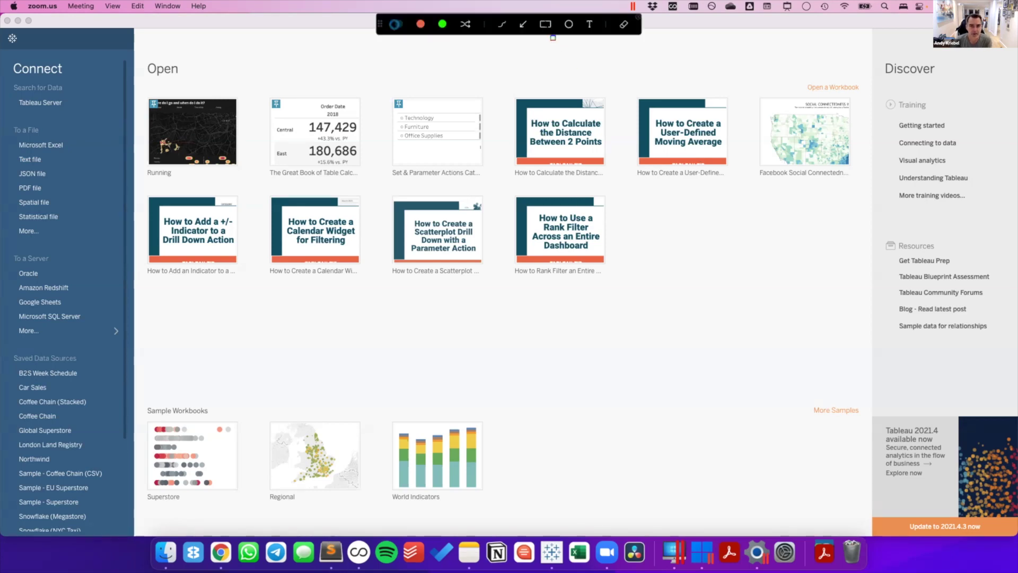
mouse_move(139, 51)
left_mouse_down()
mouse_move(538, 277)
mouse_move(846, 327)
mouse_move(860, 310)
left_mouse_up()
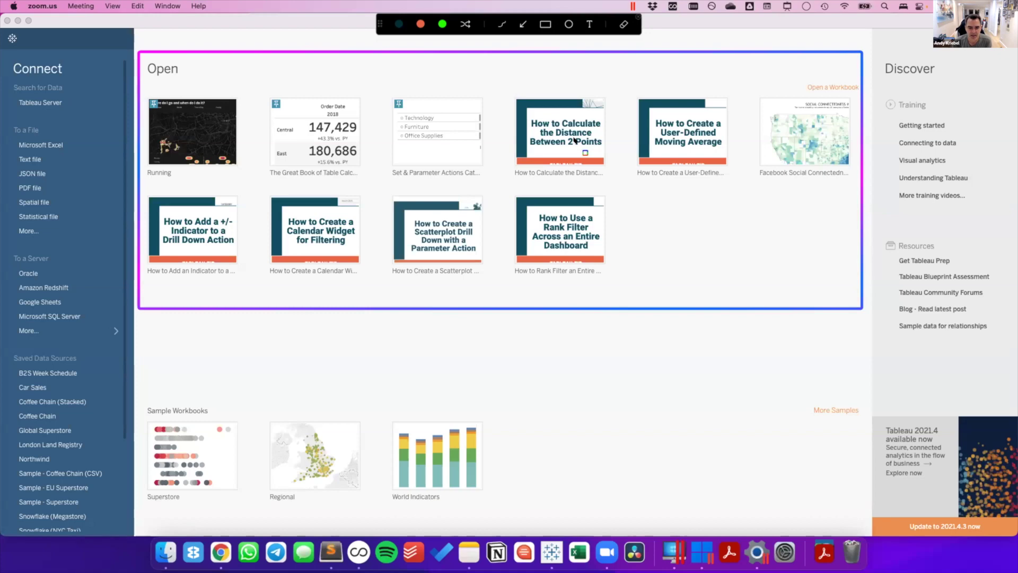
mouse_move(877, 51)
left_mouse_down()
mouse_move(952, 169)
mouse_move(1013, 424)
mouse_move(1015, 506)
left_mouse_up()
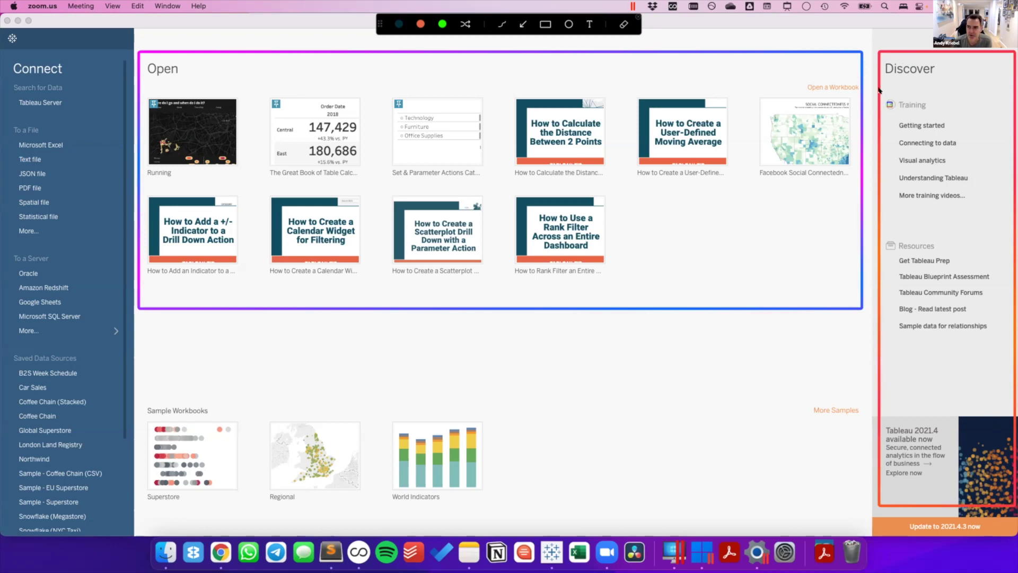
left_click_drag(885, 90, 982, 209)
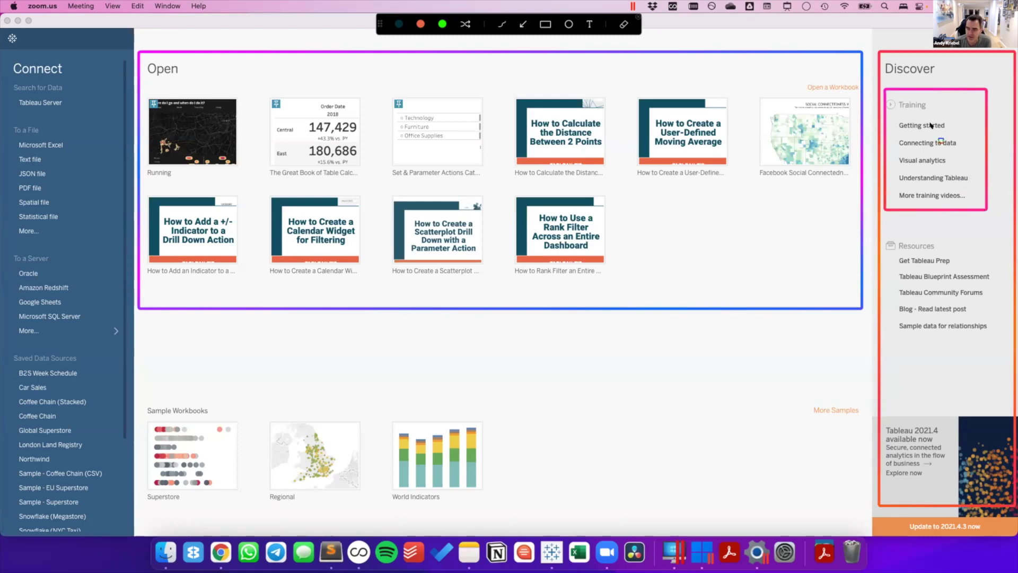
left_click_drag(880, 229, 999, 340)
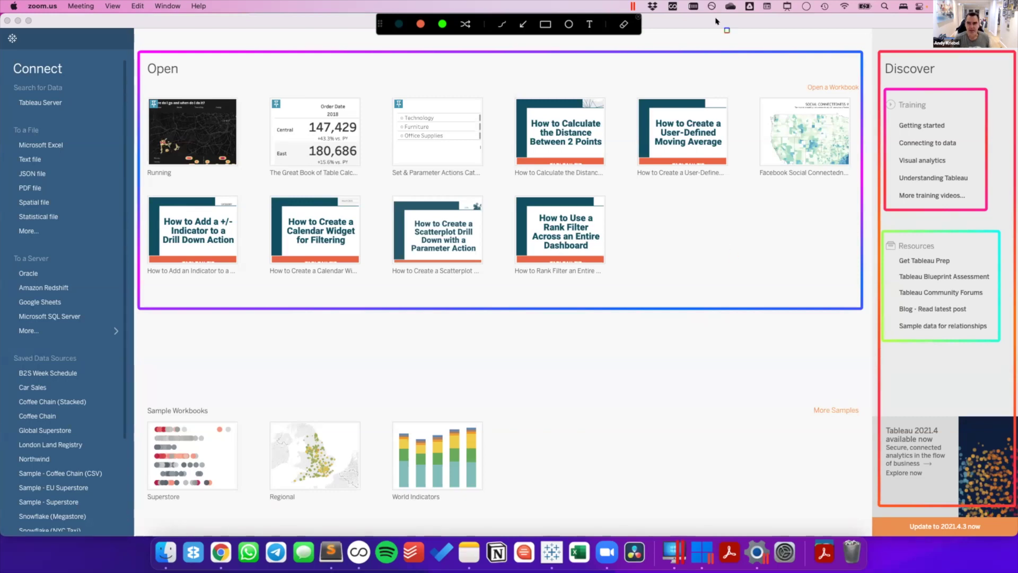
key("Escape")
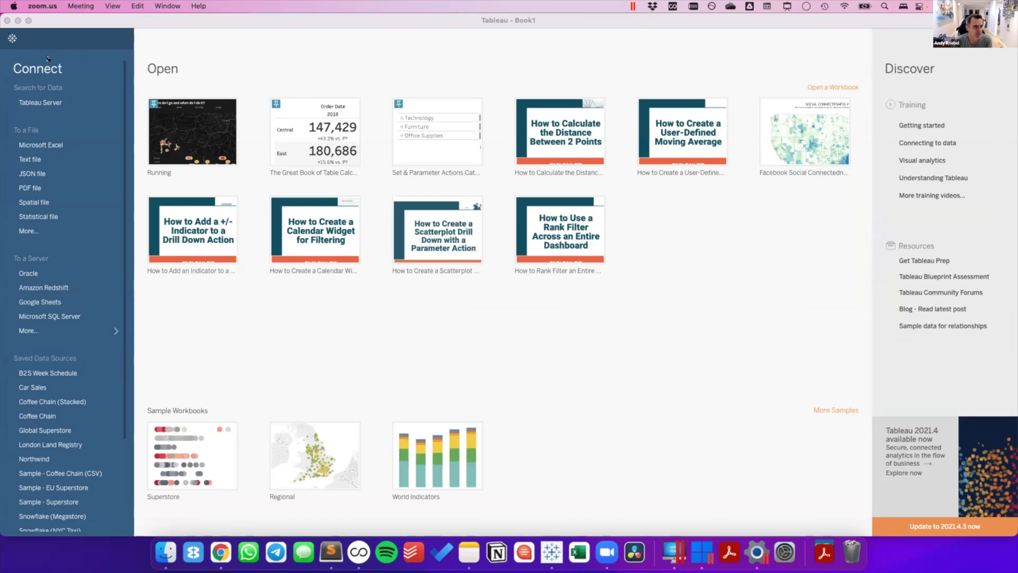
Connect to the Microsoft Excel file Rat Sightings.xlsx on the Desktop, allowing access to files on the network volume.
left_click(40, 143)
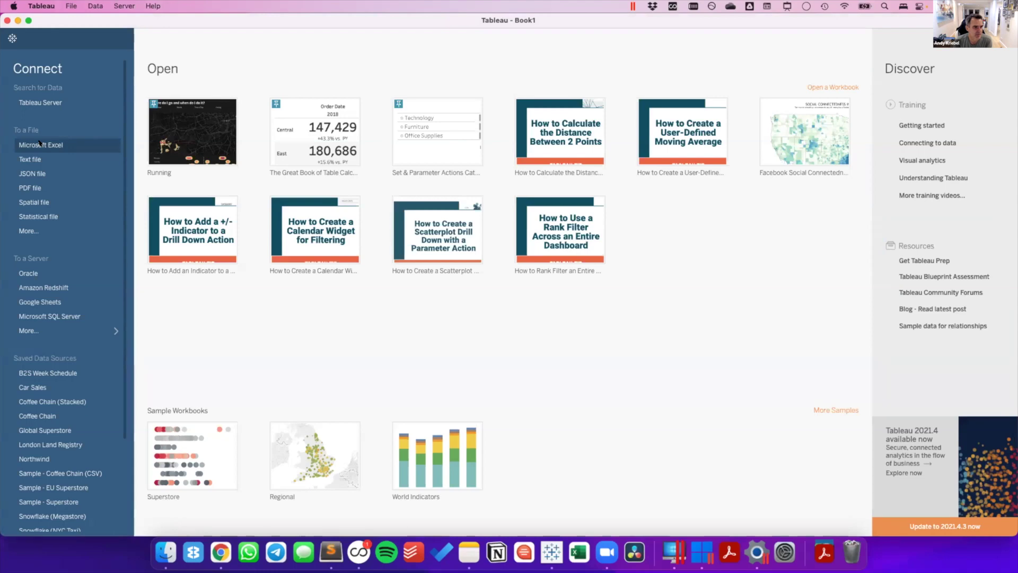
left_click(40, 144)
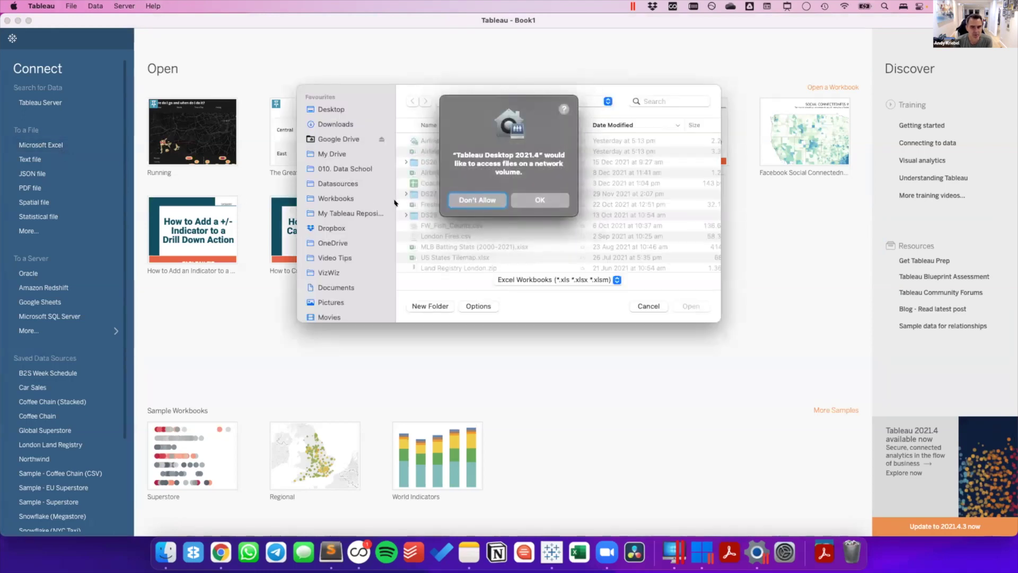
left_click(539, 200)
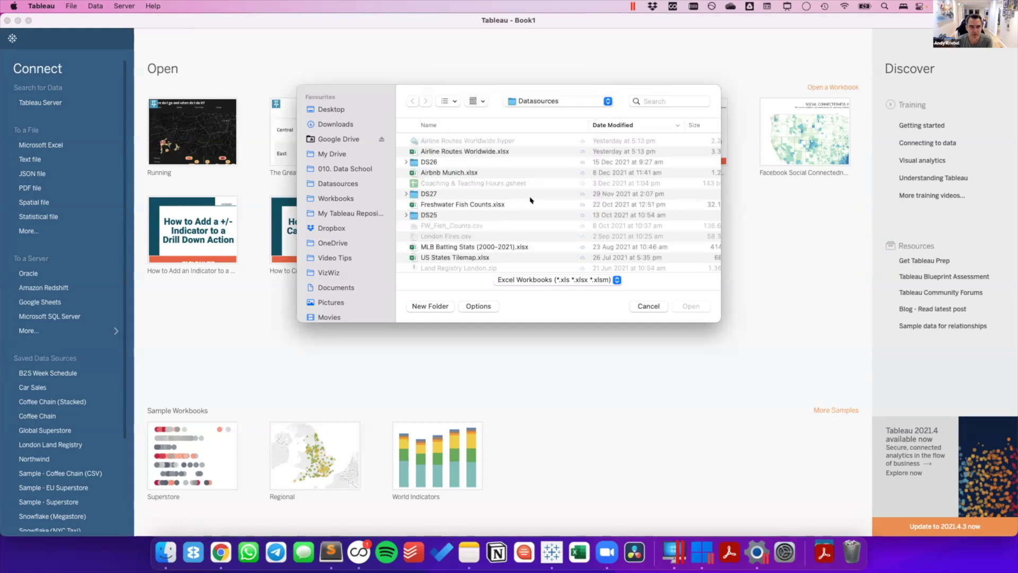
left_click(332, 110)
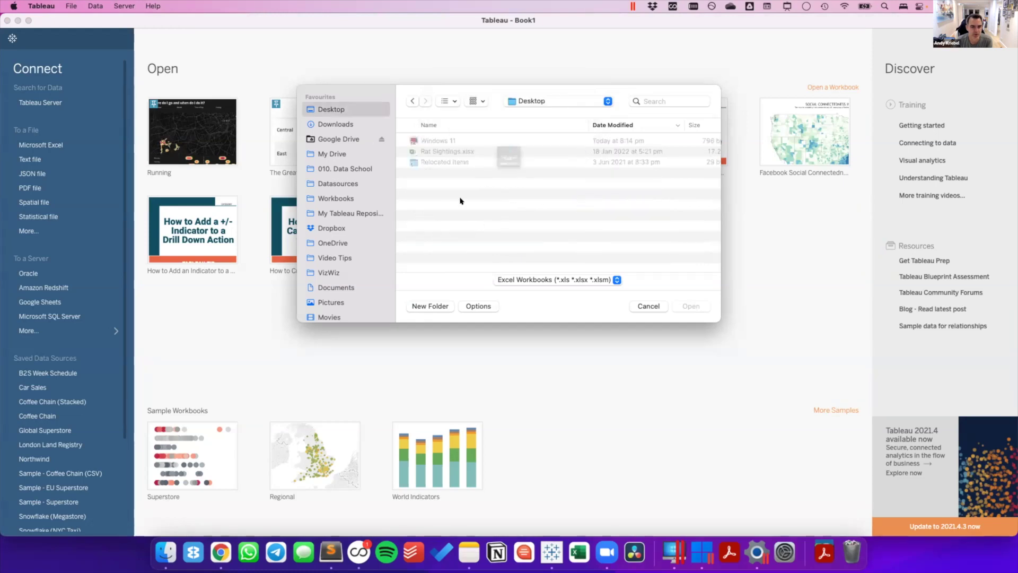
left_click(529, 200)
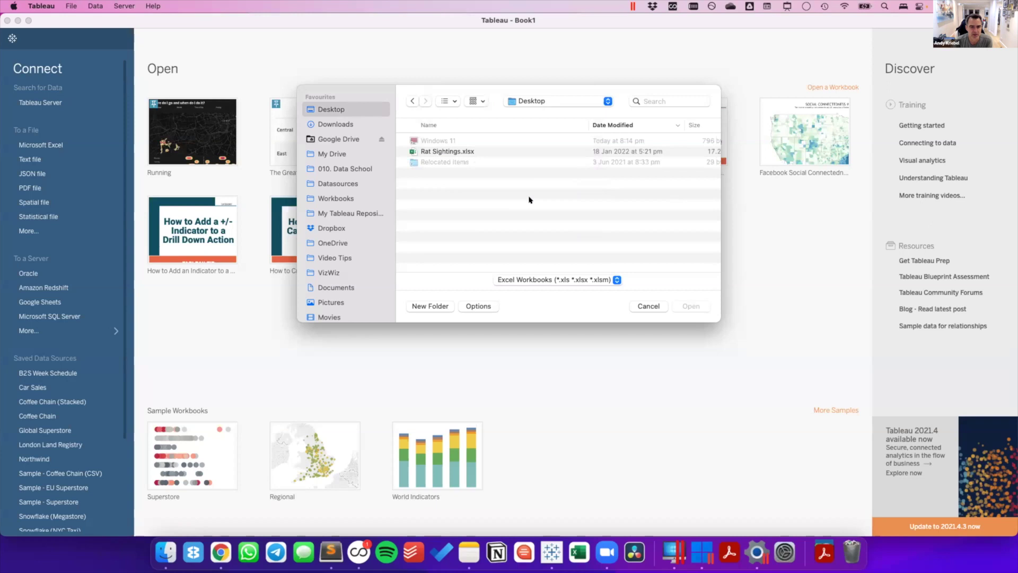
left_click(445, 152)
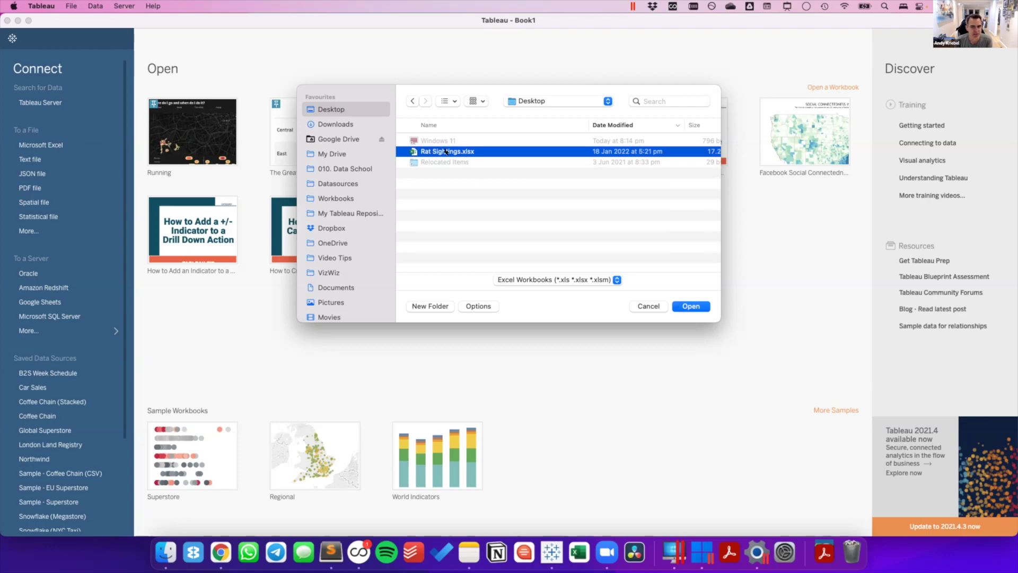
left_click(691, 306)
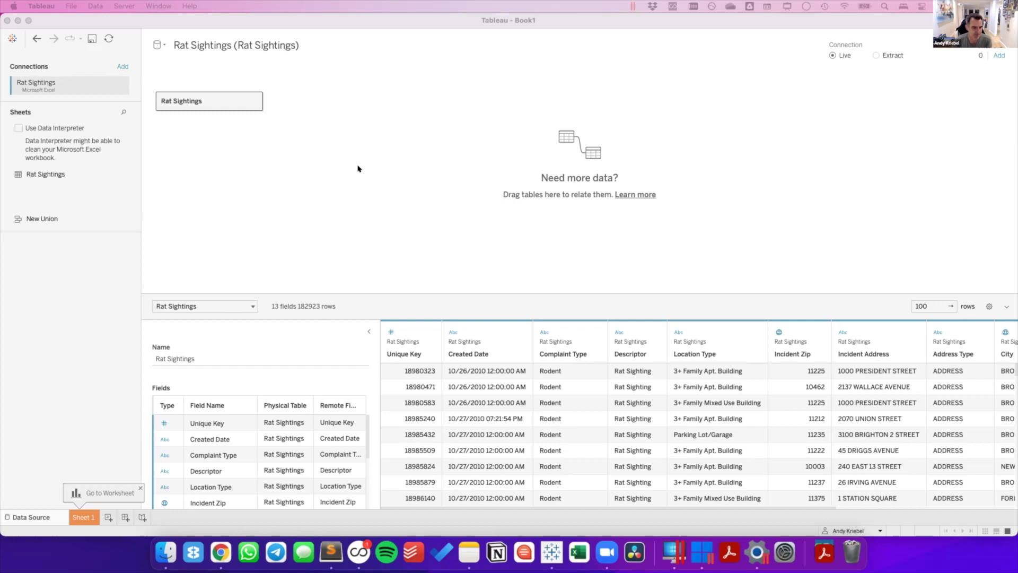
Review the Rat Sightings columns and their data types in the data preview, from Unique Key through Longitude.
left_click(403, 327)
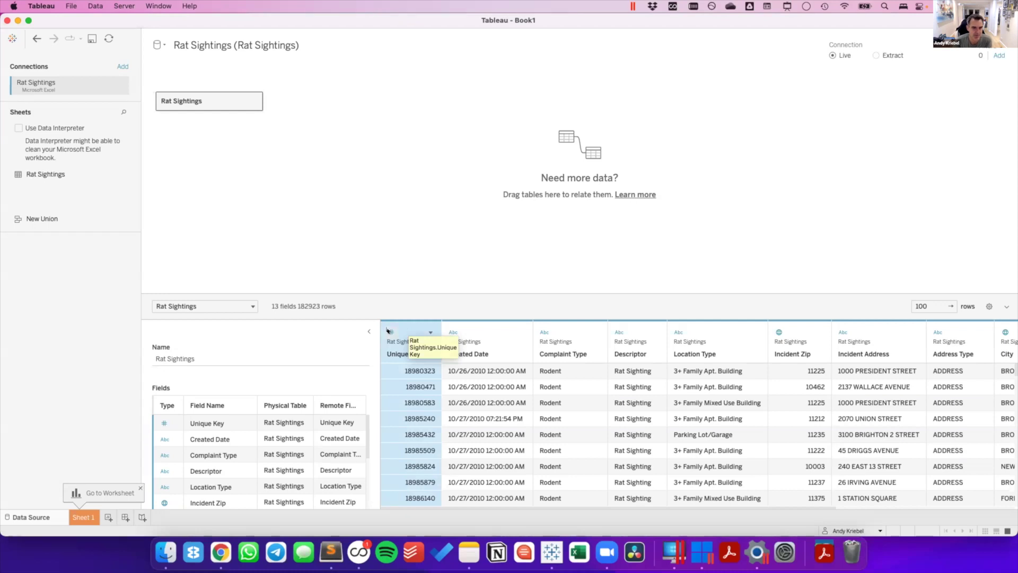
left_click(494, 320)
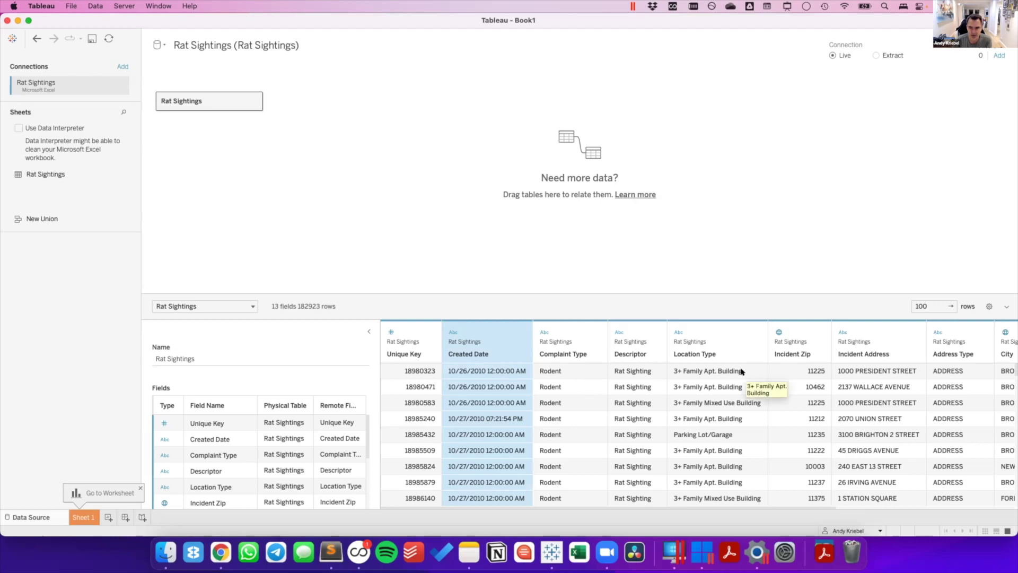
scroll(741, 371, "right", 5)
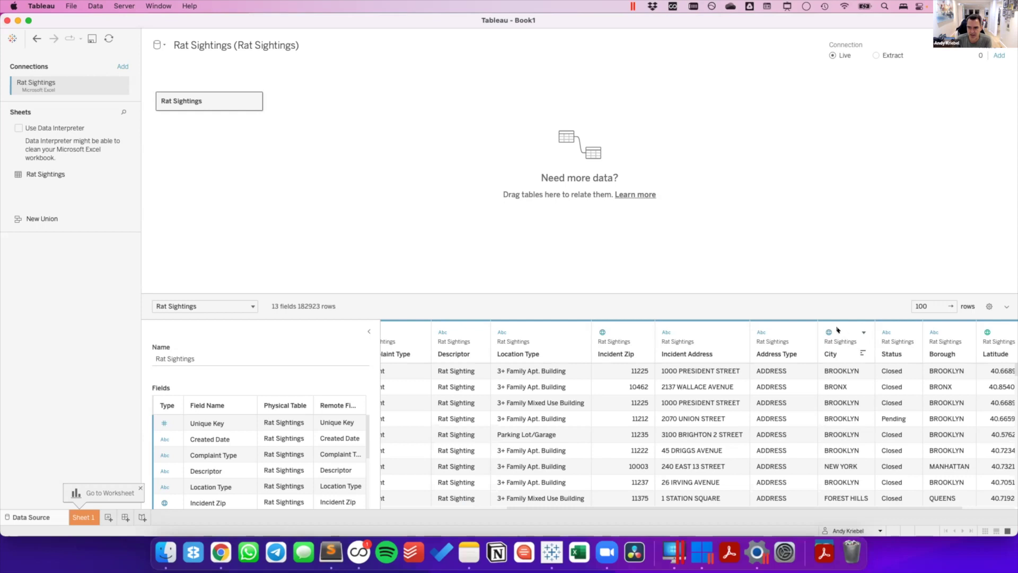
scroll(902, 370, "right", 3)
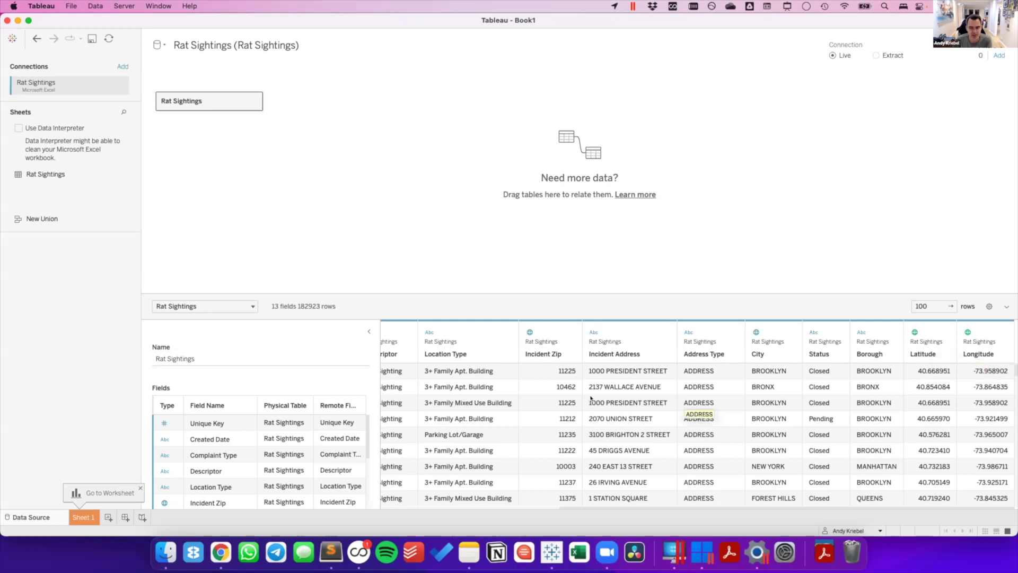
scroll(575, 388, "left", 10)
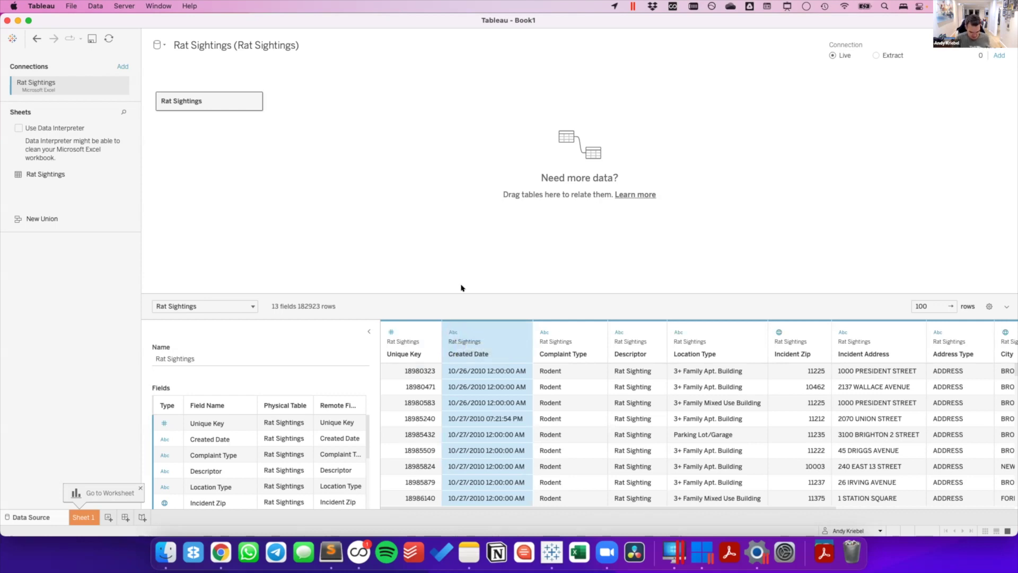
Mark the Created Date column header with a temporary annotation and change the field's data type to Date.
key("super+shift+a")
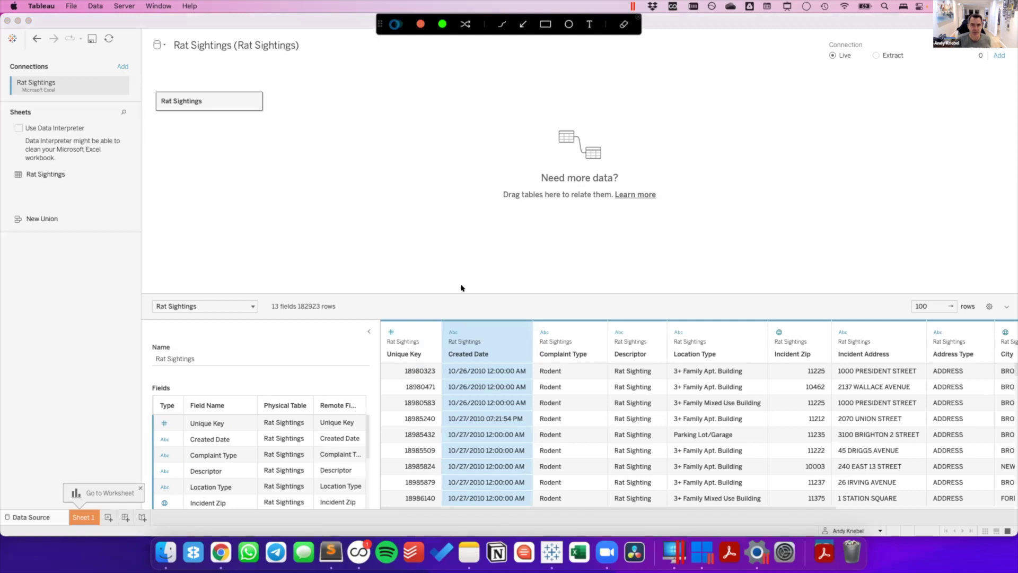
left_click_drag(439, 318, 512, 361)
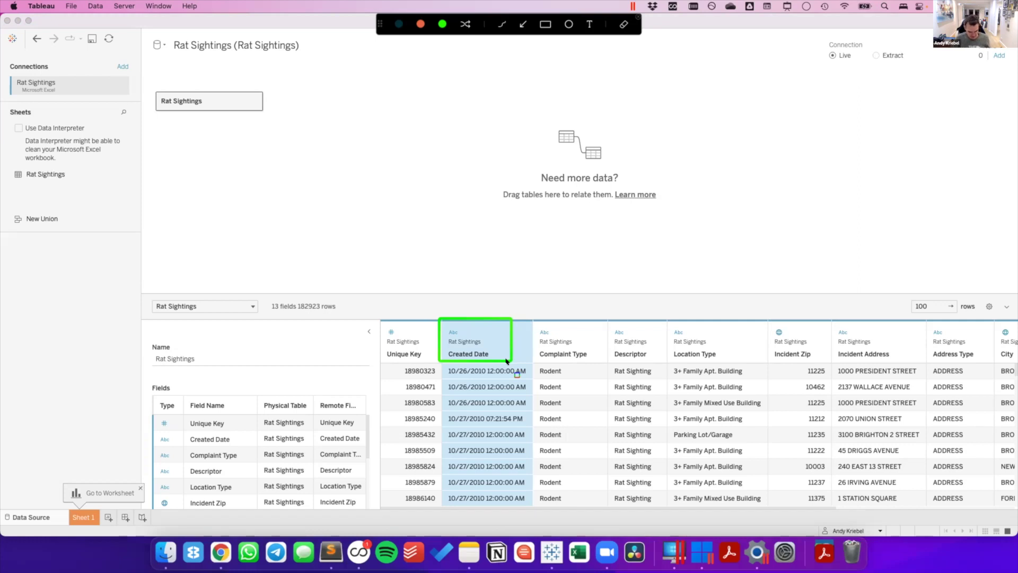
key("Escape")
left_click(448, 331)
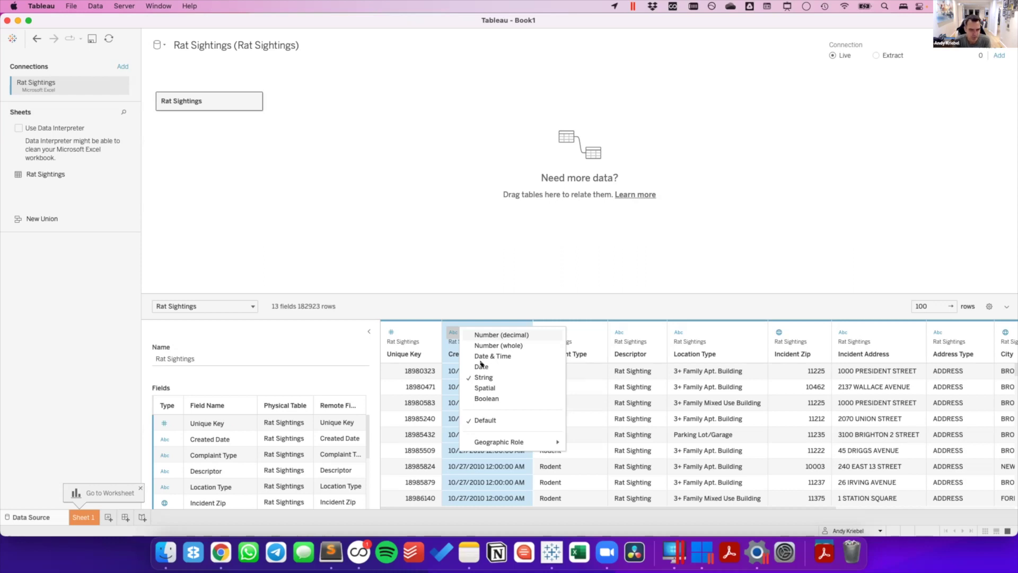
left_click(481, 366)
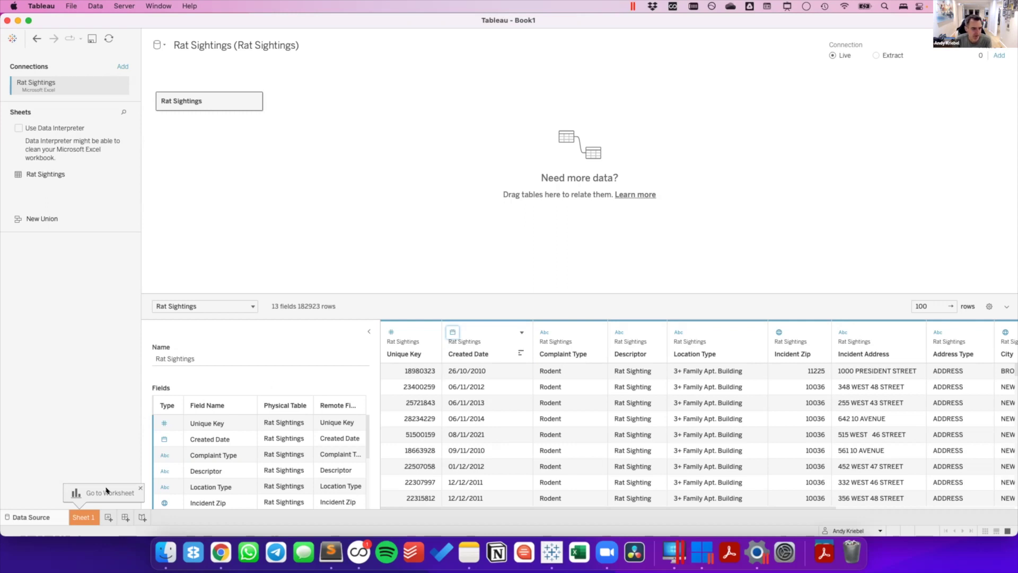
Turn on the cursor highlight and open the Sheet 1 worksheet.
left_click(787, 6)
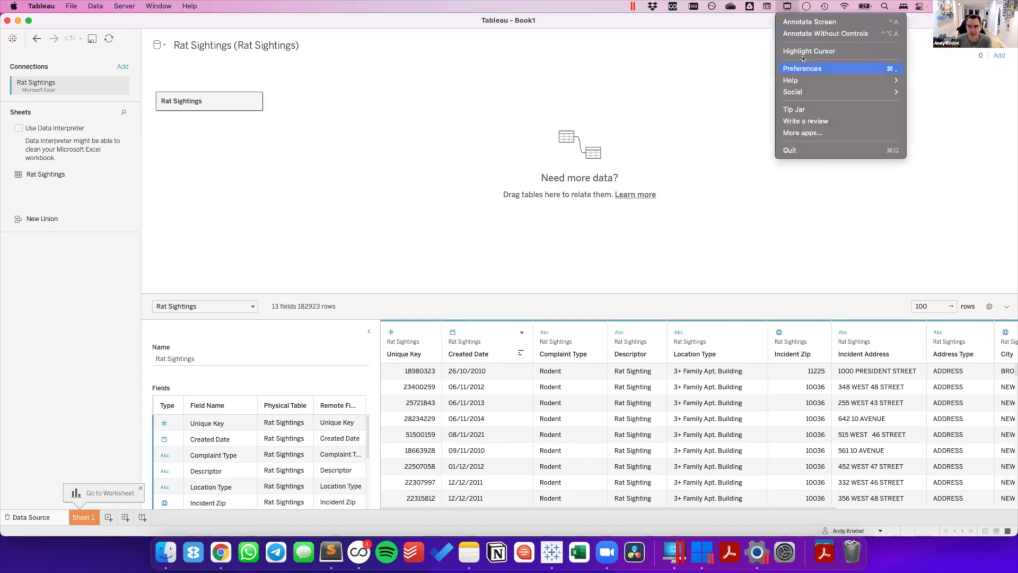
left_click(801, 51)
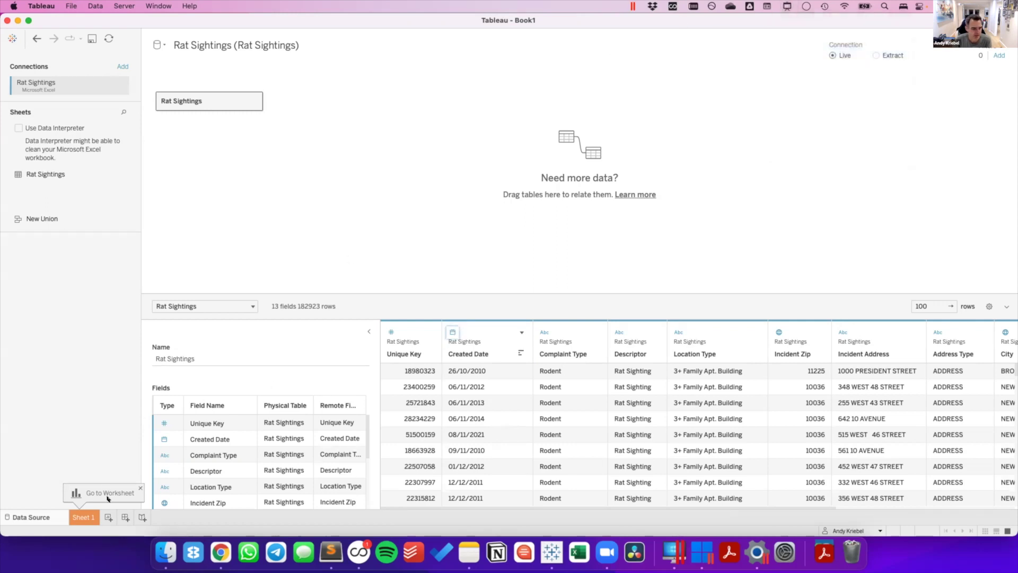
left_click(86, 516)
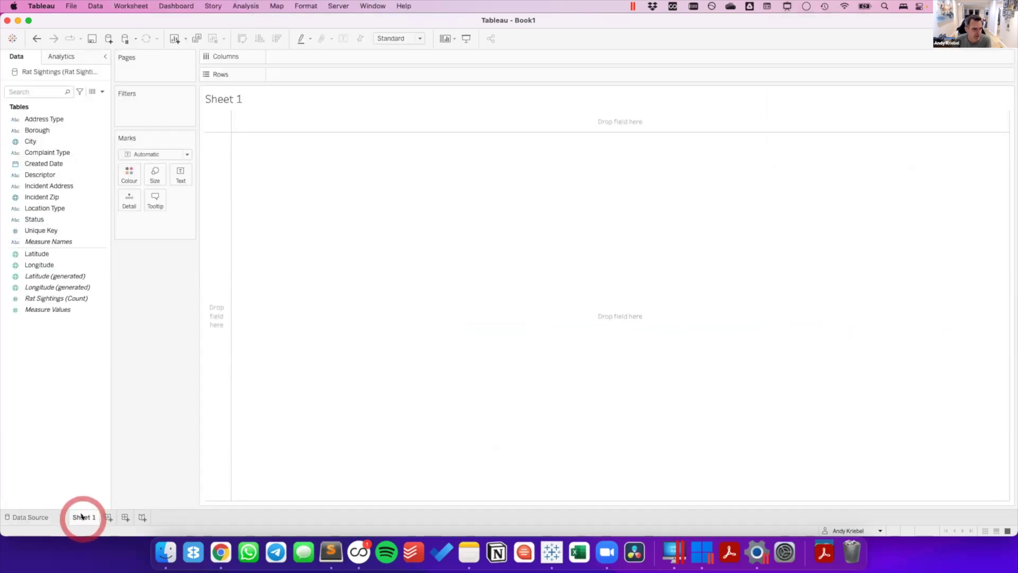
Examine how the Rat Sightings fields are split into dimensions and measures in the worksheet's field list.
mouse_move(82, 516)
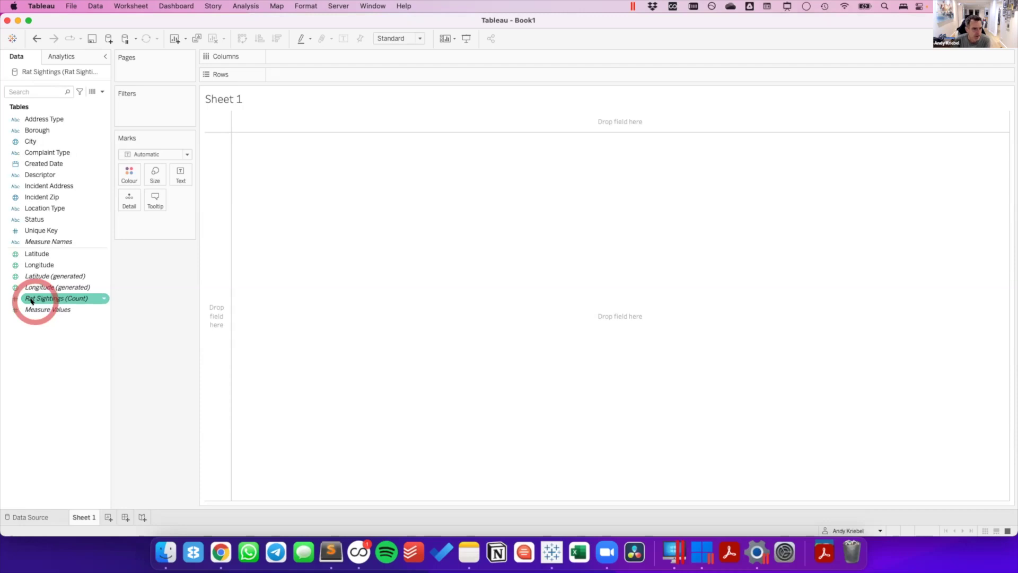
mouse_move(31, 300)
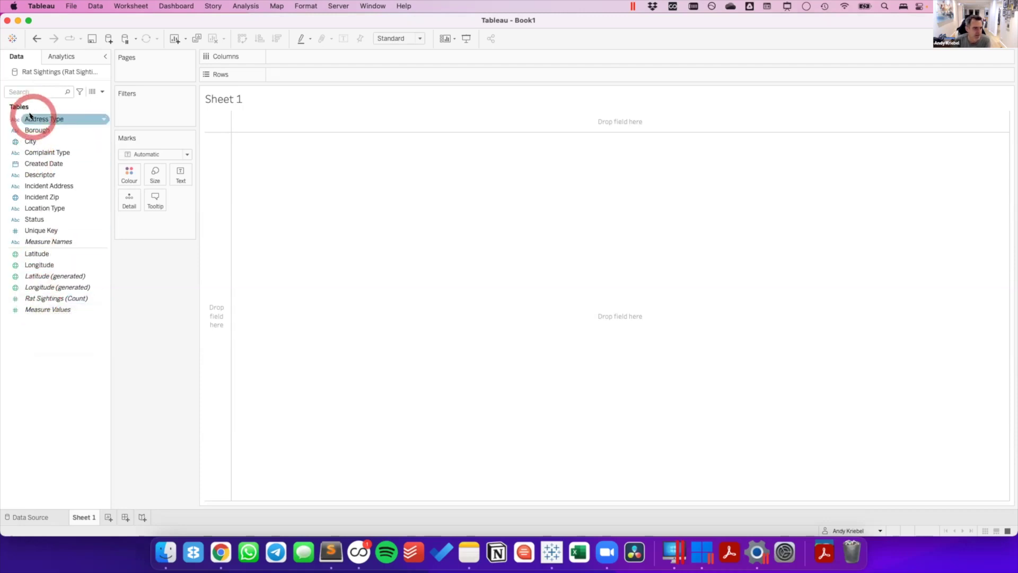
mouse_move(31, 243)
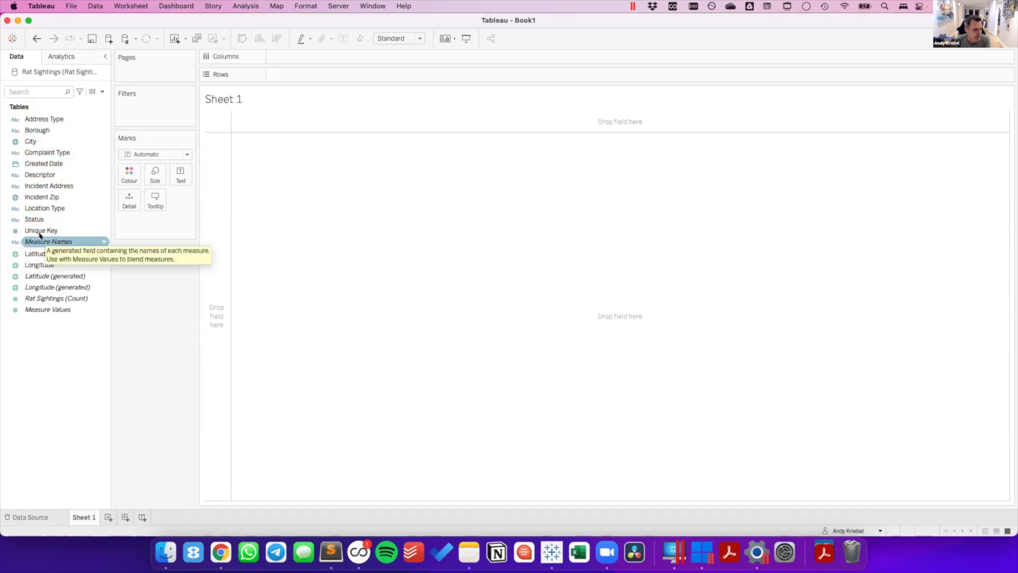
left_click(37, 253)
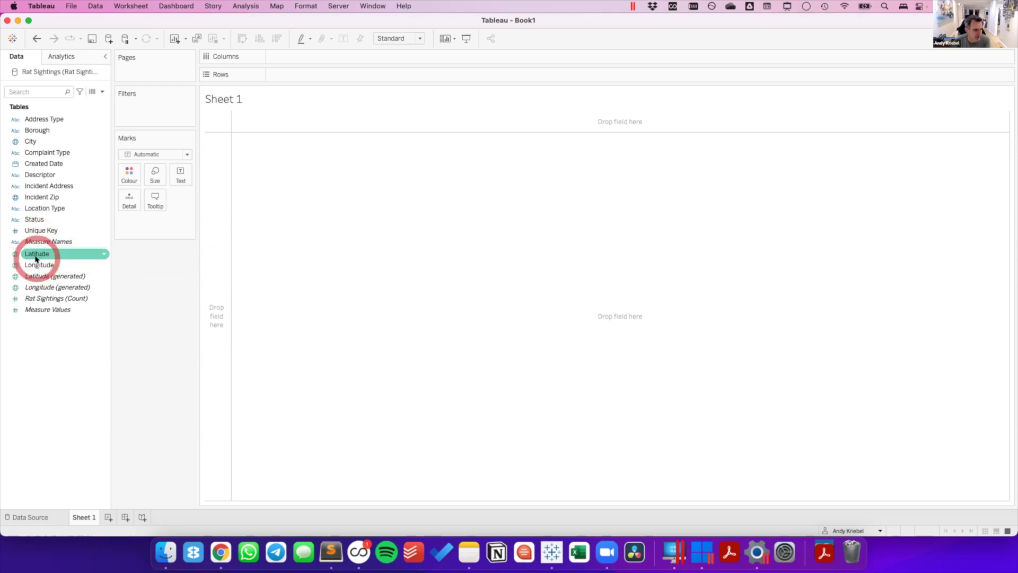
left_click(50, 254)
left_click(29, 108)
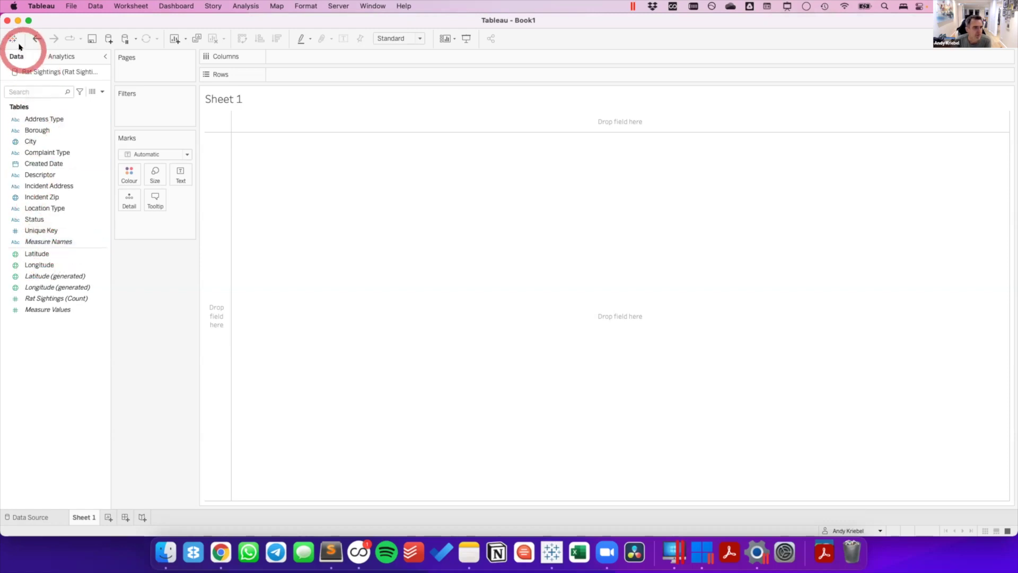
Return from the worksheet to editing the Rat Sightings data source.
right_click(43, 73)
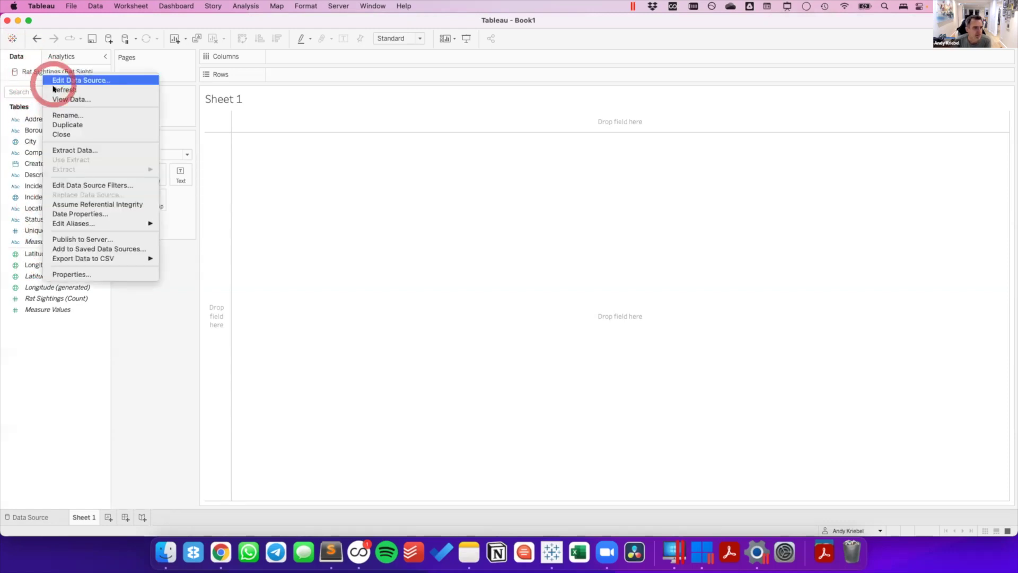
left_click(48, 80)
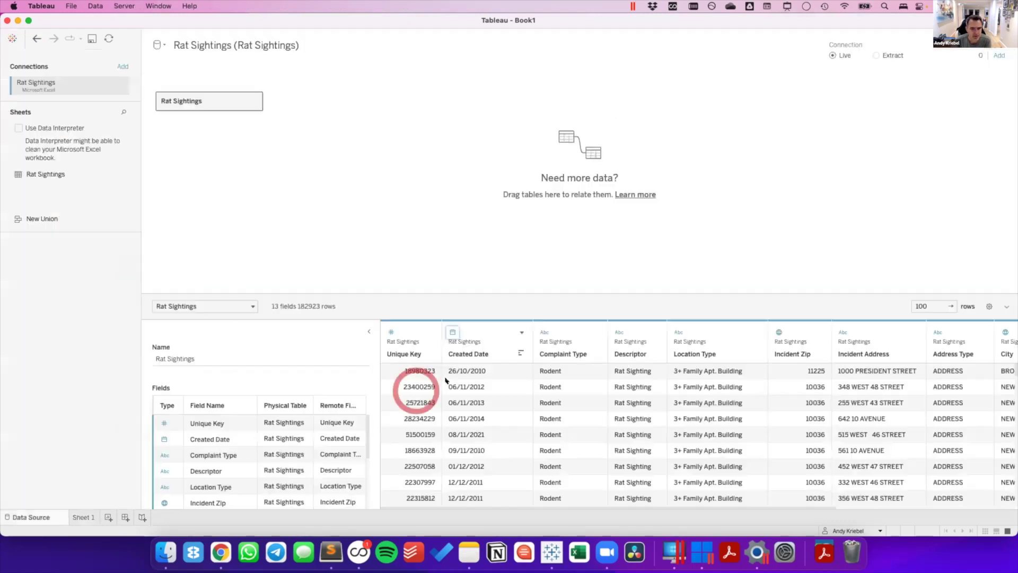
Check the data type assigned to the Created Date field, leave it as is, and go back to the Sheet 1 worksheet.
left_click(451, 330)
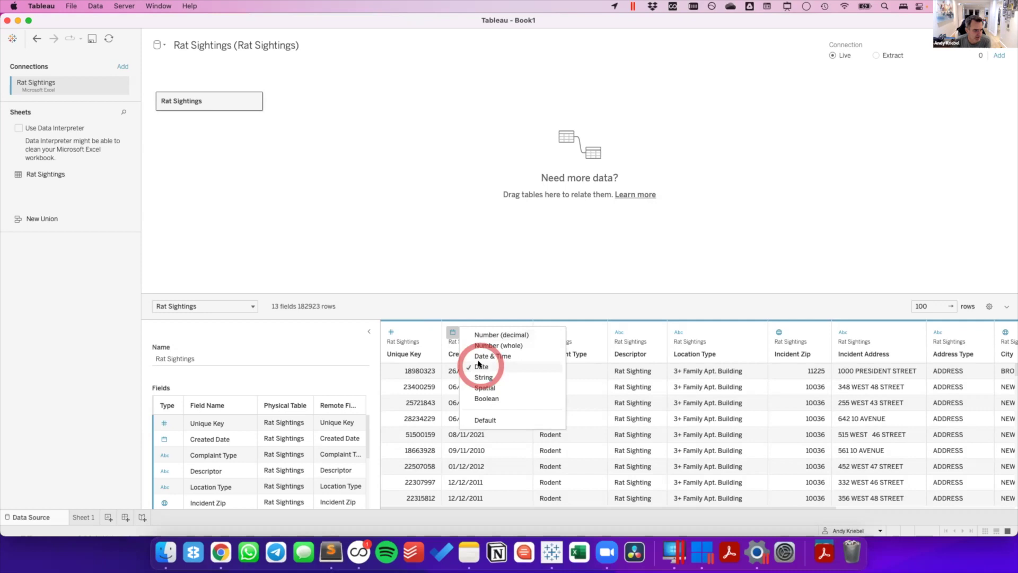
left_click(422, 312)
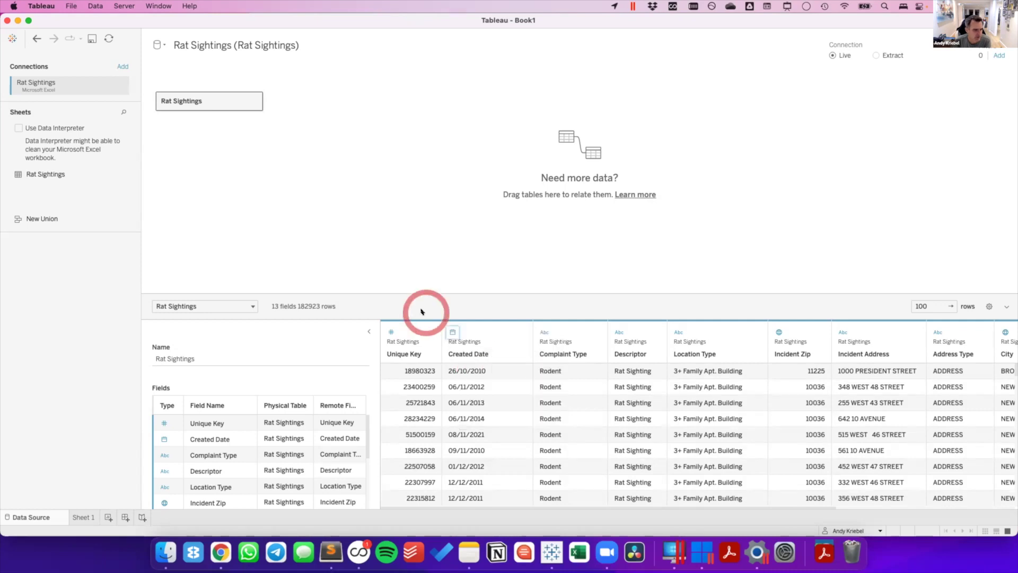
left_click(83, 518)
Examine the dimensions and measures in the field list, including Unique Key, Latitude, Longitude, Measure Values and Rat Sightings (Count).
left_click(47, 119)
left_click(69, 152)
left_click(37, 254)
left_click(56, 266)
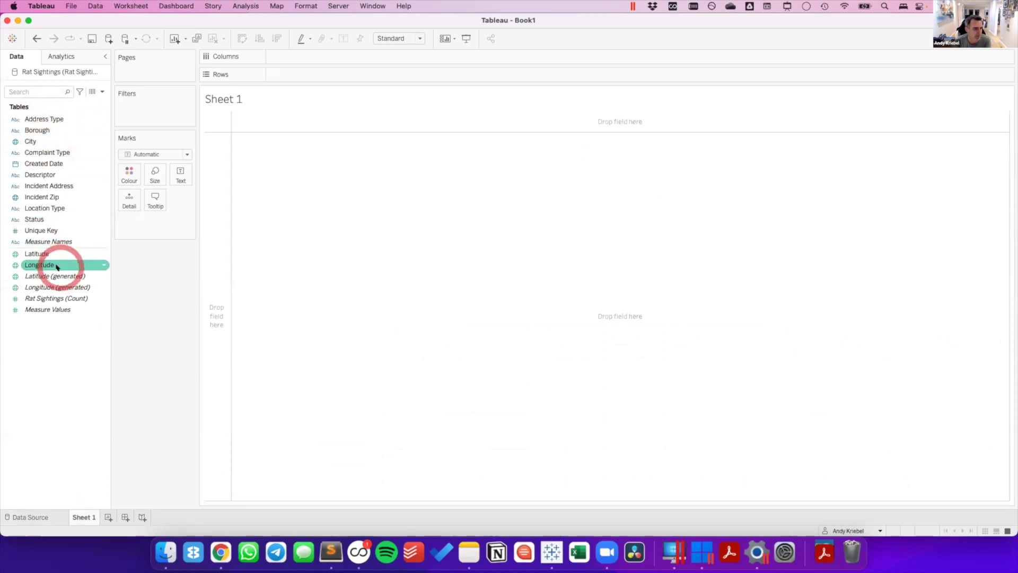
left_click(50, 131)
left_click(53, 219)
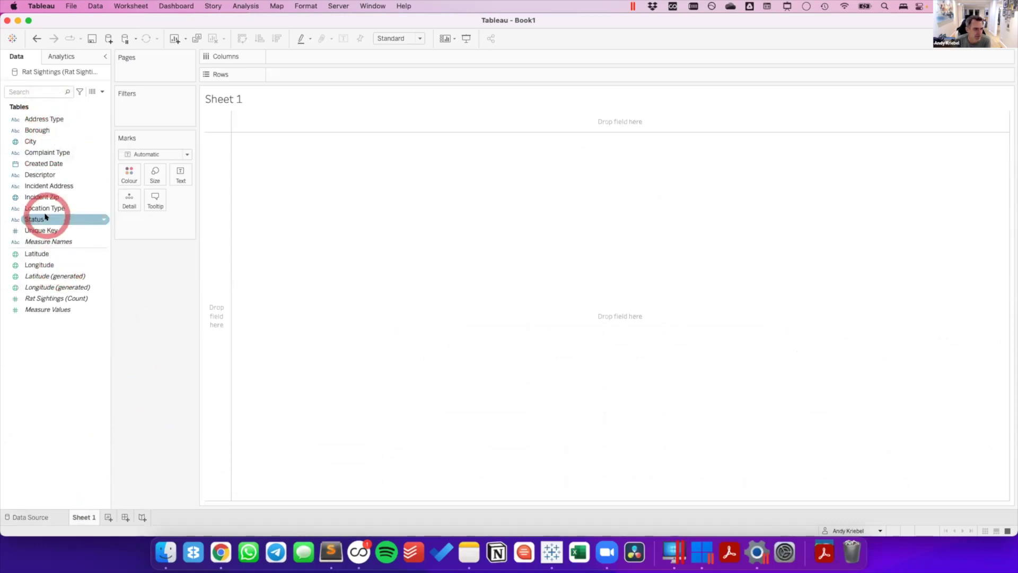
left_click(46, 231)
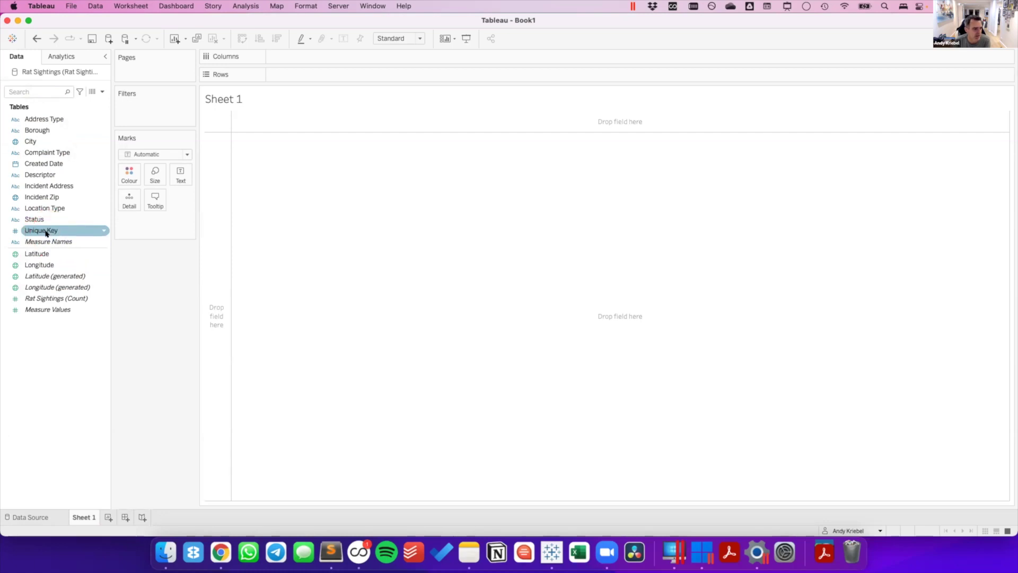
left_click_drag(46, 231, 55, 337)
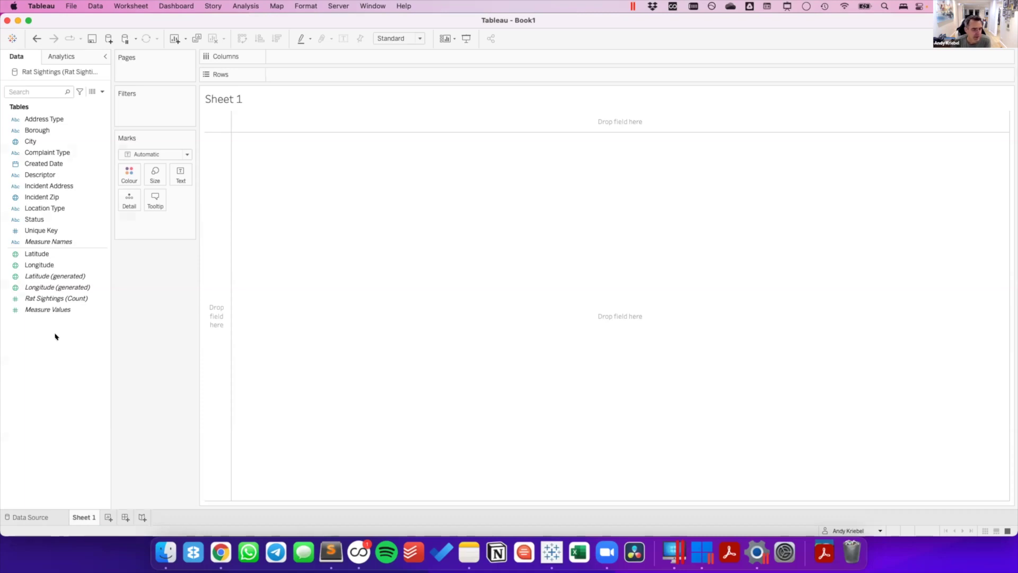
left_click(80, 310)
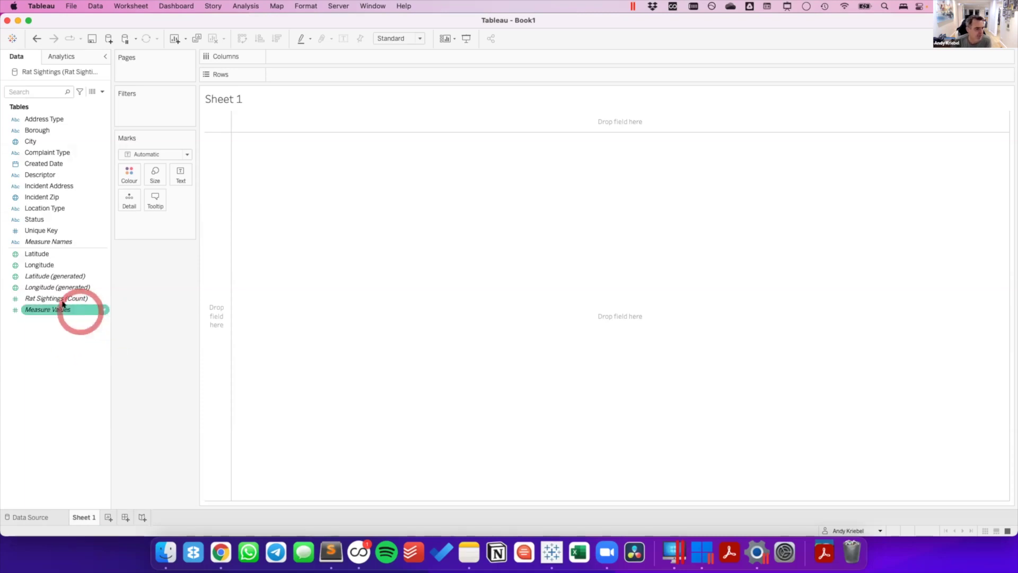
left_click(48, 299)
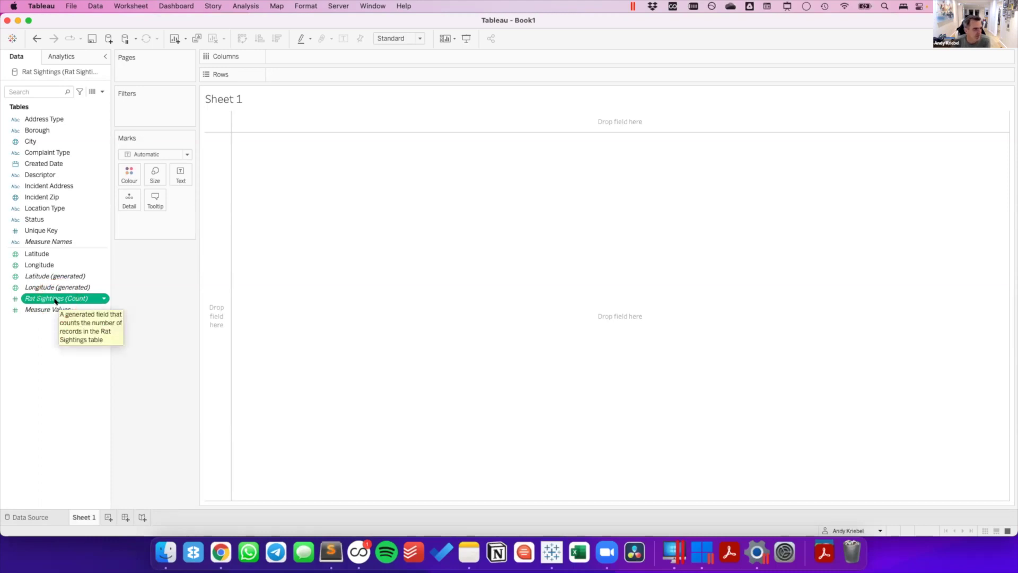
View the field description of the generated Rat Sightings (Count) measure and close it.
right_click(55, 300)
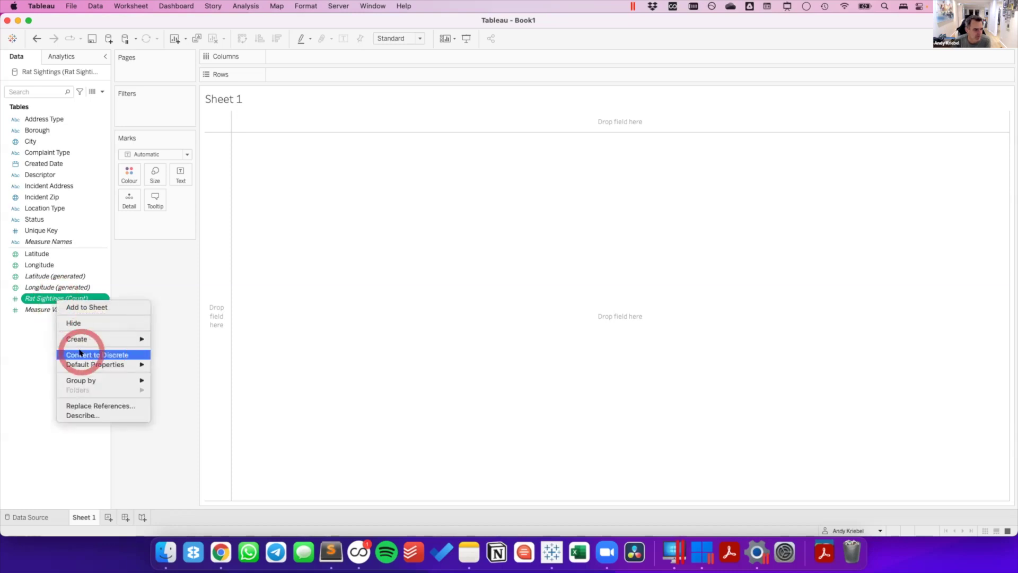
left_click(78, 415)
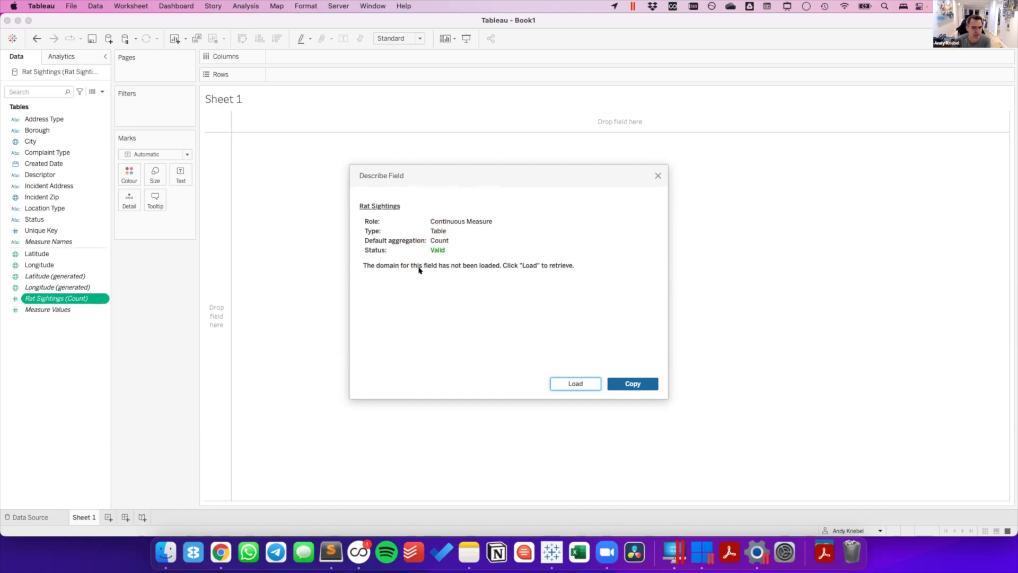
left_click(658, 175)
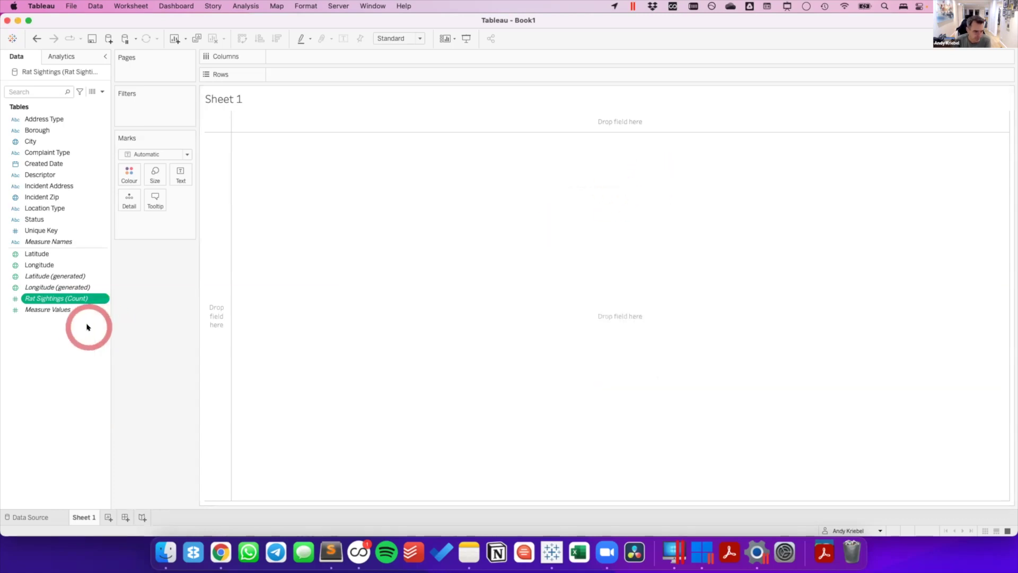
Place Rat Sightings (Count) in the Sheet 1 view and format its text label as 48-point bold.
left_click(38, 298)
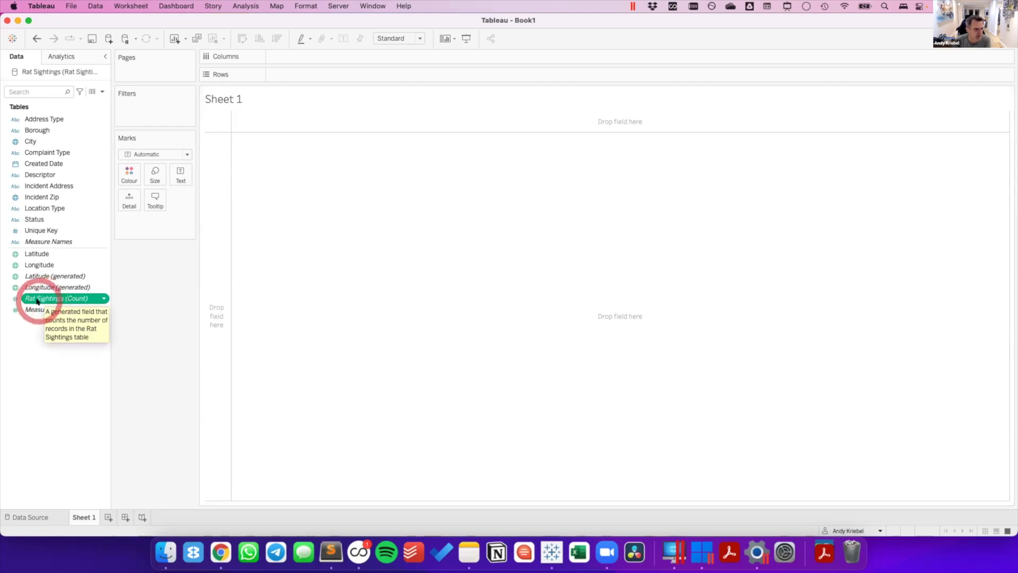
left_click_drag(37, 300, 595, 271)
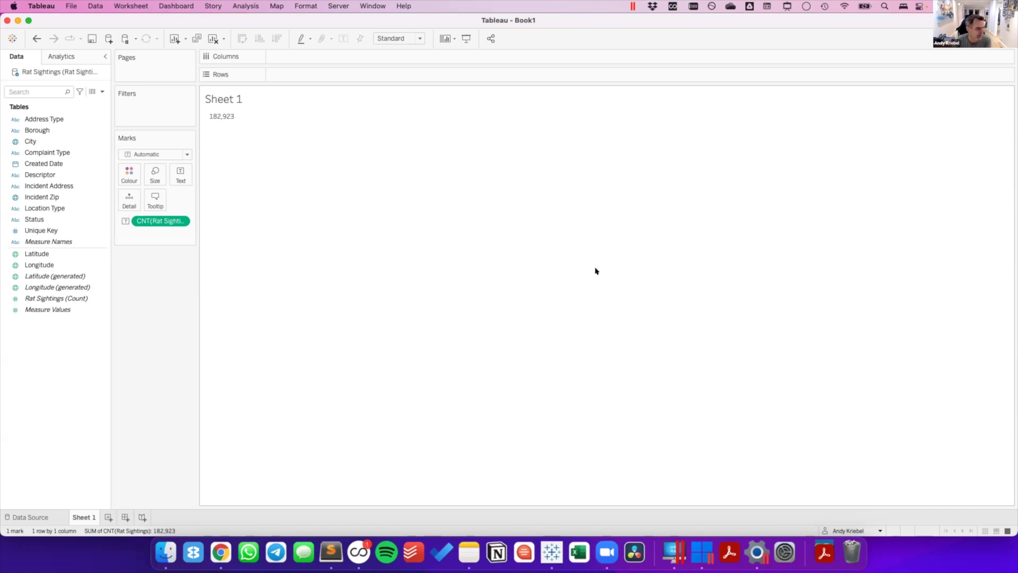
left_click(180, 175)
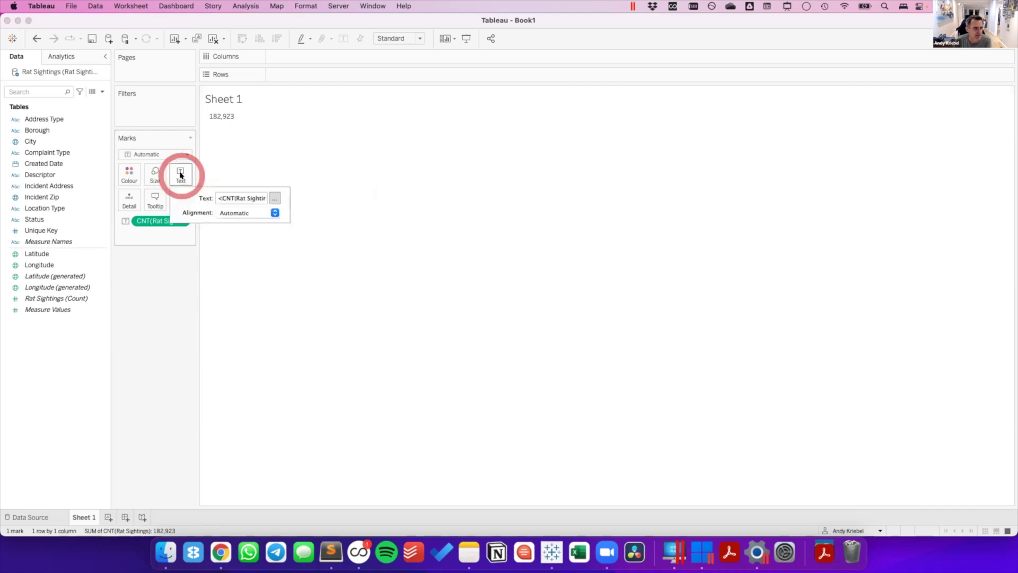
left_click(274, 198)
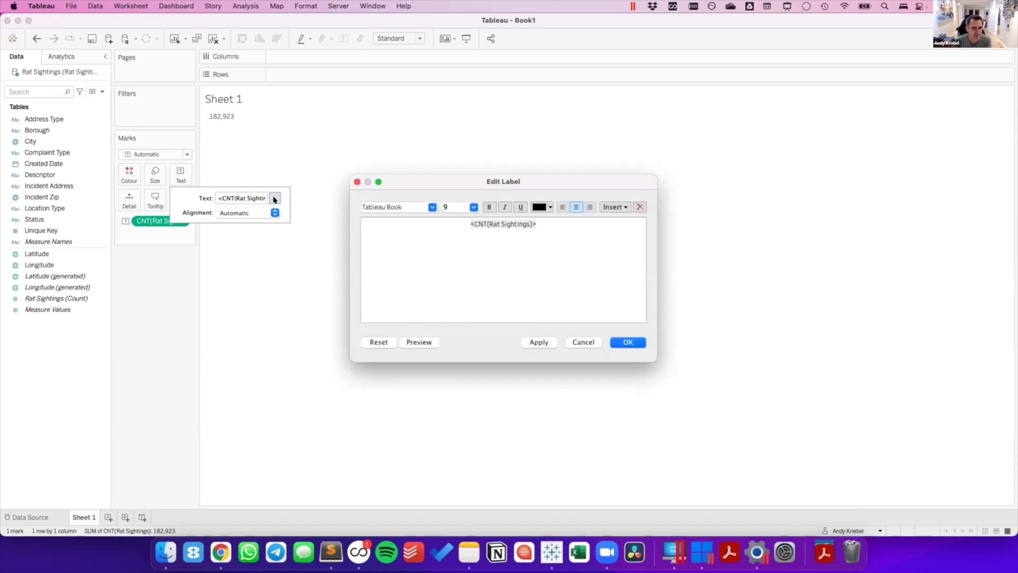
left_click(495, 219)
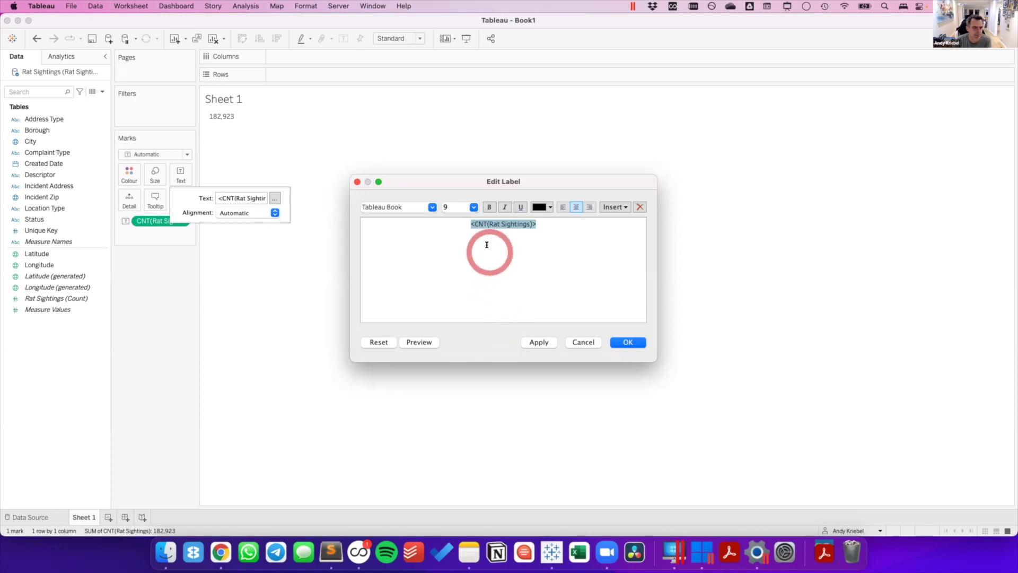
left_click(474, 207)
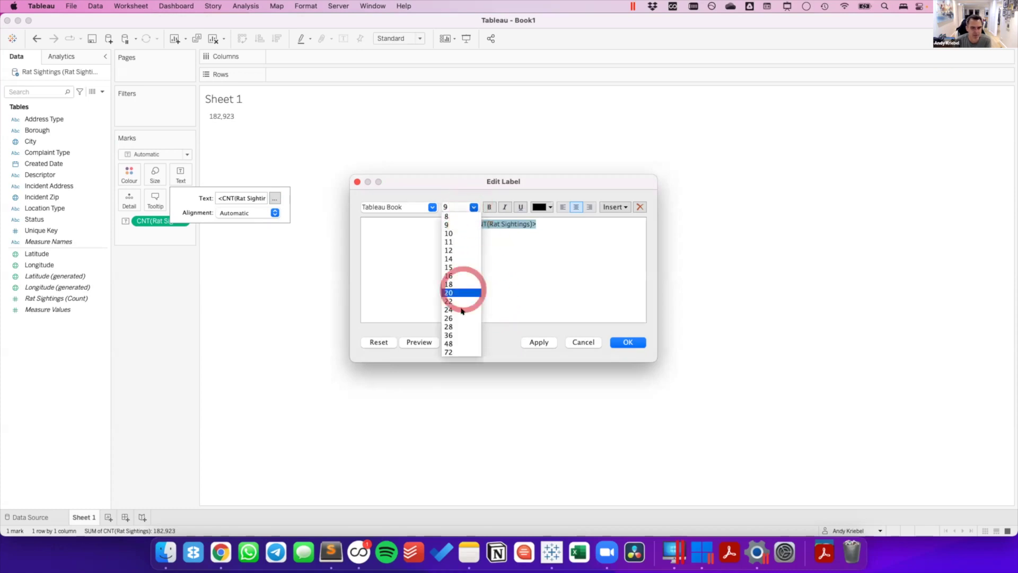
left_click(461, 342)
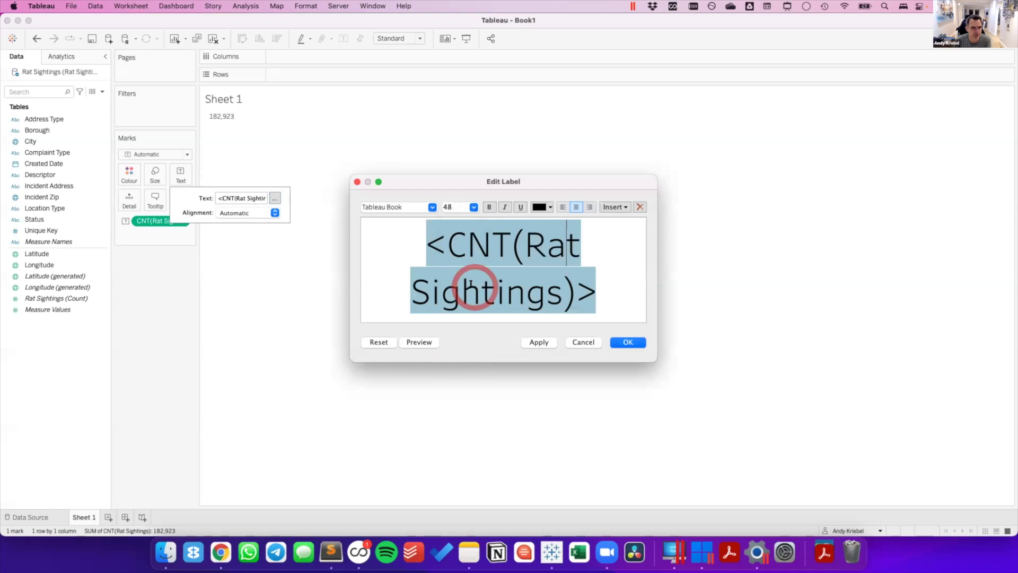
left_click(489, 206)
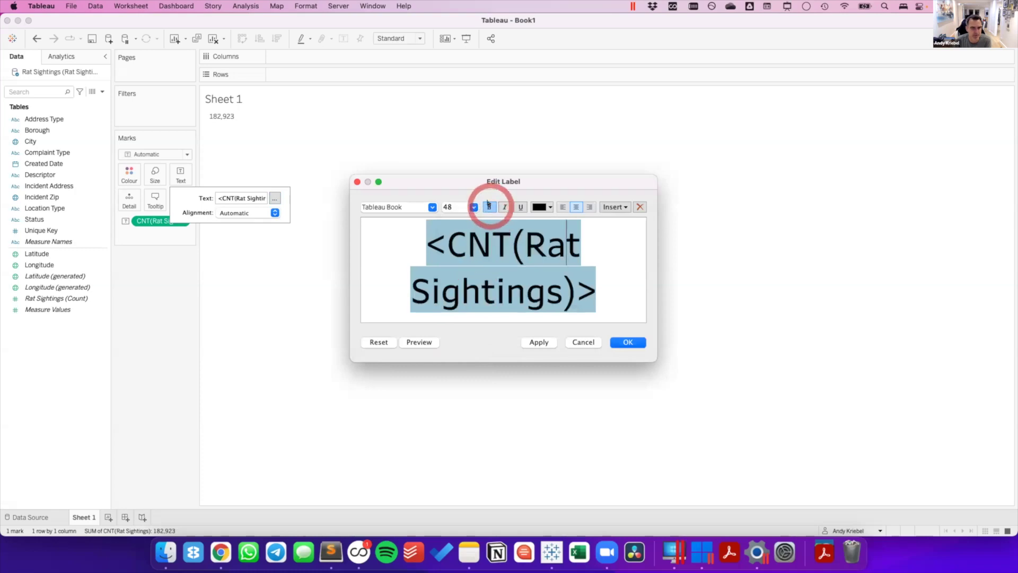
left_click(639, 345)
left_click(454, 302)
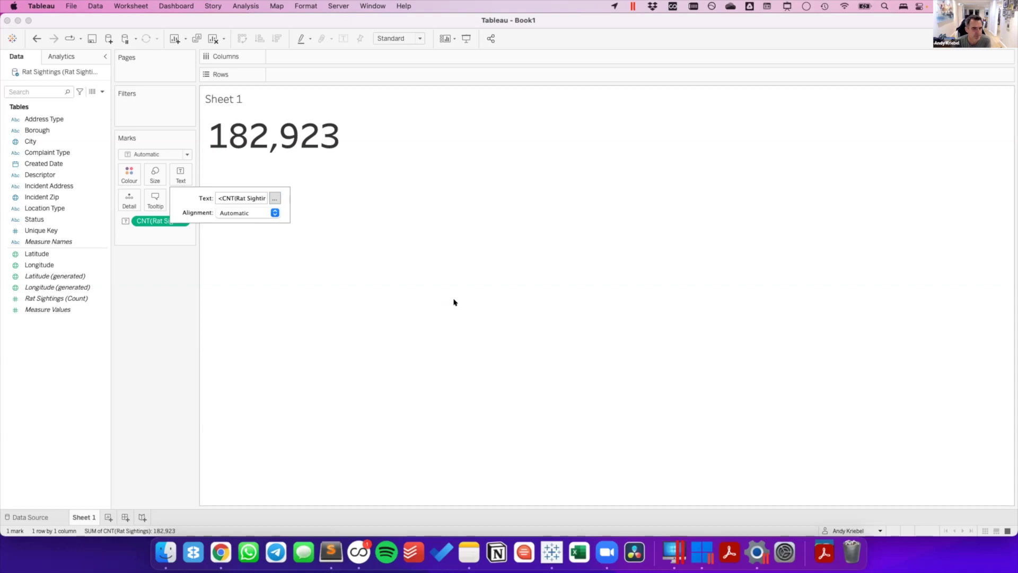
key("Escape")
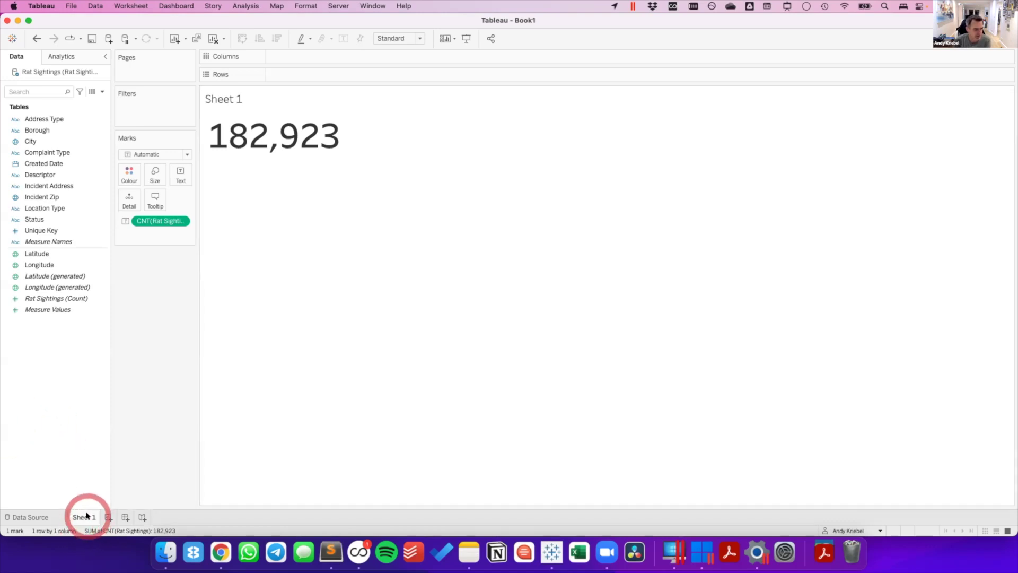
Rename the Sheet 1 worksheet to "Number of Rat Sightings".
mouse_move(81, 515)
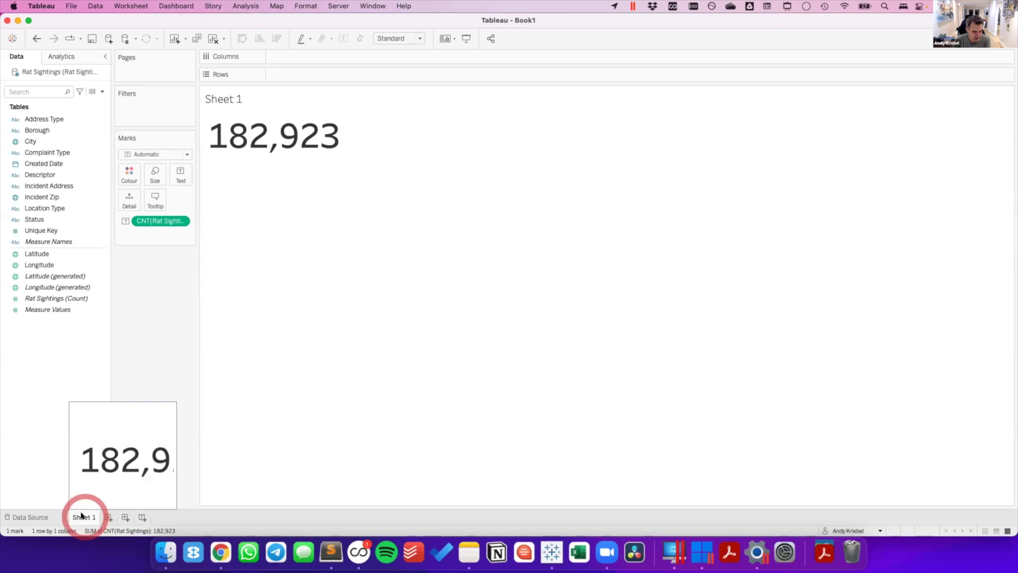
double_click(82, 515)
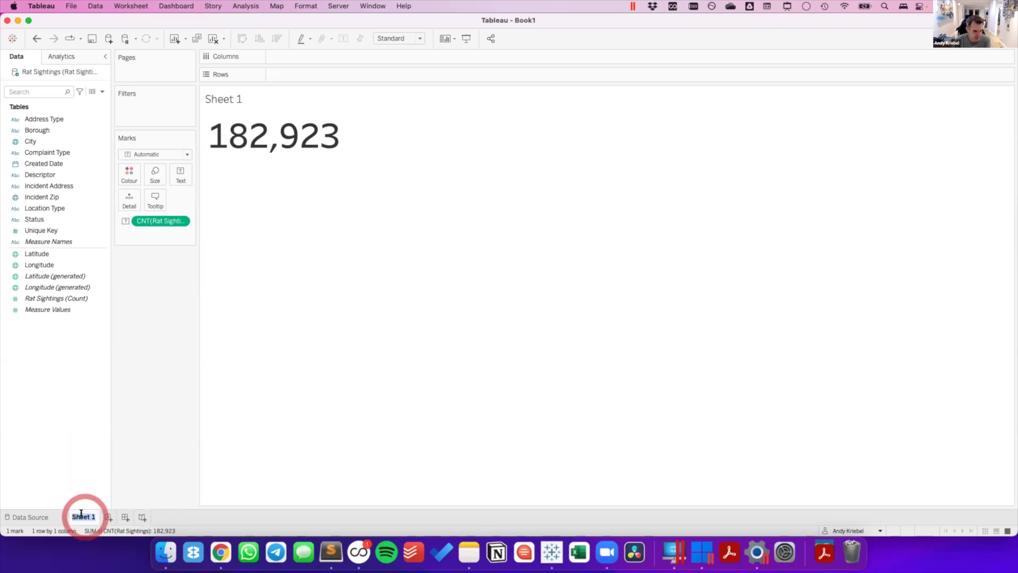
type("Number of")
key("BackSpace")
key("BackSpace")
key("BackSpace")
key("BackSpace")
key("BackSpace")
key("BackSpace")
key("BackSpace")
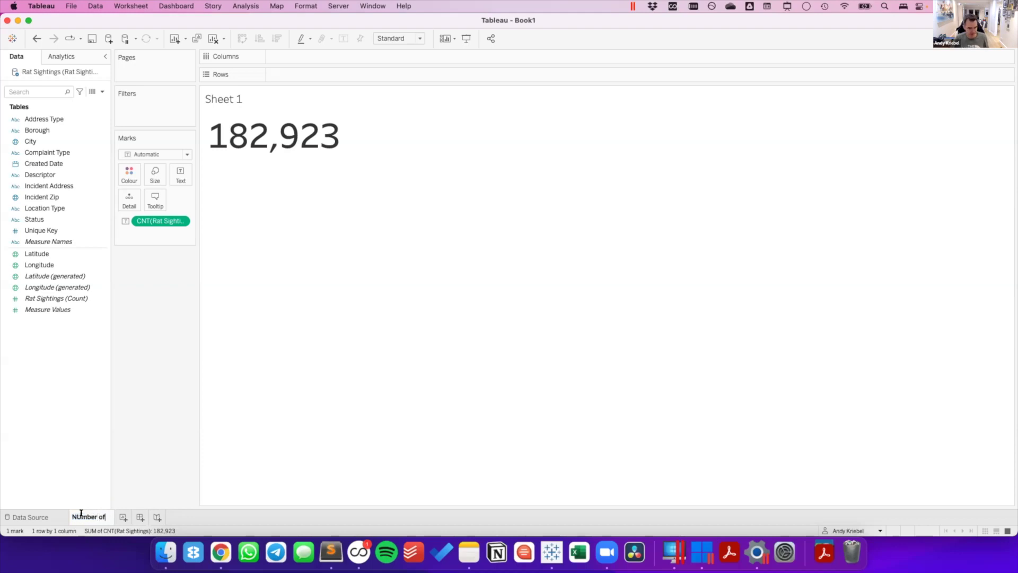
type("umbe")
key("BackSpace")
key("BackSpace")
key("BackSpace")
key("BackSpace")
key("BackSpace")
type("umber of Rat Sightings")
key("Return")
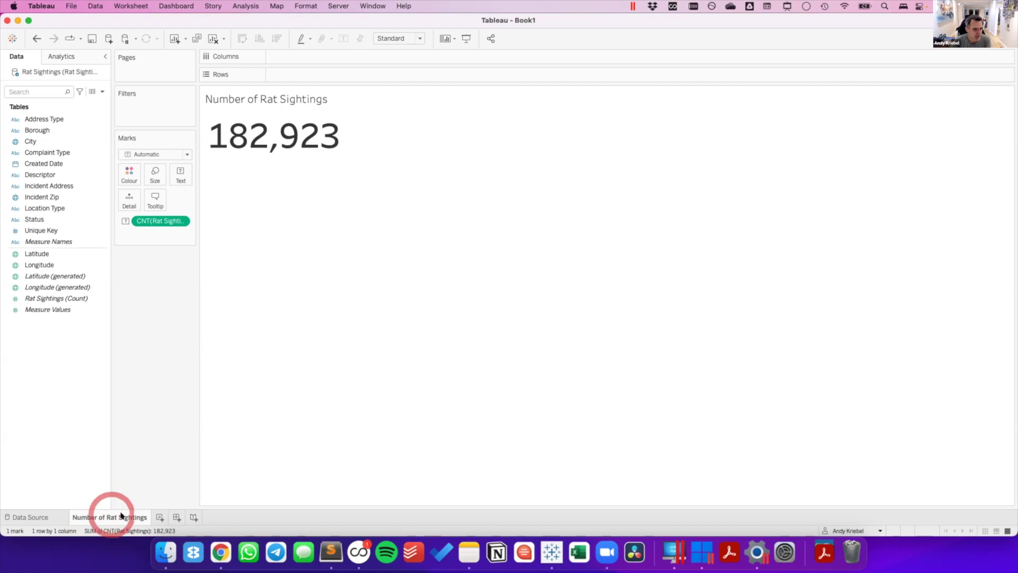
Add a new worksheet and chart Rat Sightings (Count) on Rows against the year of Created Date on Columns.
left_click(160, 517)
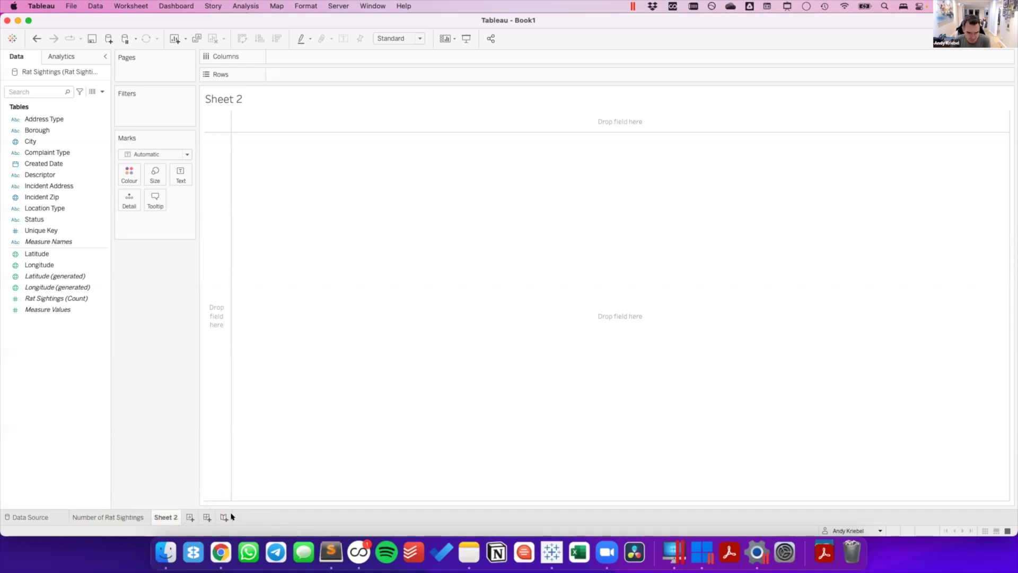
left_click(190, 517)
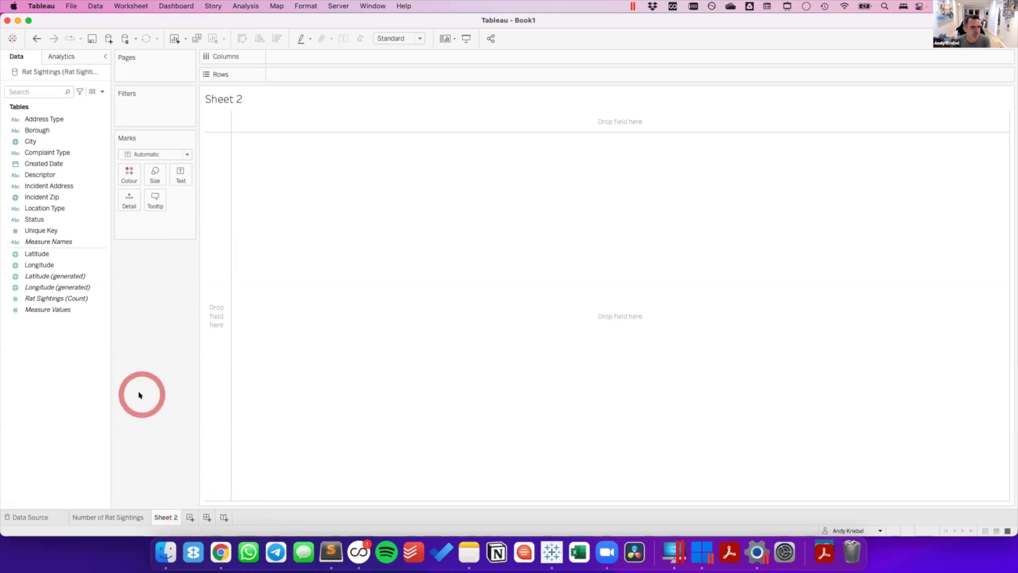
left_click(40, 163)
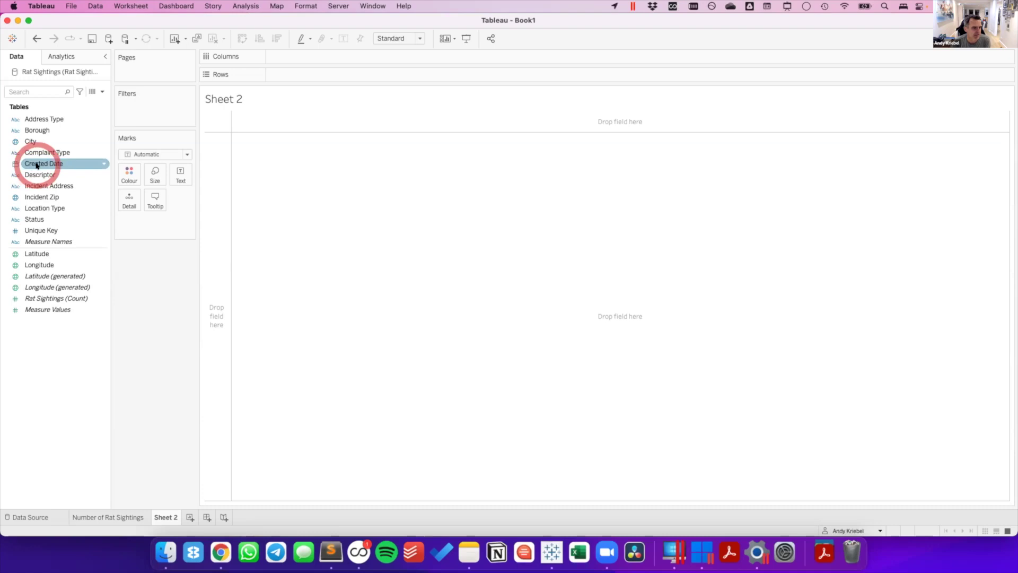
left_click_drag(36, 165, 378, 61)
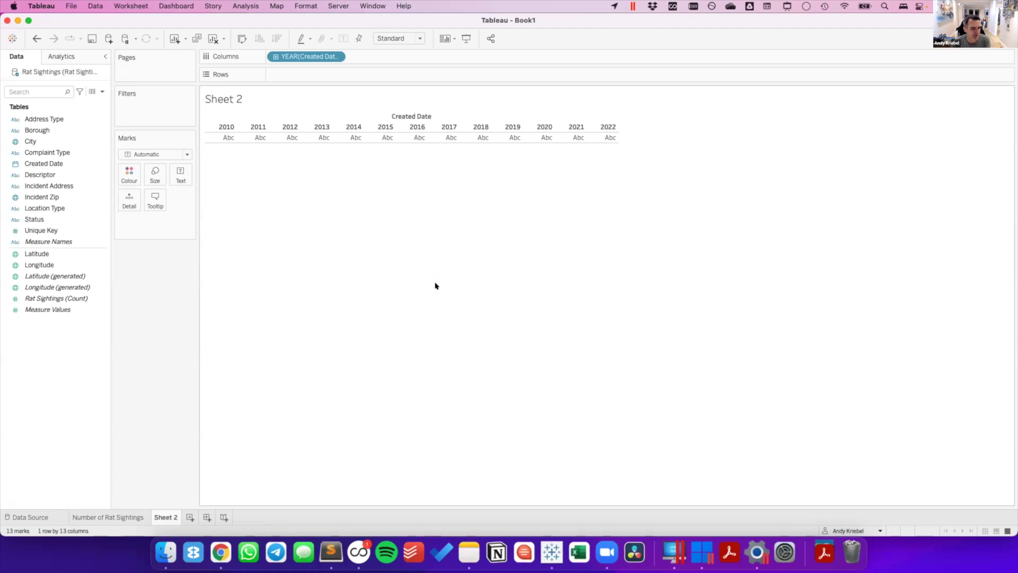
left_click_drag(32, 497, 20, 530)
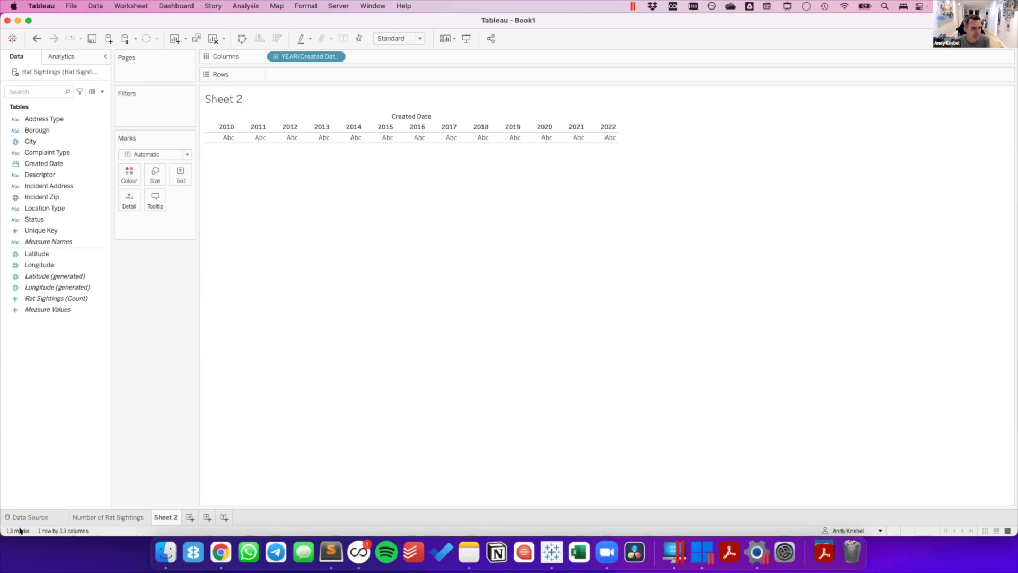
left_click_drag(35, 300, 303, 77)
left_click(149, 395)
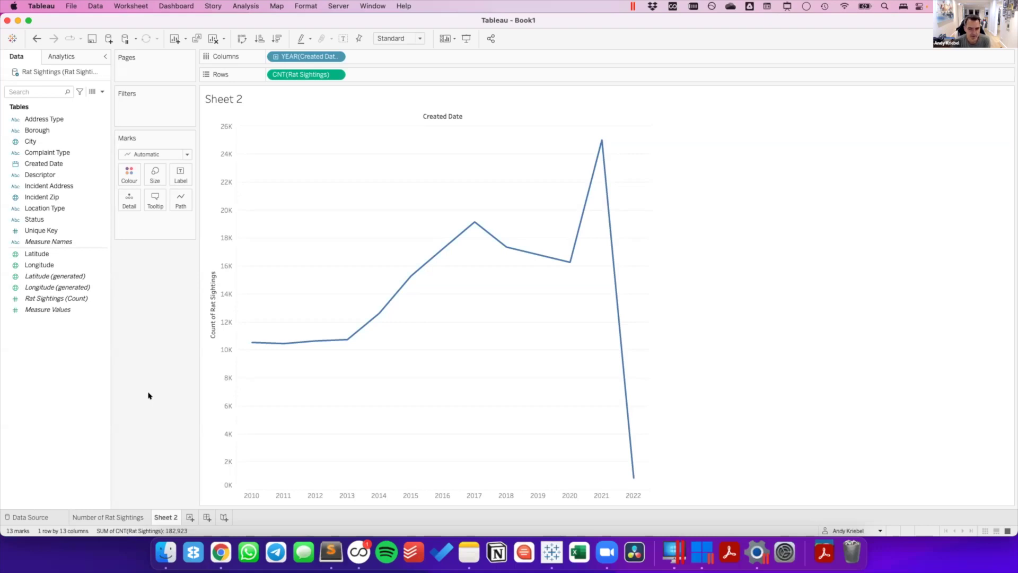
Exclude the year 2022 from the rat sightings line chart and check the resulting Created Date filter.
mouse_move(629, 474)
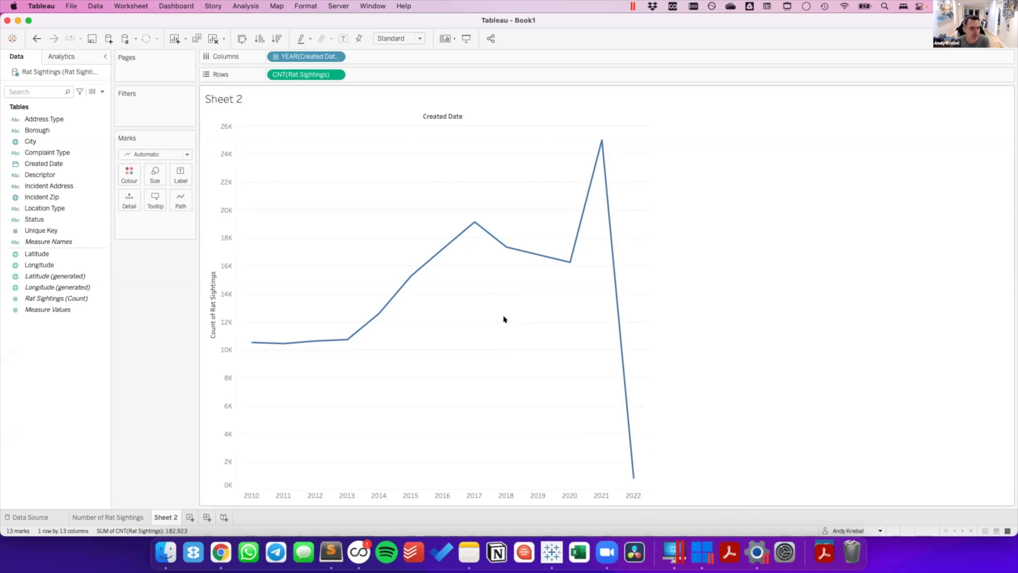
left_click(632, 474)
left_click(632, 497)
right_click(627, 497)
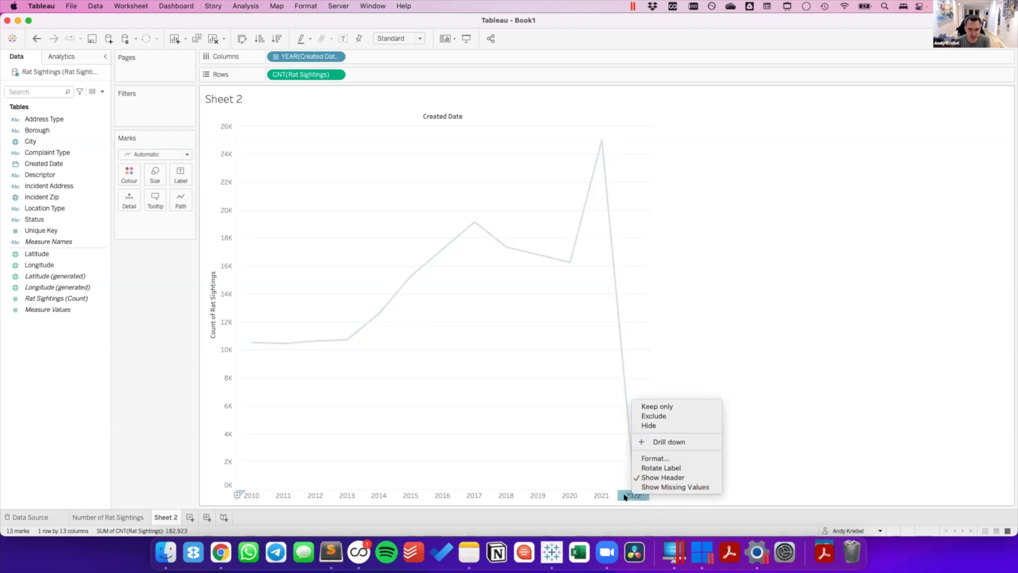
left_click(651, 416)
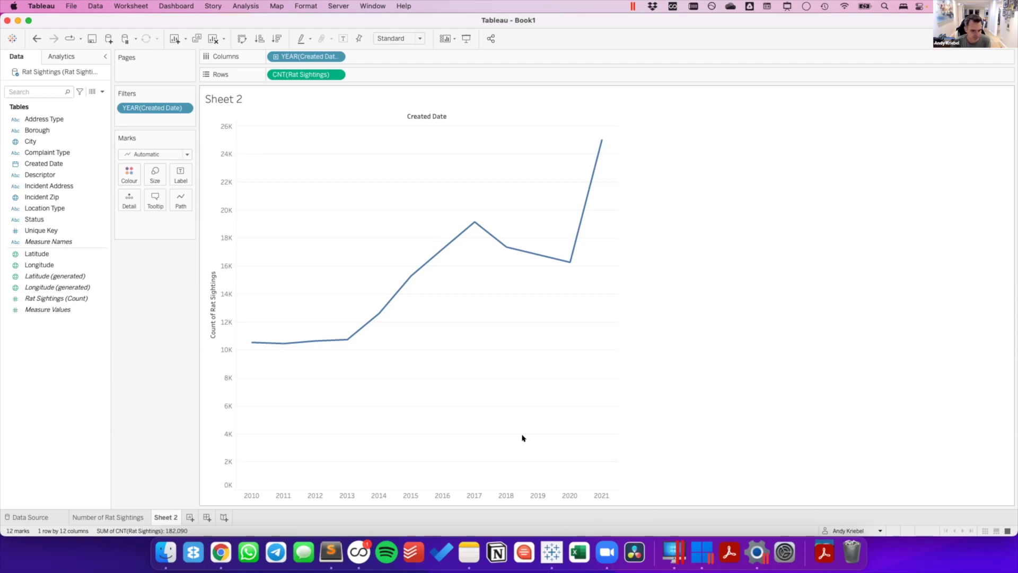
left_click(126, 106)
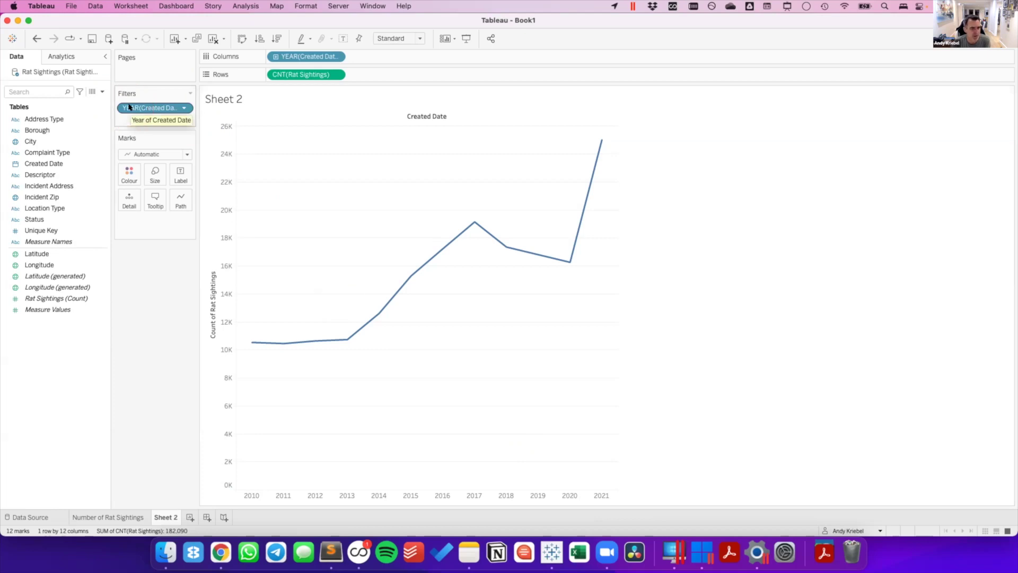
Apply the year of Created Date filter to all worksheets using this data source, and check it on the Number of Rat Sightings sheet.
left_click(129, 107)
left_click(182, 108)
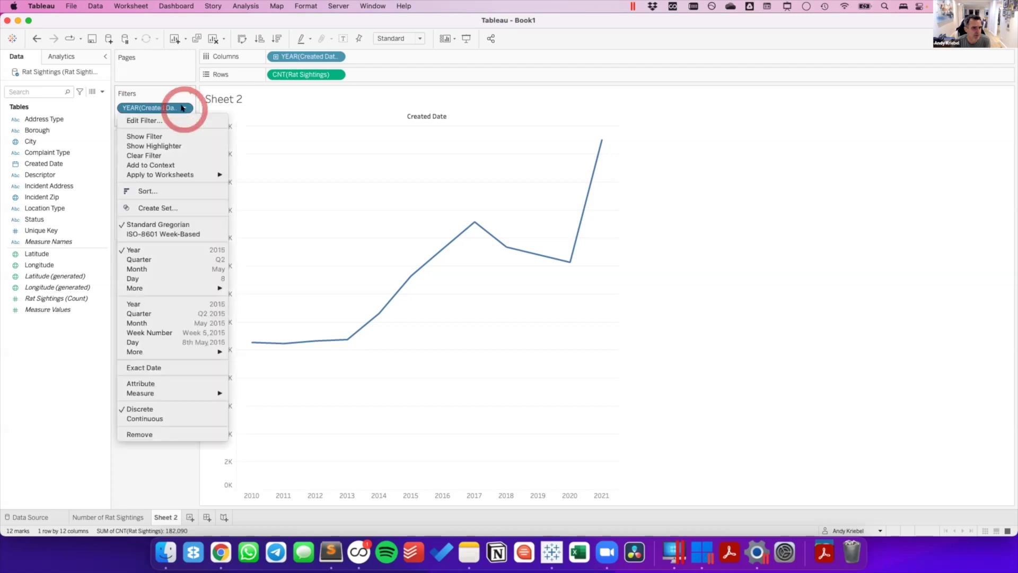
left_click(192, 175)
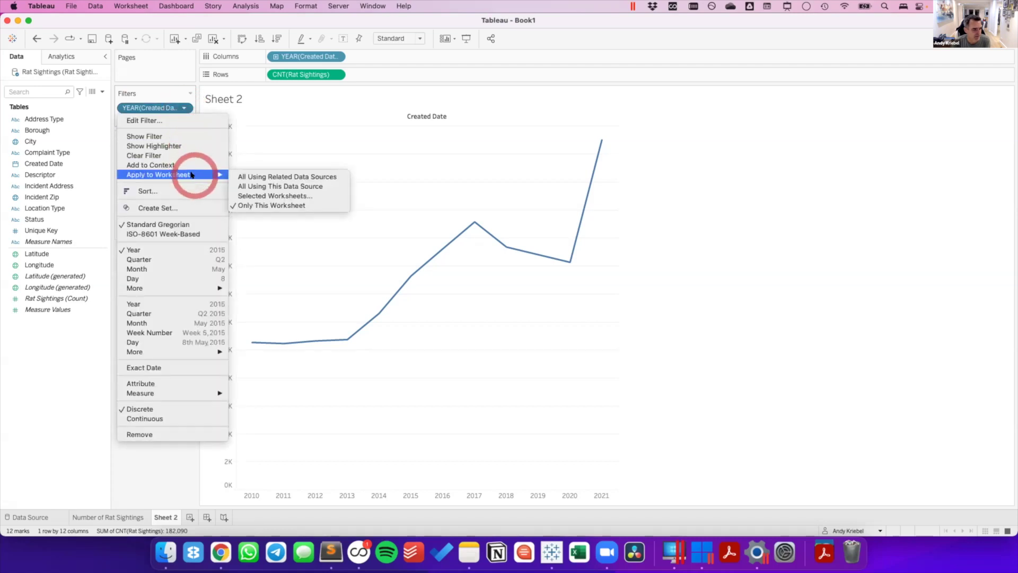
left_click_drag(192, 175, 267, 185)
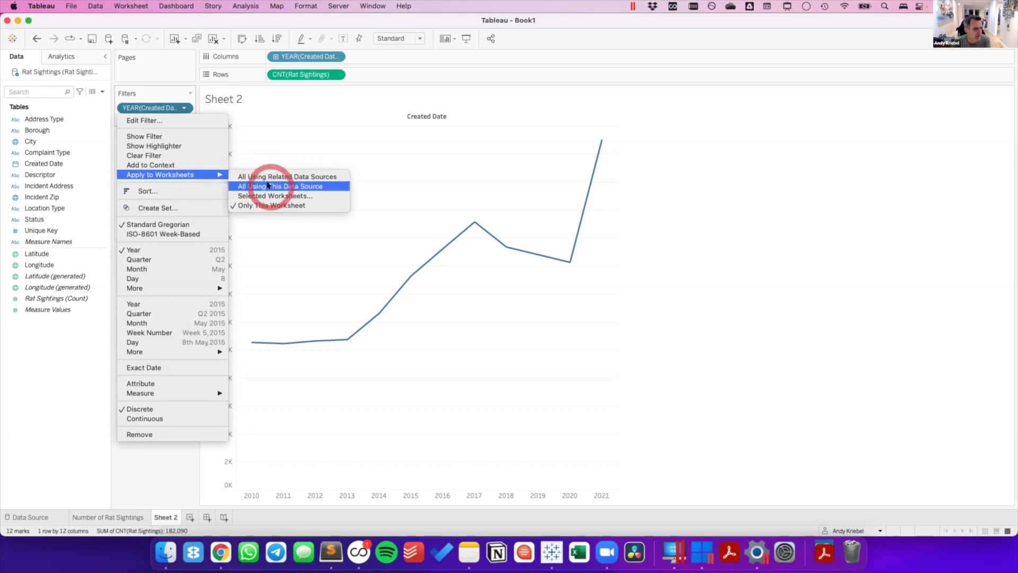
left_click_drag(268, 185, 268, 185)
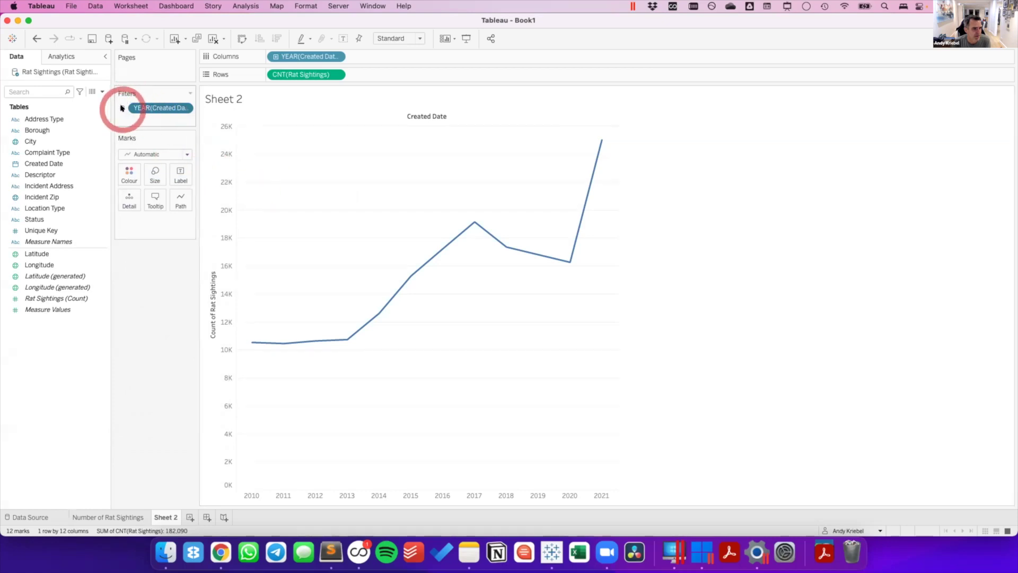
mouse_move(121, 108)
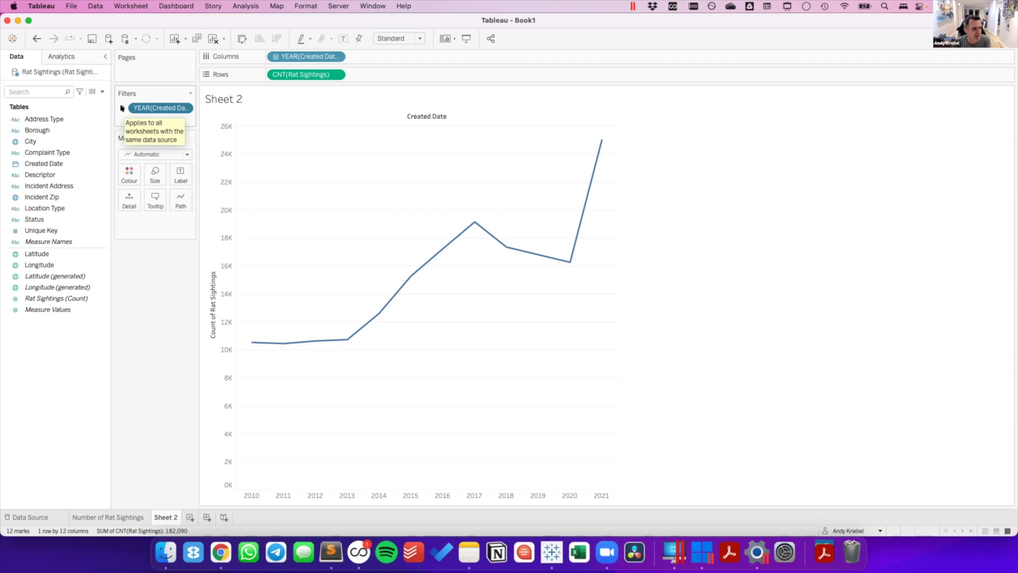
left_click(105, 516)
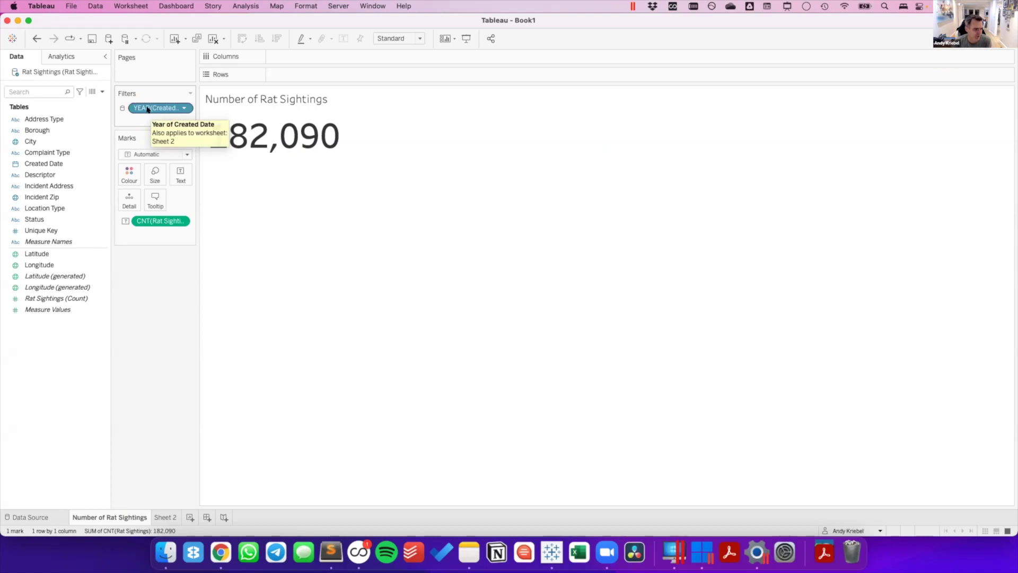
left_click(165, 517)
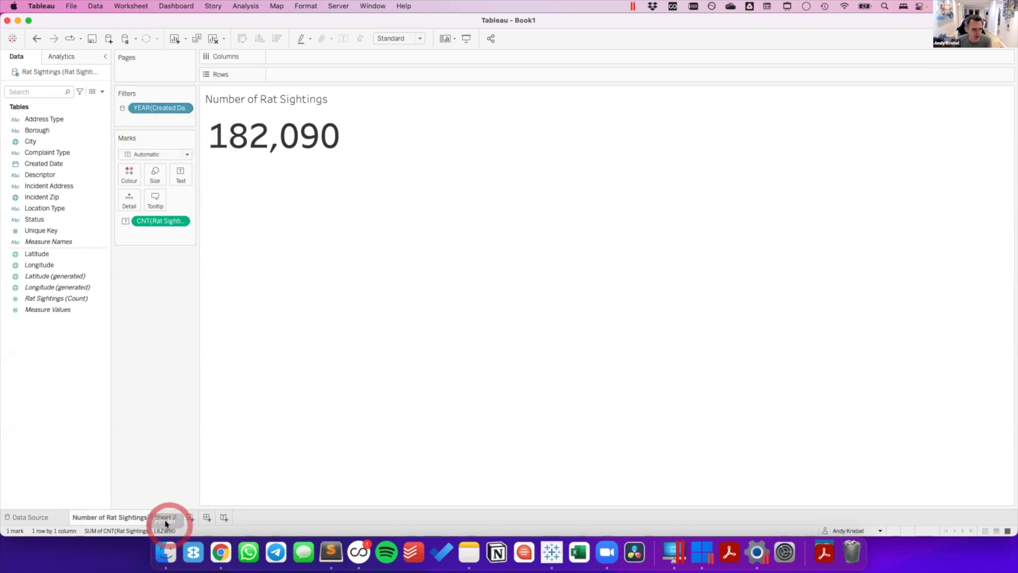
left_click(386, 201)
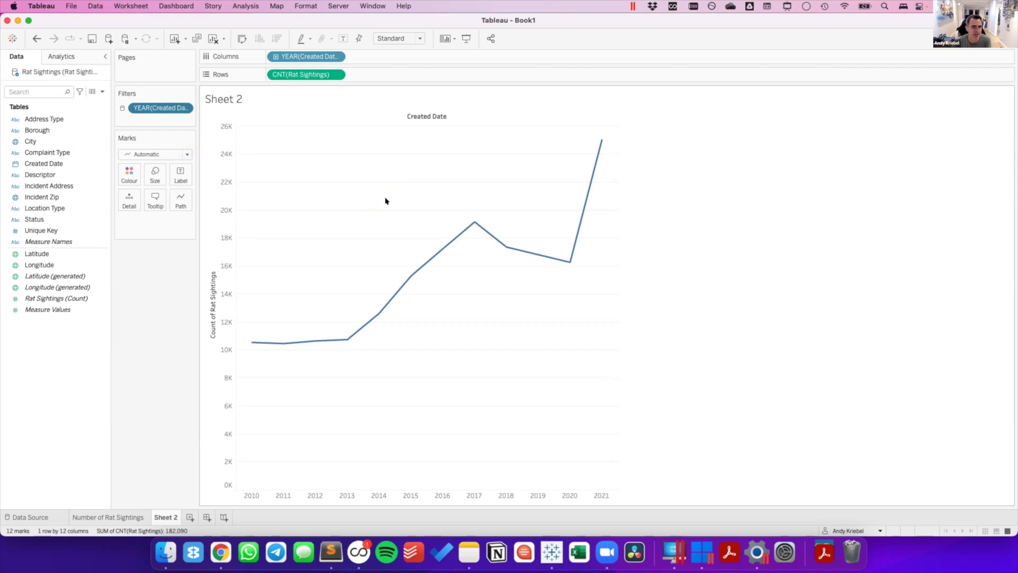
Drill the Created Date hierarchy on Columns down to month, and remove the quarter level so only year and month remain.
left_click(275, 56)
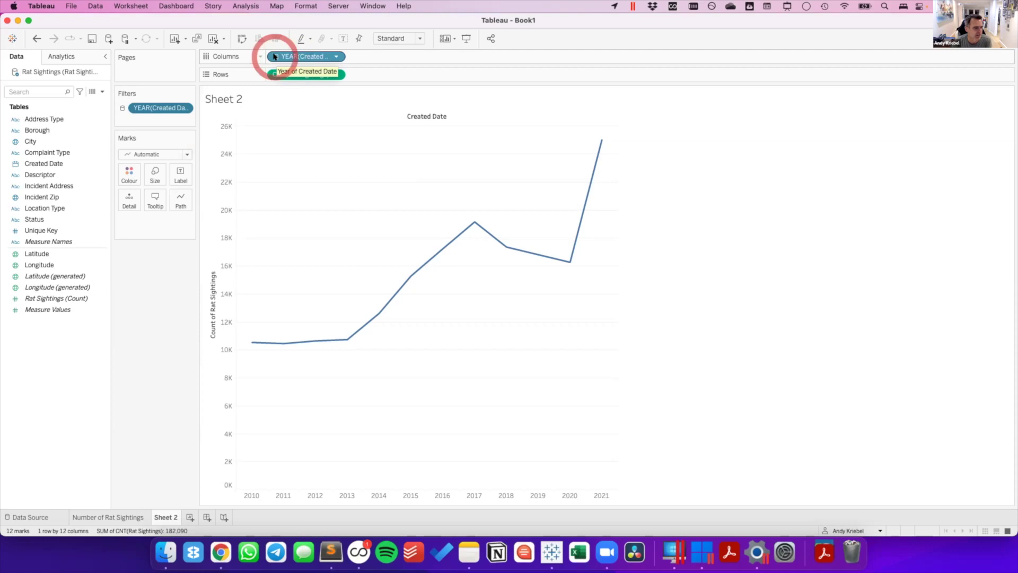
left_click(275, 56)
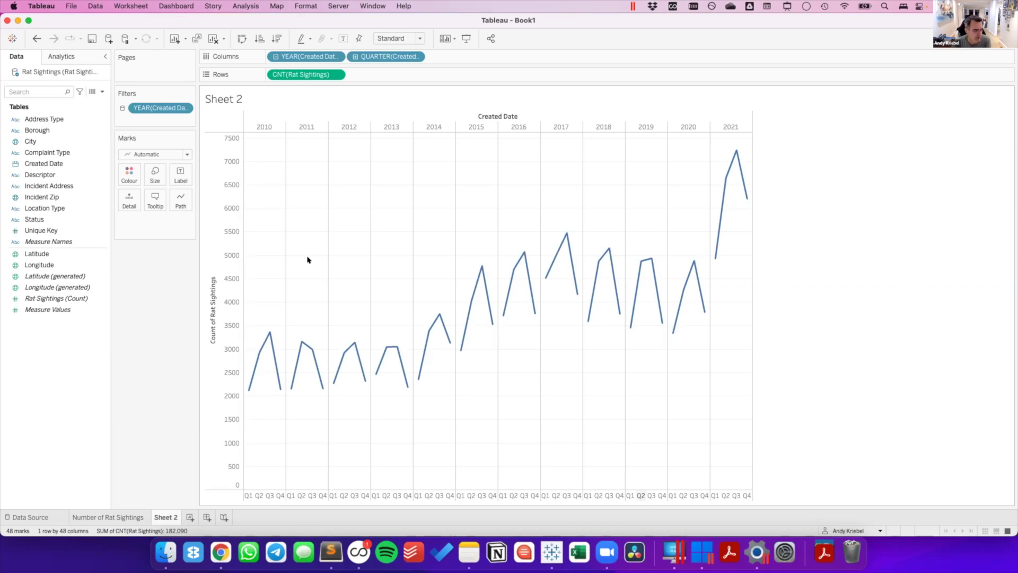
left_click(352, 56)
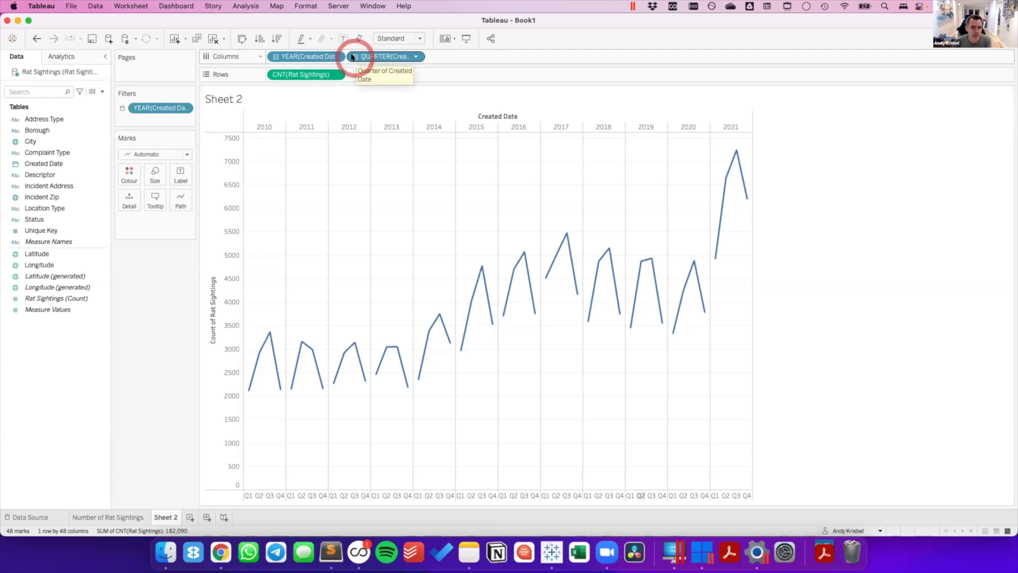
left_click(392, 251)
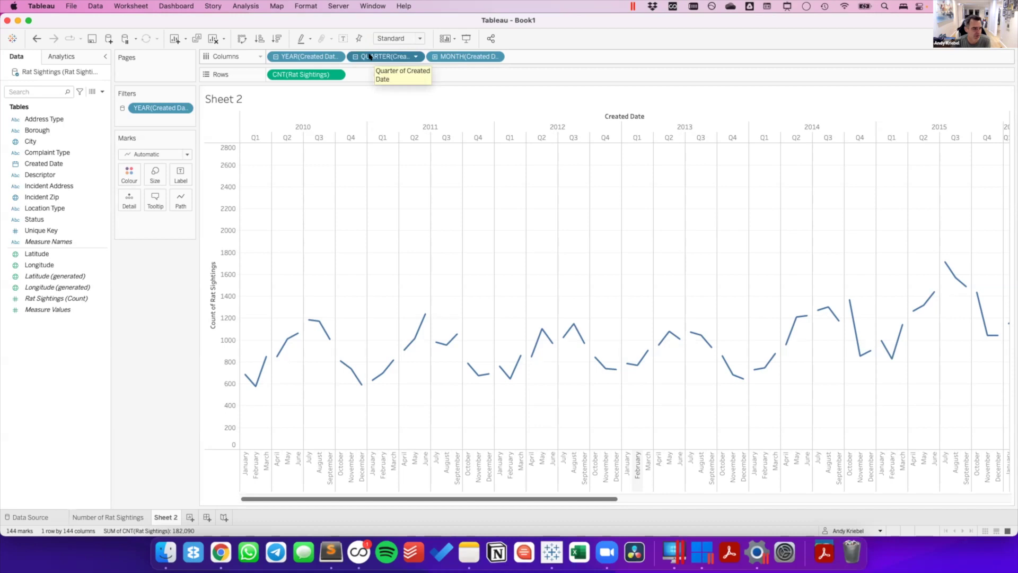
left_click_drag(370, 56, 375, 14)
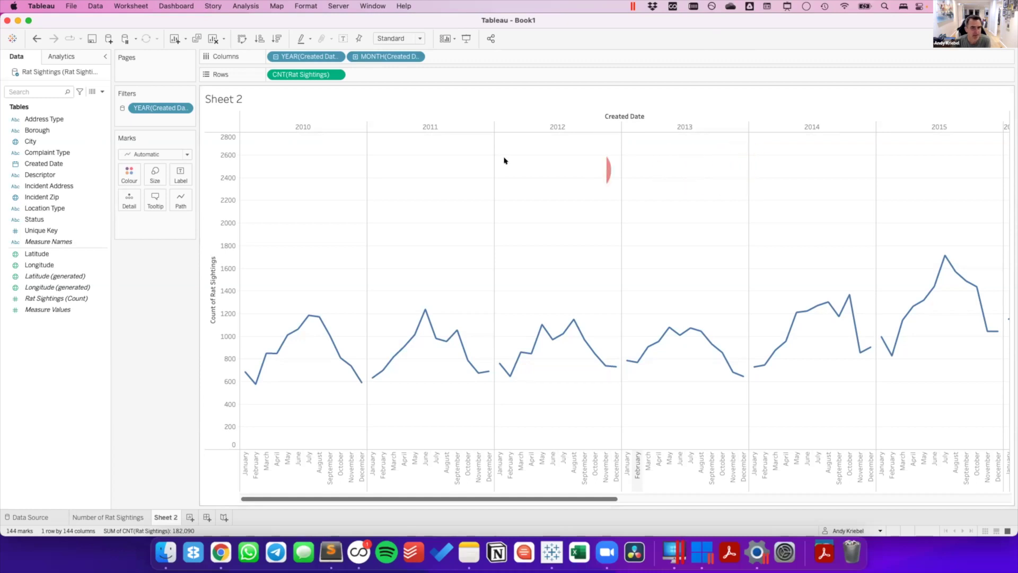
Set the fit of the monthly line chart to Entire View.
left_click(384, 39)
left_click_drag(385, 39, 385, 73)
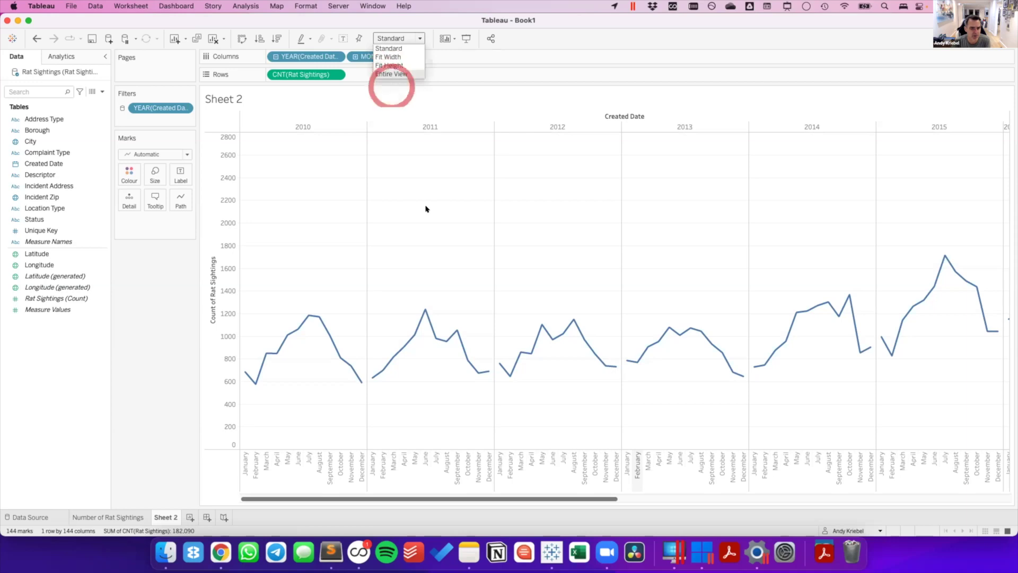
left_click(429, 225)
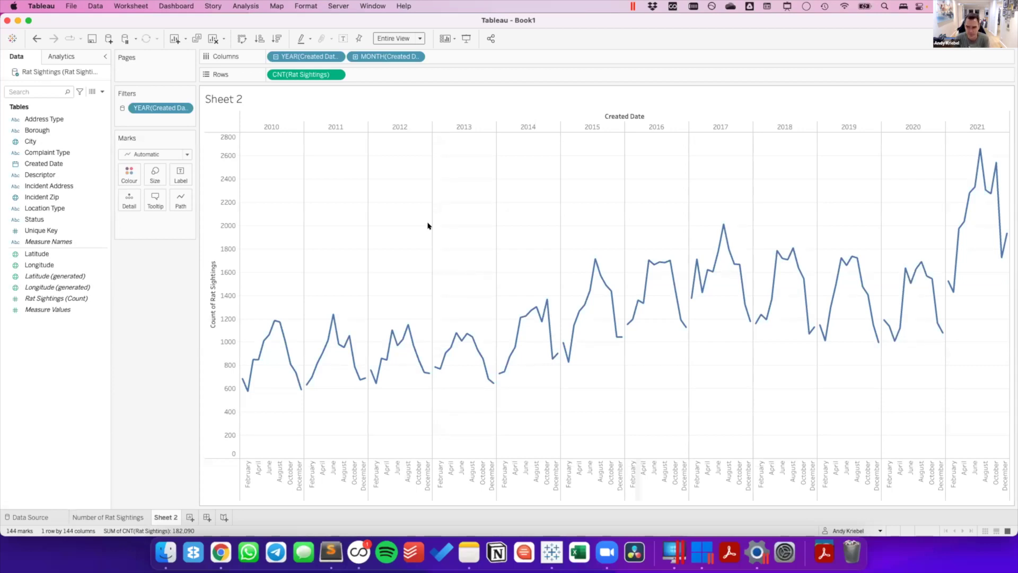
Rename the Sheet 2 worksheet to "Monthly Rat Sightings".
left_click(166, 517)
double_click(165, 516)
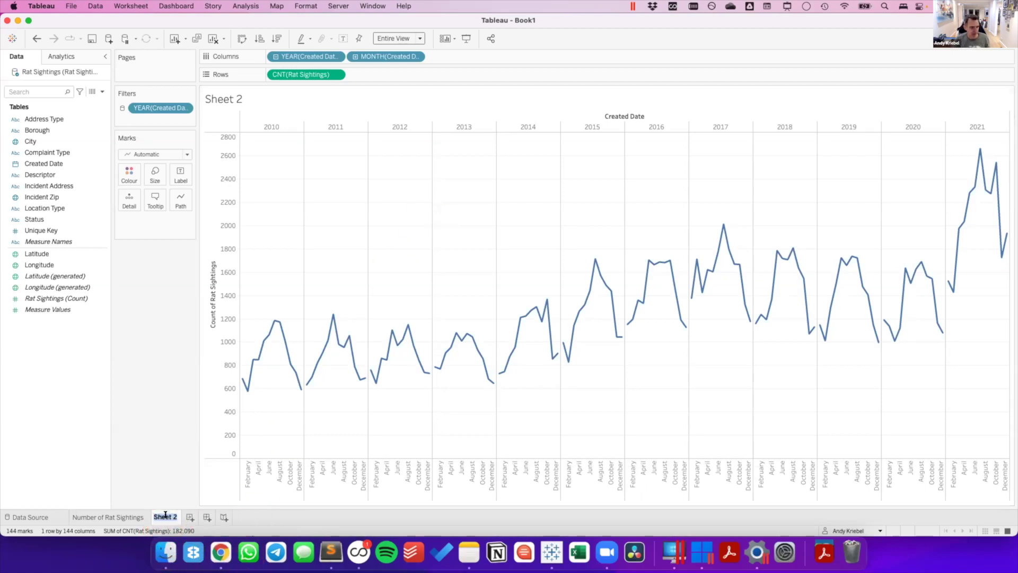
type("Monthly")
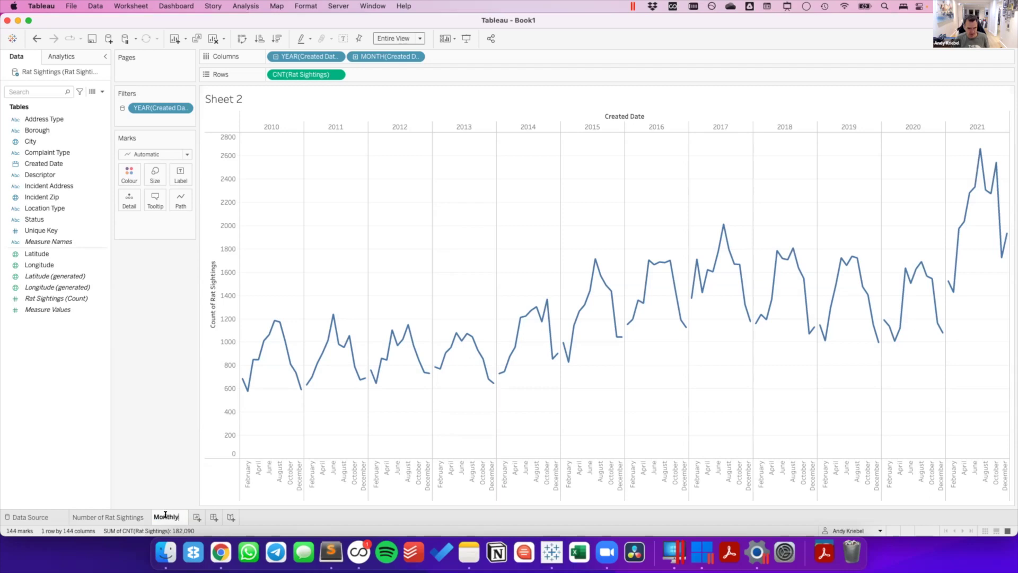
type(" Rat Sigh")
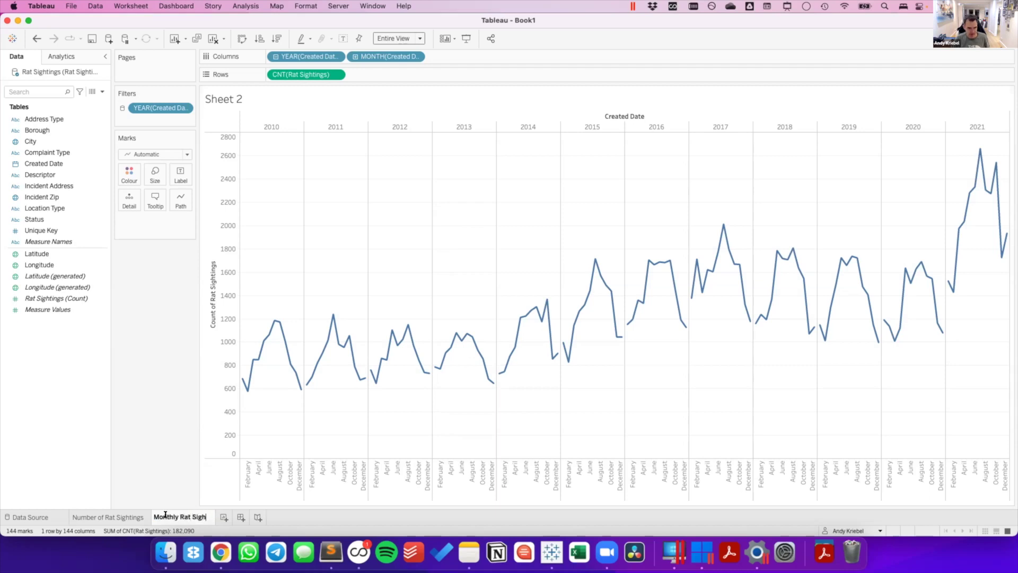
type("tings")
key("Return")
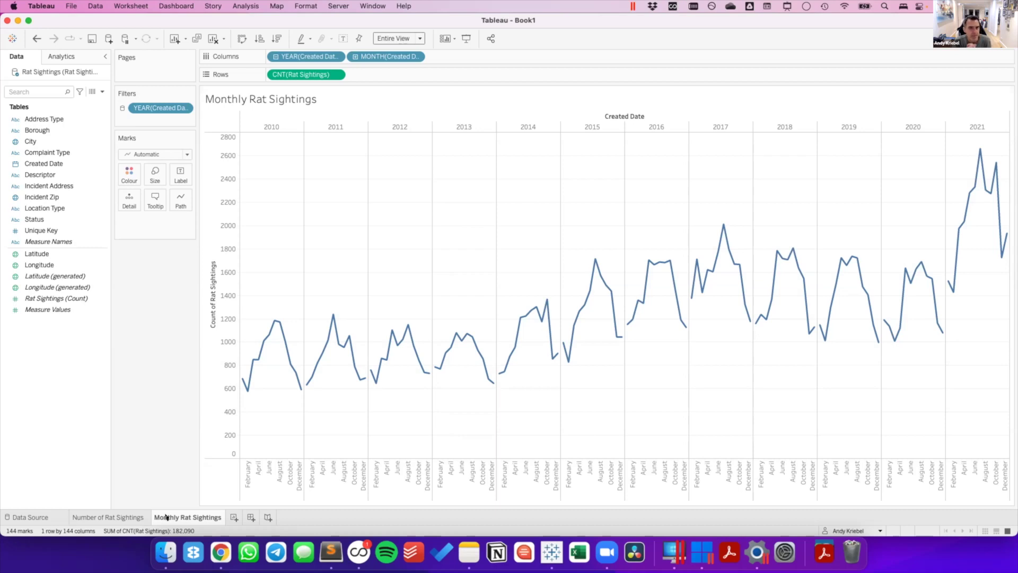
Duplicate the Monthly Rat Sightings worksheet.
left_click(187, 517)
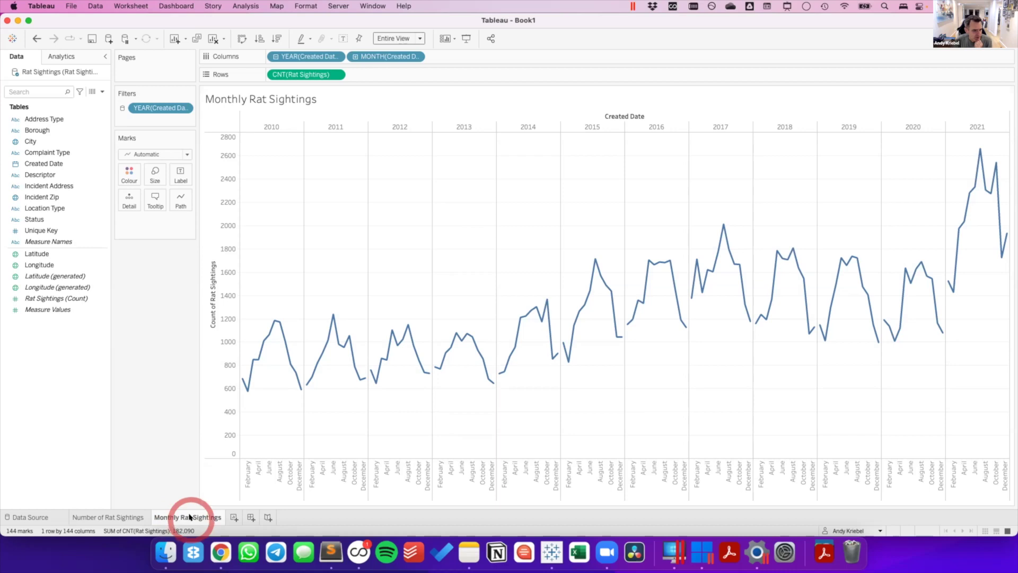
right_click(189, 517)
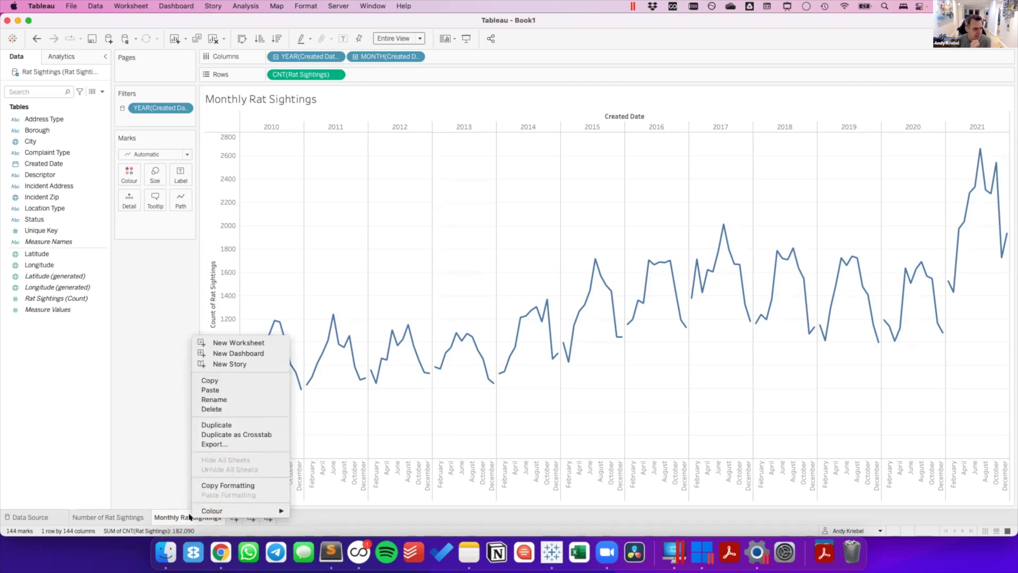
left_click_drag(189, 518, 210, 423)
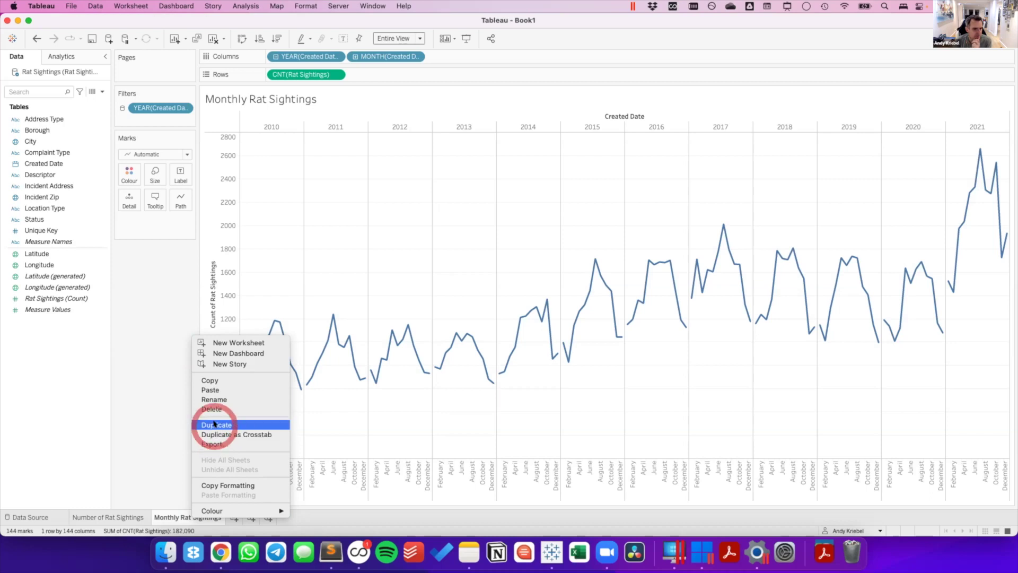
left_click(214, 425)
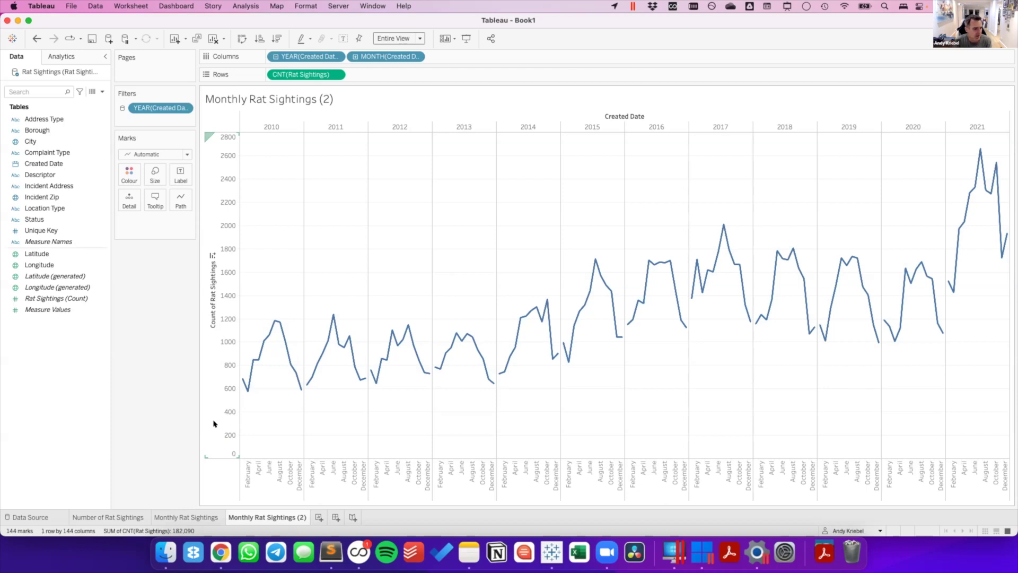
left_click(250, 405)
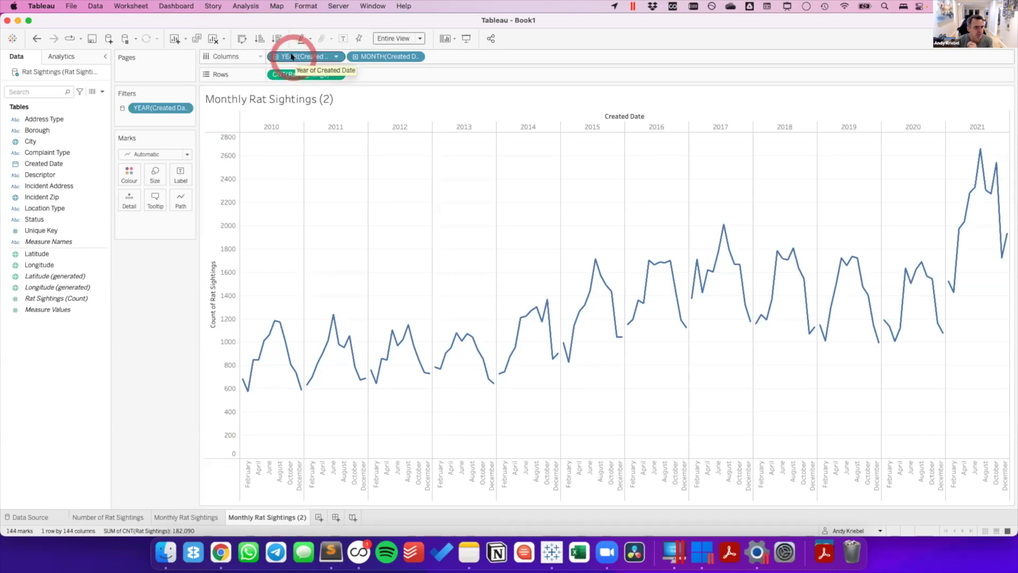
Move YEAR(Created Date) from Columns to Colour so each year becomes its own coloured line across the months.
left_click_drag(291, 57, 122, 176)
left_click(334, 200)
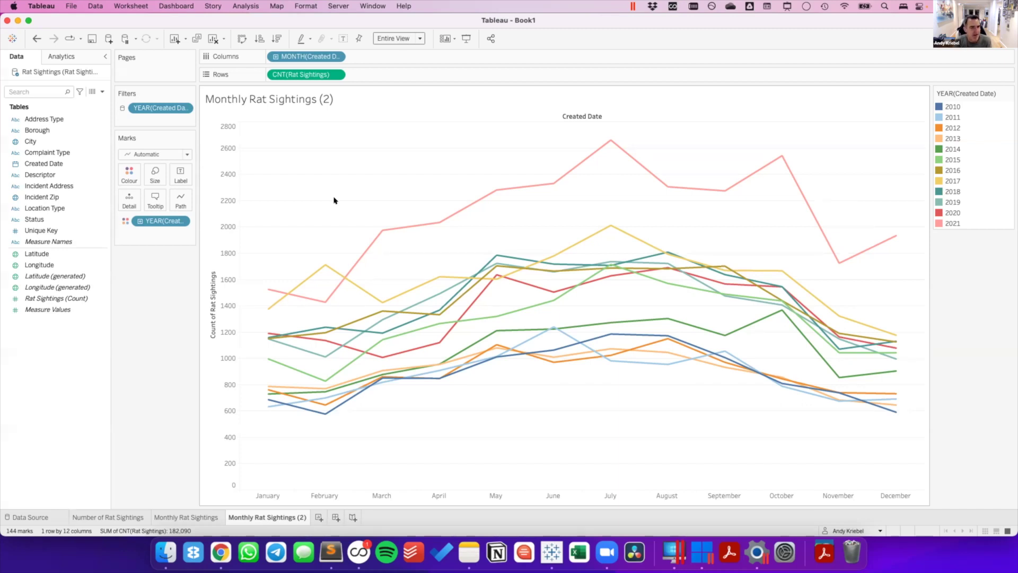
left_click(335, 200)
Duplicate the Monthly Rat Sightings (2) worksheet.
left_click(277, 515)
right_click(277, 514)
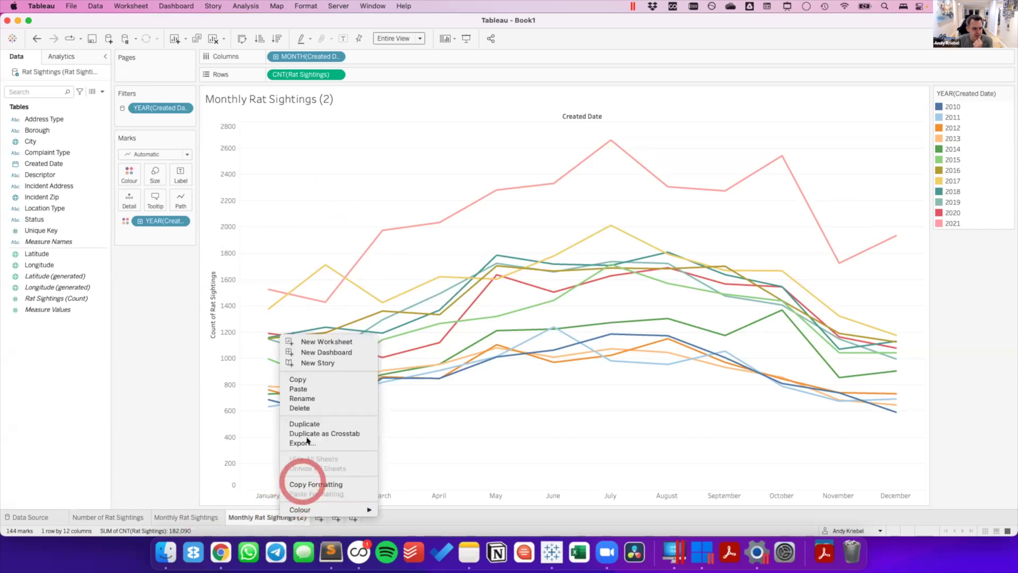
left_click(302, 420)
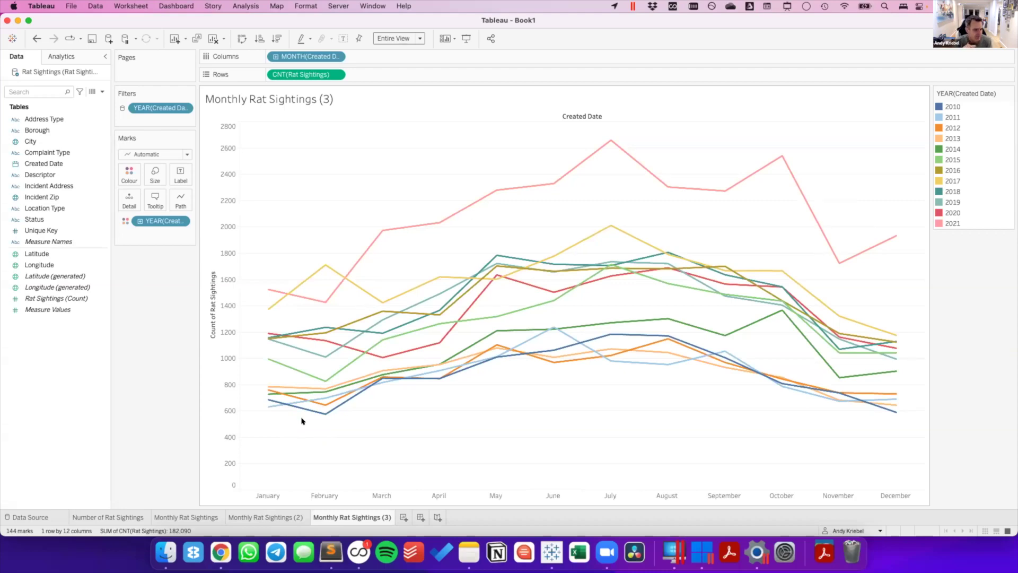
left_click(279, 391)
Move YEAR(Created Date) from Colour to Columns after MONTH(Created Date), and highlight January to inspect its yearly trend.
left_click(150, 218)
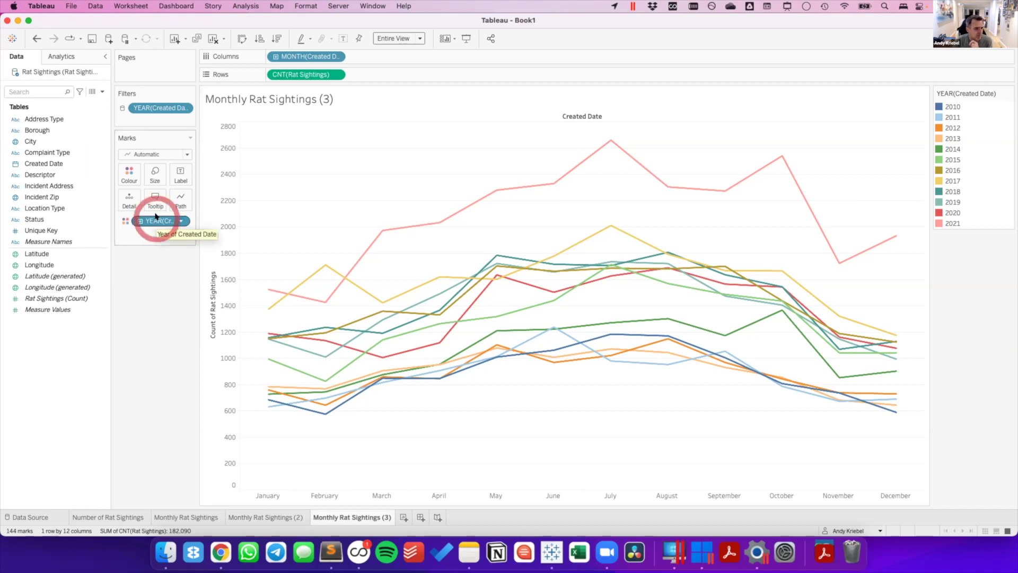
left_click_drag(155, 219, 406, 58)
left_click(418, 159)
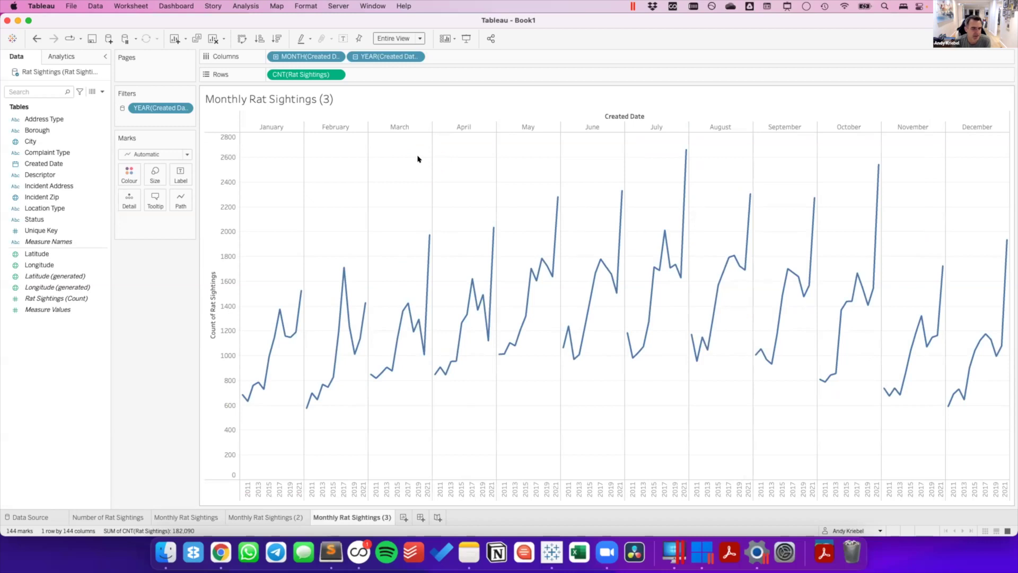
left_click(260, 127)
left_click(261, 126)
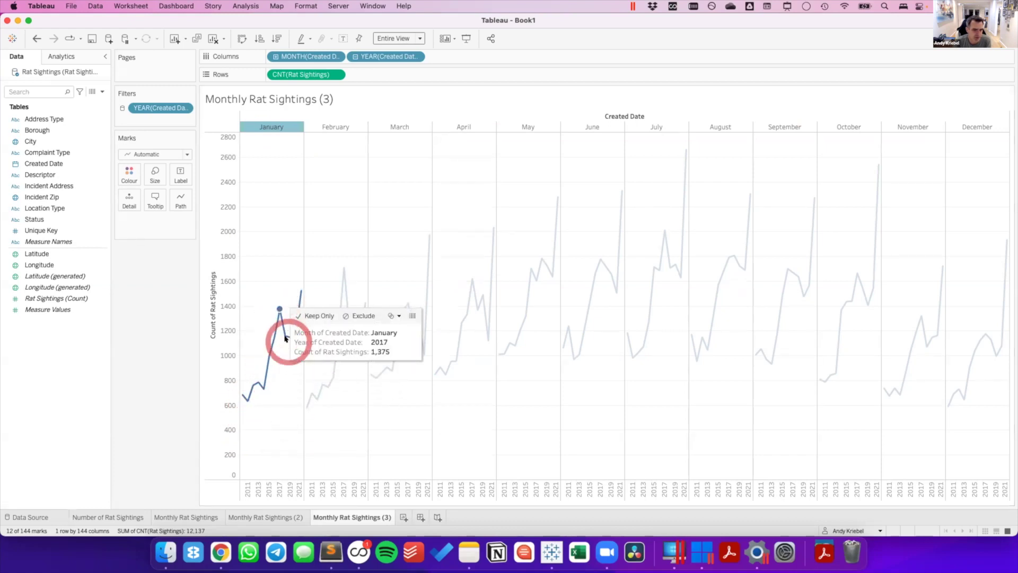
left_click(385, 242)
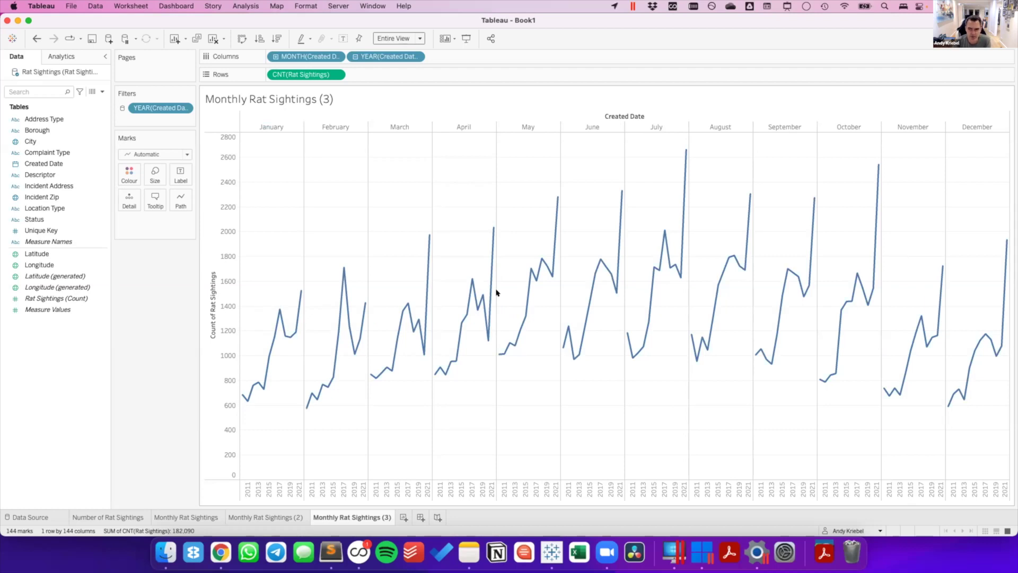
Rename the Monthly Rat Sightings (3) worksheet to "Cycle Plot".
left_click(340, 517)
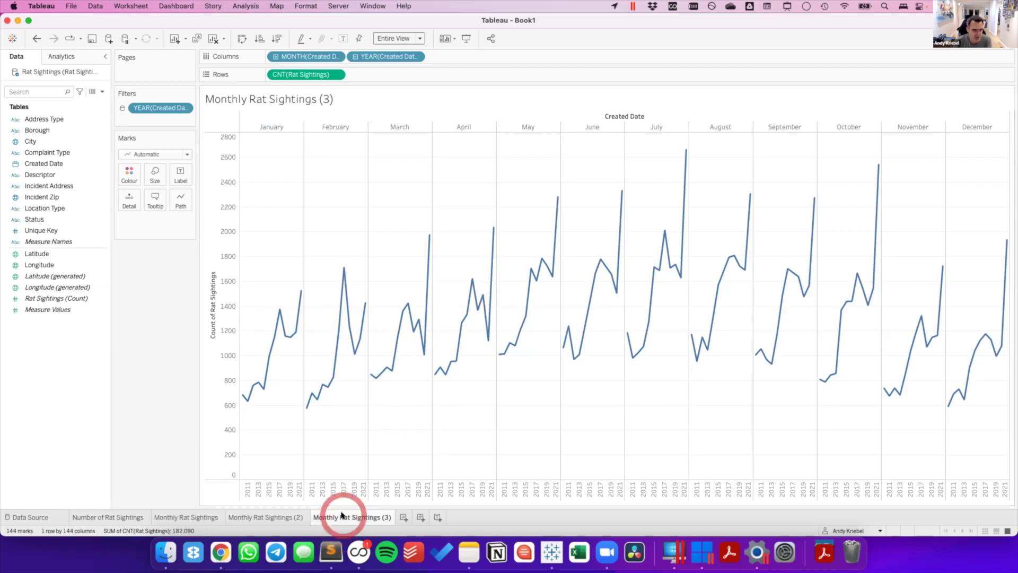
double_click(342, 517)
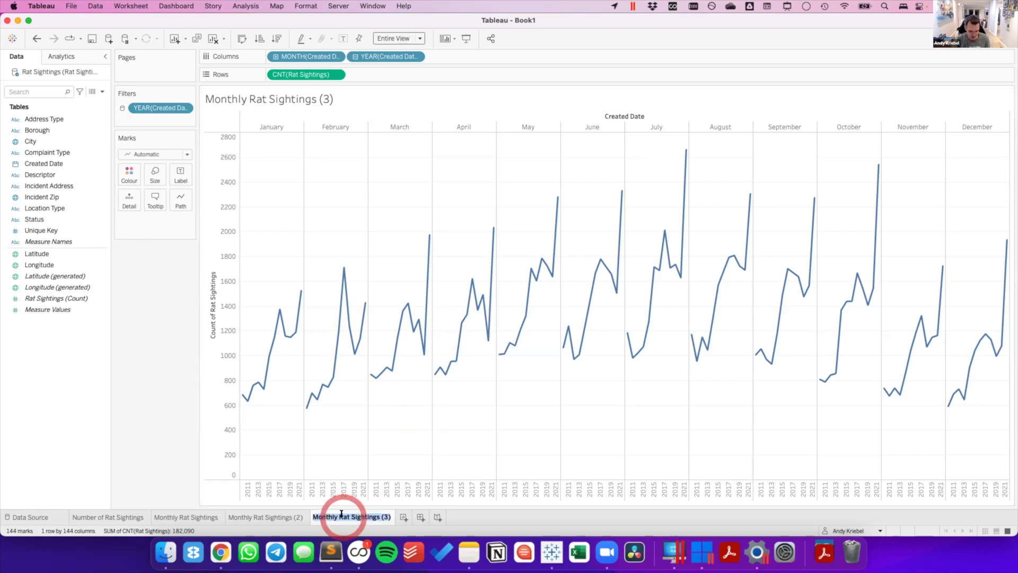
type("Cycle Plot")
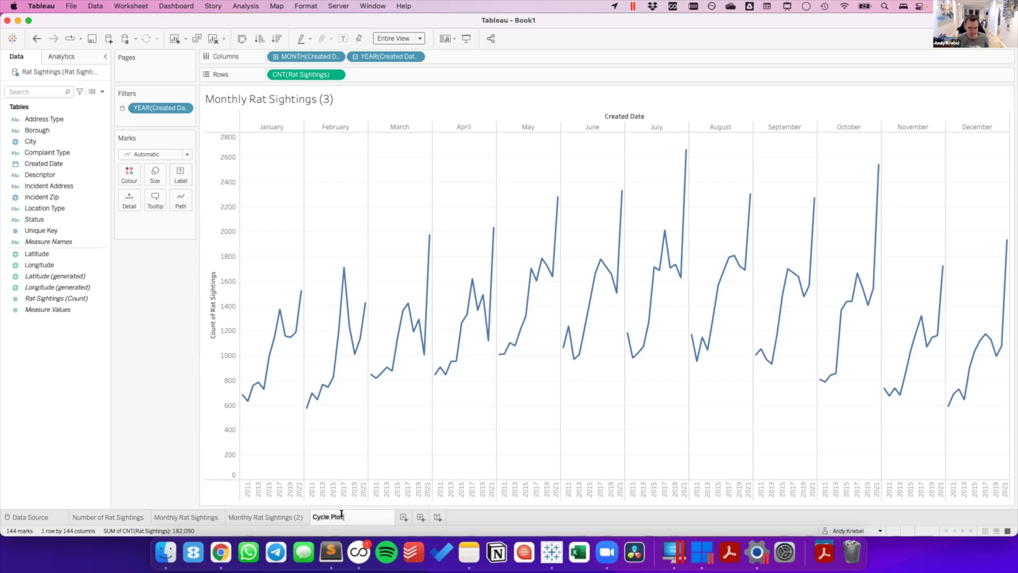
key("Return")
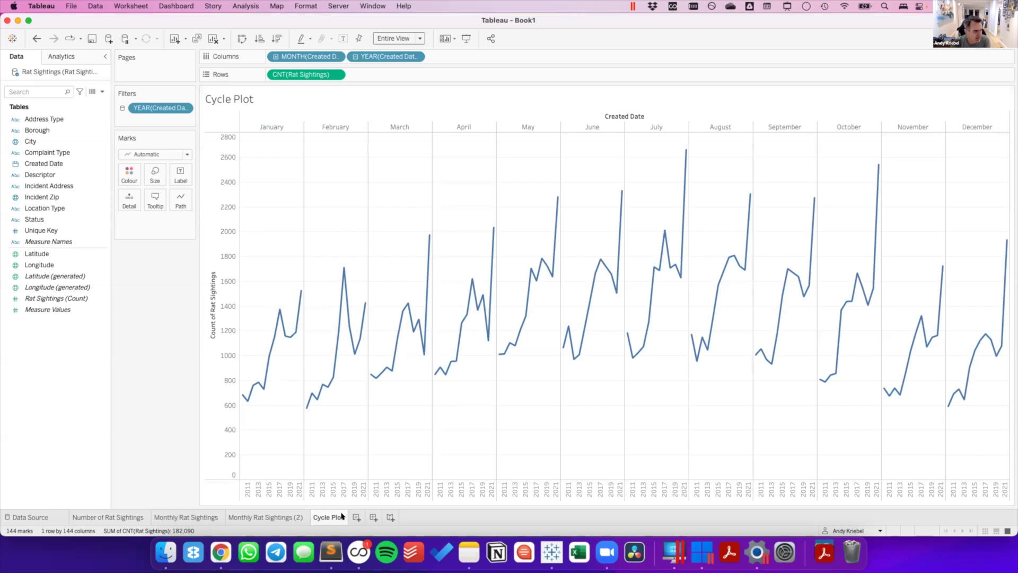
Duplicate the Cycle Plot worksheet.
left_click(337, 517)
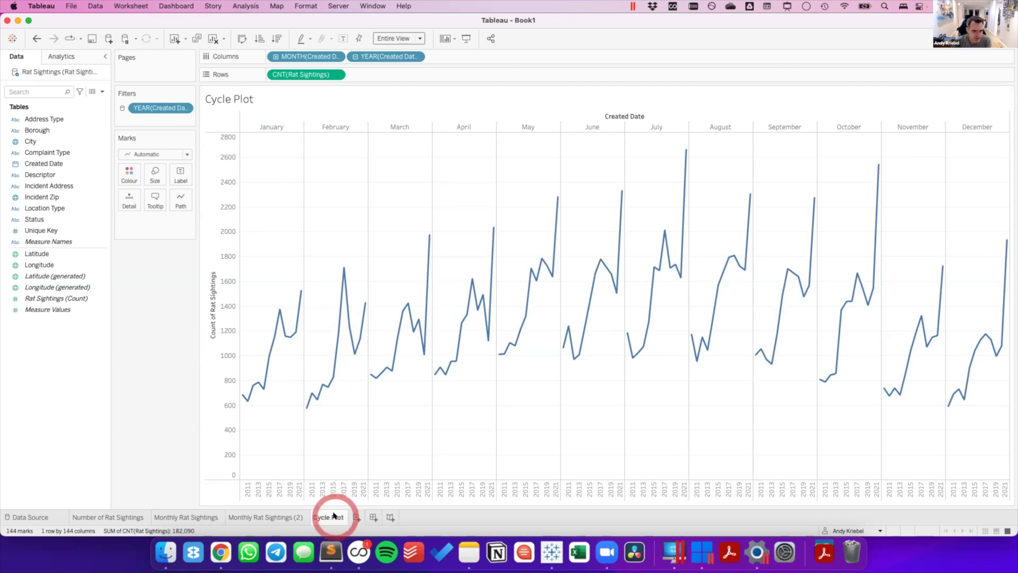
right_click(333, 514)
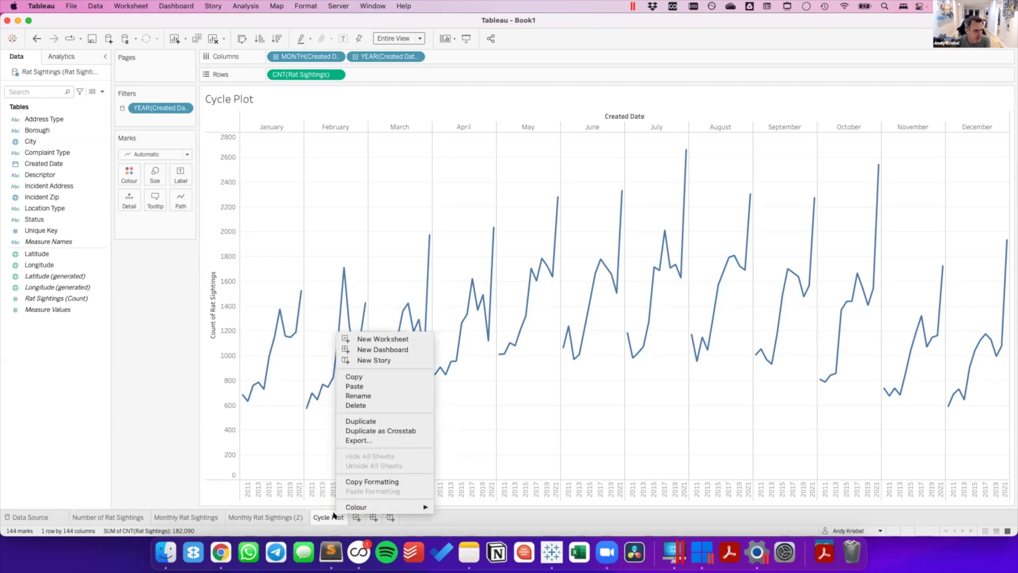
left_click(351, 420)
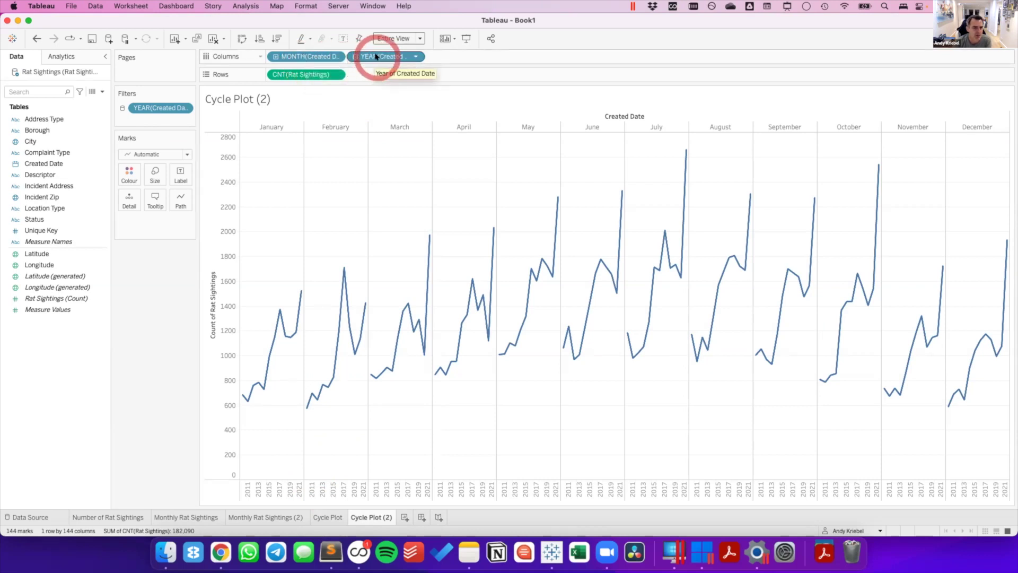
Turn the duplicated sheet into a heat map by moving YEAR(Created Date) to Rows and CNT(Rat Sightings) to Colour.
left_click_drag(376, 56, 387, 200)
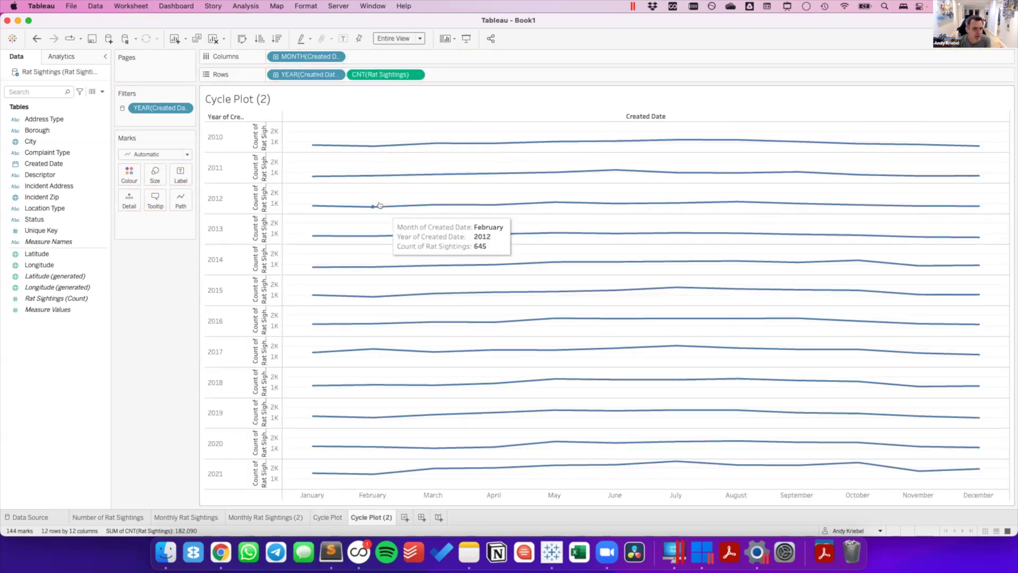
left_click(380, 138)
left_click(370, 75)
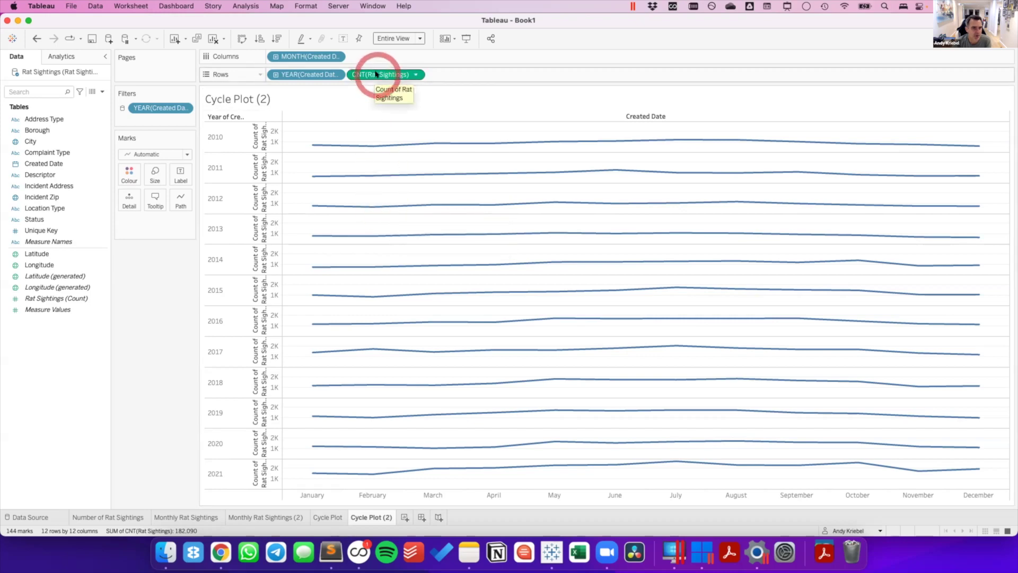
left_click_drag(376, 74, 127, 175)
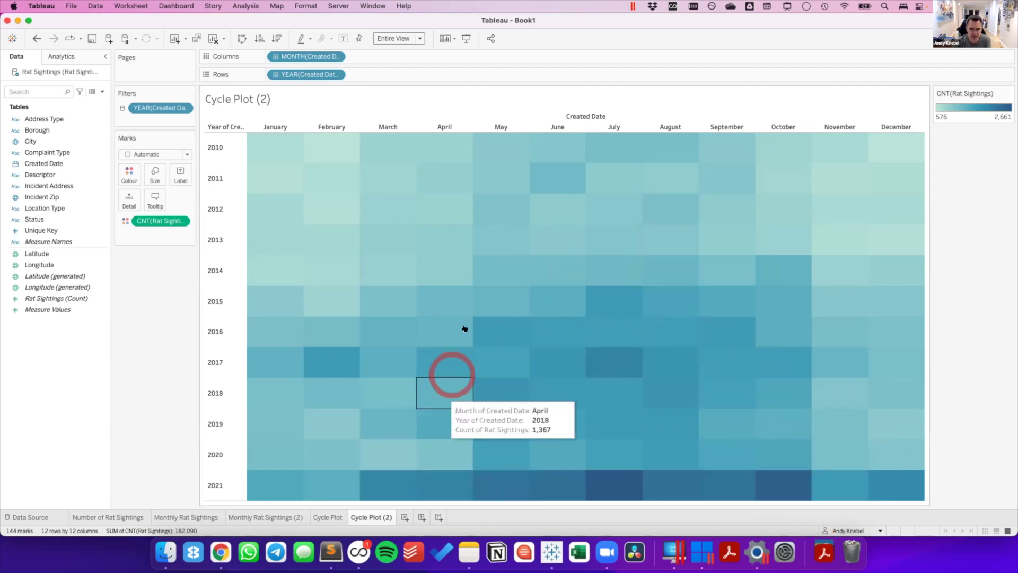
left_click(524, 459)
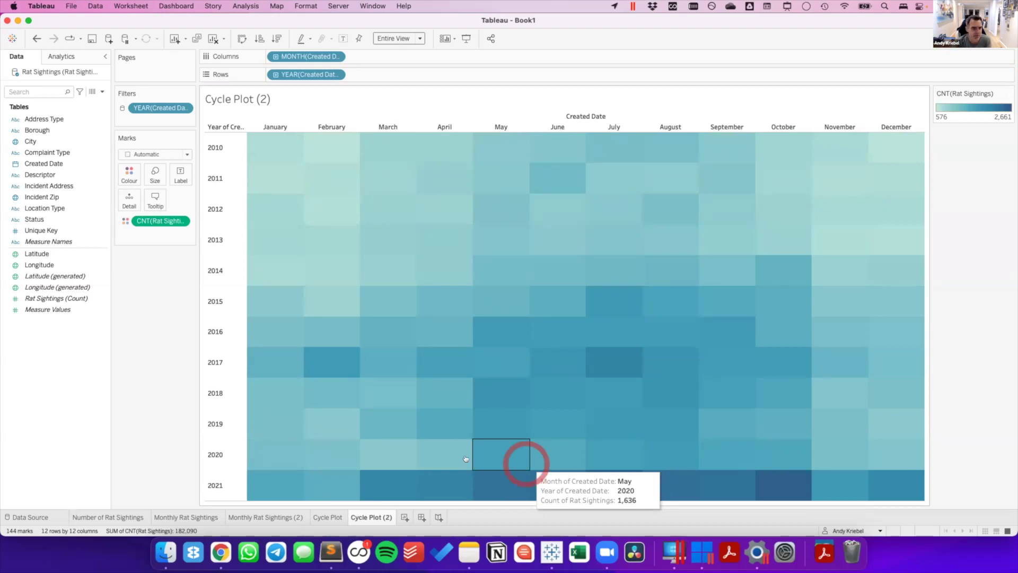
left_click(149, 346)
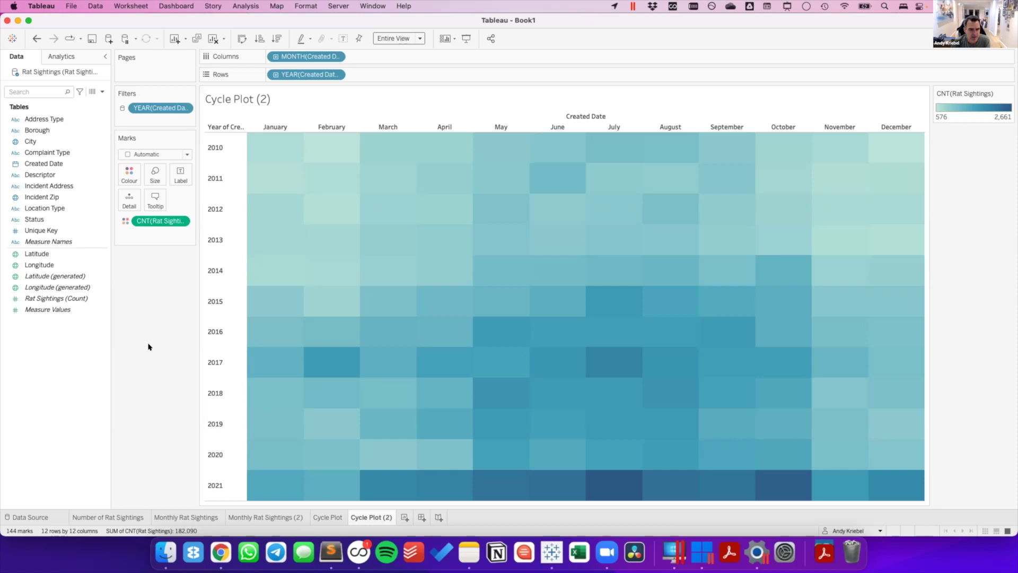
Change the colour palette for the count of rat sightings to Grey.
left_click_drag(147, 201, 130, 175)
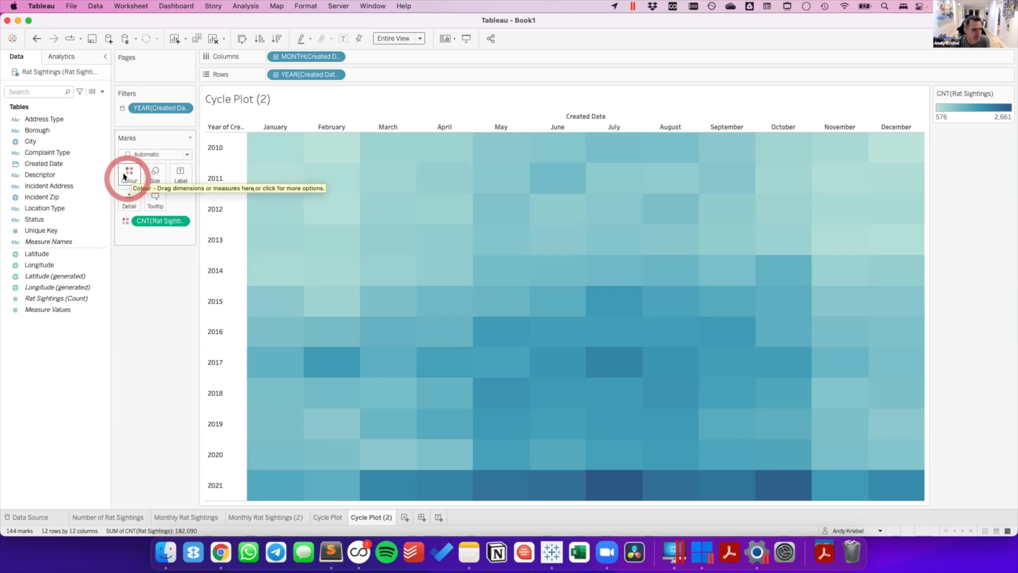
left_click(125, 176)
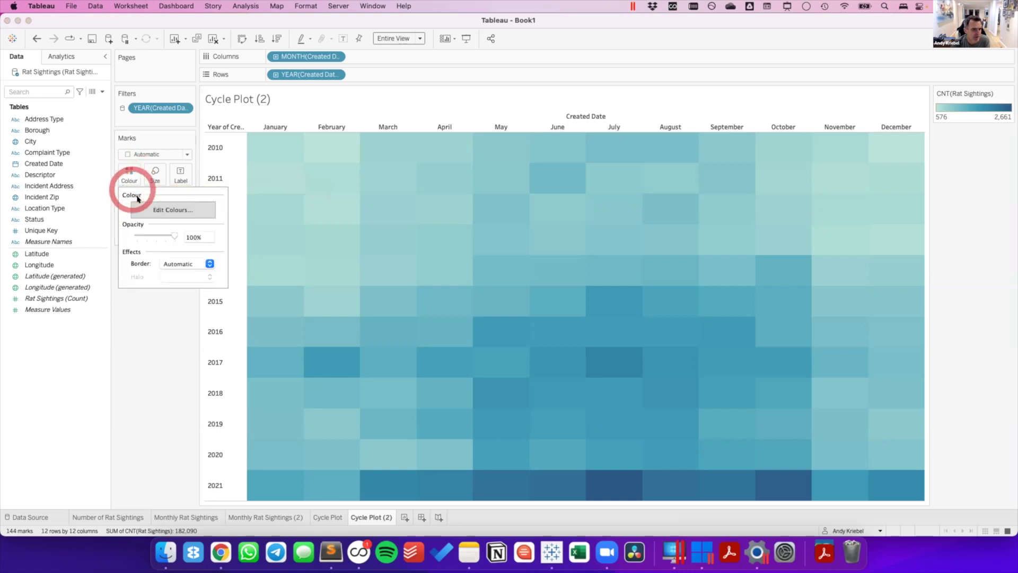
left_click(167, 210)
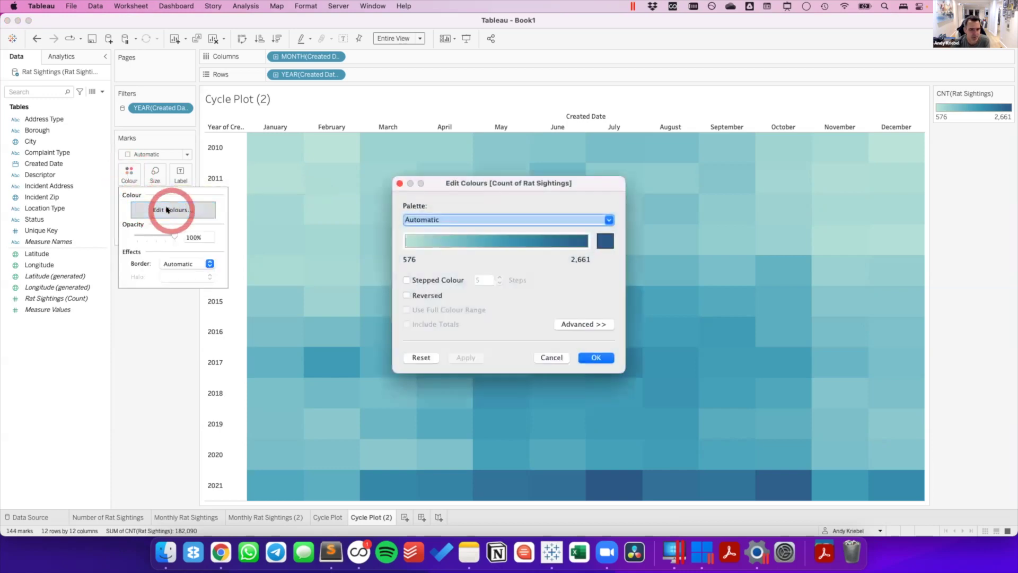
left_click(443, 220)
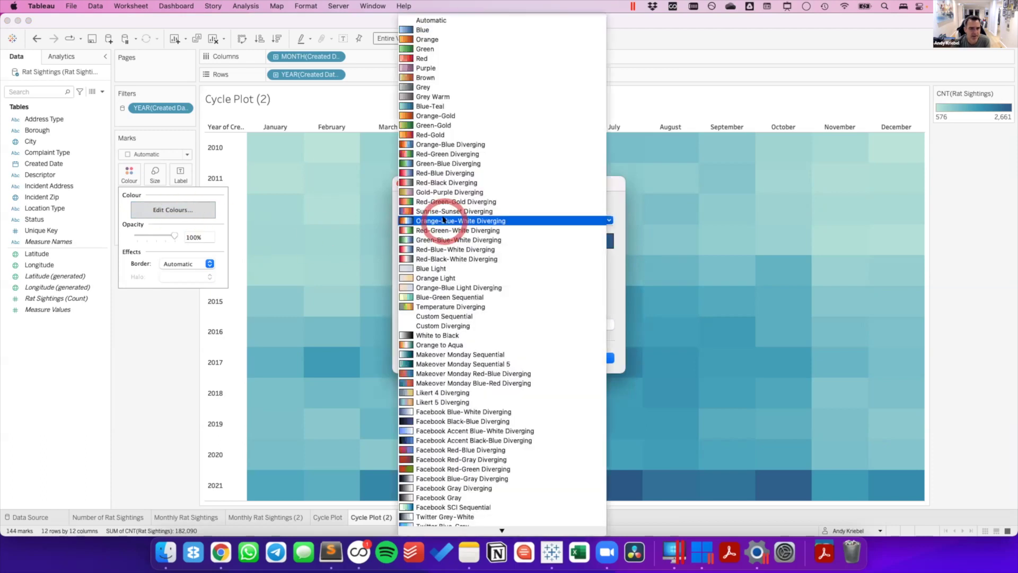
left_click(431, 87)
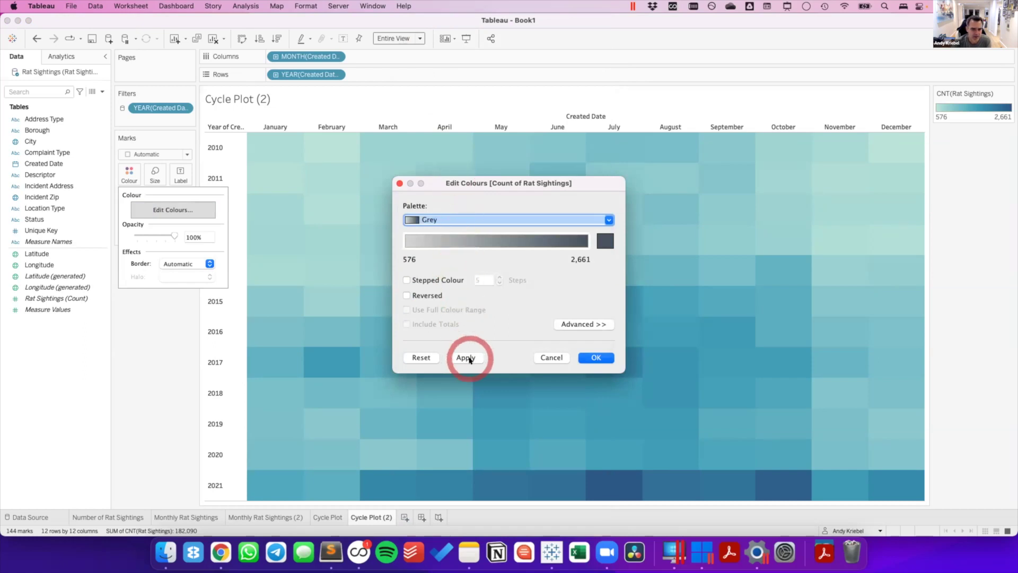
left_click(605, 357)
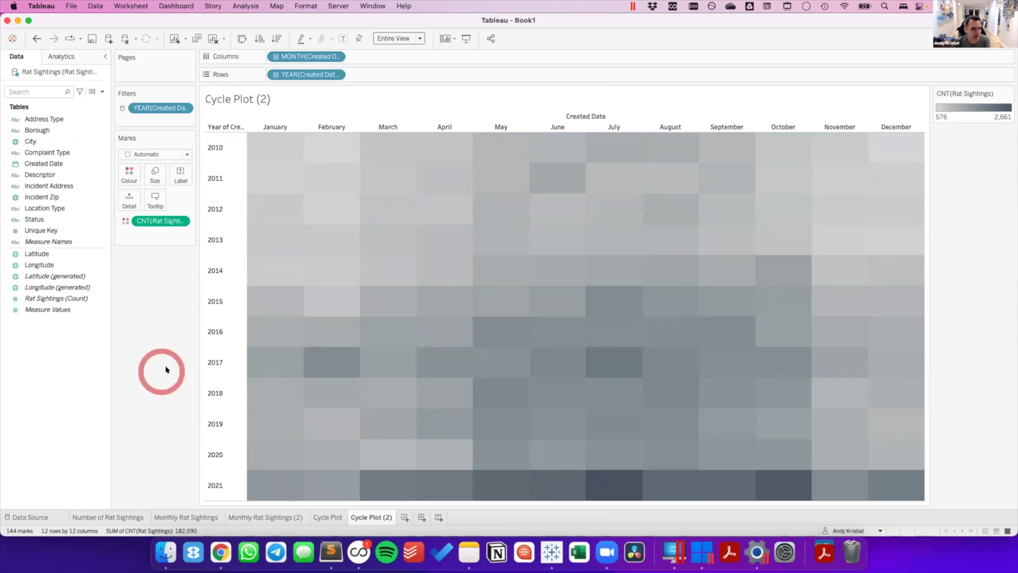
Give the heat map cells a white border.
left_click(122, 173)
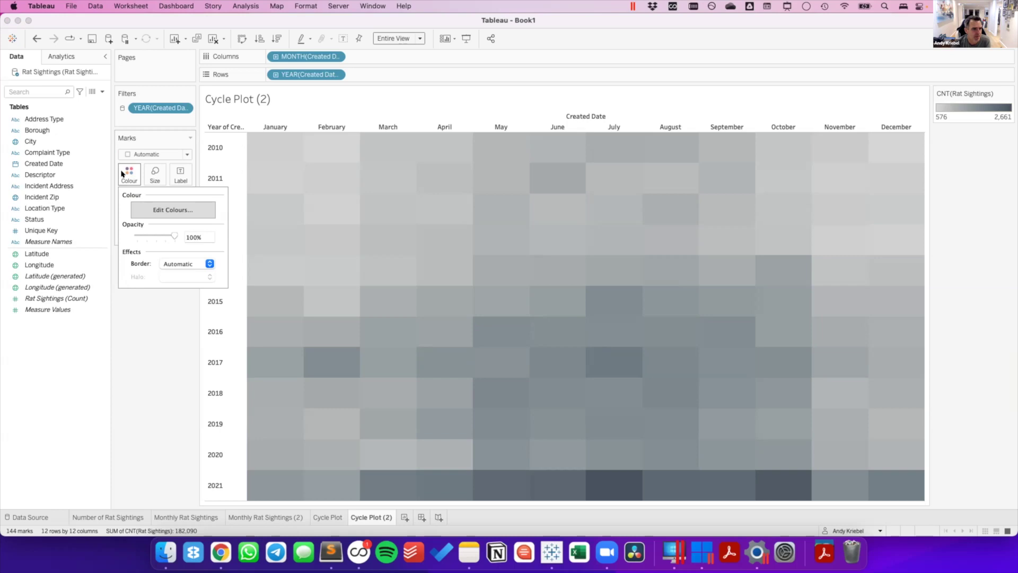
left_click(122, 173)
left_click(131, 251)
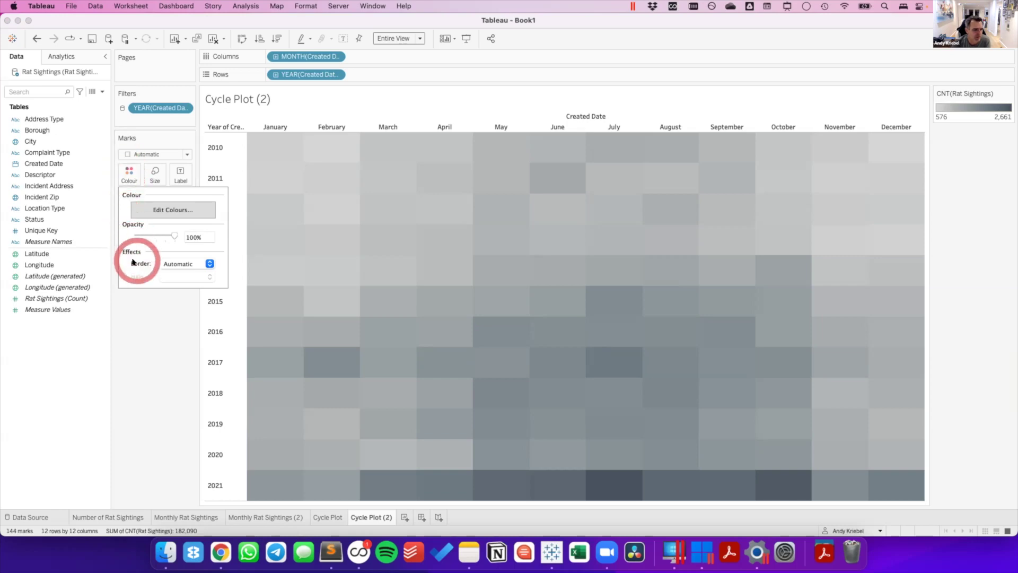
left_click(138, 259)
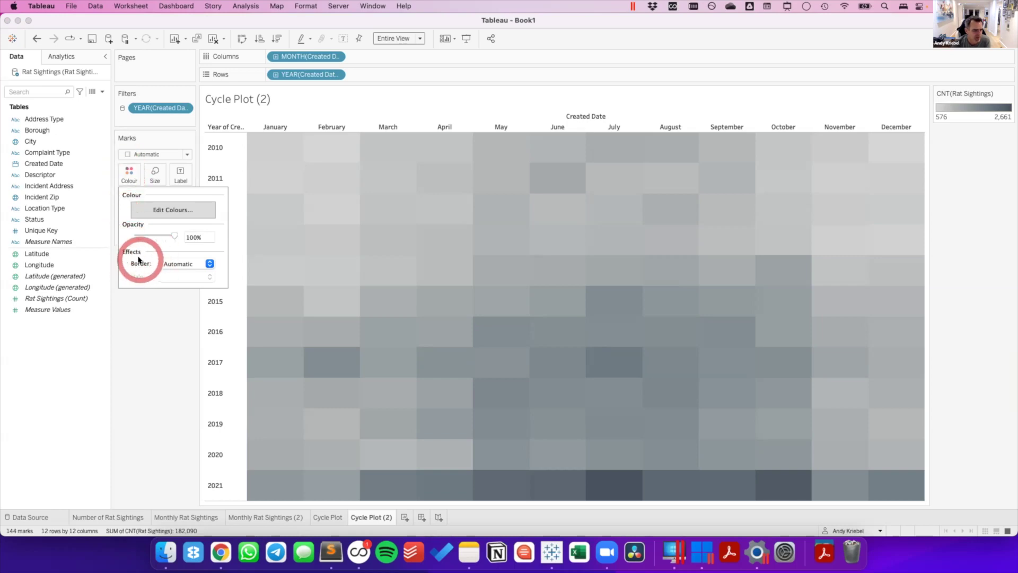
left_click(137, 266)
left_click(174, 263)
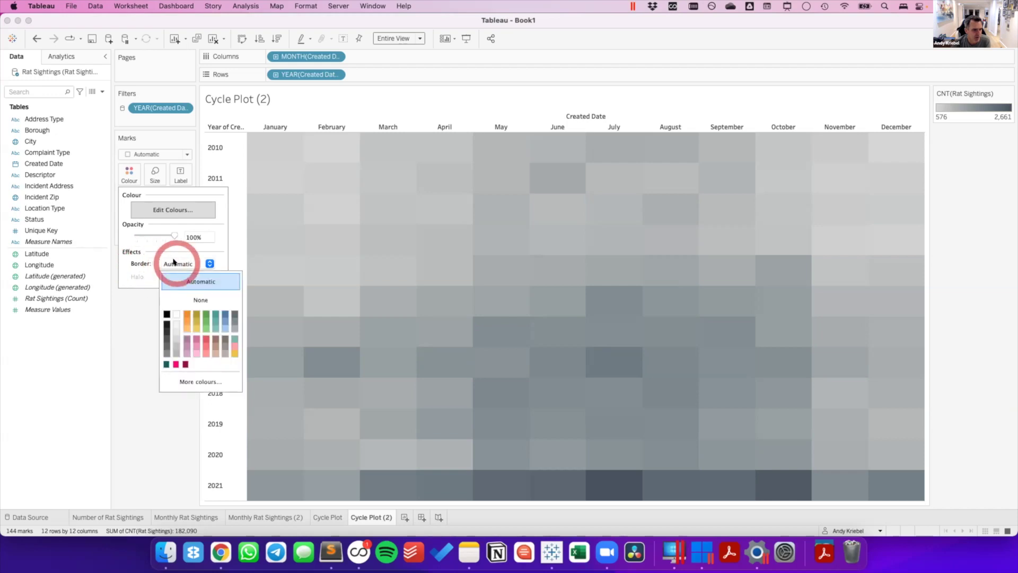
left_click(175, 314)
left_click(132, 328)
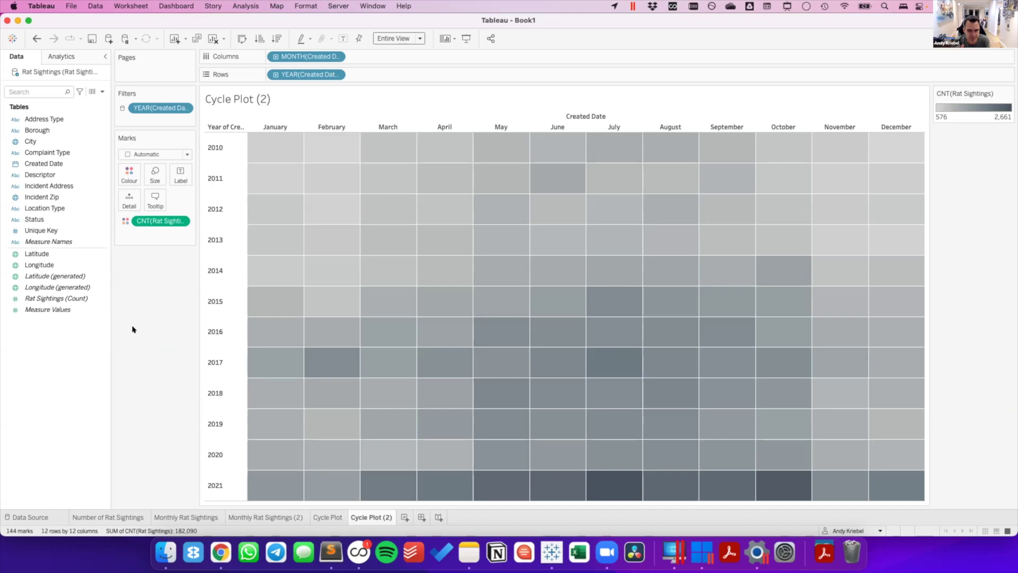
Rename the Cycle Plot (2) worksheet to "Heat Map".
left_click(371, 517)
double_click(369, 515)
type("Heat Map")
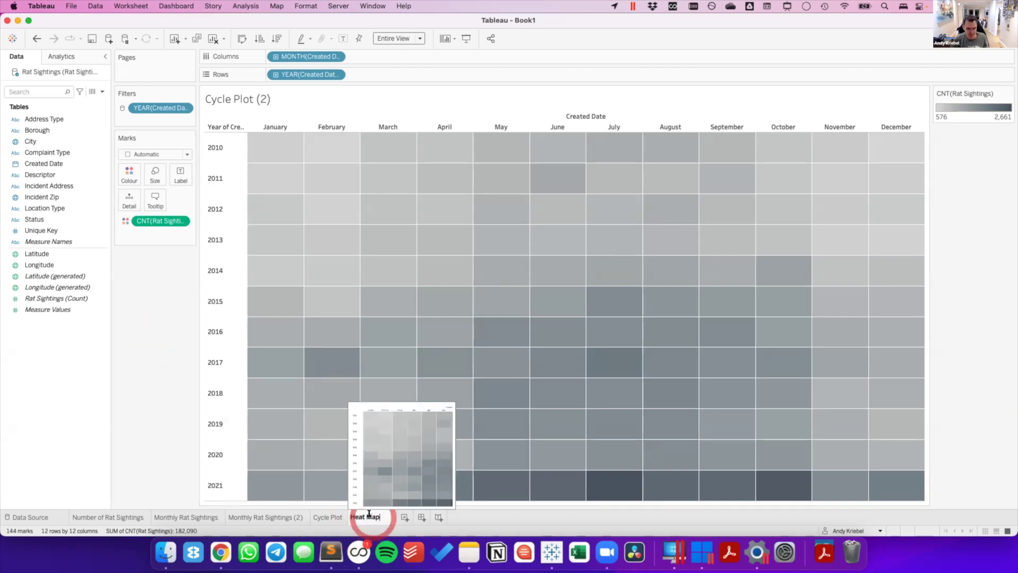
key("Return")
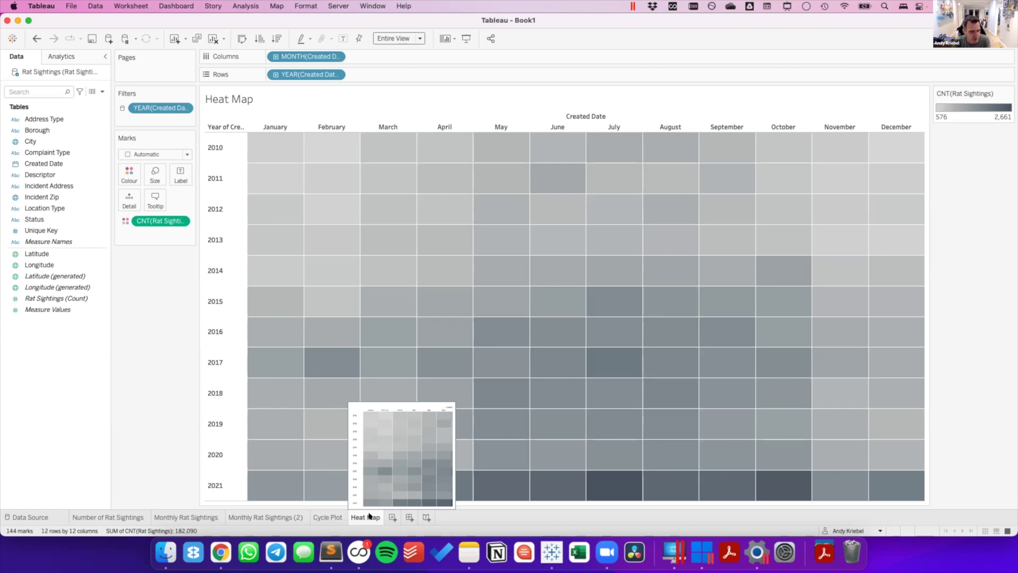
Mark the Heat Map worksheet's tab with the colour Green.
right_click(369, 515)
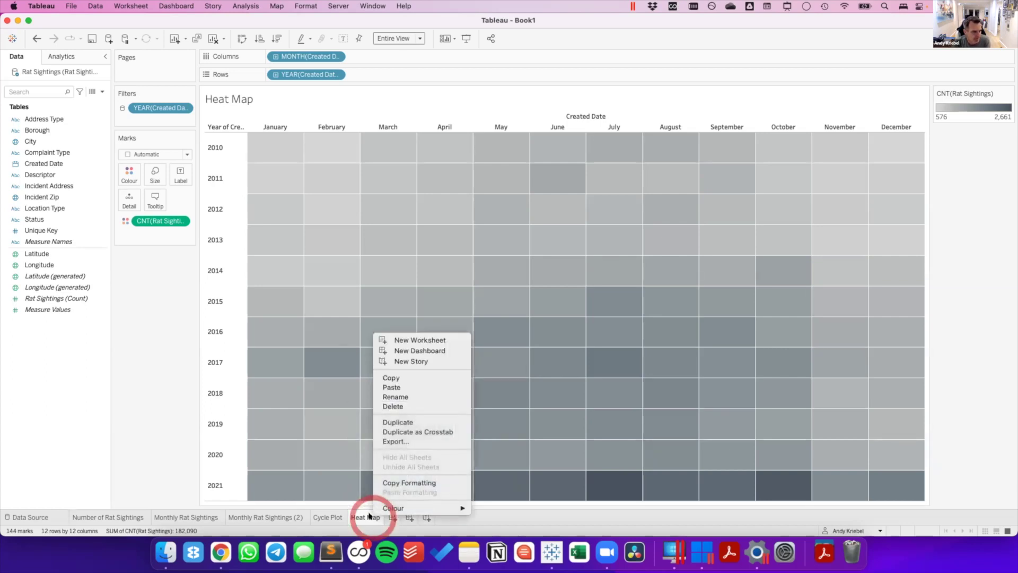
mouse_move(437, 508)
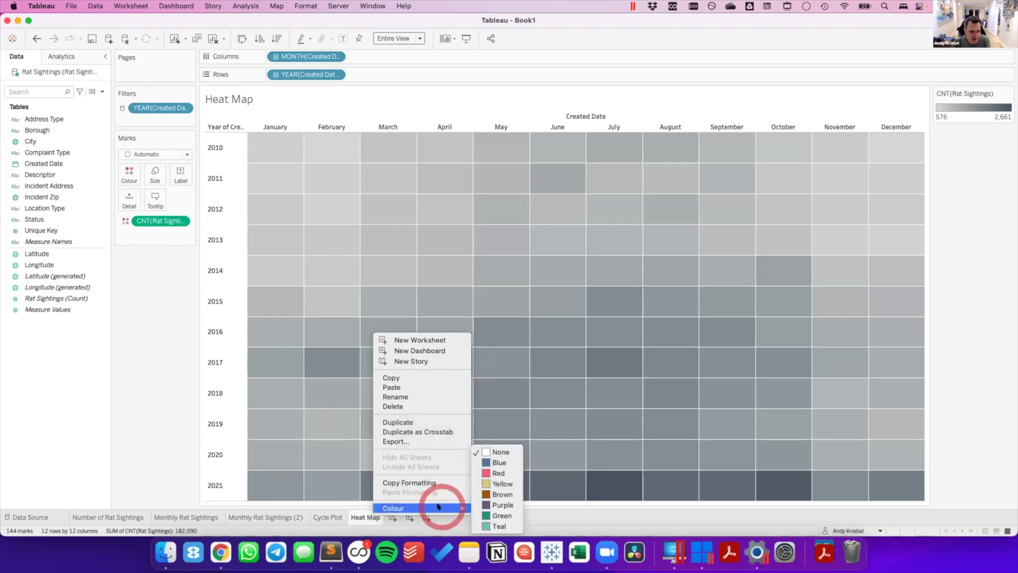
left_click(486, 515)
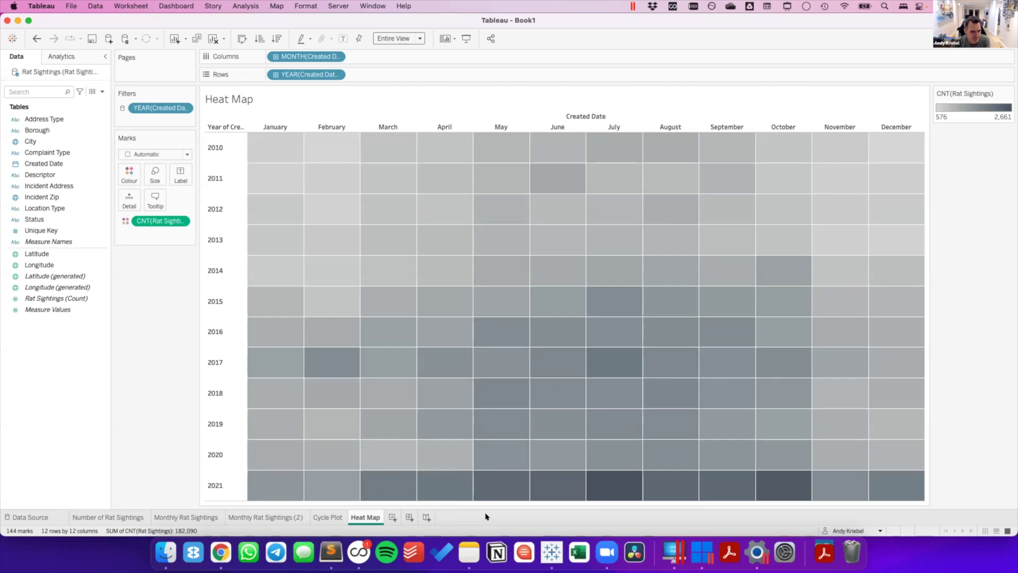
Mark the Number of Rat Sightings worksheet's tab with the colour Green and return to the Heat Map worksheet.
left_click(98, 516)
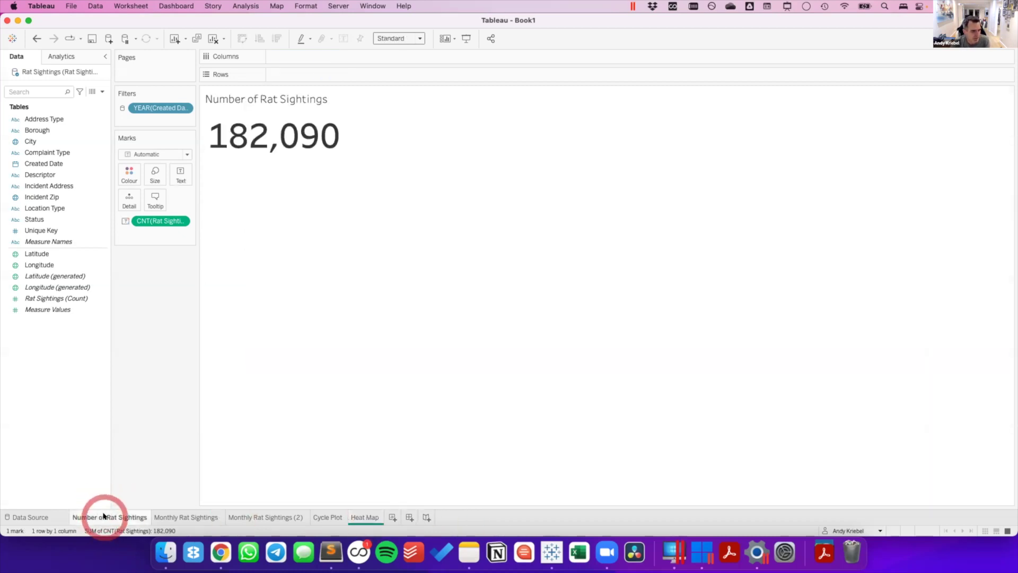
right_click(105, 514)
mouse_move(193, 506)
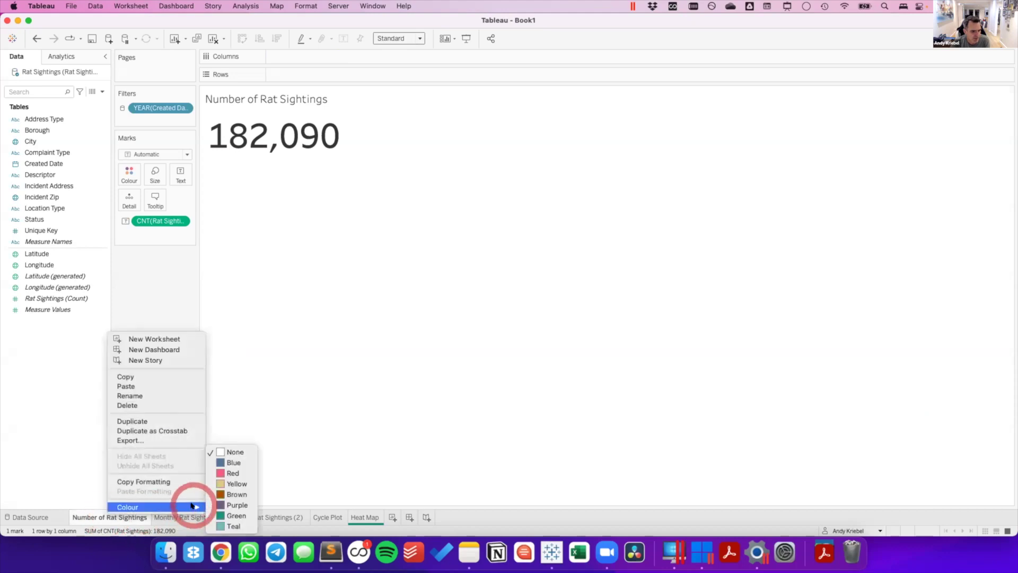
left_click(231, 514)
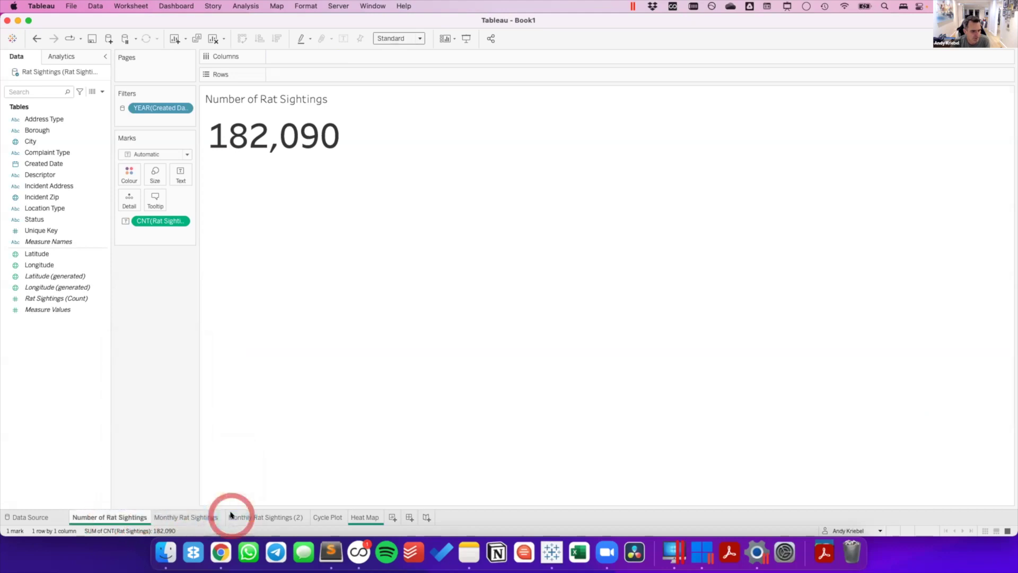
left_click(362, 517)
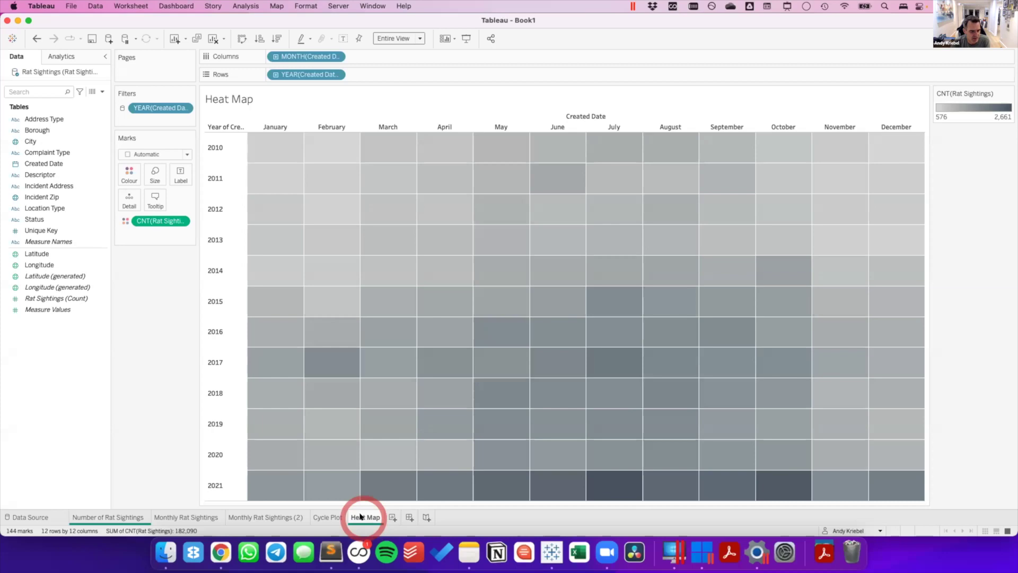
Review the Monthly Rat Sightings, Monthly Rat Sightings (2) and Cycle Plot worksheets against the Heat Map, and finish on the Heat Map.
left_click(9, 564)
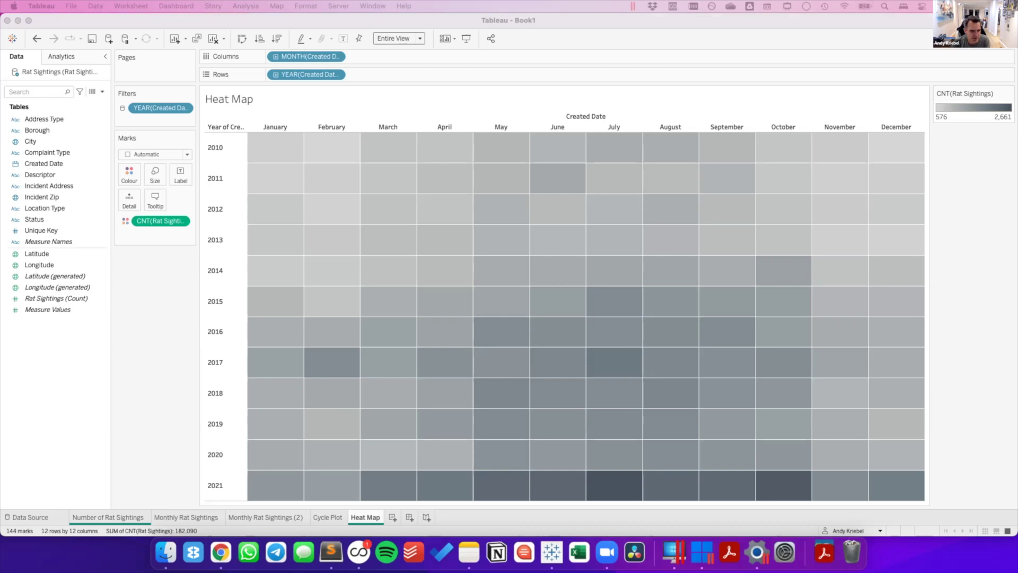
left_click(206, 523)
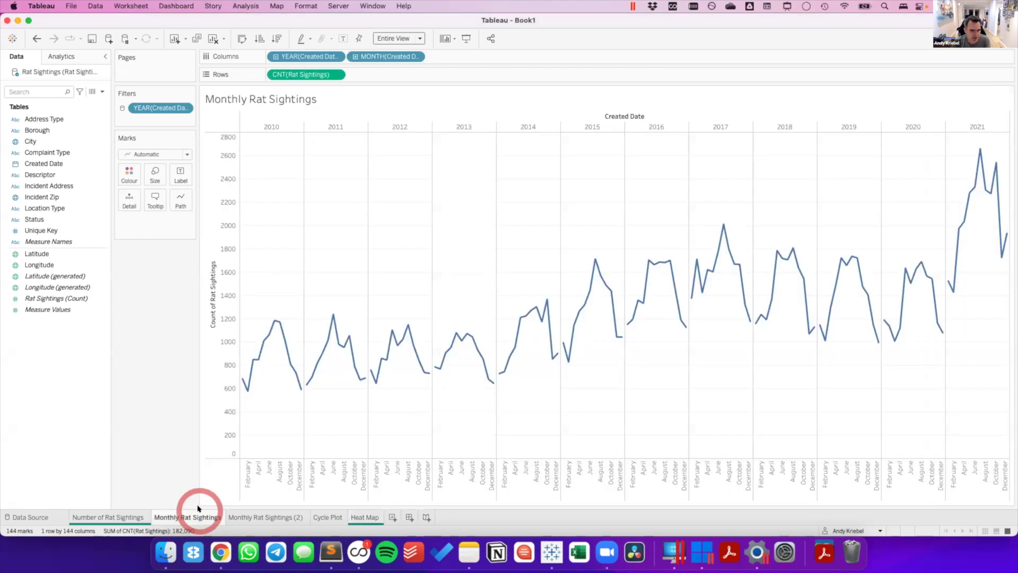
left_click(282, 519)
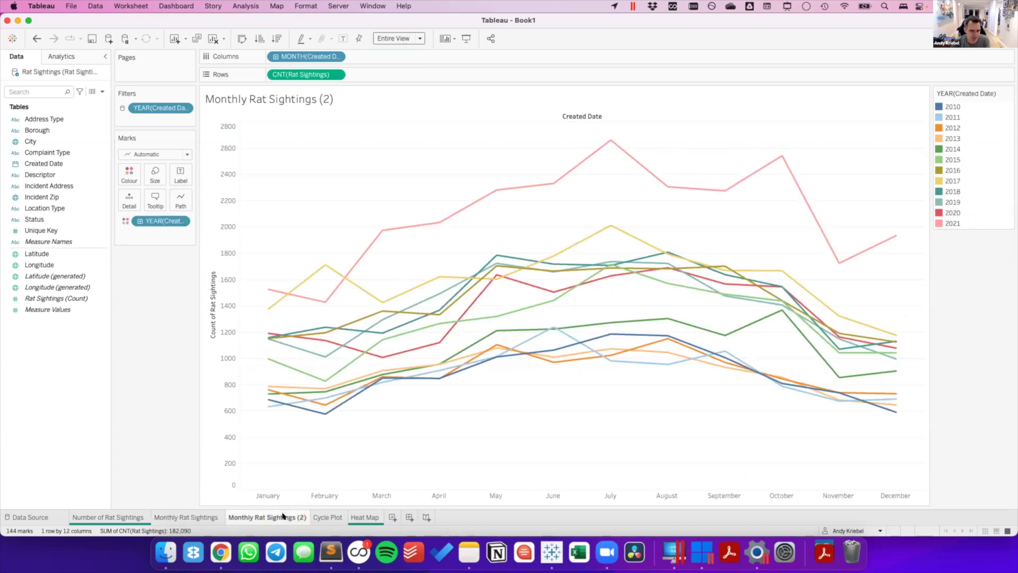
left_click(326, 517)
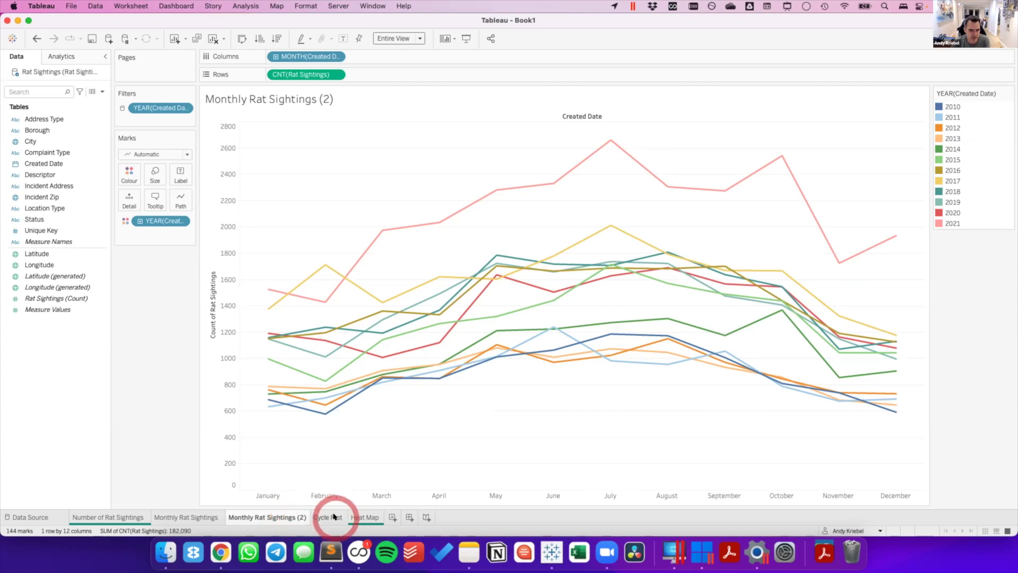
left_click(359, 515)
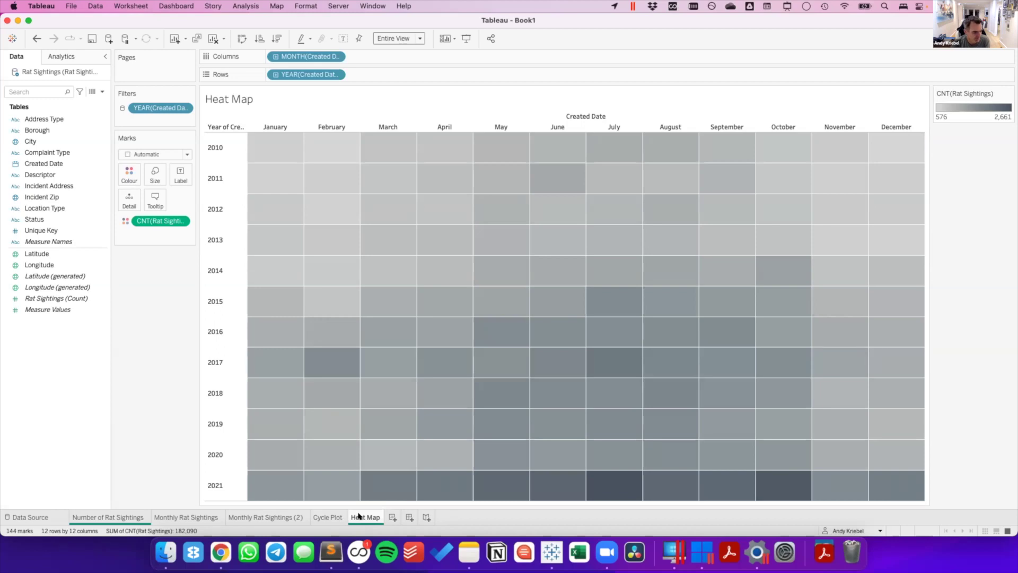
left_click(360, 515)
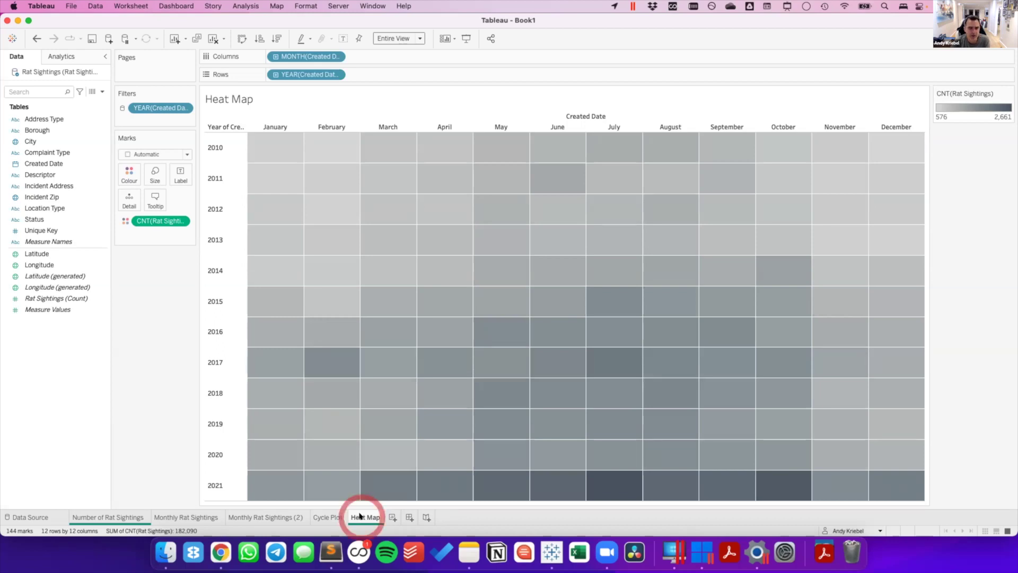
mouse_move(359, 516)
left_click(360, 515)
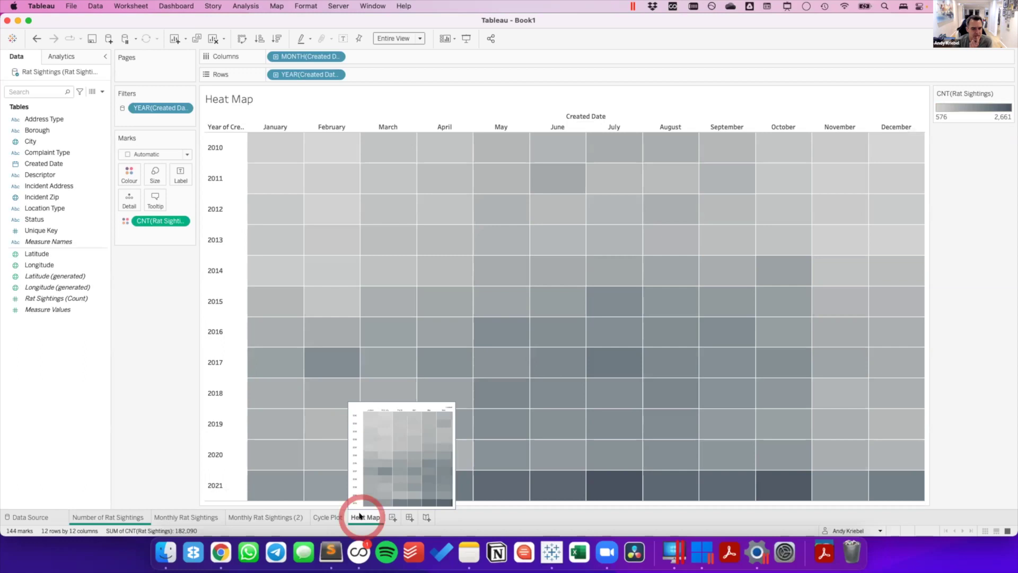
Duplicate the Heat Map worksheet and change the copy's rows from the year to the weekday of Created Date.
right_click(360, 516)
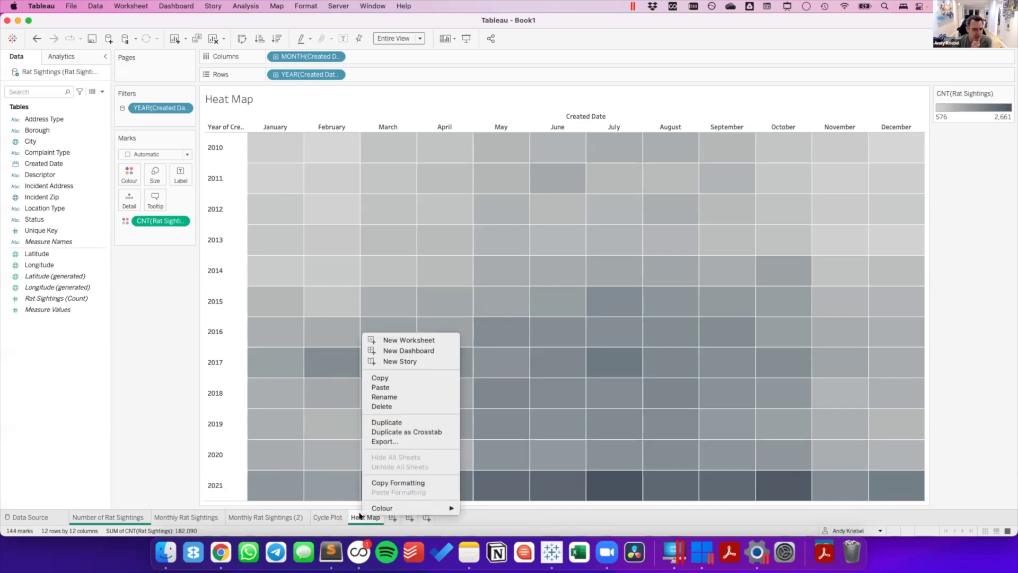
left_click(390, 422)
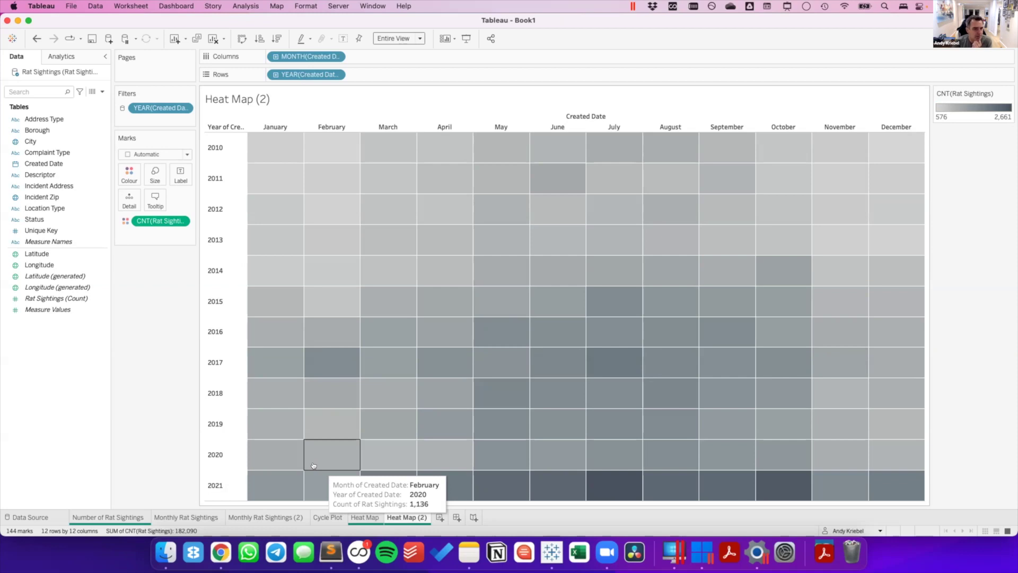
left_click(313, 465)
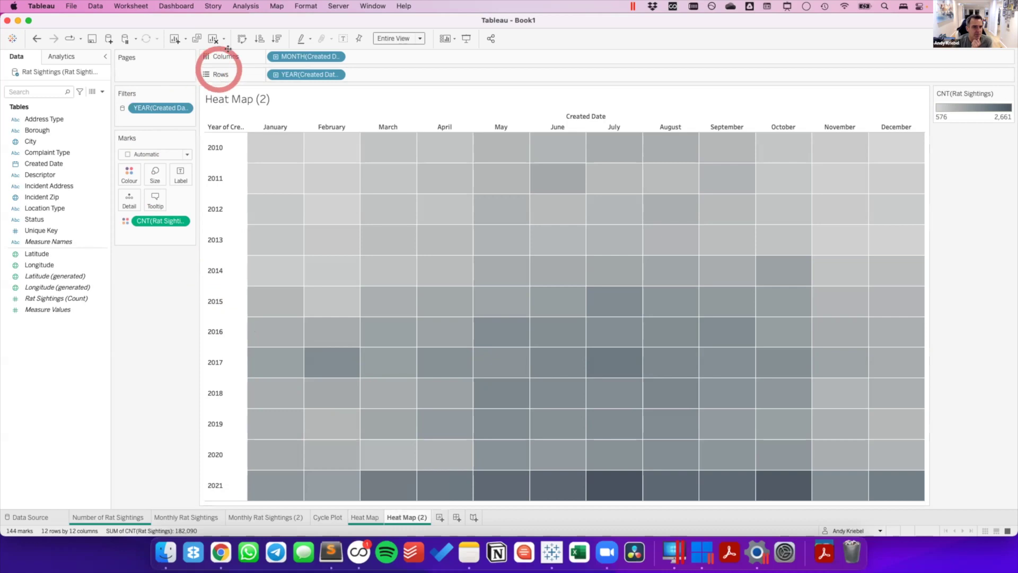
left_click(335, 75)
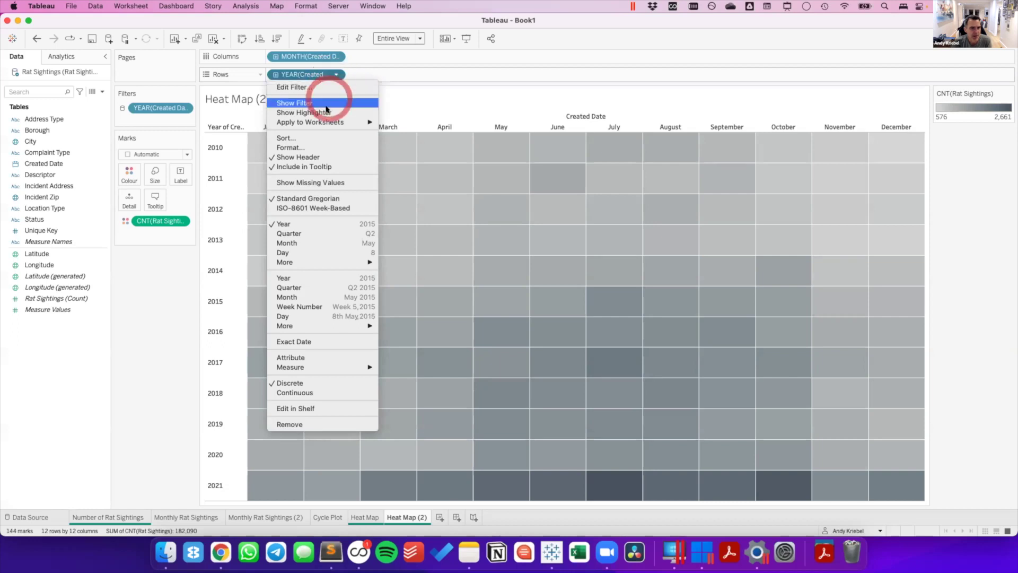
mouse_move(342, 262)
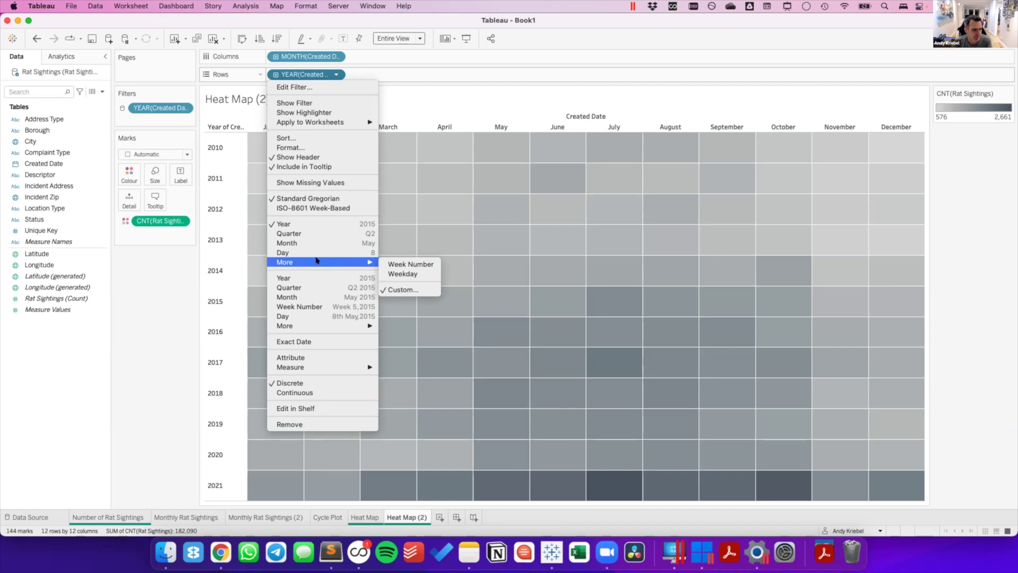
left_click(411, 275)
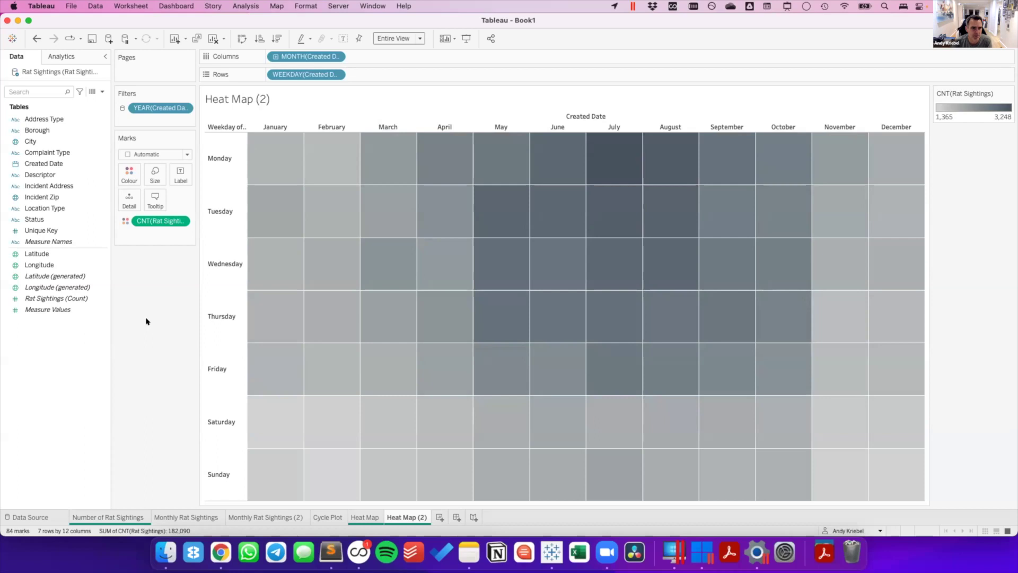
Compare the Heat Map (2) worksheet with Monthly Rat Sightings (2) and Cycle Plot, finishing on Cycle Plot.
left_click(404, 520)
mouse_move(404, 520)
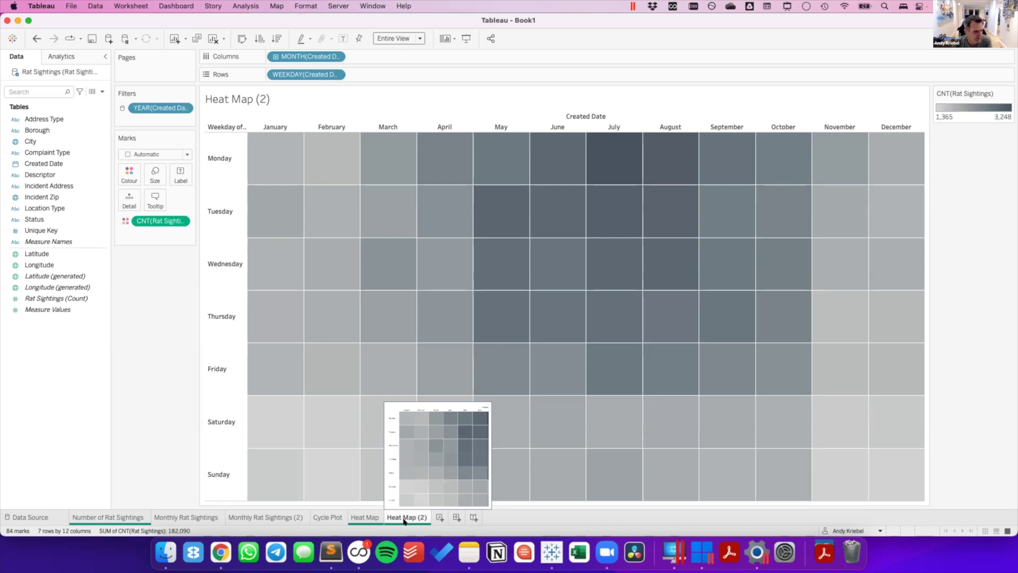
left_click(403, 520)
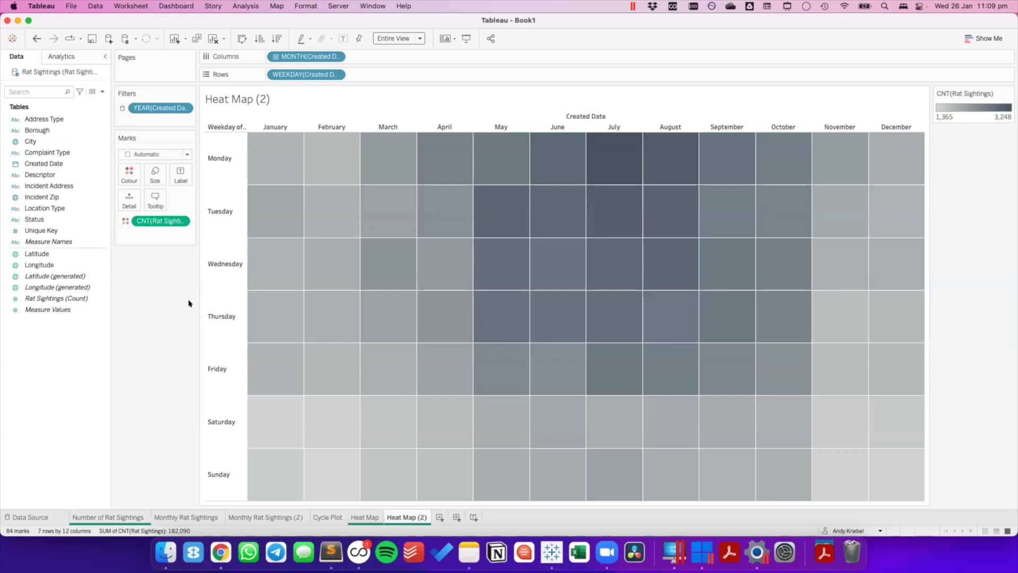
left_click(282, 515)
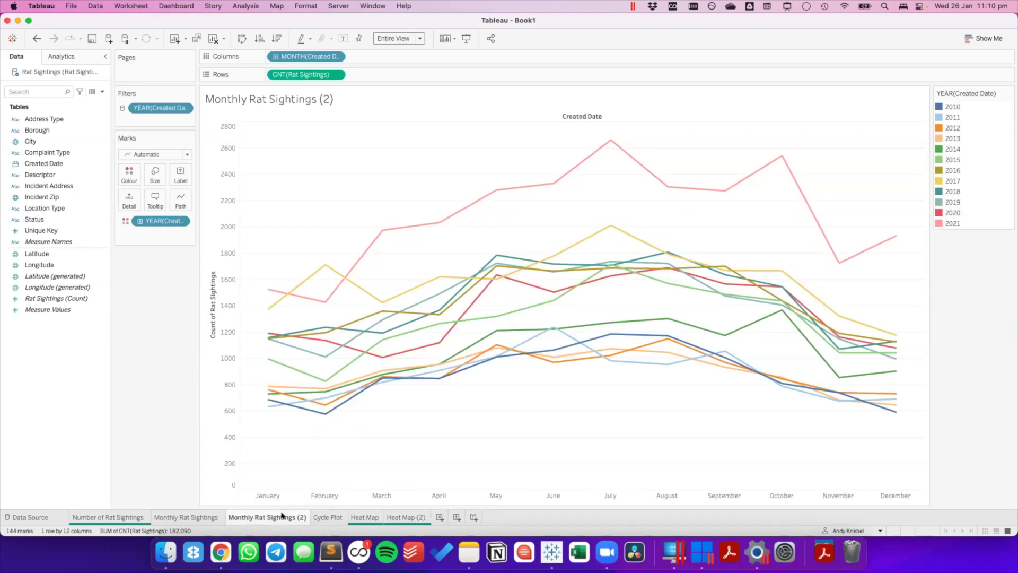
left_click(318, 515)
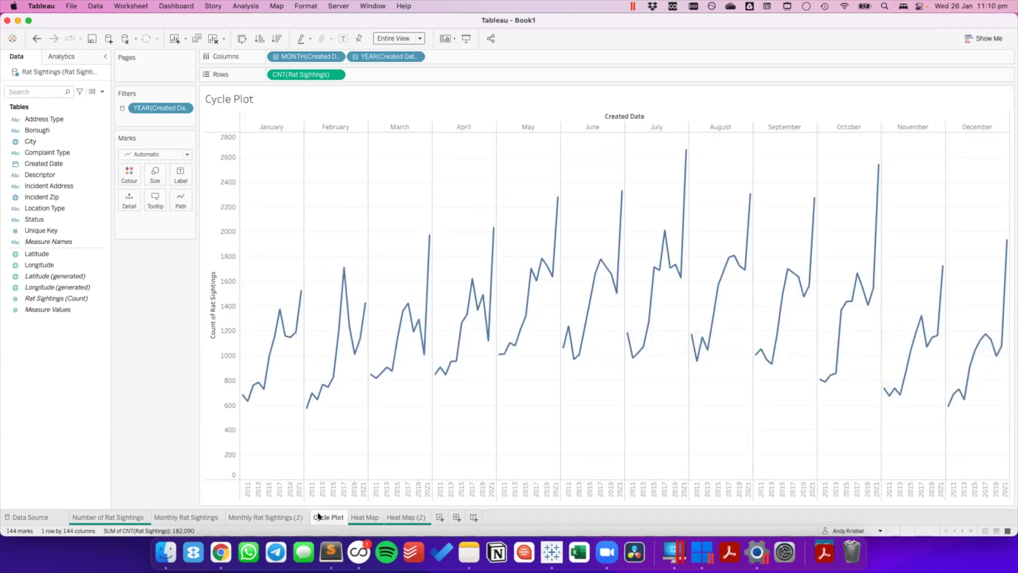
left_click(318, 515)
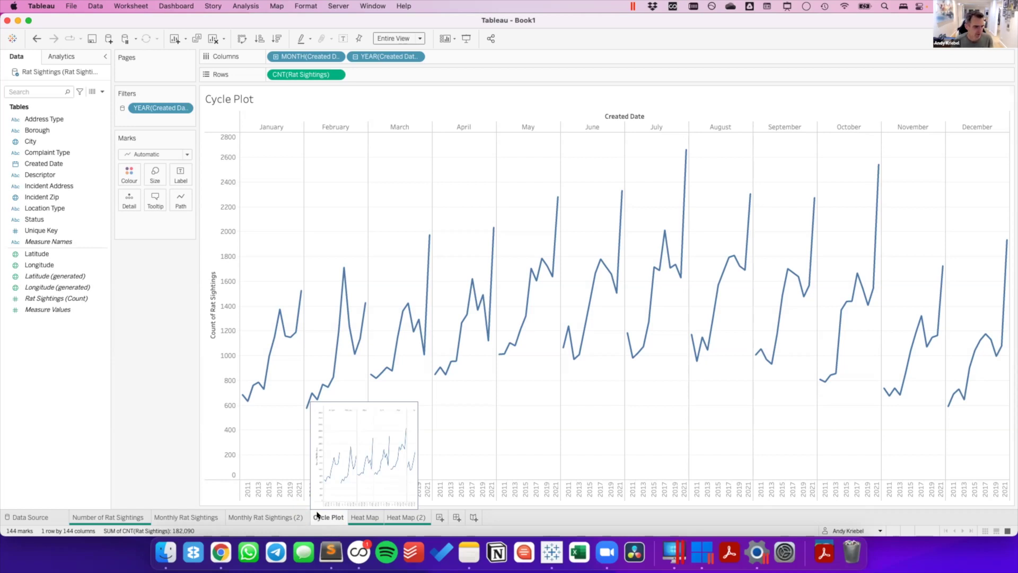
left_click(265, 501)
left_click(326, 55)
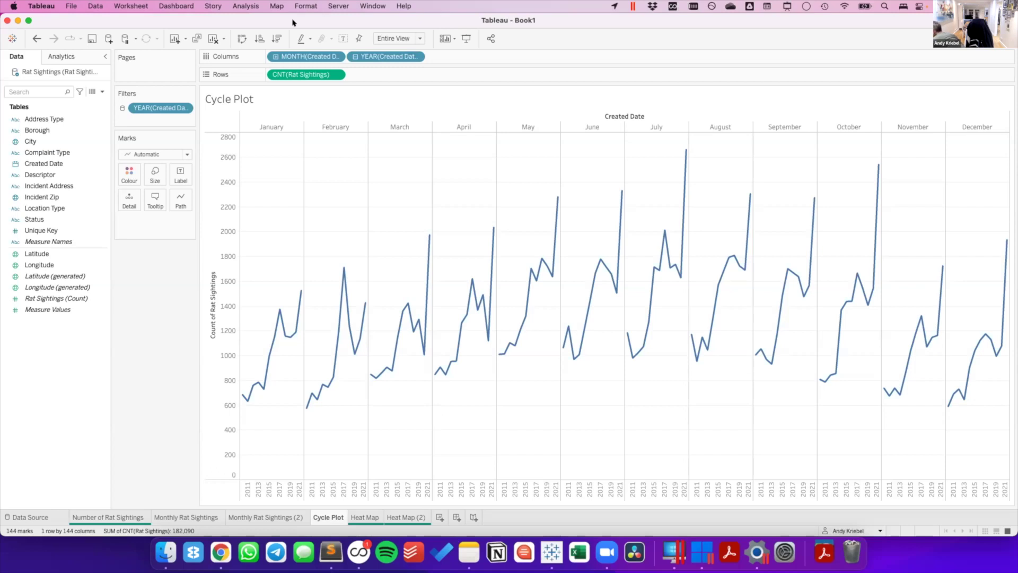
left_click(395, 88)
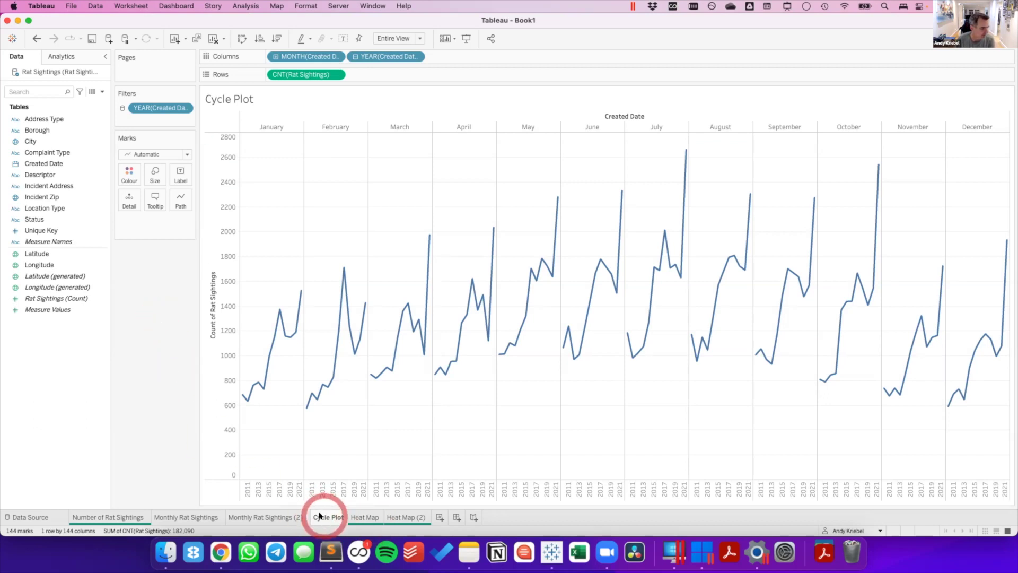
mouse_move(319, 514)
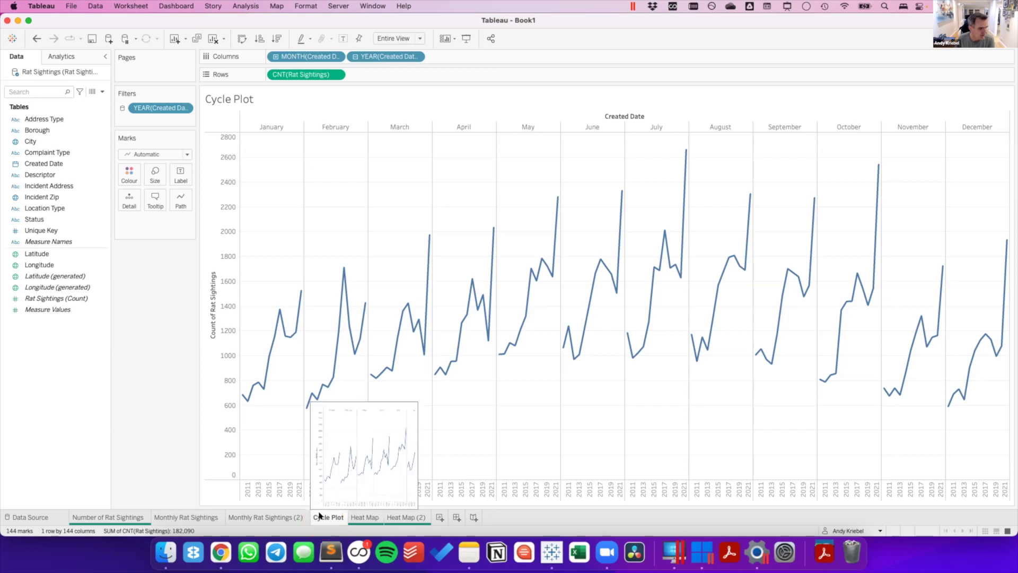
left_click(320, 515)
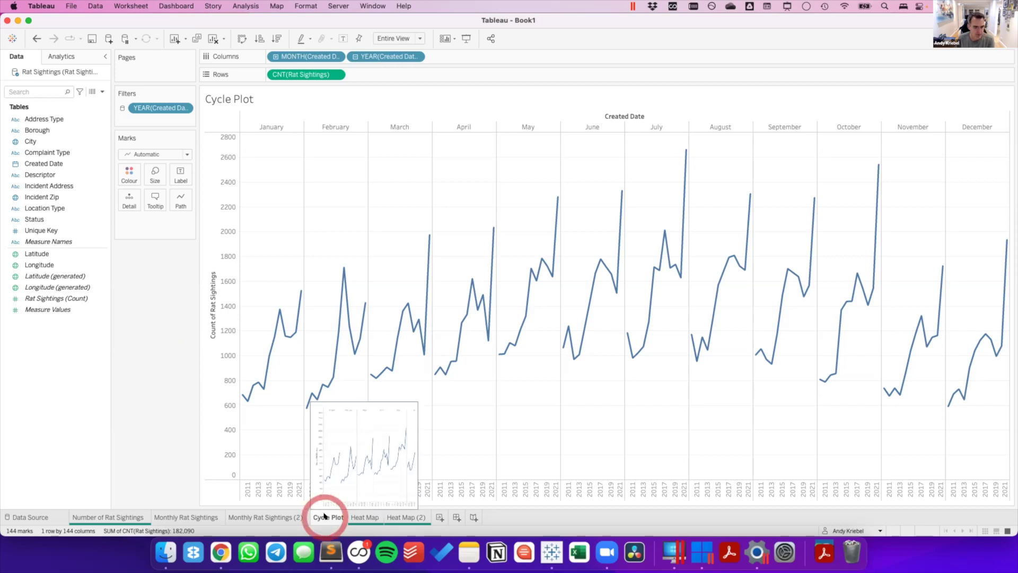
Duplicate the Cycle Plot worksheet and turn the copy into a heat map with YEAR(Created Date) on Rows and CNT(Rat Sightings) on Colour.
right_click(324, 515)
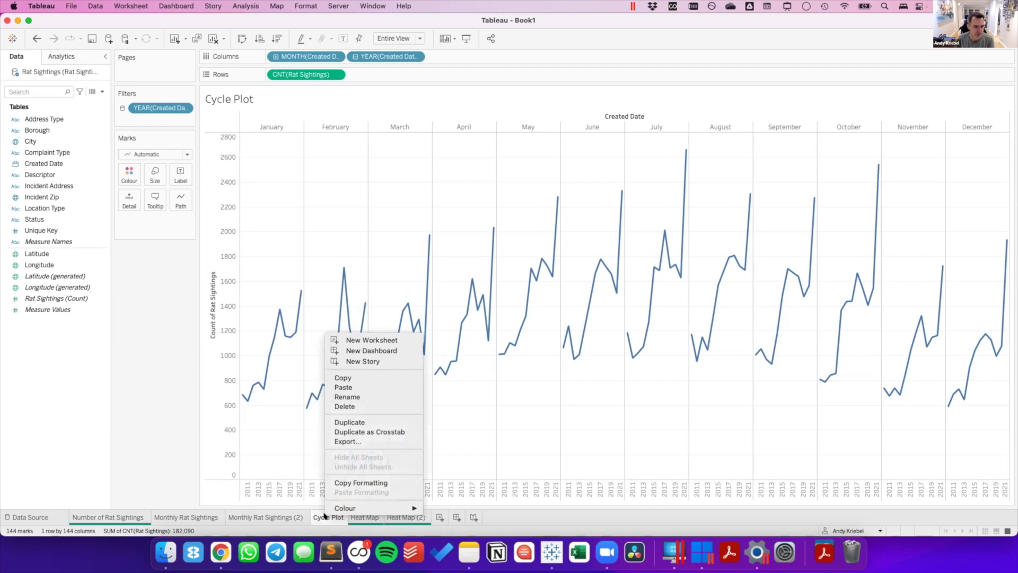
left_click_drag(324, 515, 376, 74)
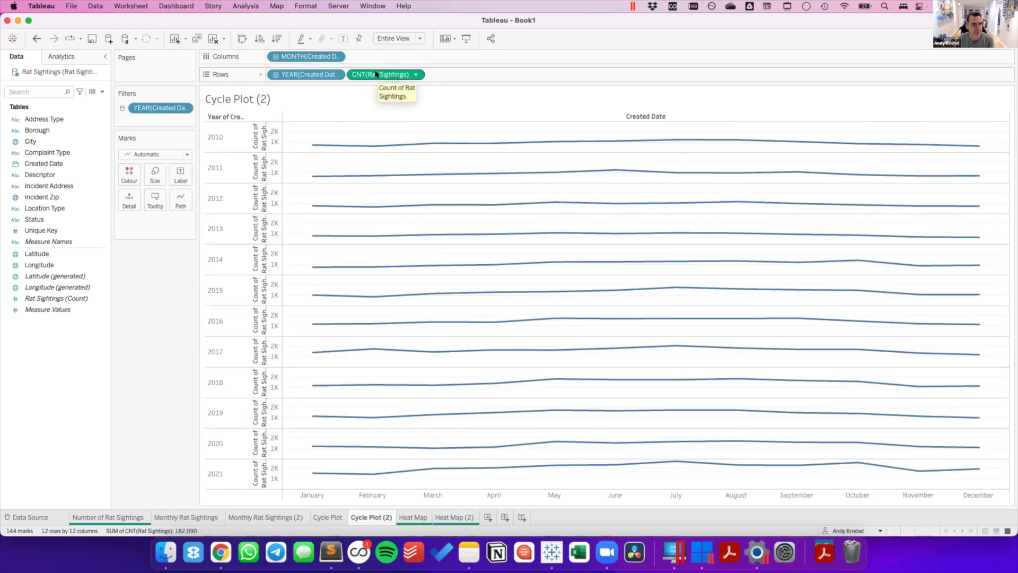
left_click(369, 74)
left_click(376, 74)
left_click_drag(375, 74, 129, 175)
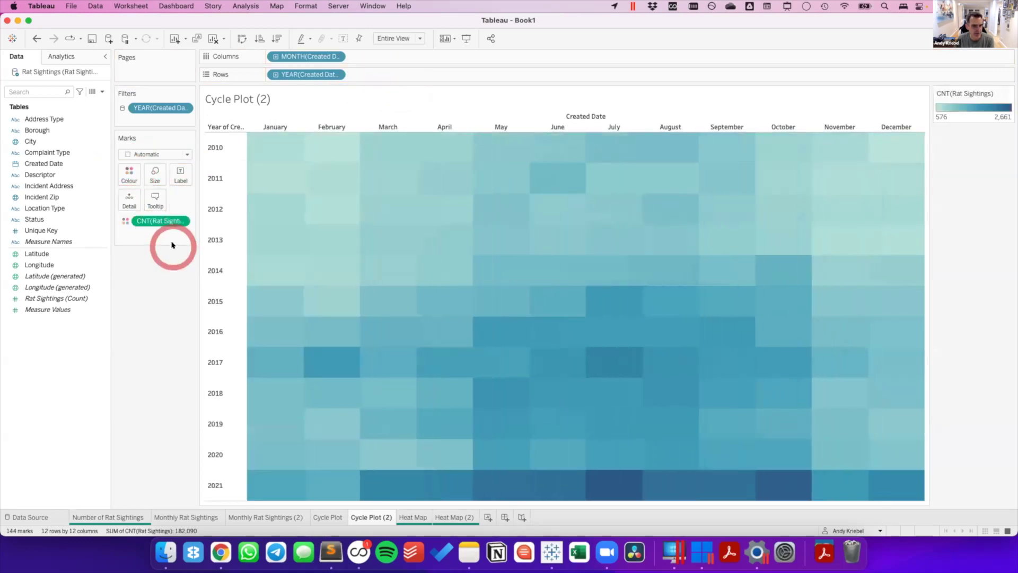
left_click(156, 269)
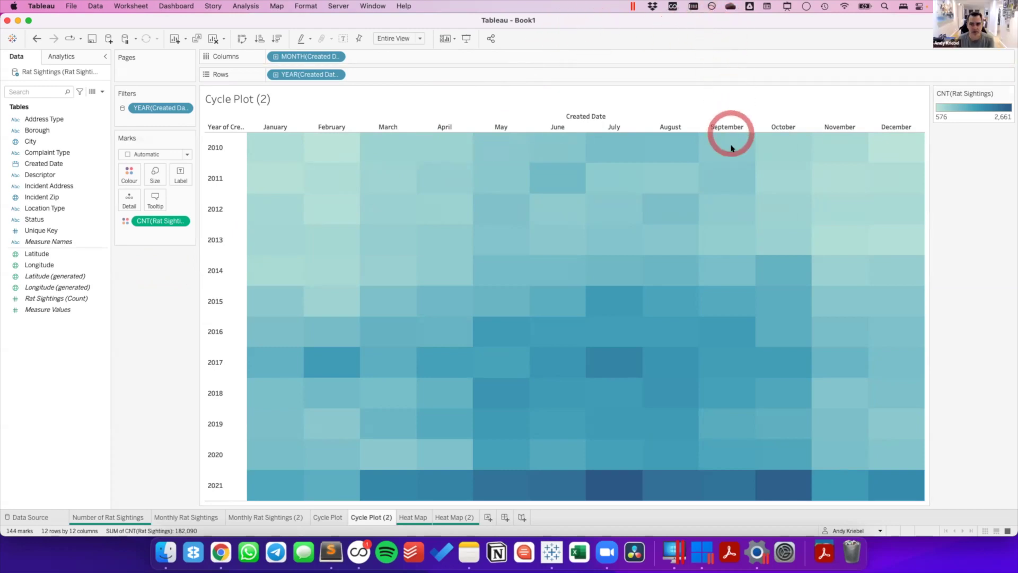
Examine cells of the heat map in Cycle Plot (2) and compare it with the original Heat Map worksheet.
mouse_move(722, 160)
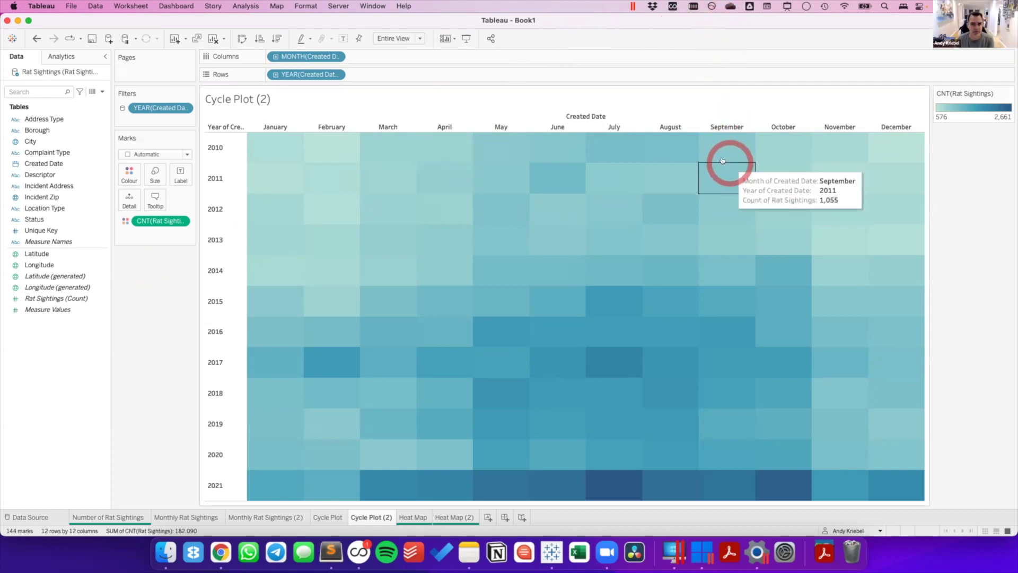
left_click(535, 115)
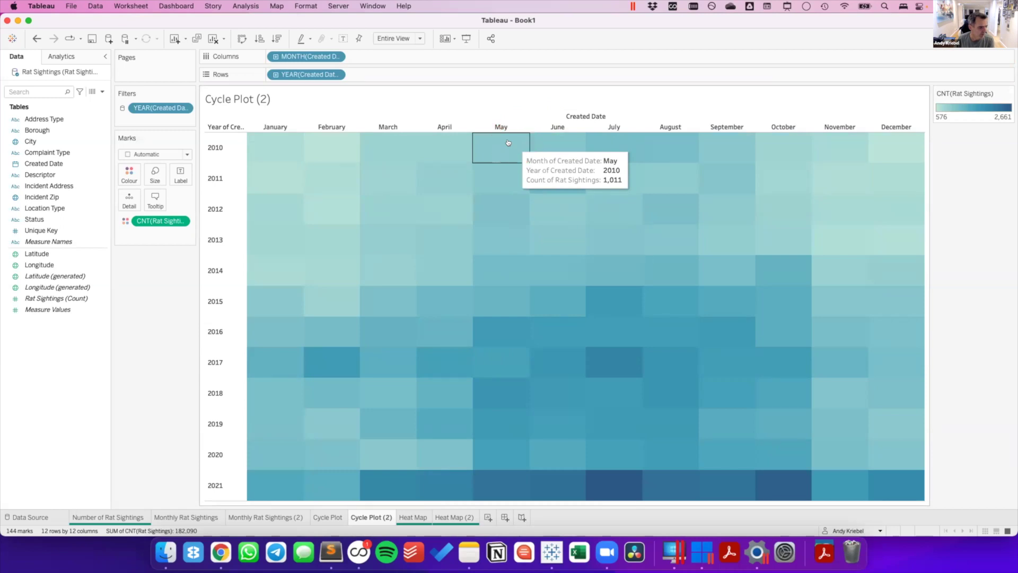
left_click(457, 517)
left_click(413, 517)
left_click(3, 498)
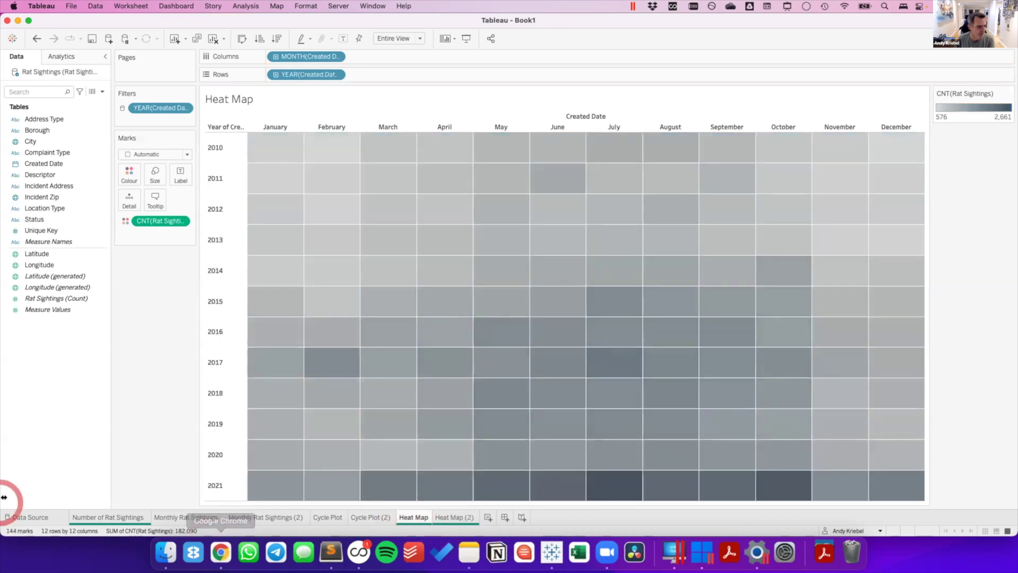
left_click(72, 420)
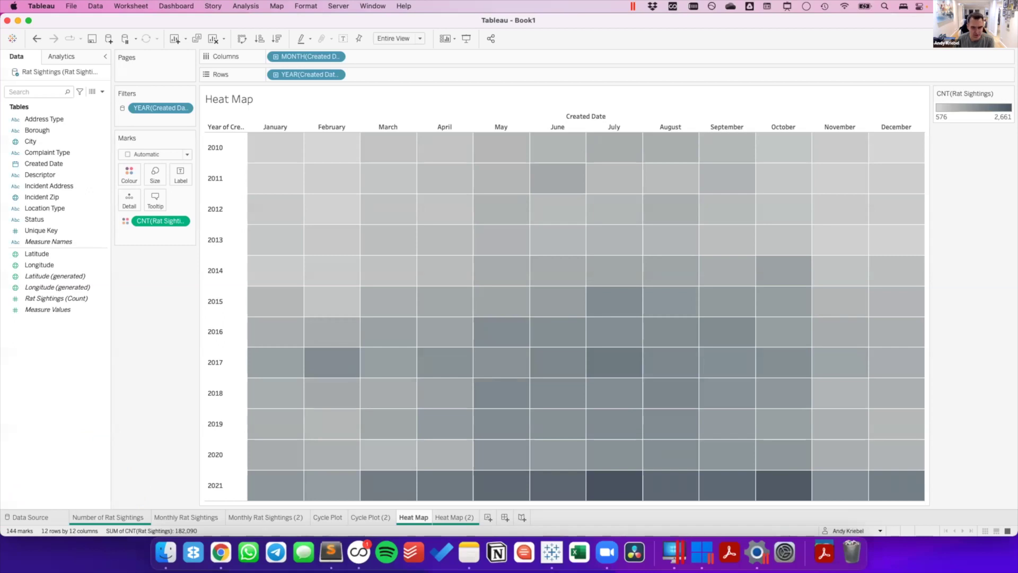
mouse_move(466, 371)
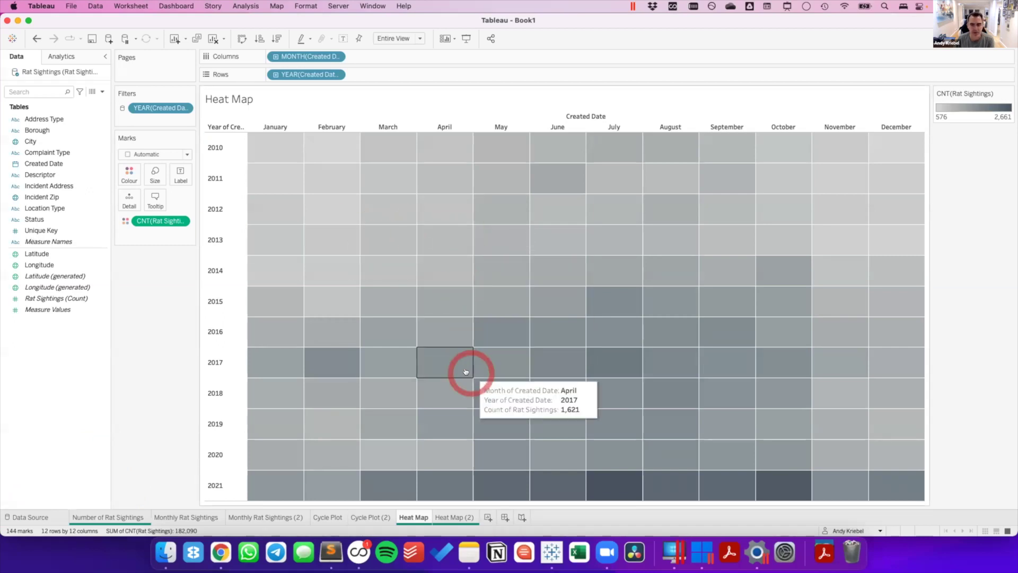
Create a new worksheet named "Where" and plot the Incident Zip field on a map in it.
left_click(488, 517)
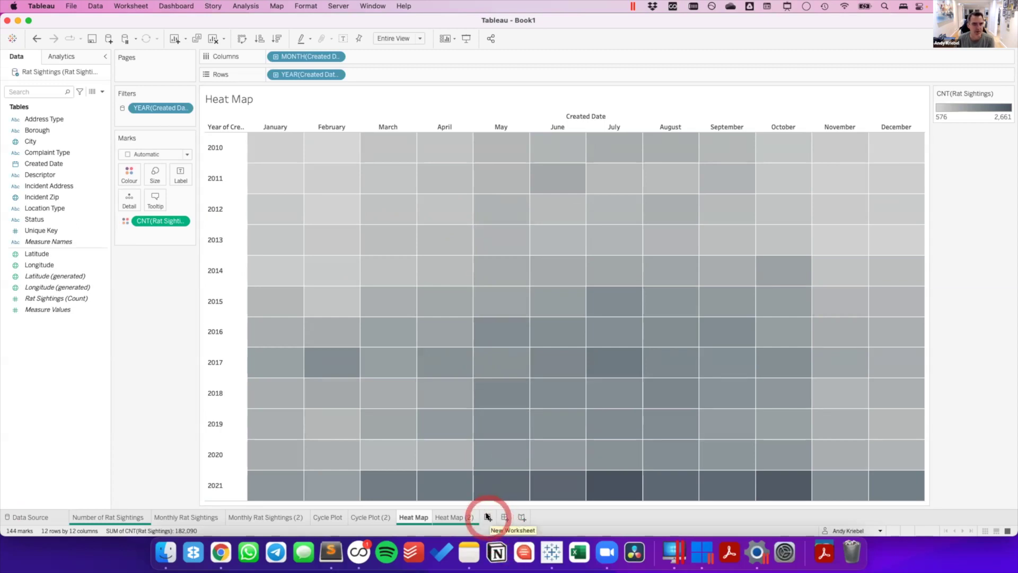
left_click(487, 517)
double_click(487, 516)
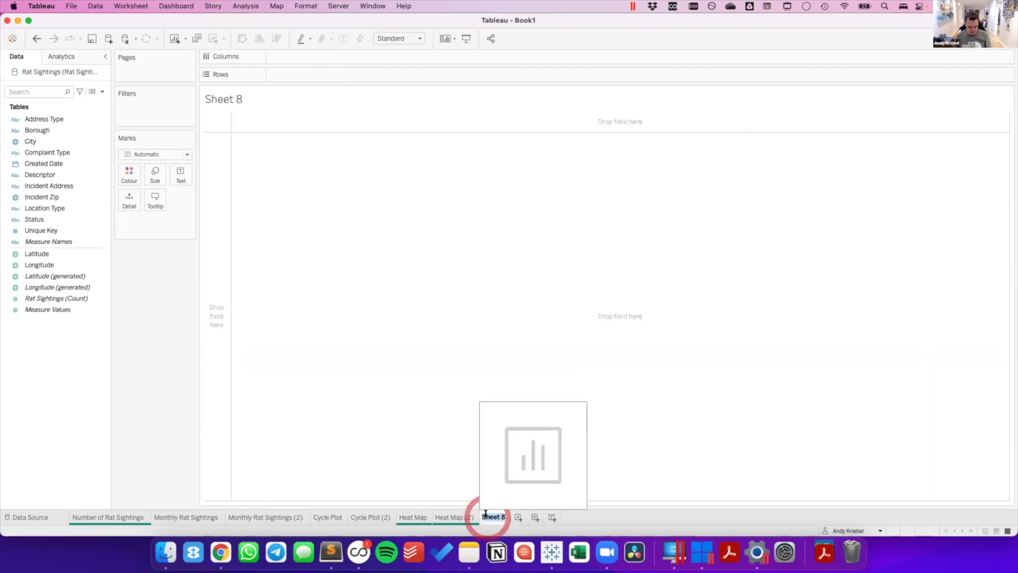
type("Where")
key("Return")
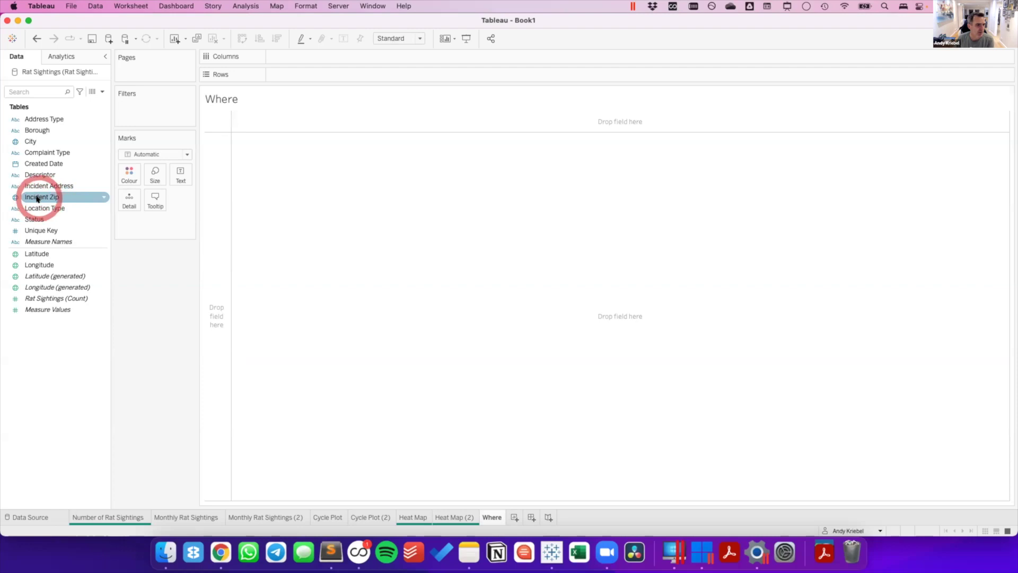
double_click(37, 199)
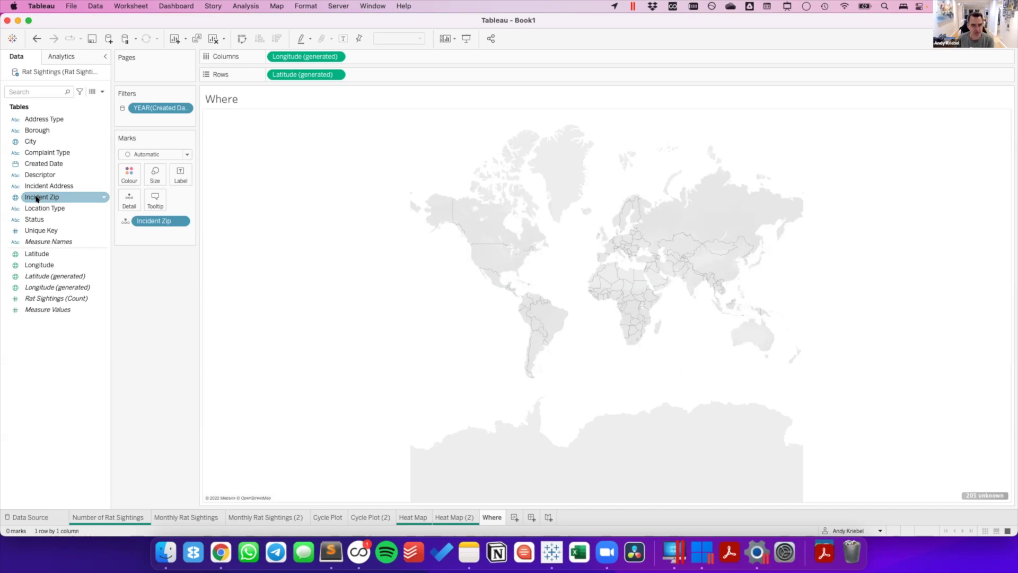
left_click(88, 216)
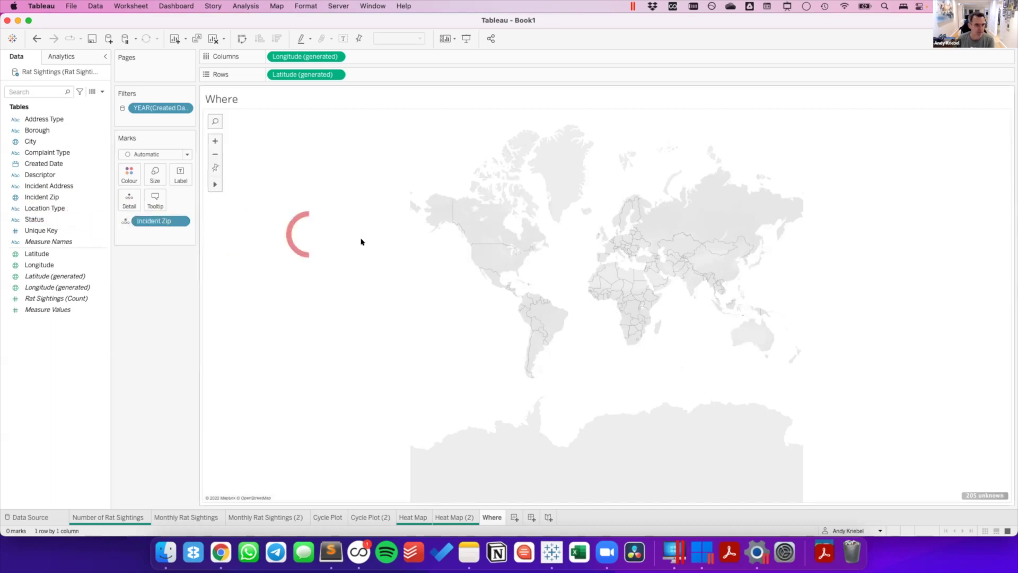
Resolve the unknown Incident Zip locations on the map by setting the country/region to a fixed value of USA.
mouse_move(972, 490)
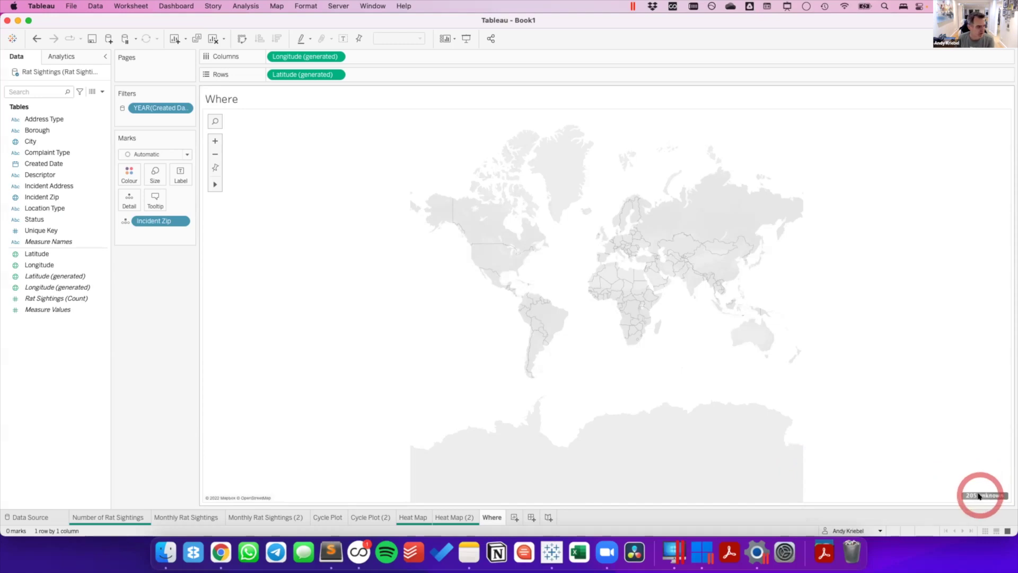
left_click(979, 492)
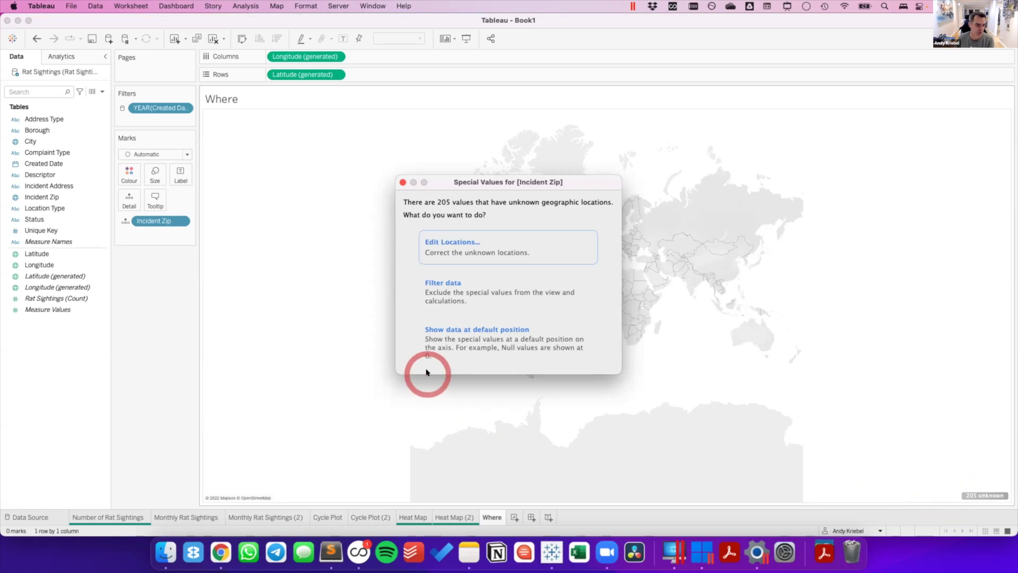
left_click(461, 244)
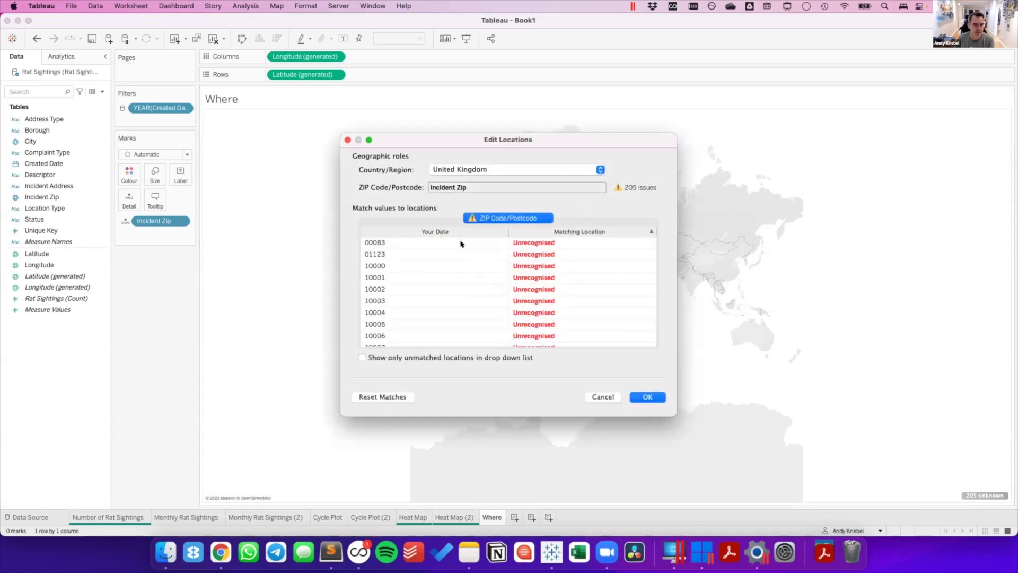
left_click(600, 169)
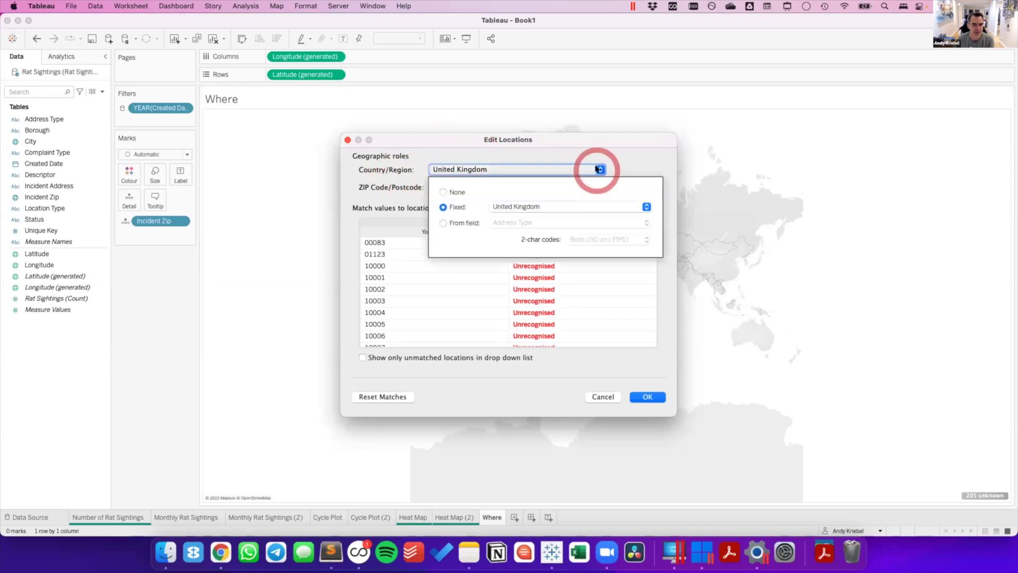
left_click(531, 207)
type("usa")
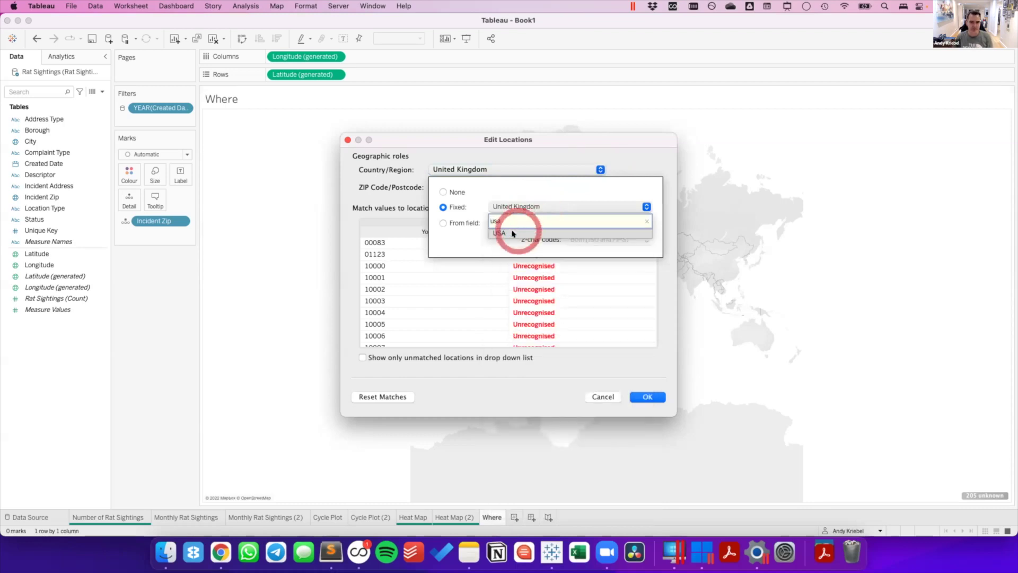
left_click(512, 233)
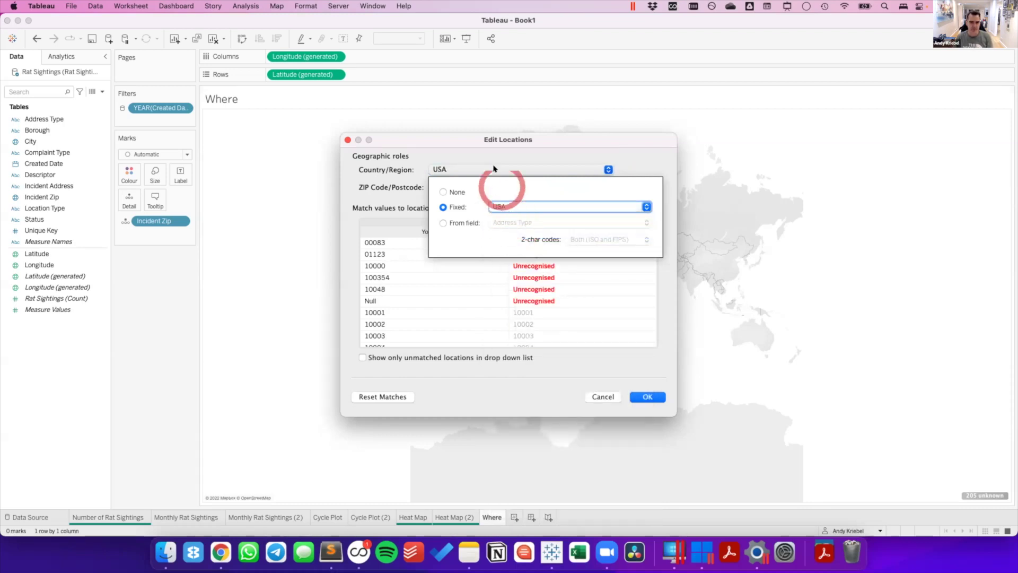
left_click(479, 152)
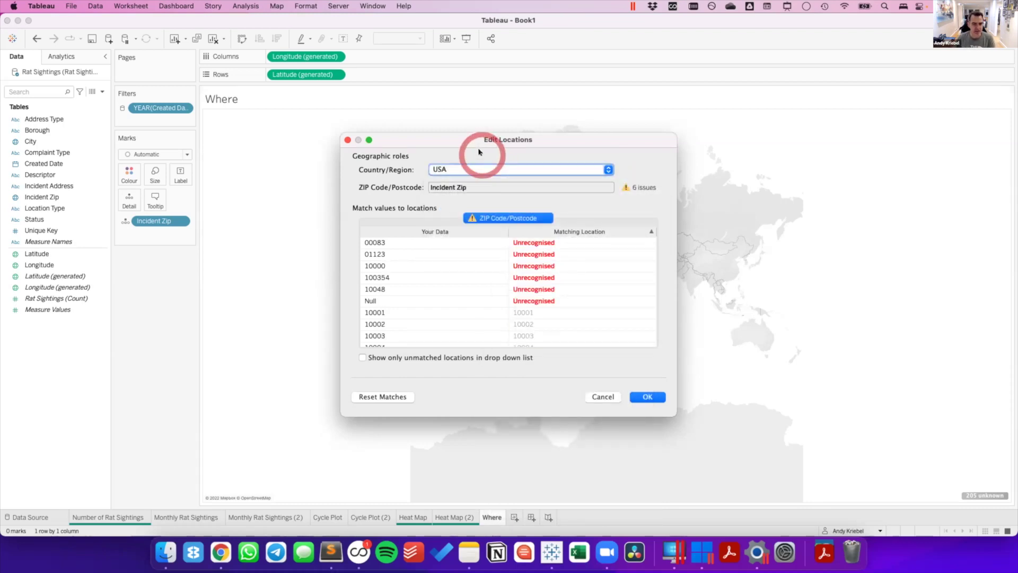
left_click(642, 396)
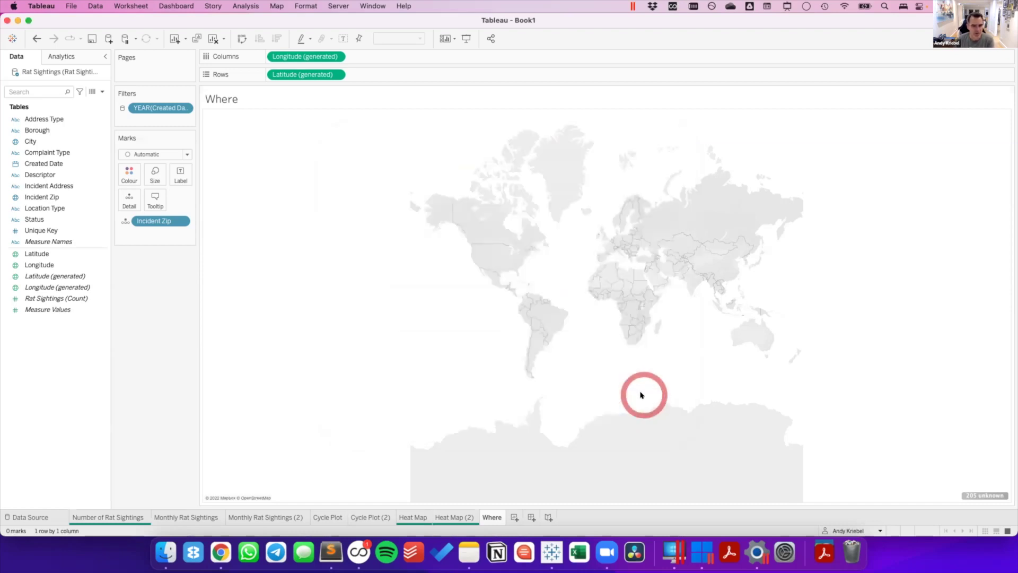
left_click(121, 320)
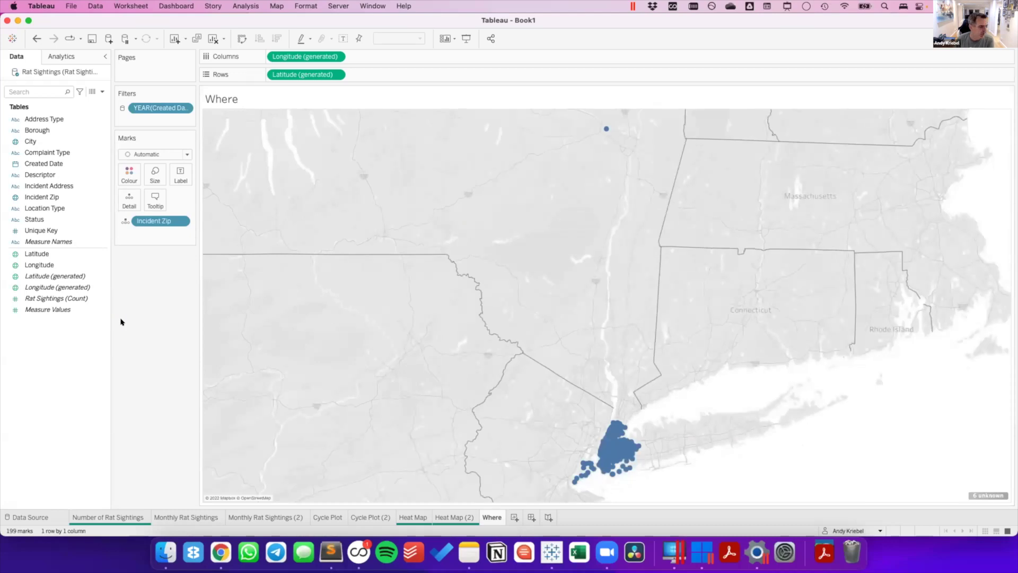
Examine the summary and full underlying data of the outlying Incident Zip 12345 mark, including its borough, address and coordinates.
mouse_move(603, 127)
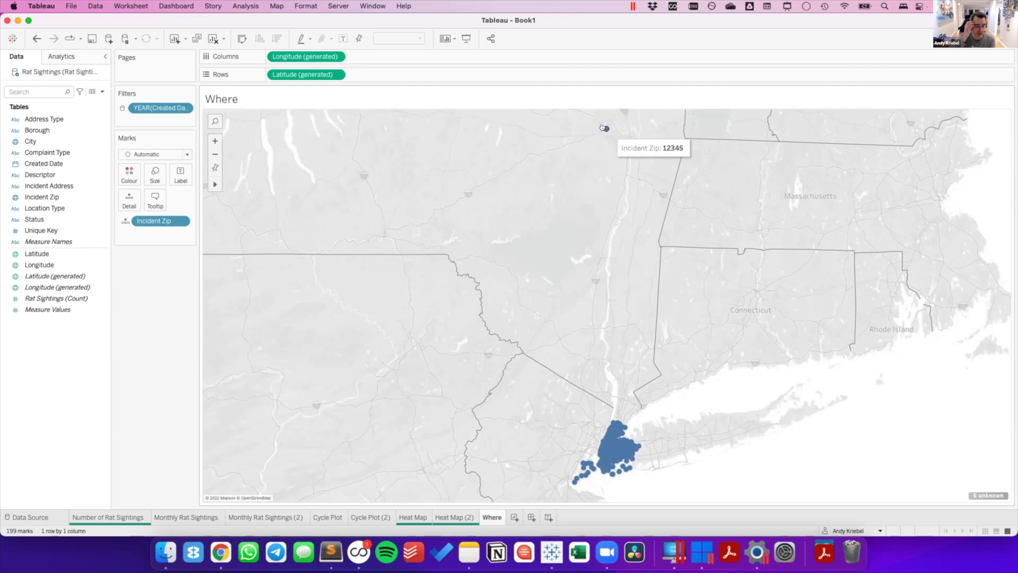
left_click(603, 127)
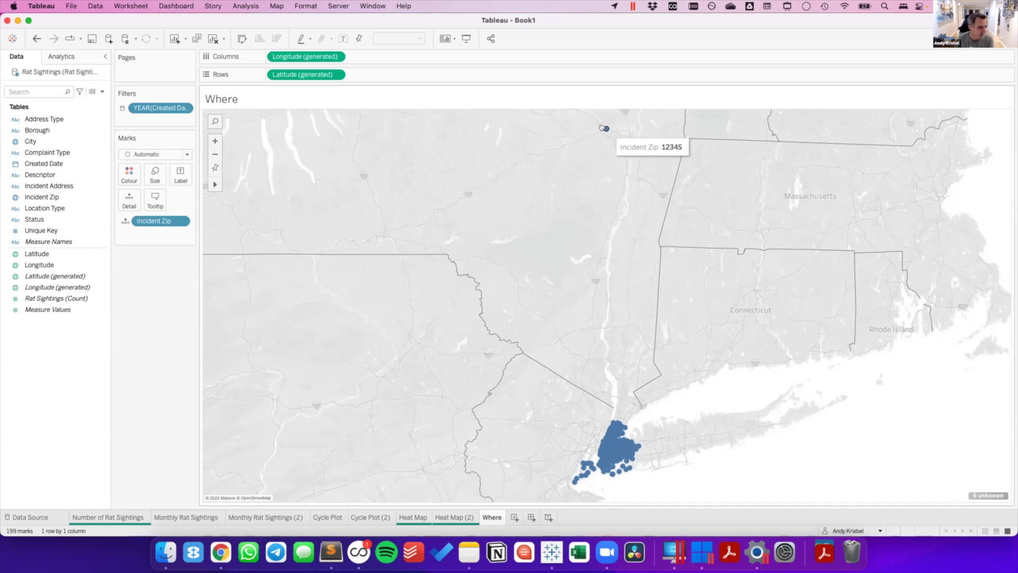
left_click(603, 127)
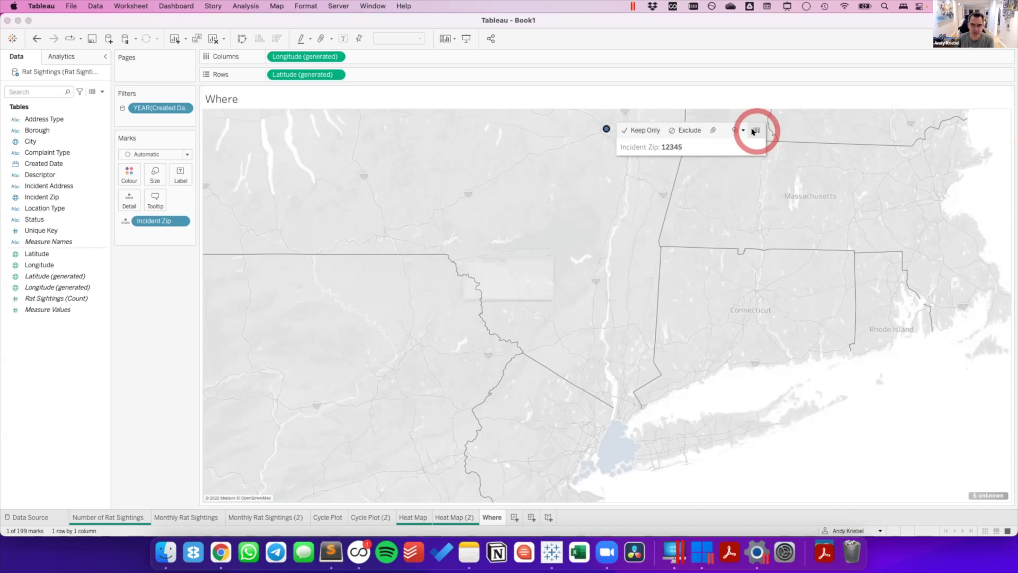
left_click(755, 131)
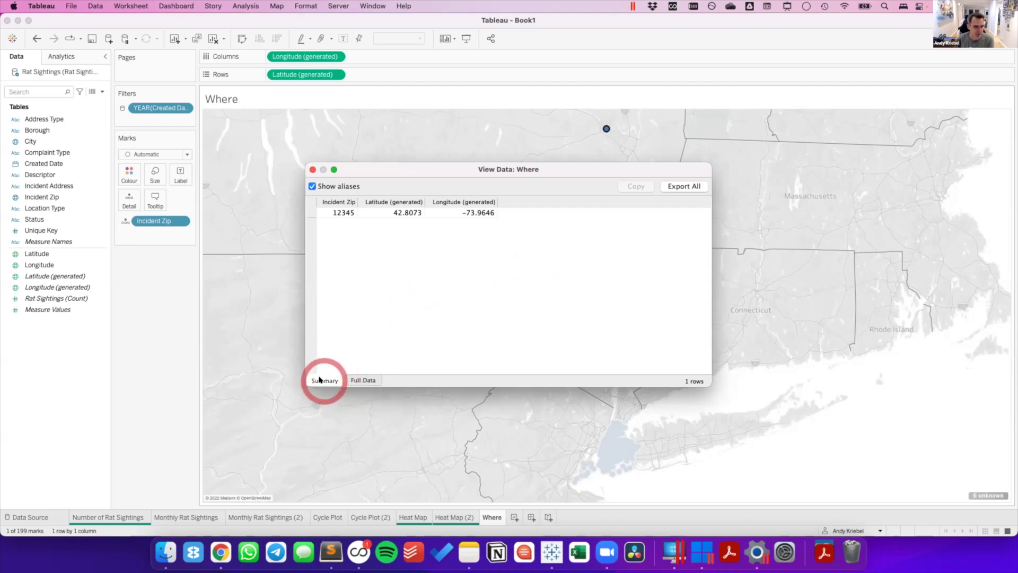
left_click(362, 379)
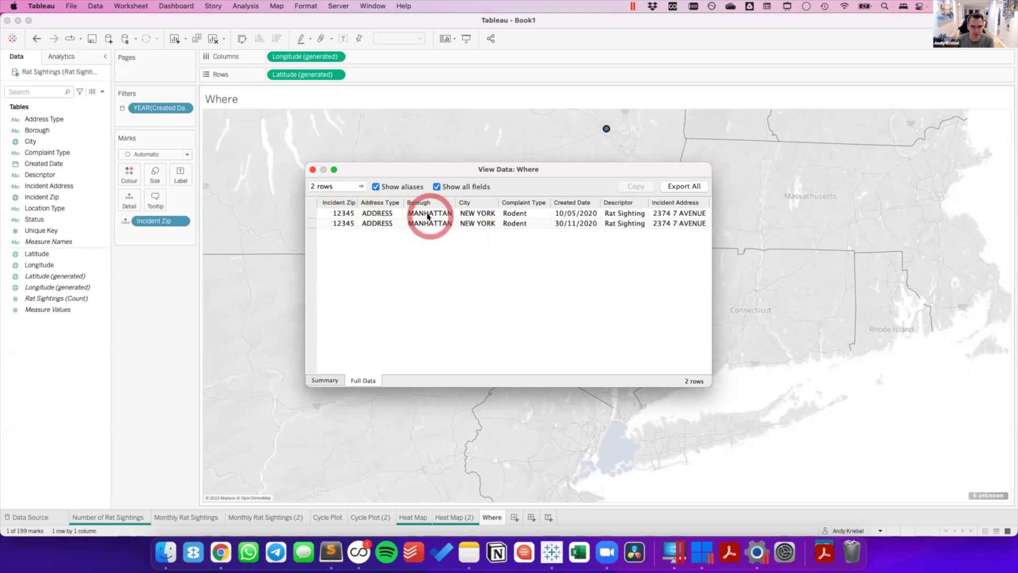
scroll(422, 216, "right", 8)
scroll(427, 216, "right", 2)
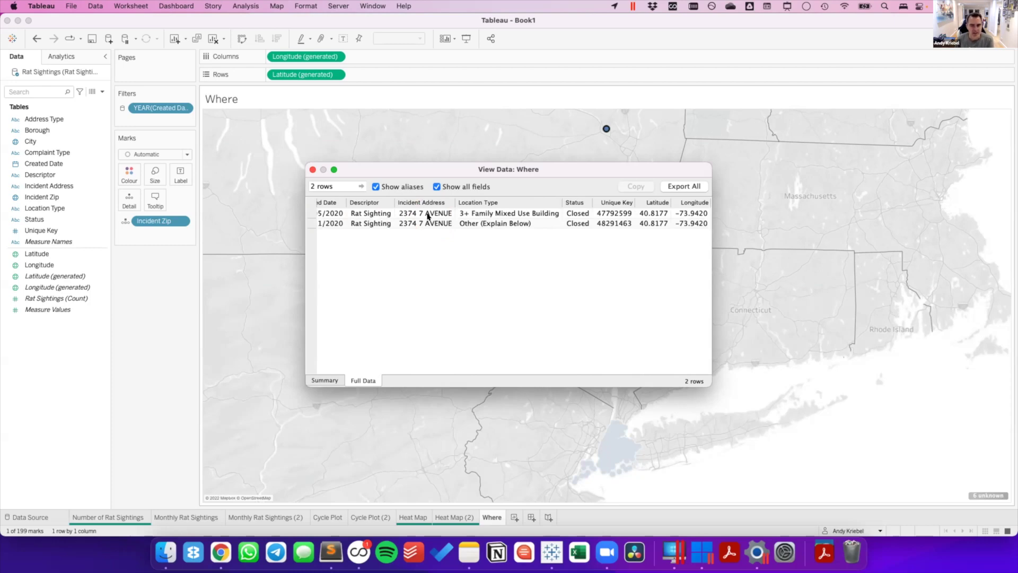
scroll(428, 216, "left", 10)
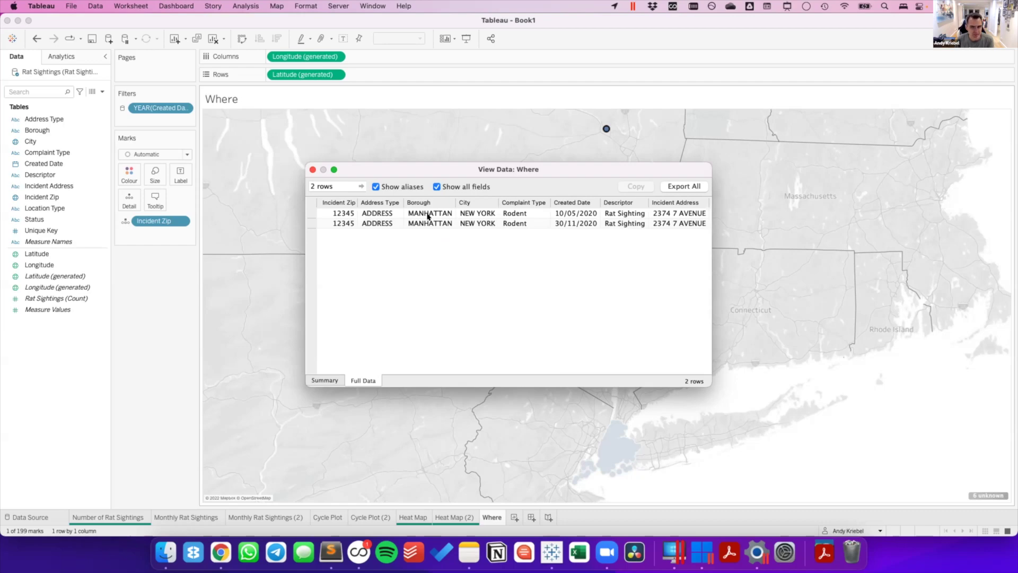
scroll(427, 216, "right", 8)
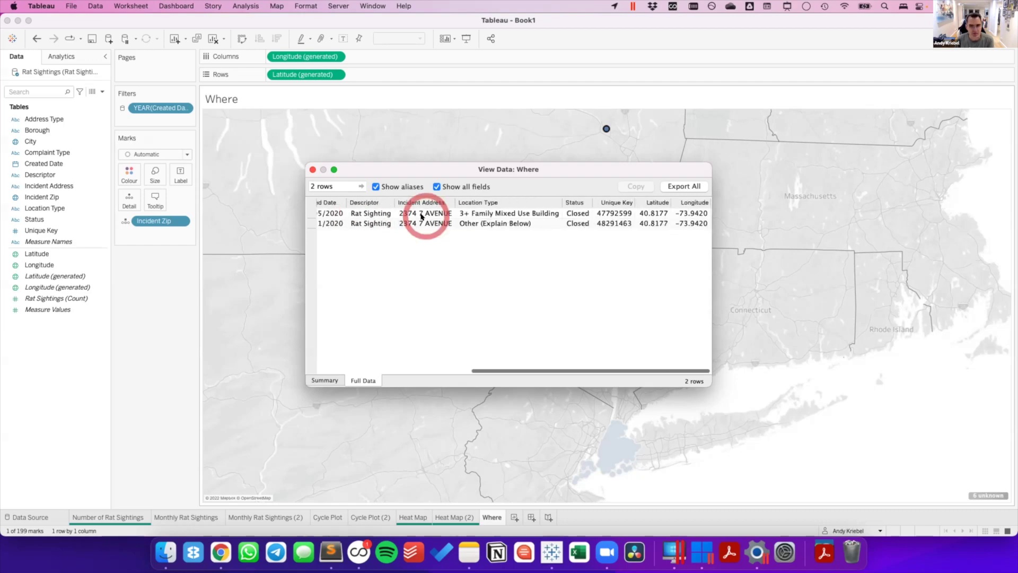
left_click(313, 170)
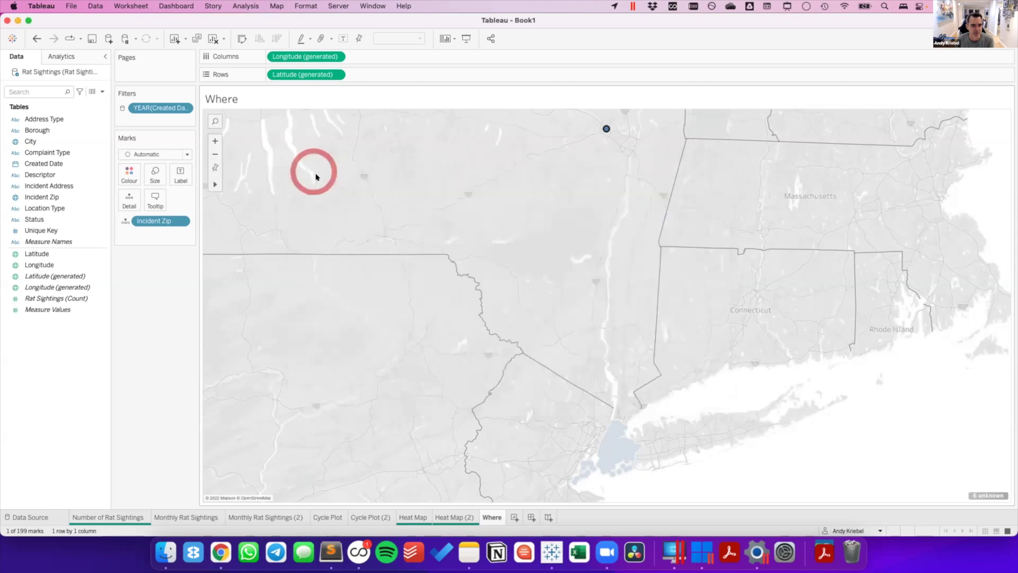
left_click(393, 293)
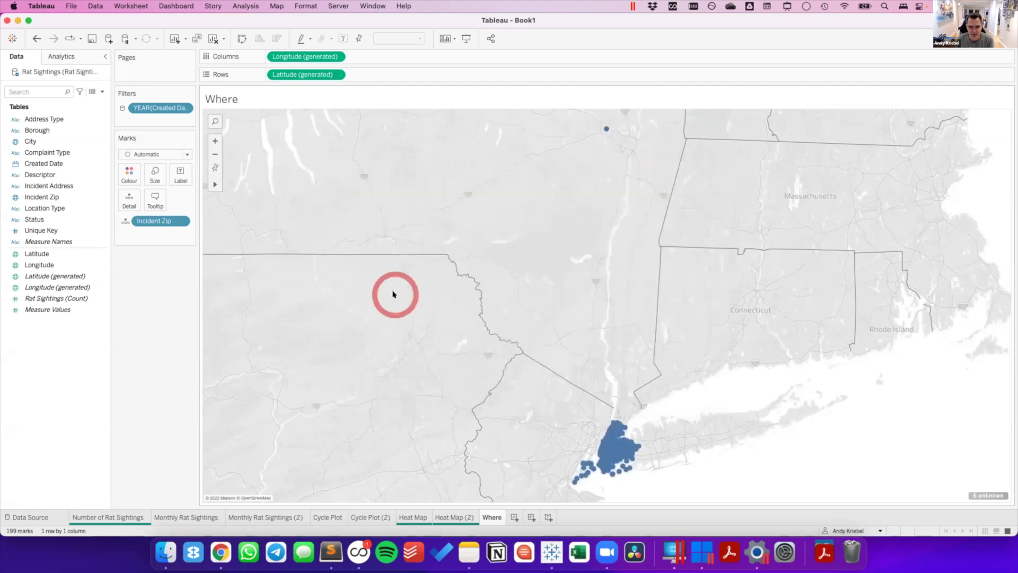
left_click(540, 412)
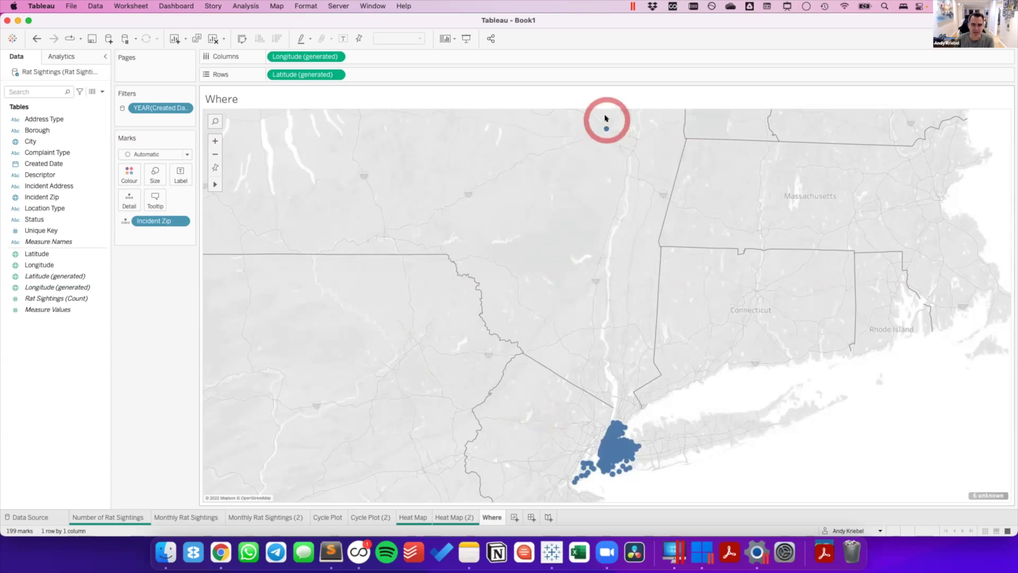
Exclude the outlying Incident Zip 12345 mark from the Where map.
right_click(604, 127)
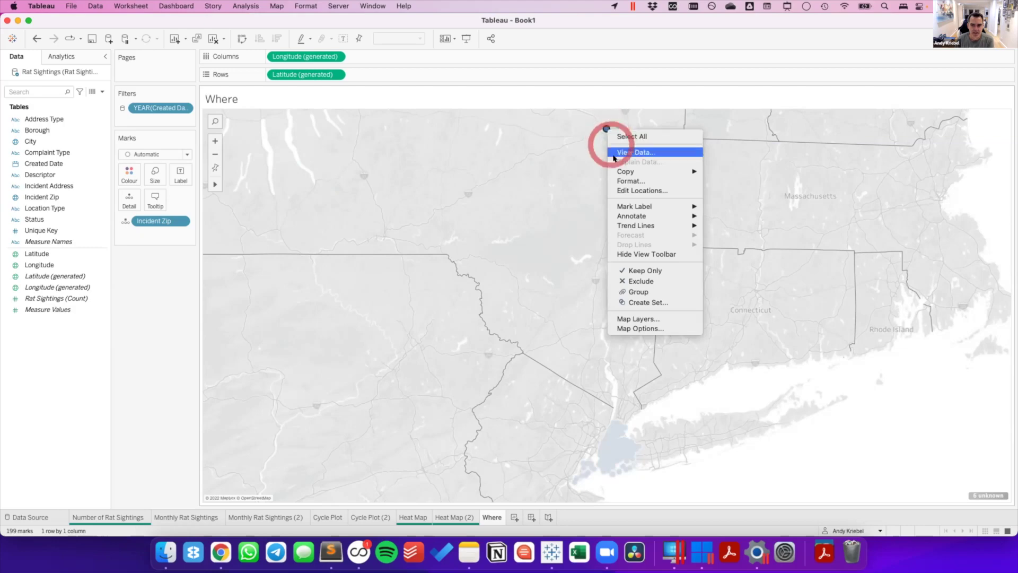
left_click(631, 279)
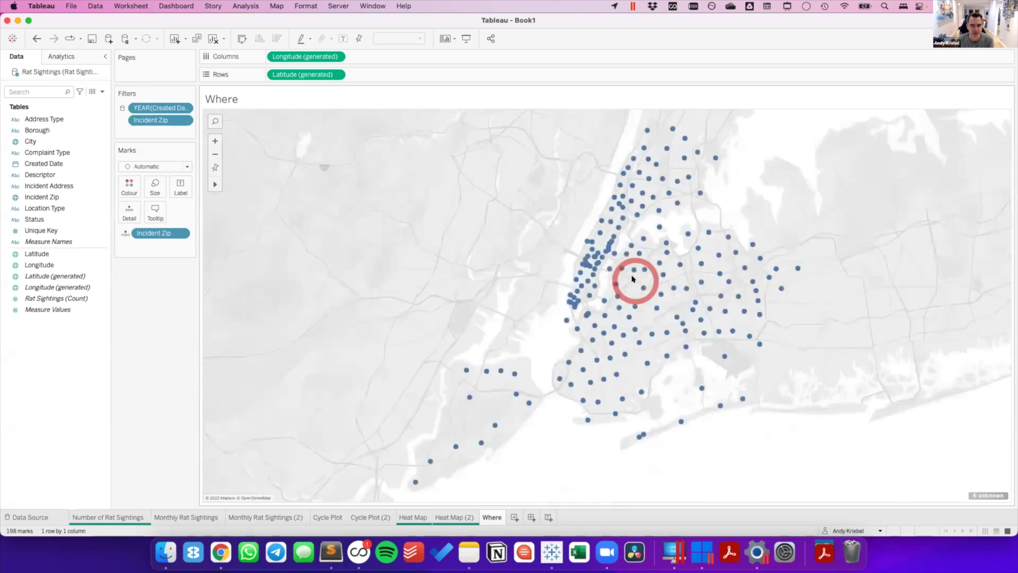
left_click(150, 369)
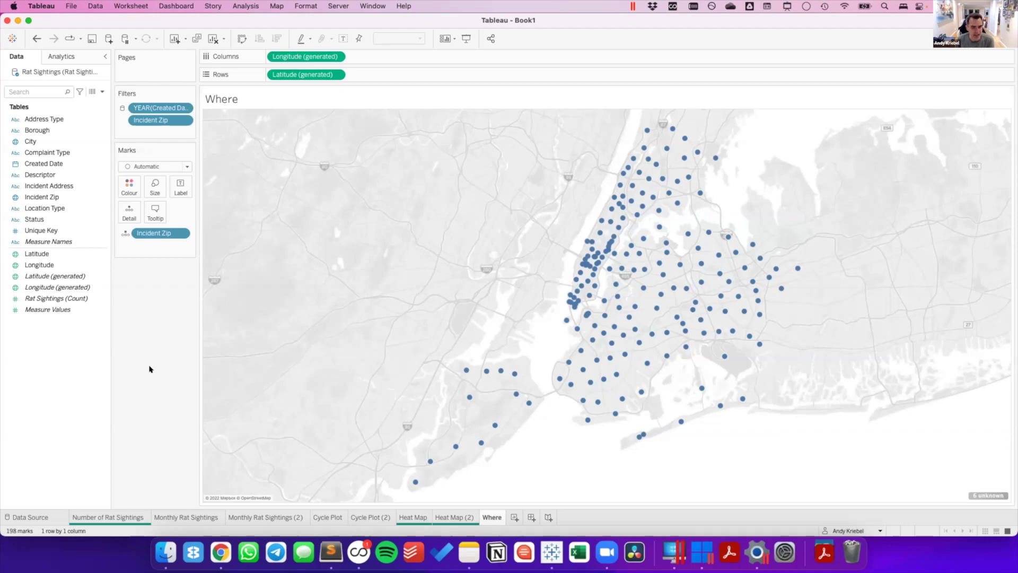
Size the map marks by Rat Sightings (Count) and enlarge the circles overall.
left_click(55, 297)
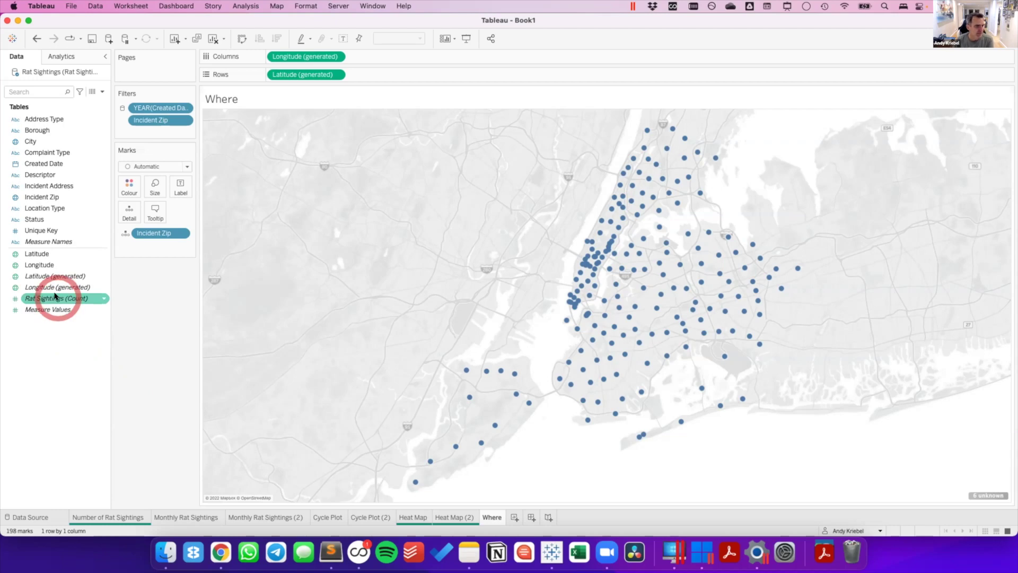
left_click_drag(53, 293, 153, 185)
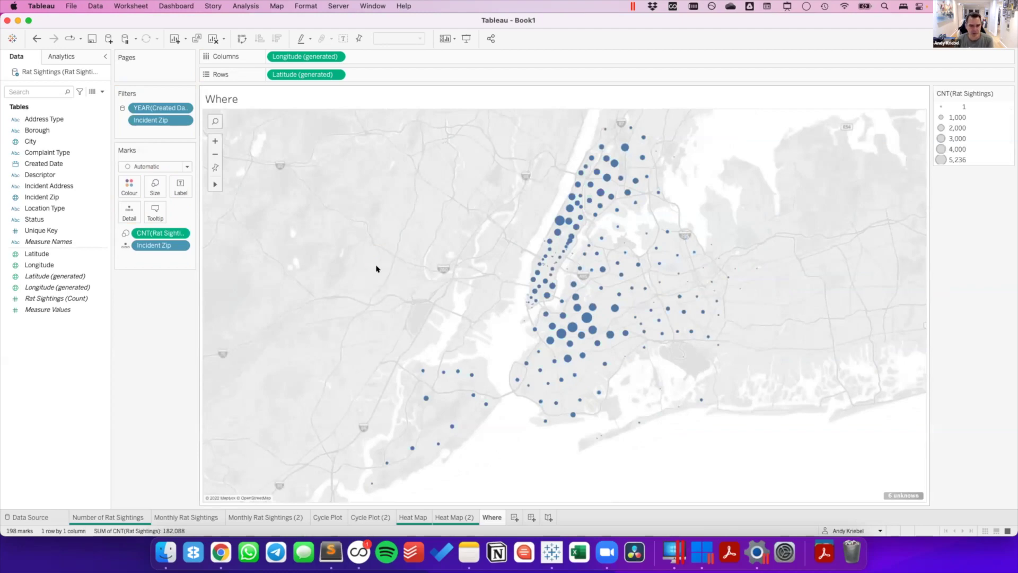
mouse_move(578, 315)
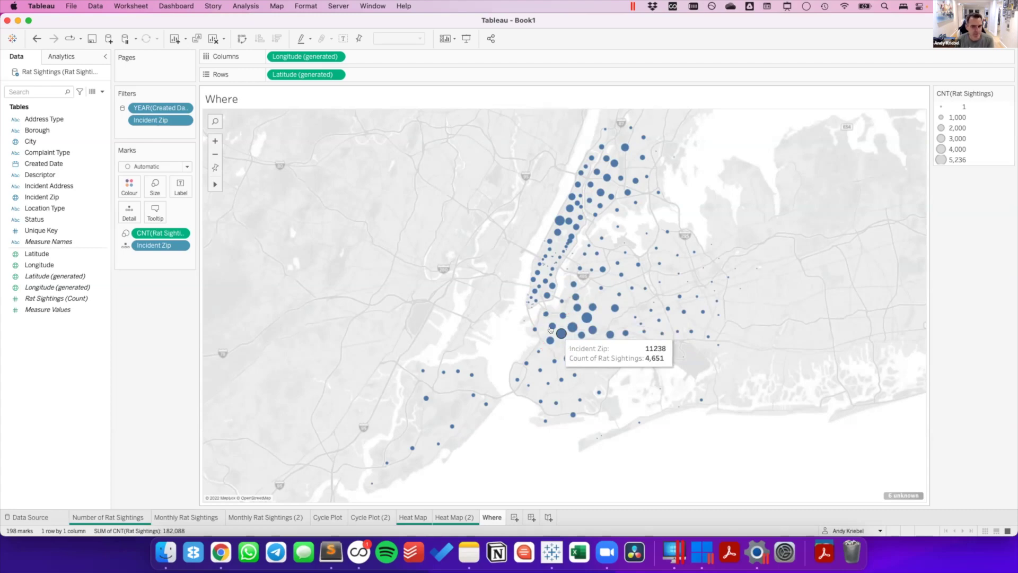
left_click(527, 331)
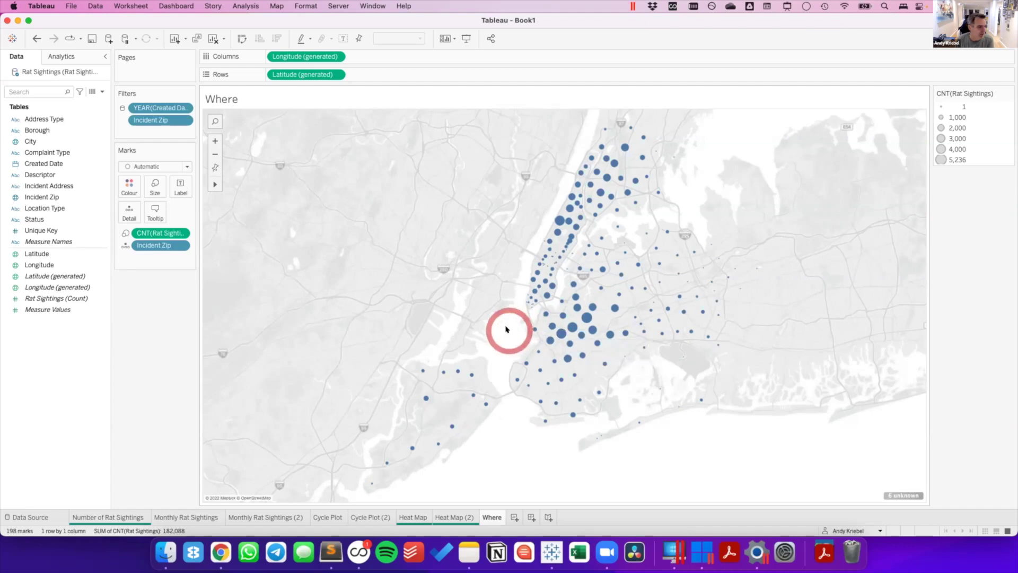
left_click(153, 190)
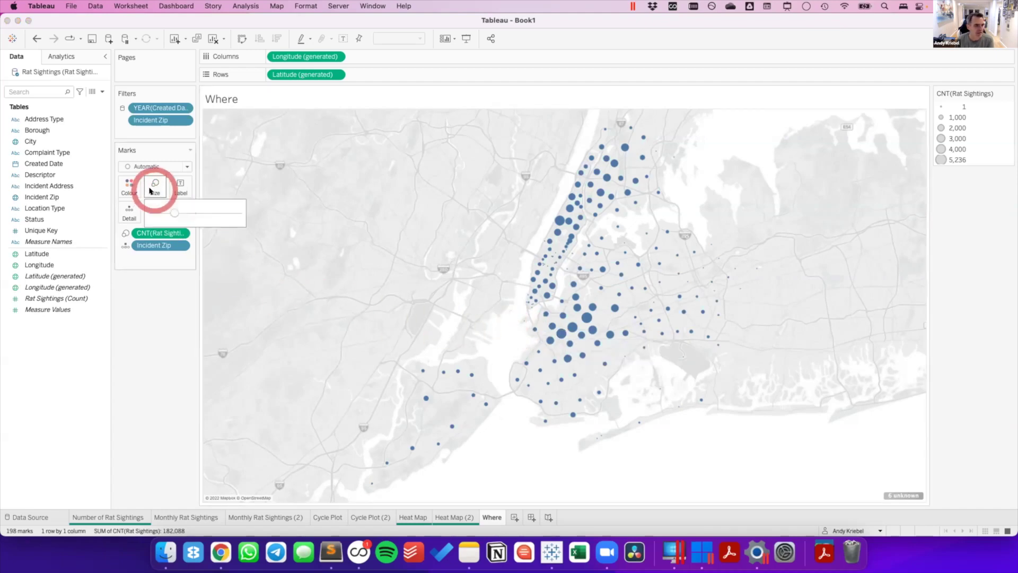
left_click_drag(174, 213, 196, 212)
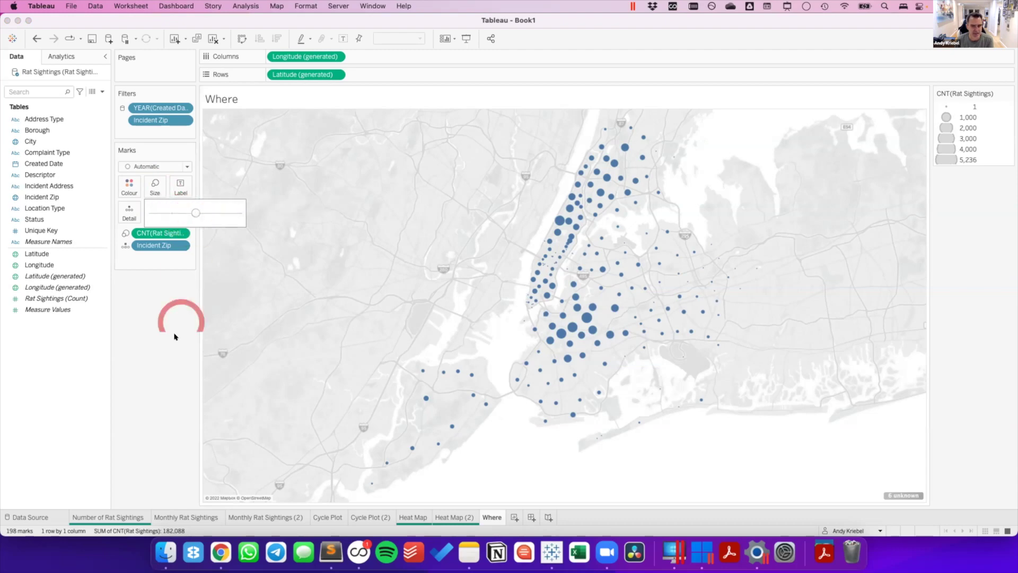
left_click(362, 245)
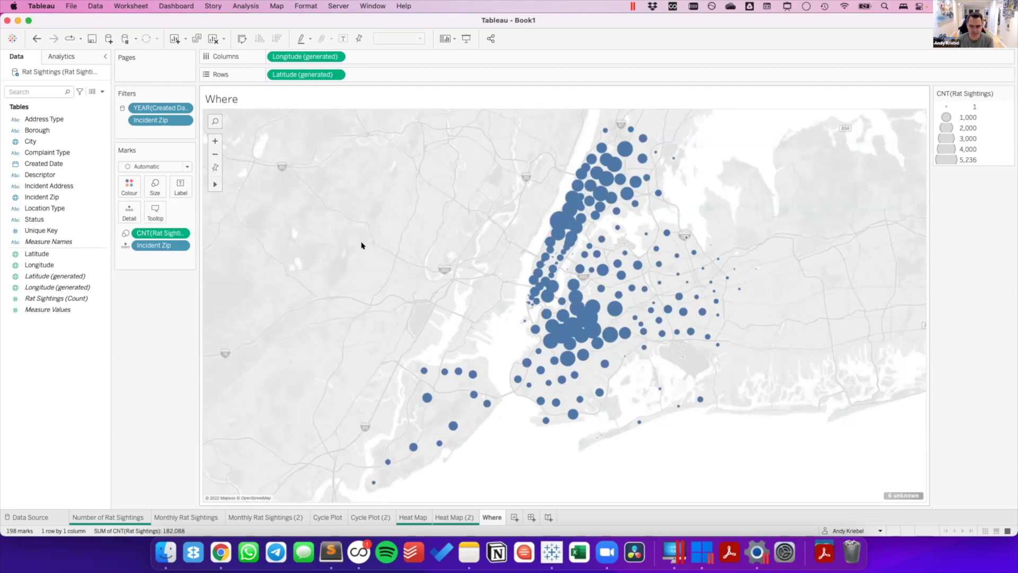
Set the opacity of the map circles to 70%.
left_click(127, 186)
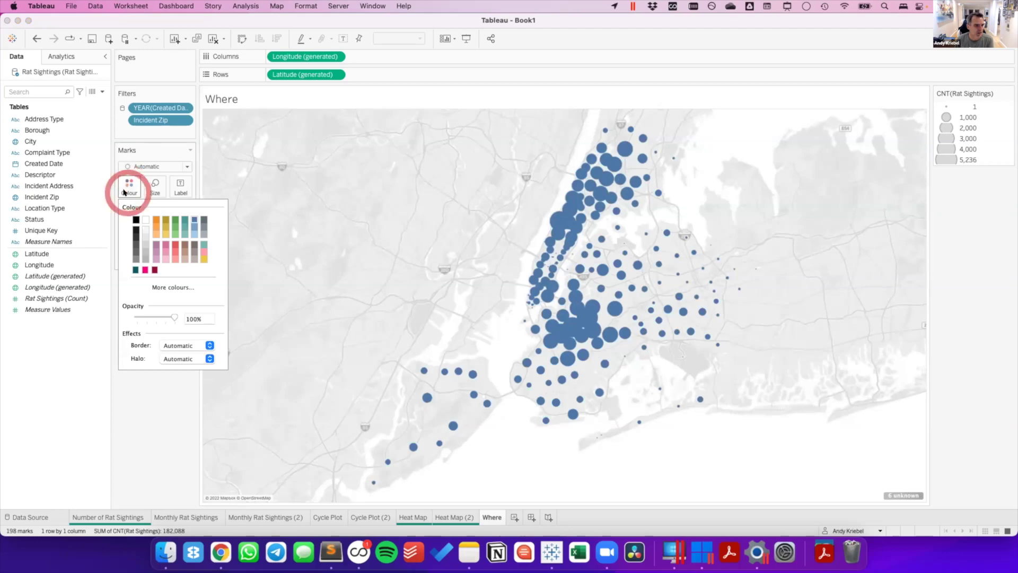
left_click_drag(145, 323, 182, 319)
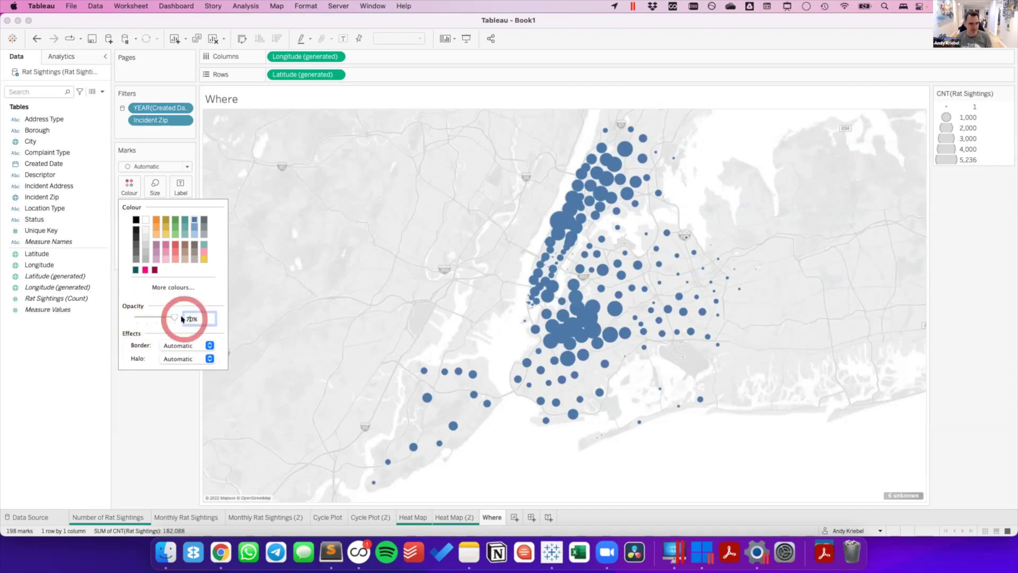
type("70")
key("Return")
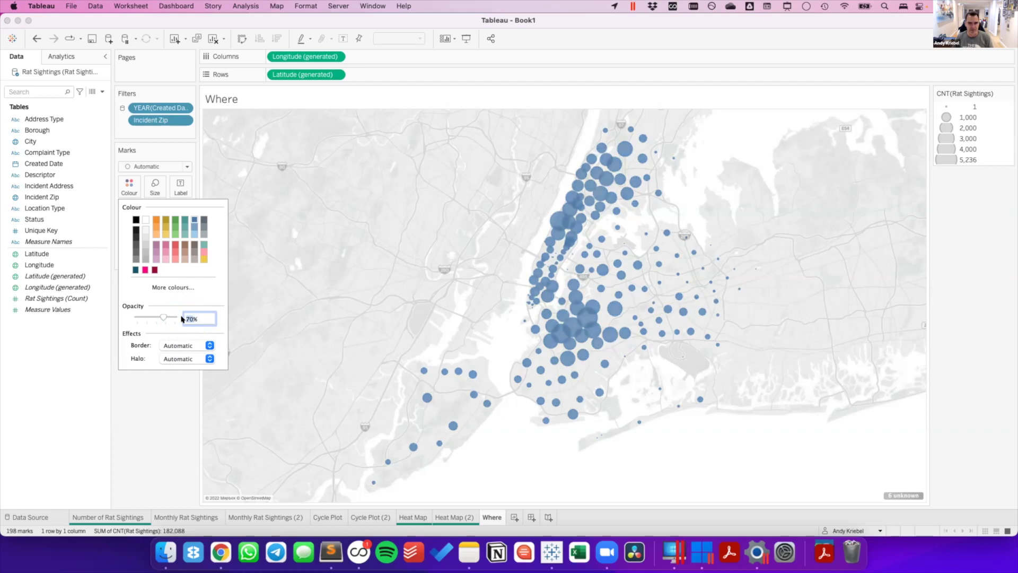
left_click_drag(183, 319, 174, 397)
left_click(174, 398)
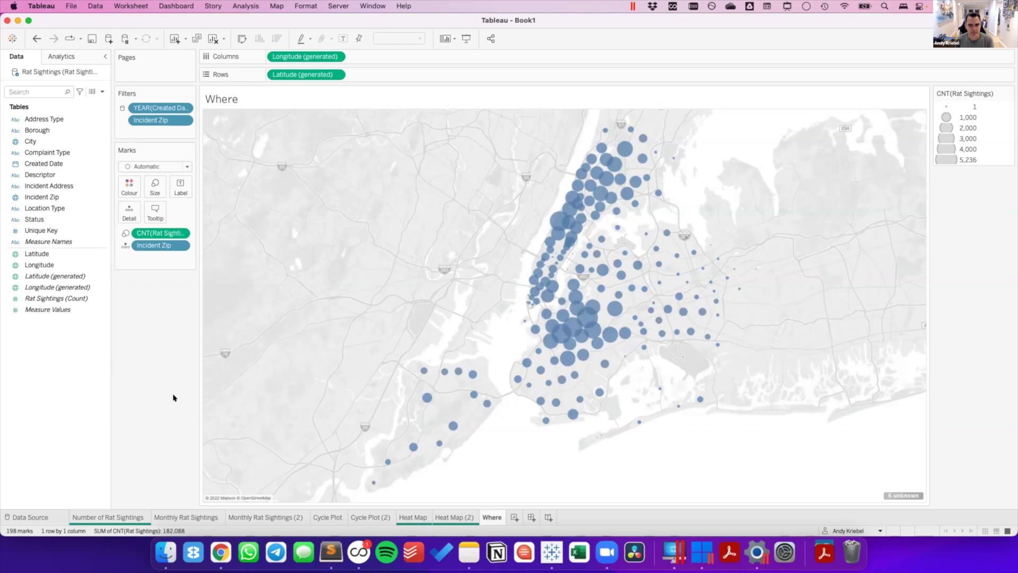
Rename the Where worksheet as Rat Sightings by Zip Code.
double_click(494, 516)
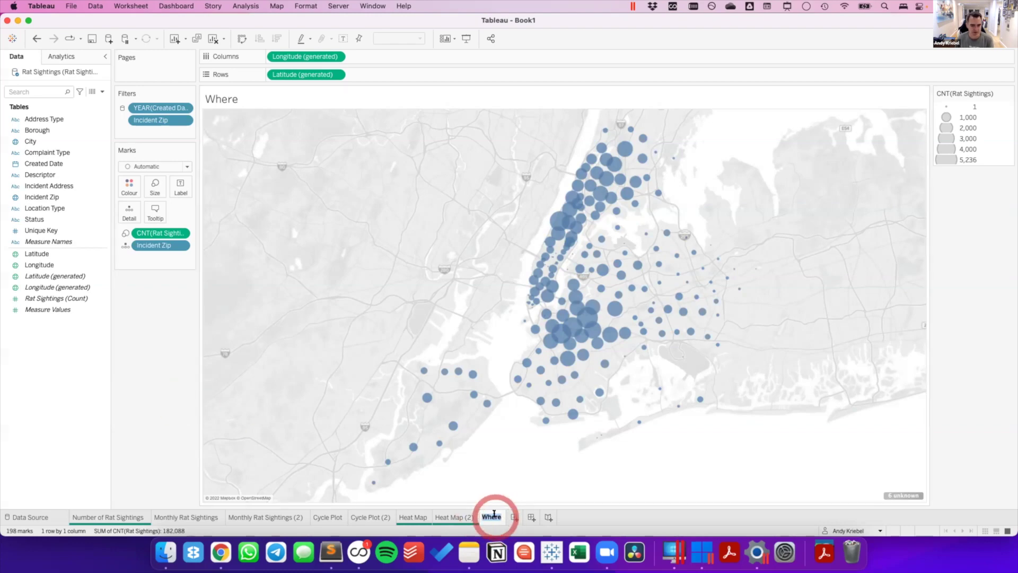
type("Rat Sightin")
type("gs per")
key("BackSpace")
key("BackSpace")
key("BackSpace")
type("by Zip Code")
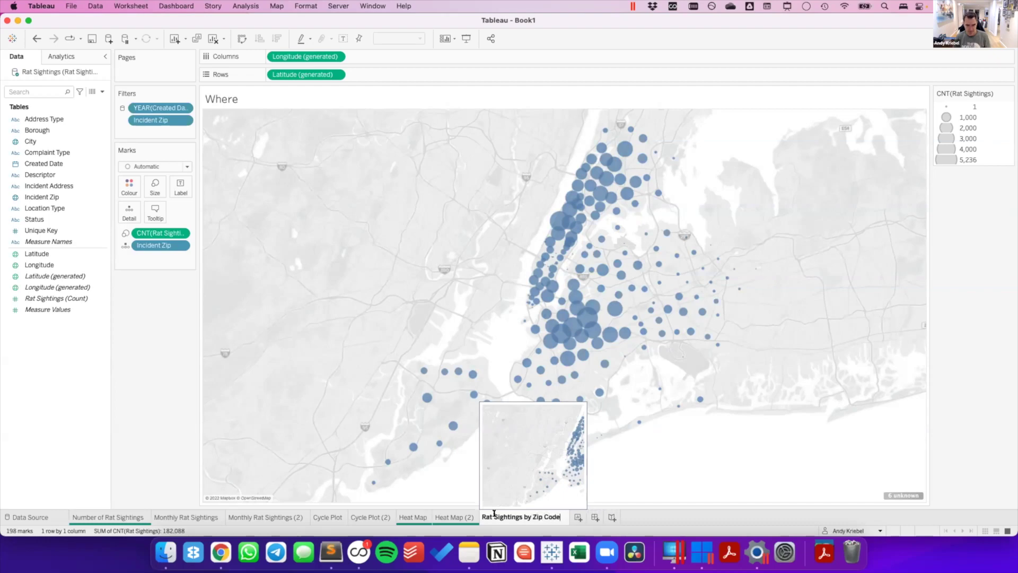
key("Return")
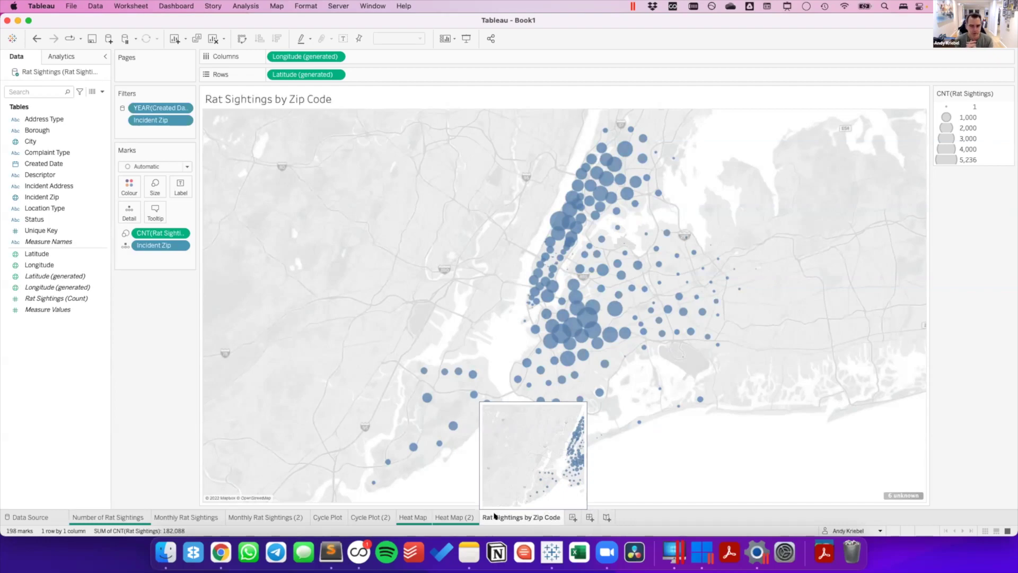
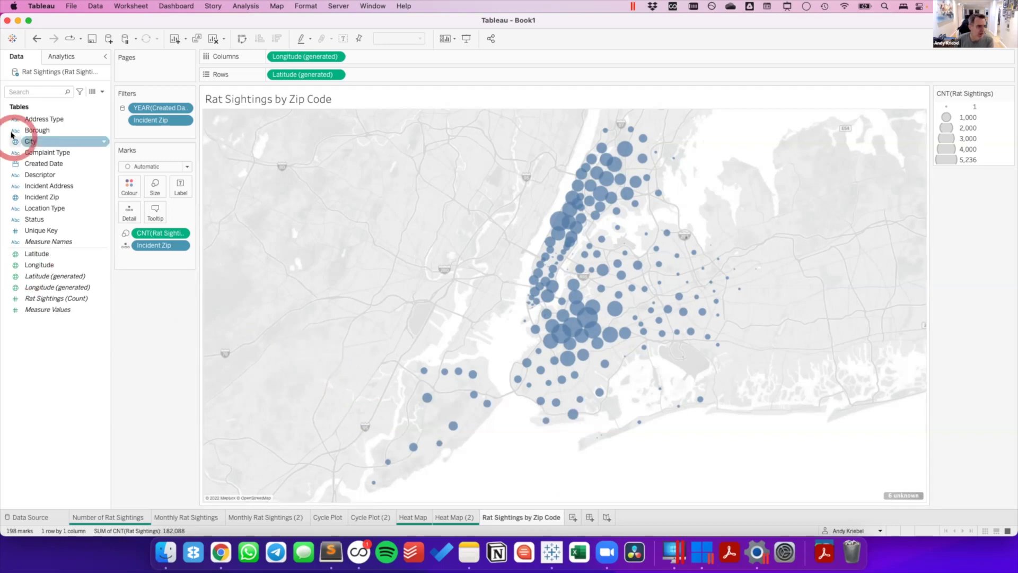
Add Incident Zip to the map as a second marks layer.
left_click(53, 133)
left_click(37, 198)
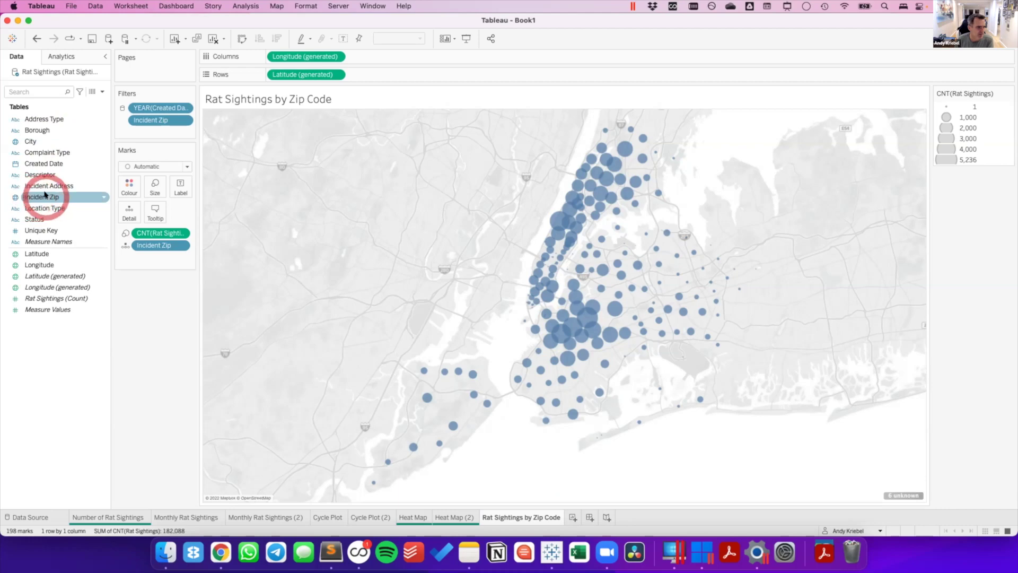
left_click_drag(45, 195, 301, 134)
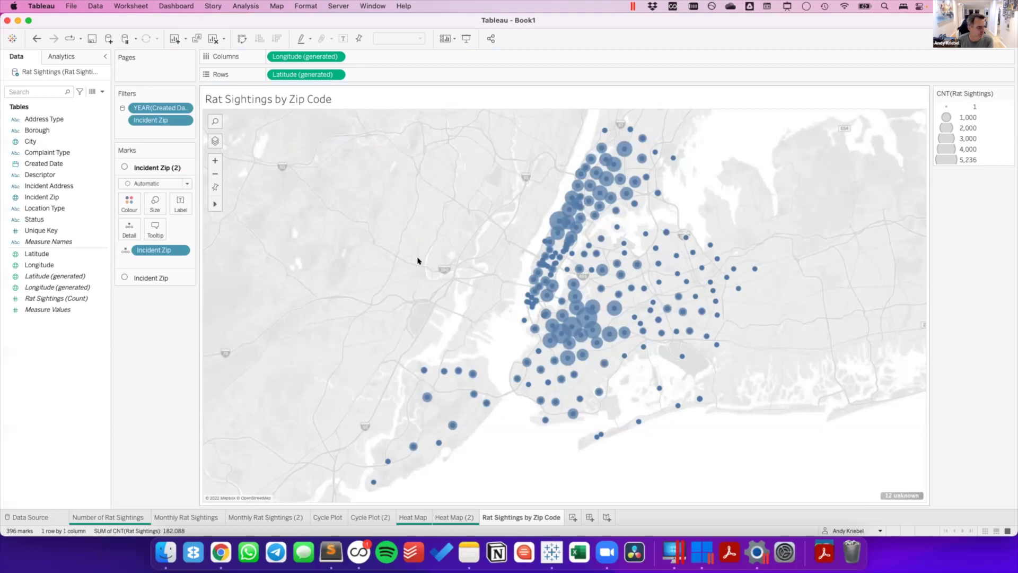
Set the mark type of the Incident Zip (2) layer to Map for filled zip code areas.
left_click_drag(149, 164, 159, 295)
left_click(142, 168)
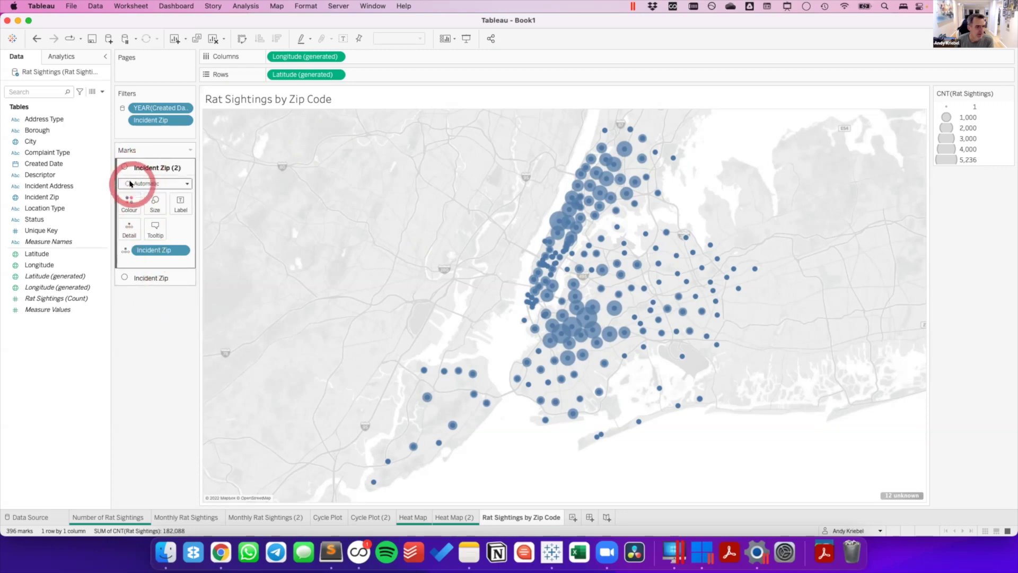
left_click(139, 184)
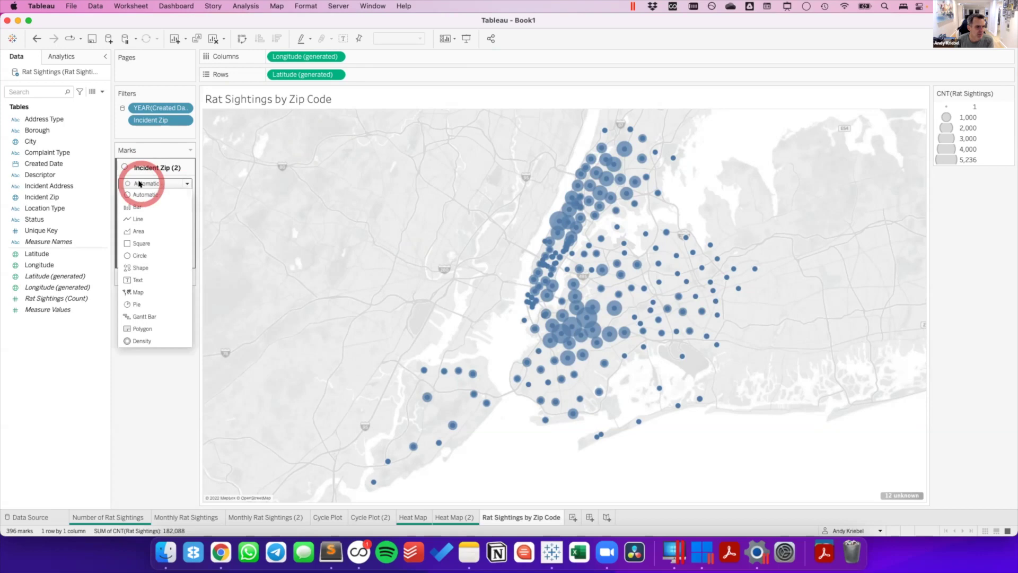
left_click_drag(139, 183, 151, 292)
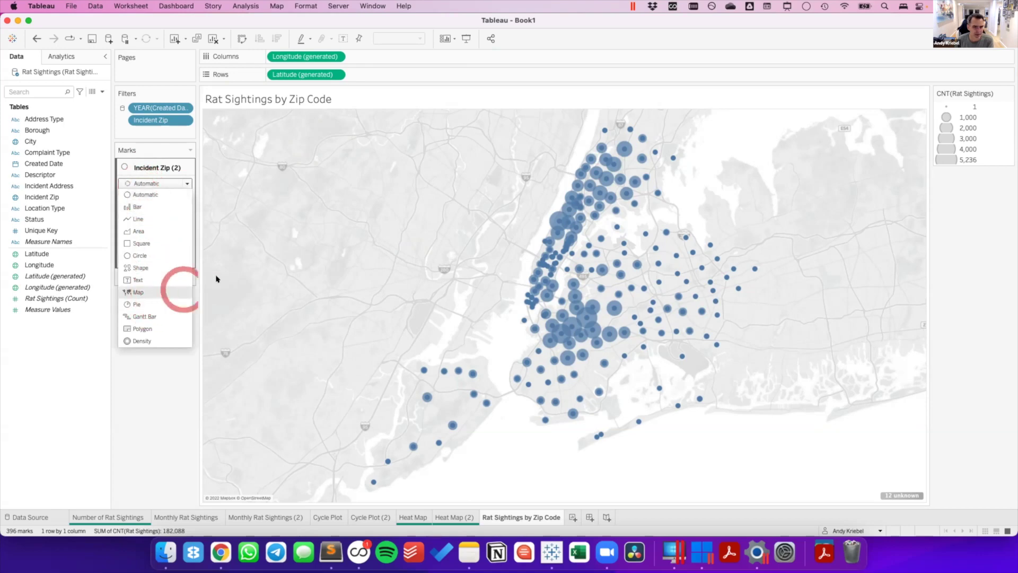
left_click(341, 235)
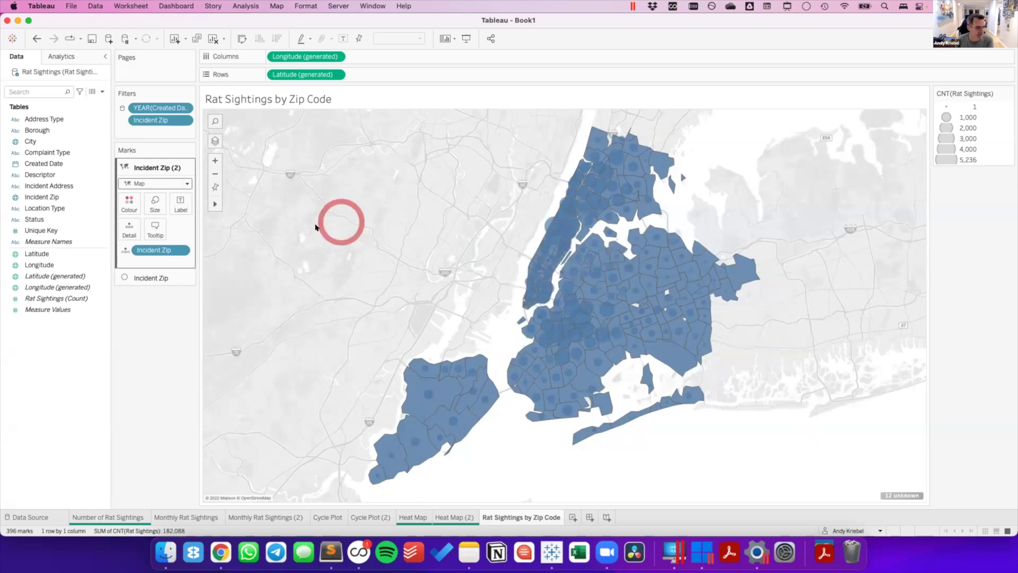
Reorder the marks layers so the filled Incident Zip (2) layer sits beneath the Incident Zip circles.
left_click_drag(148, 167, 159, 268)
left_click(155, 183)
left_click(403, 228)
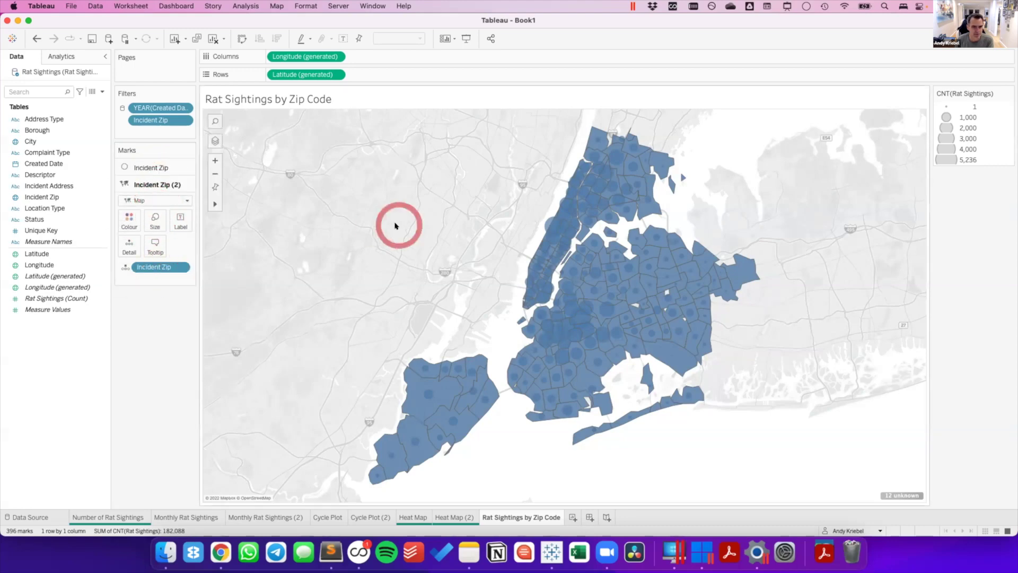
left_click(661, 255)
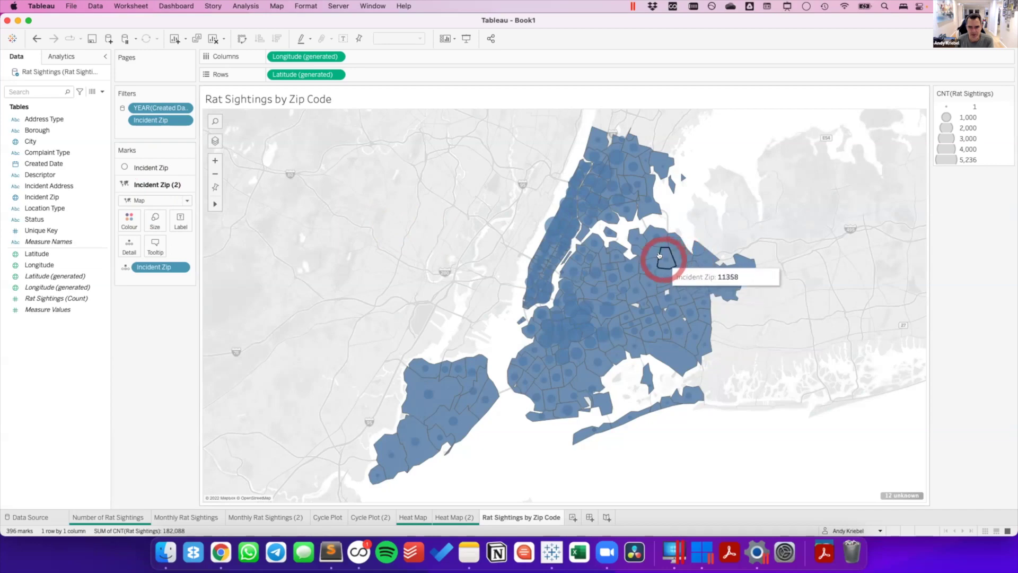
left_click(707, 220)
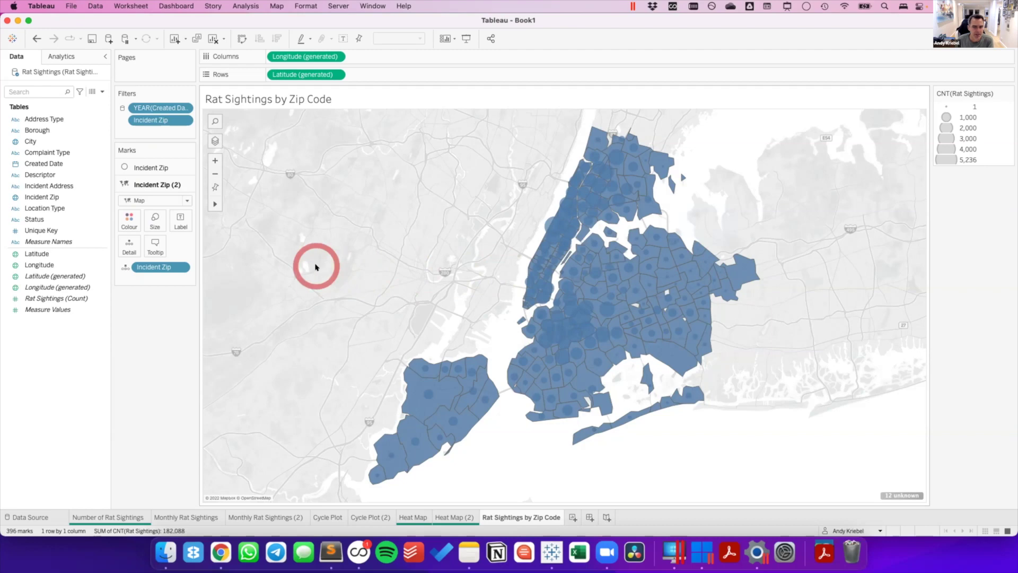
Set the map background washout to 100%.
right_click(308, 202)
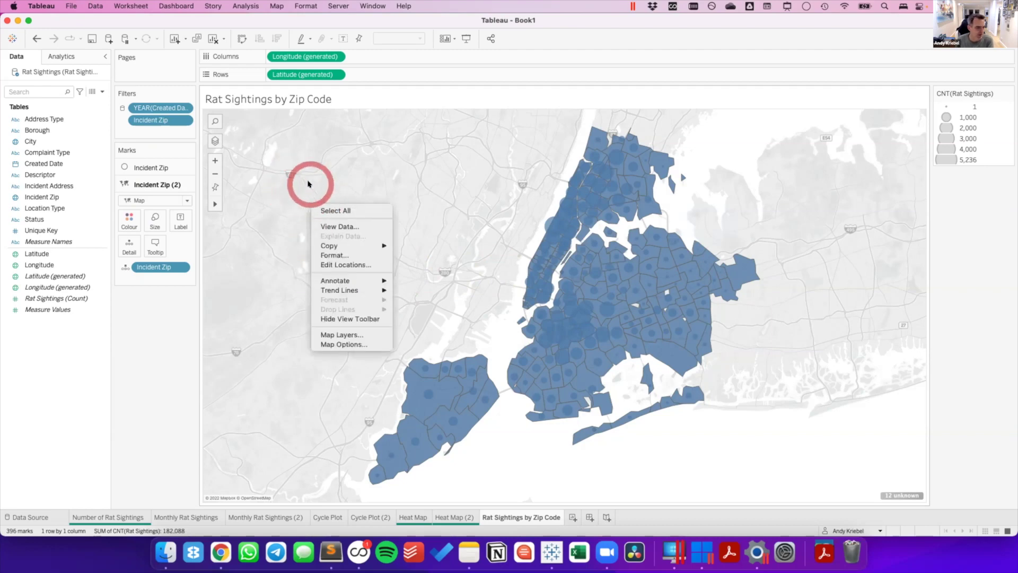
left_click(342, 335)
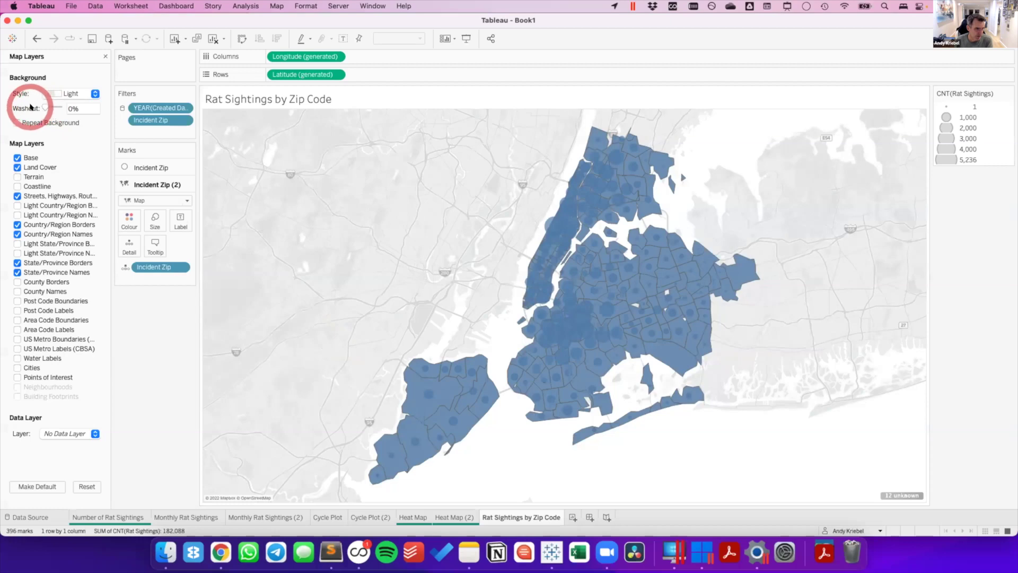
left_click_drag(45, 108, 63, 107)
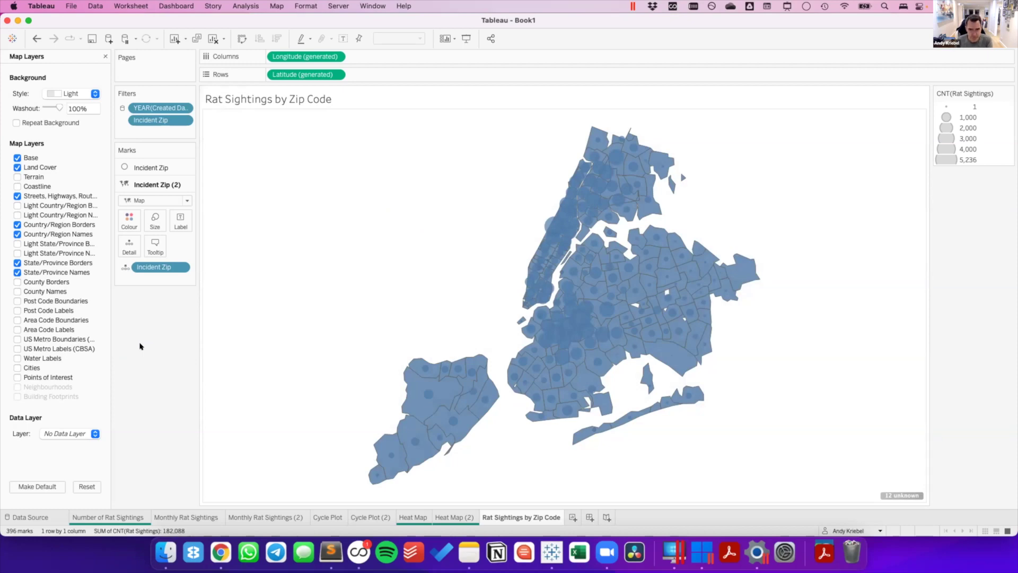
left_click(141, 346)
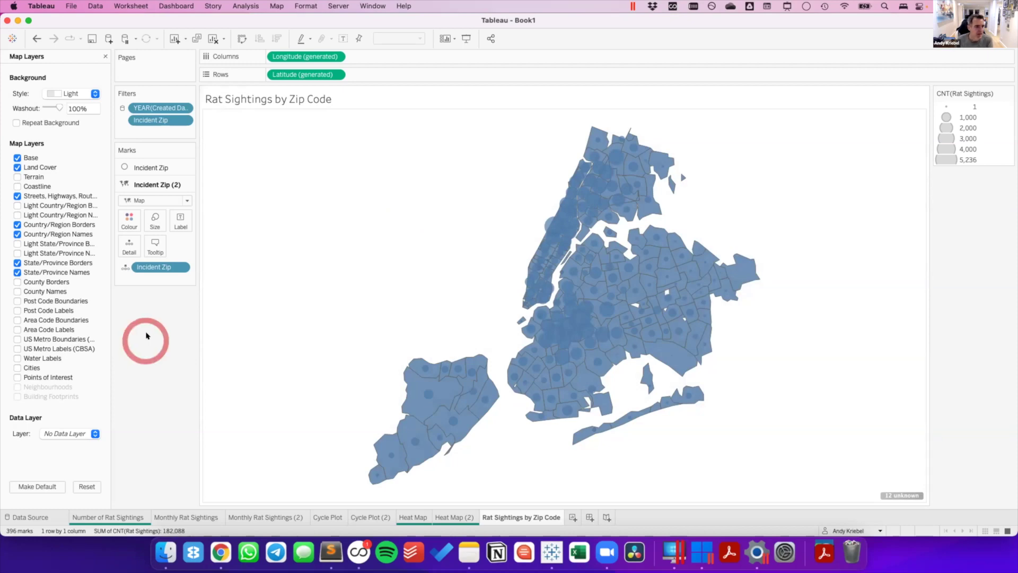
Give the Incident Zip (2) areas a grey border and a white fill.
left_click(149, 184)
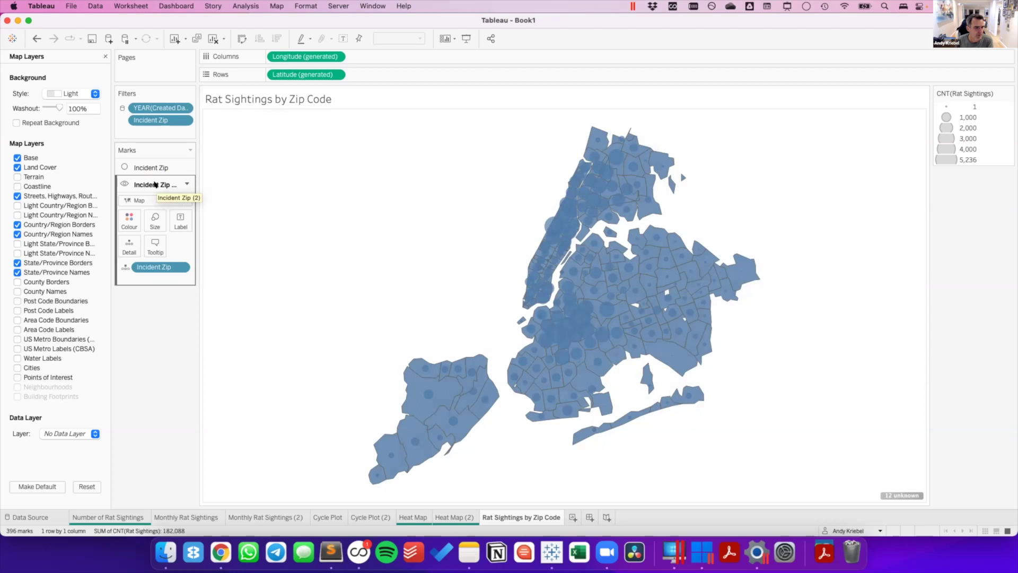
left_click(130, 218)
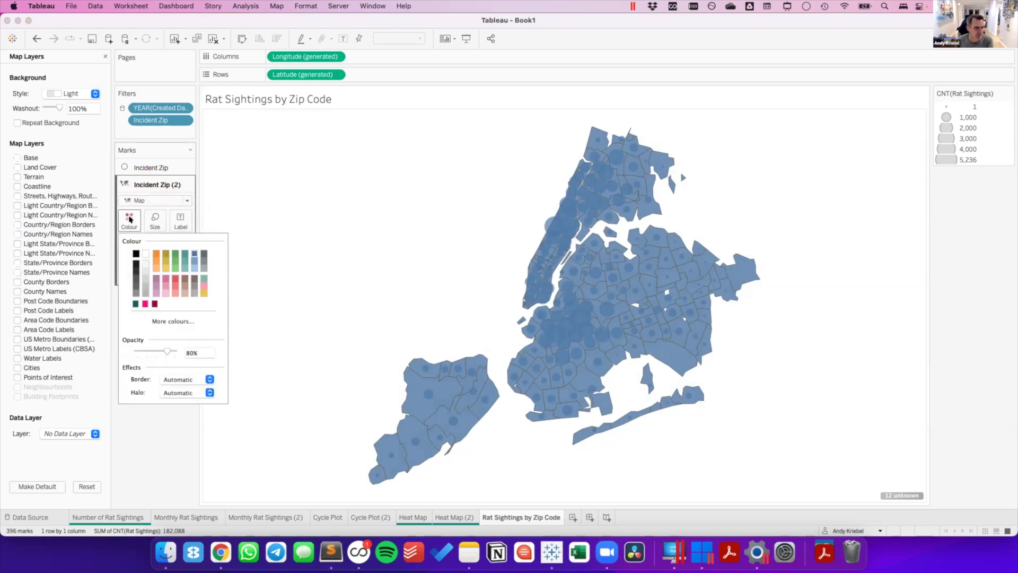
left_click(175, 379)
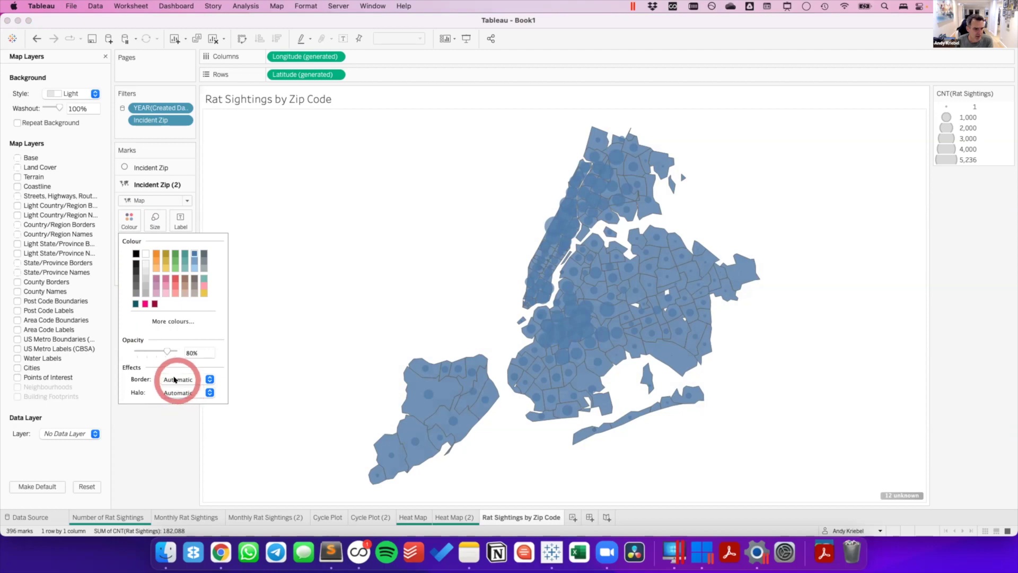
left_click(175, 379)
left_click_drag(175, 419, 141, 252)
left_click(165, 470)
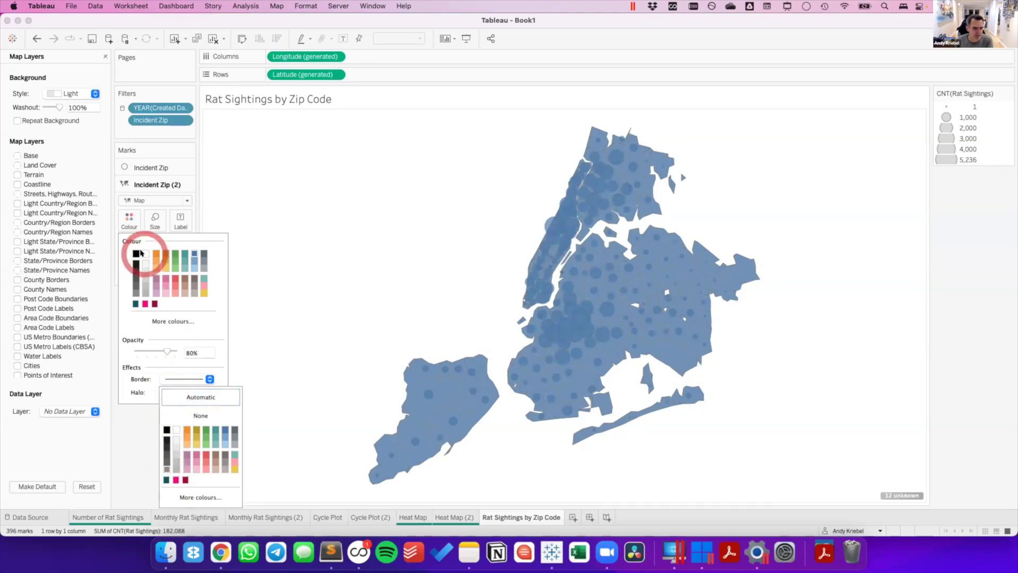
left_click(144, 254)
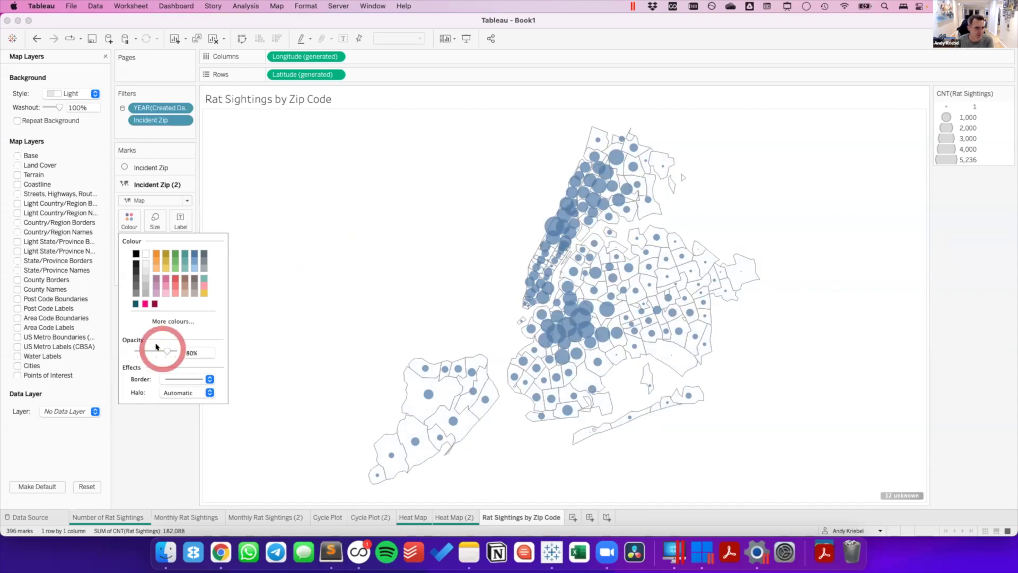
Change the border of the Incident Zip (2) areas to a light grey.
left_click(171, 393)
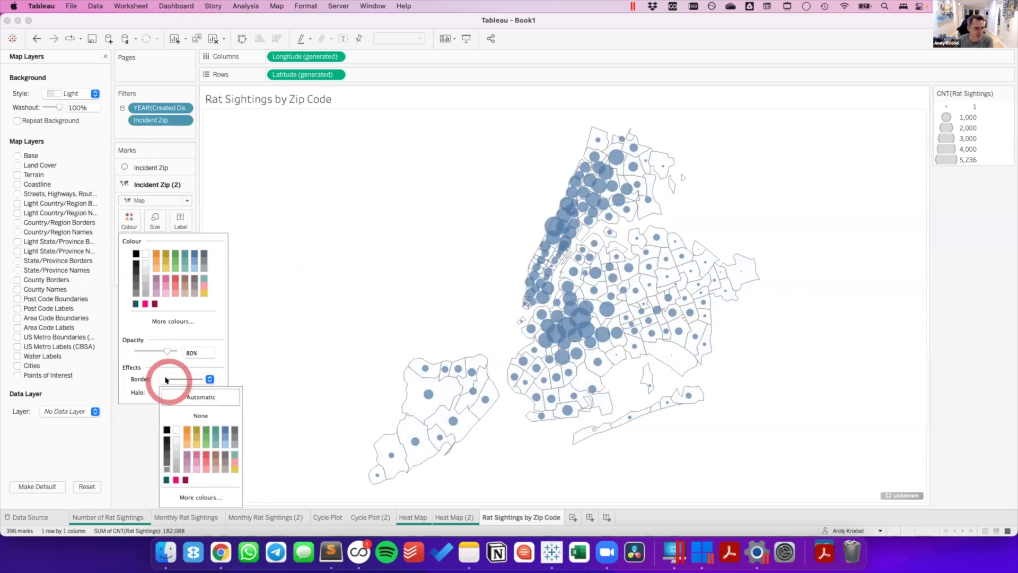
left_click(173, 454)
left_click(353, 311)
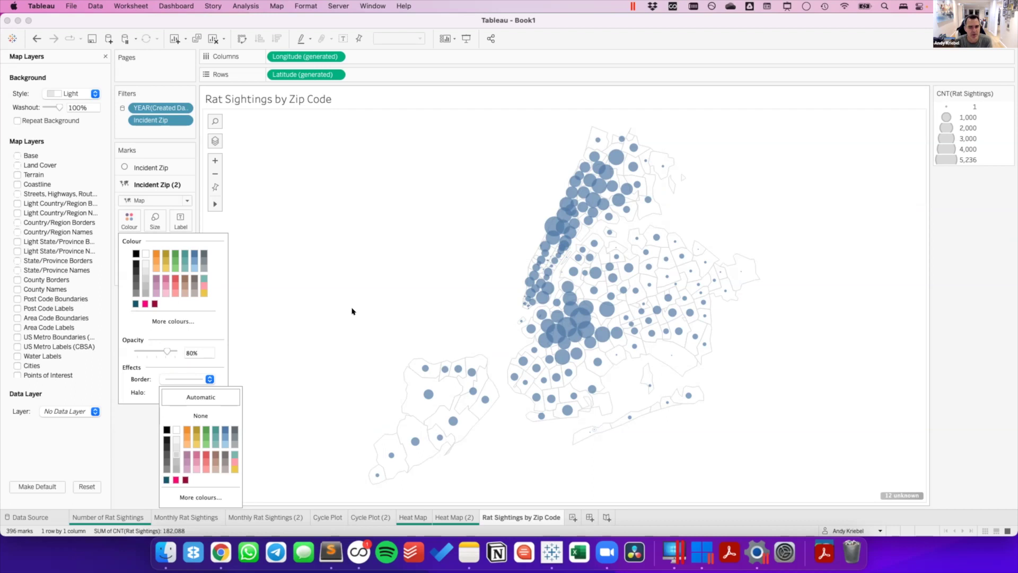
left_click(353, 311)
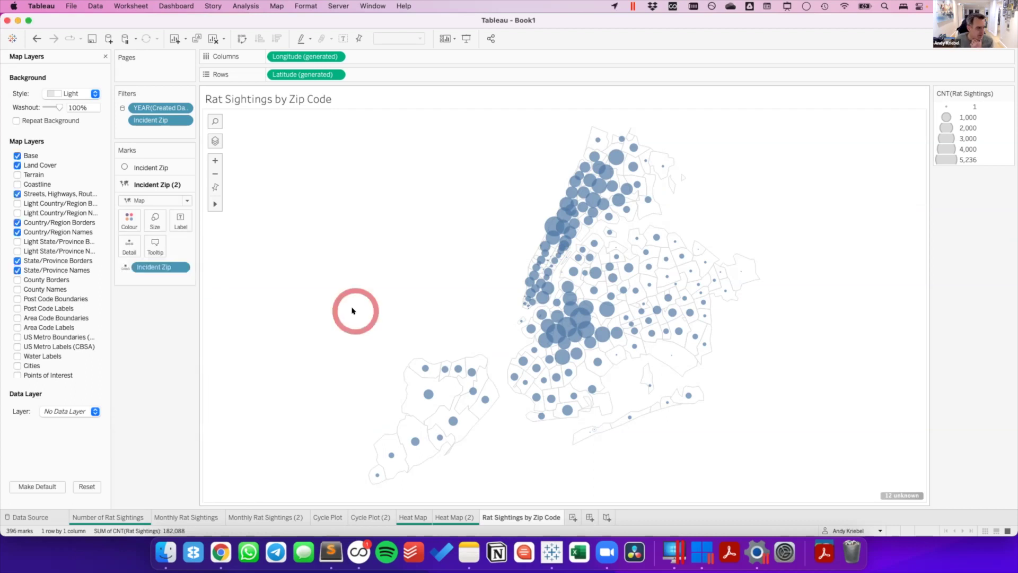
left_click(359, 307)
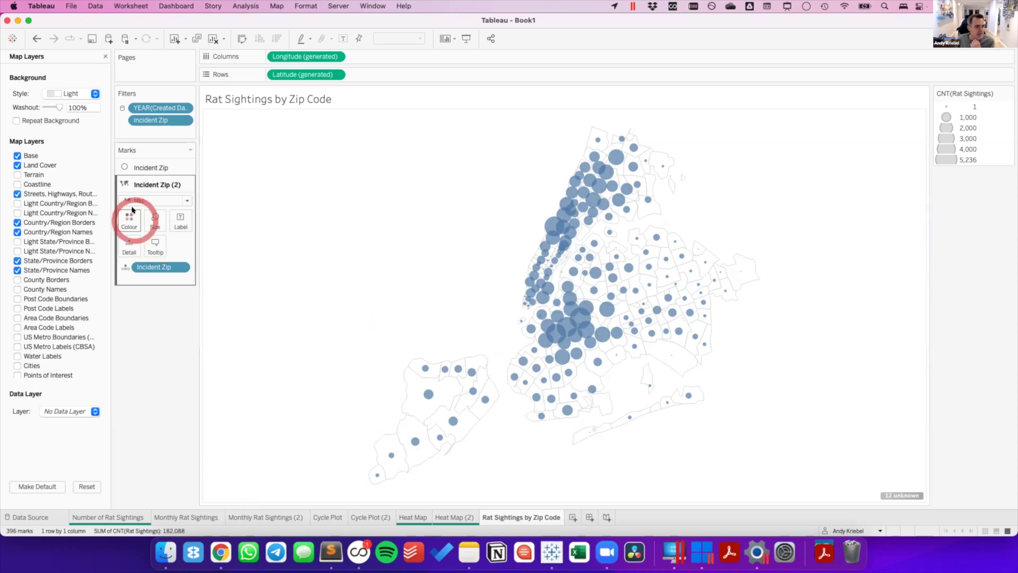
Close the map layer settings and colour the circles of the Incident Zip layer by Rat Sightings (Count).
left_click(139, 166)
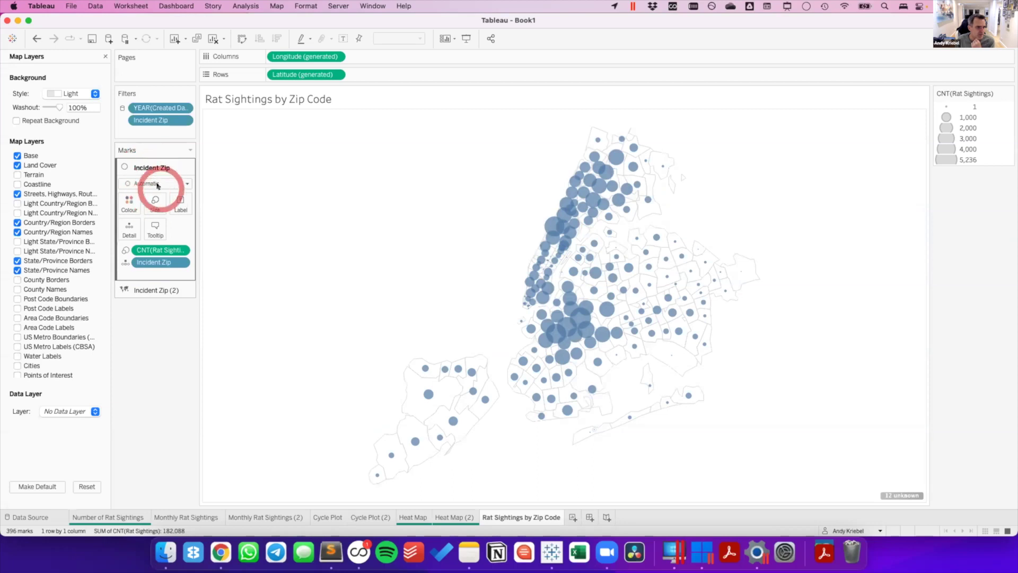
left_click(150, 251)
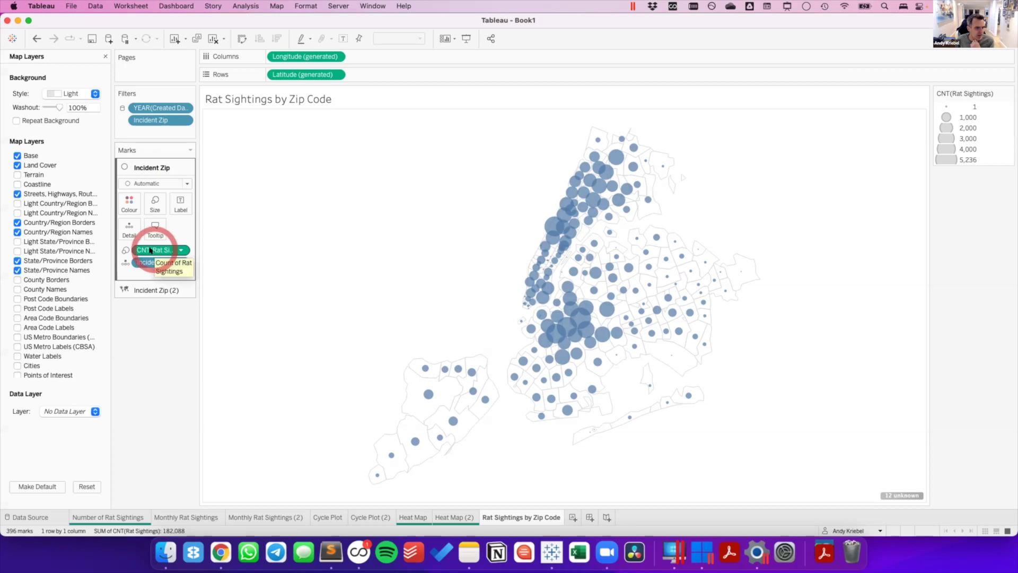
left_click(104, 109)
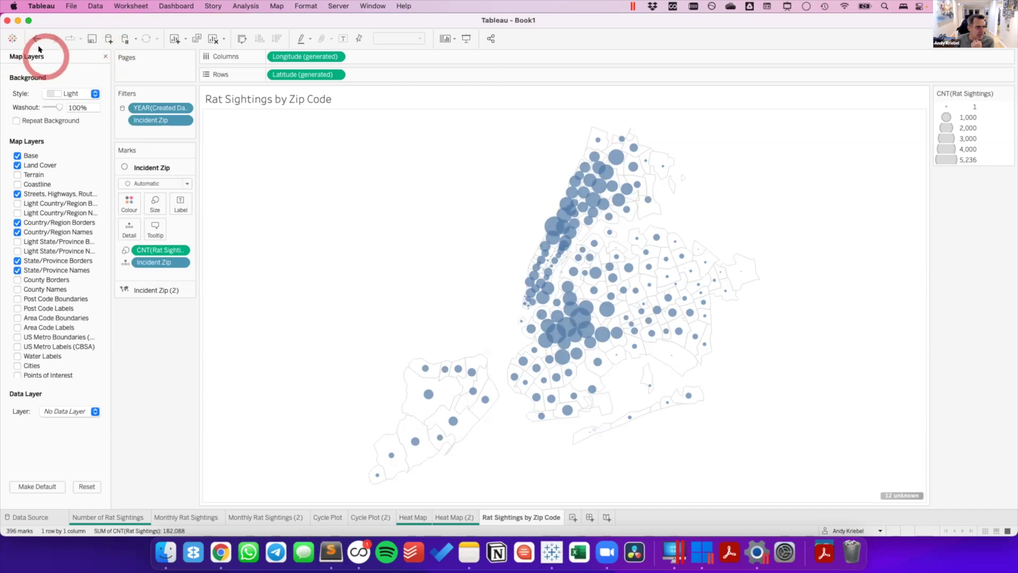
left_click(105, 56)
left_click(46, 164)
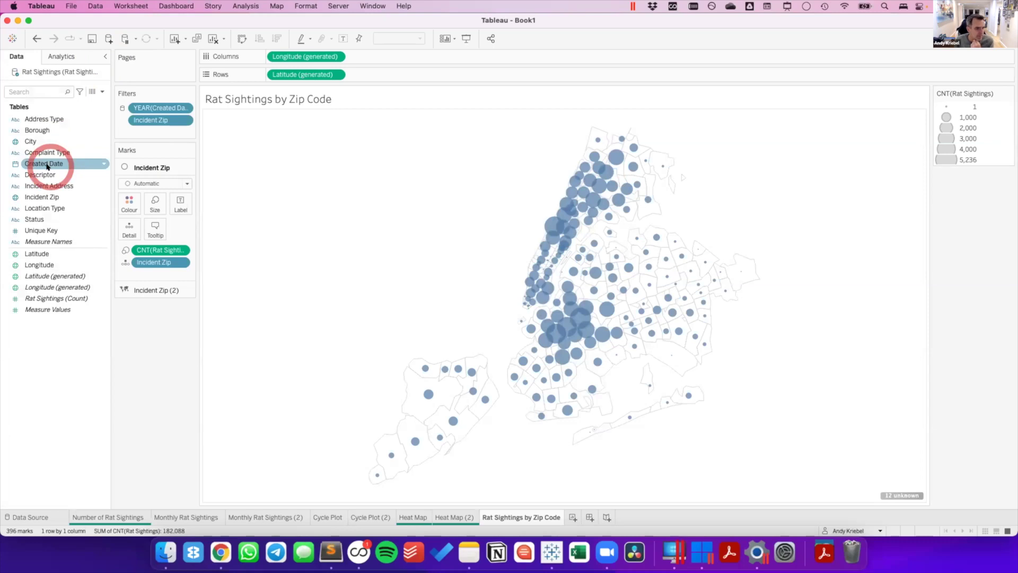
left_click(47, 298)
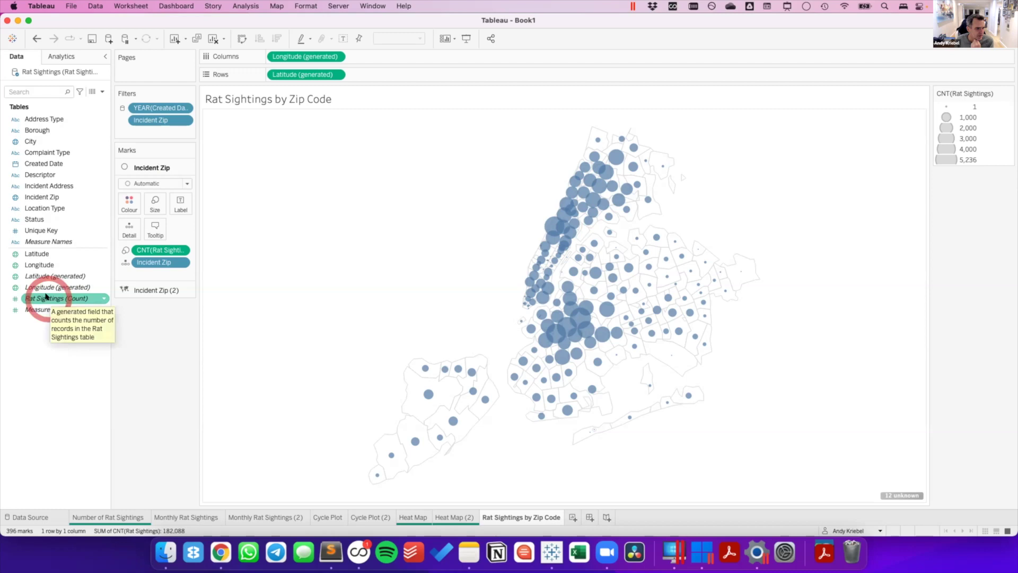
mouse_move(46, 297)
left_mouse_down()
mouse_move(109, 240)
mouse_move(125, 202)
left_mouse_up()
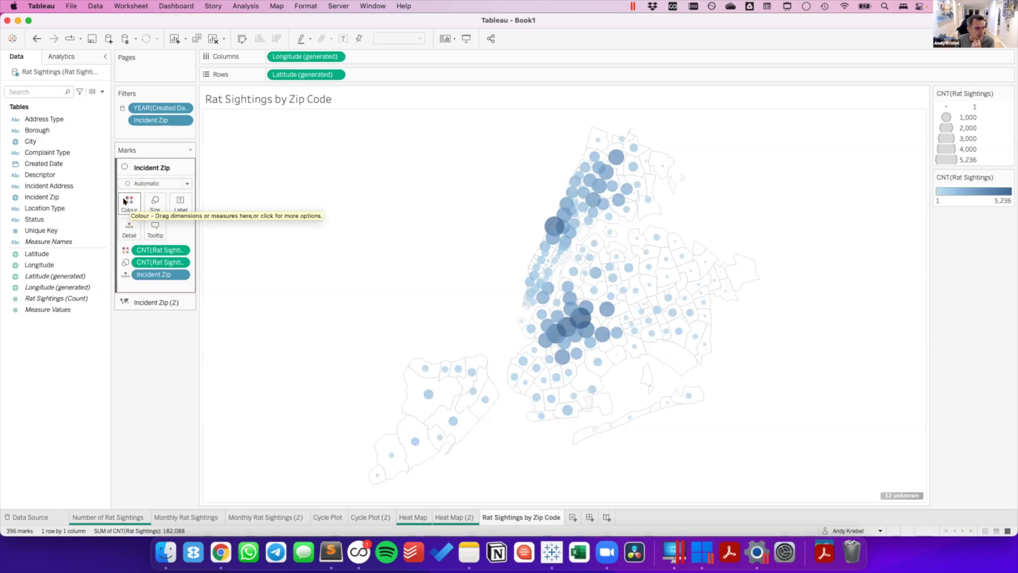
Apply the Grey palette to the circles' Rat Sightings count colours.
left_click(126, 201)
left_click(169, 239)
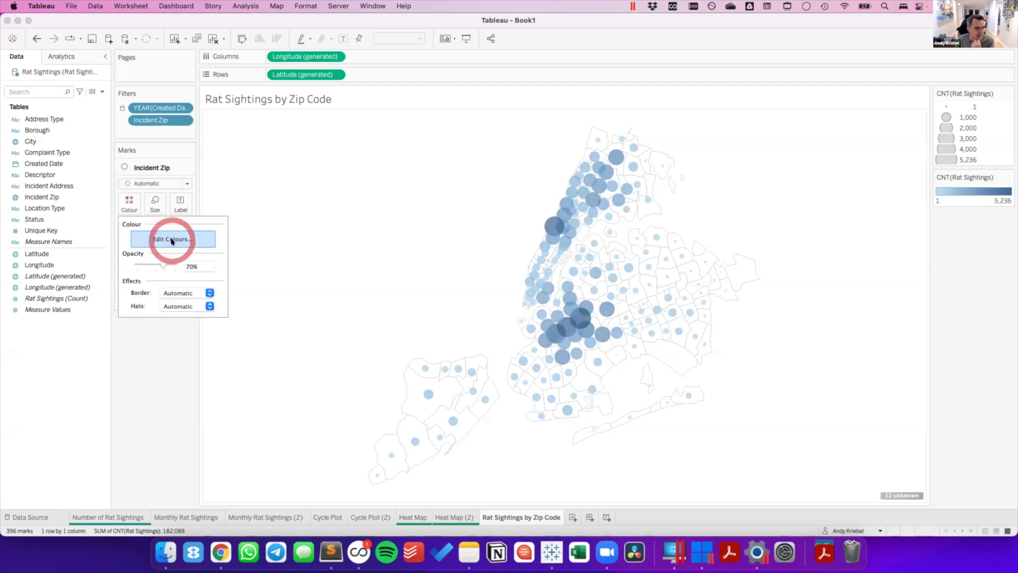
left_click(451, 219)
left_click_drag(452, 219, 478, 87)
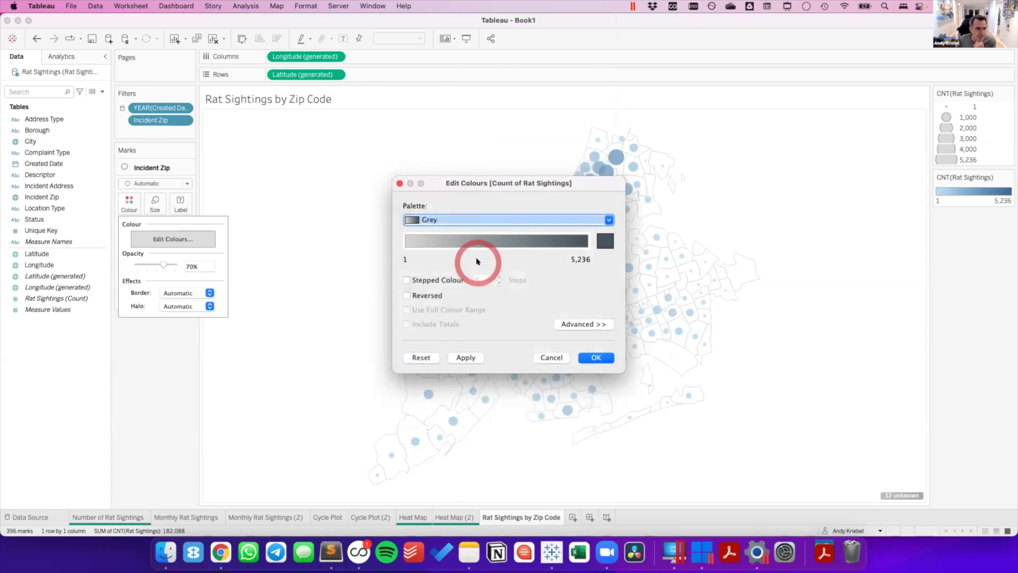
left_click(596, 358)
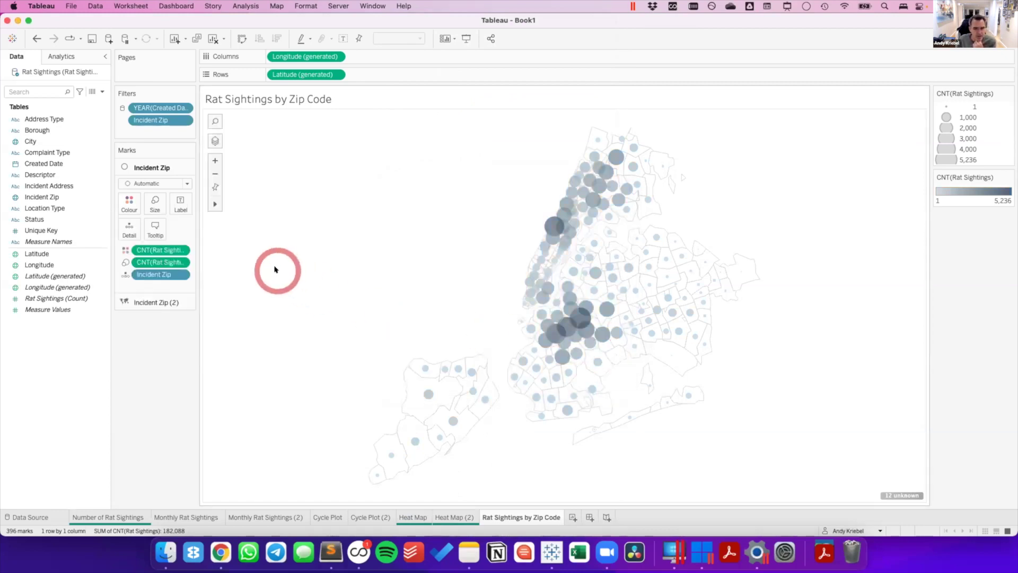
left_click(45, 297)
left_click_drag(45, 295, 149, 243)
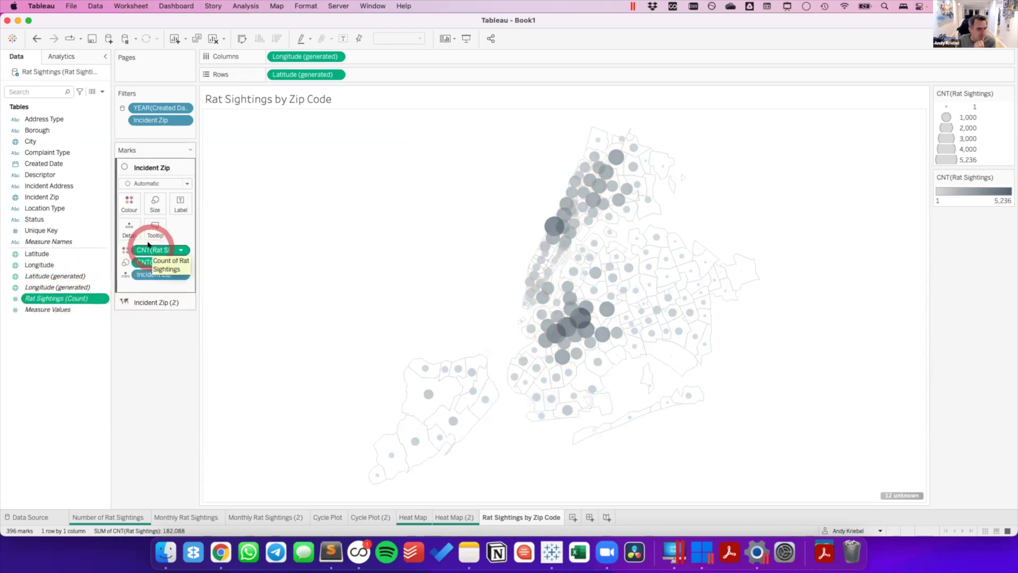
left_click(130, 202)
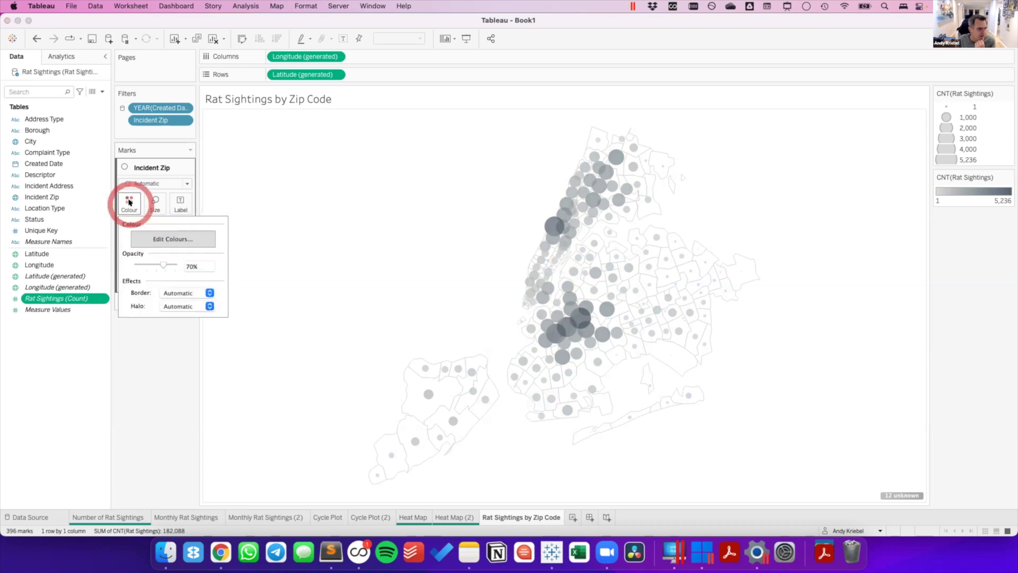
left_click(166, 238)
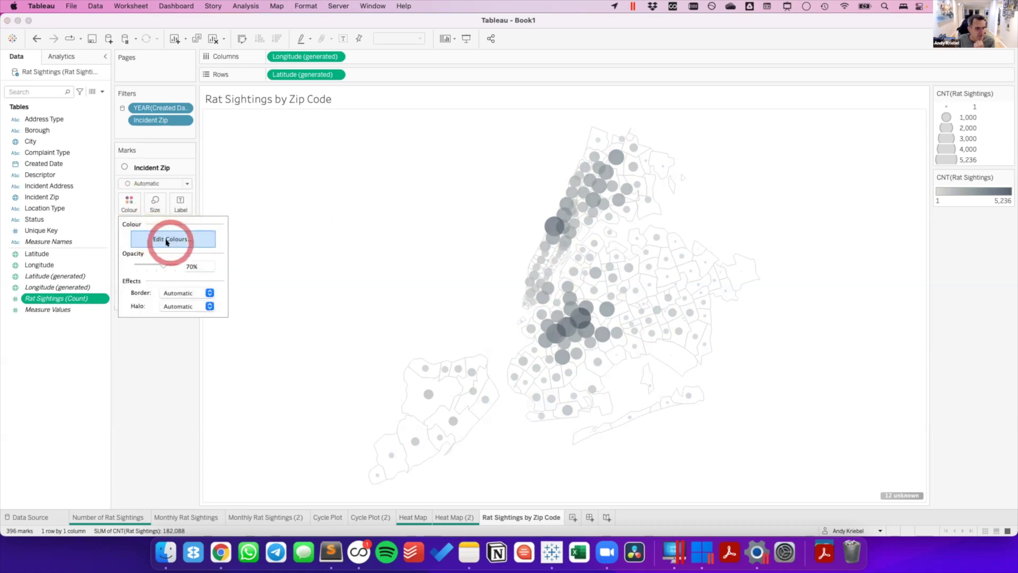
left_click(469, 218)
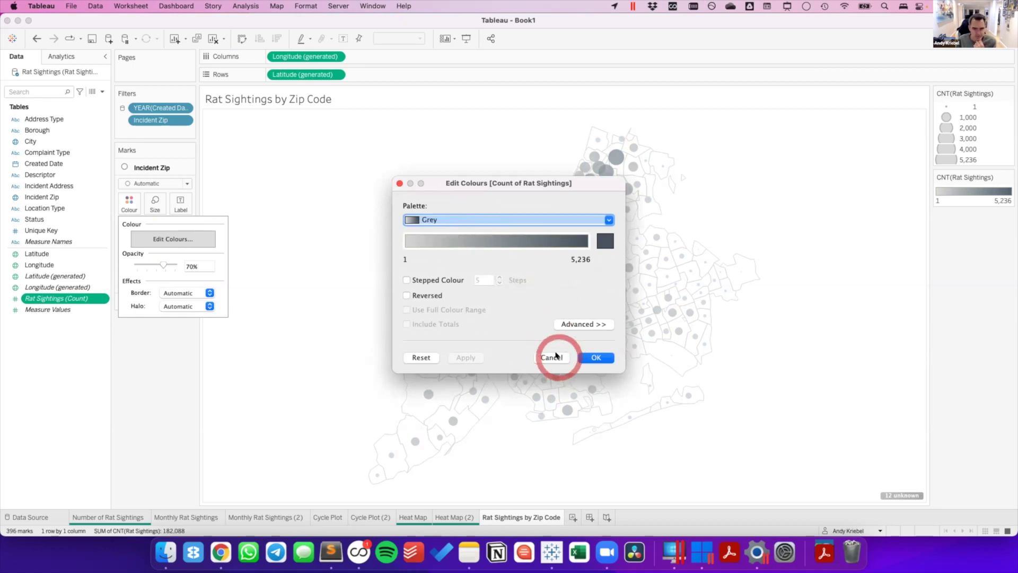
left_click(556, 356)
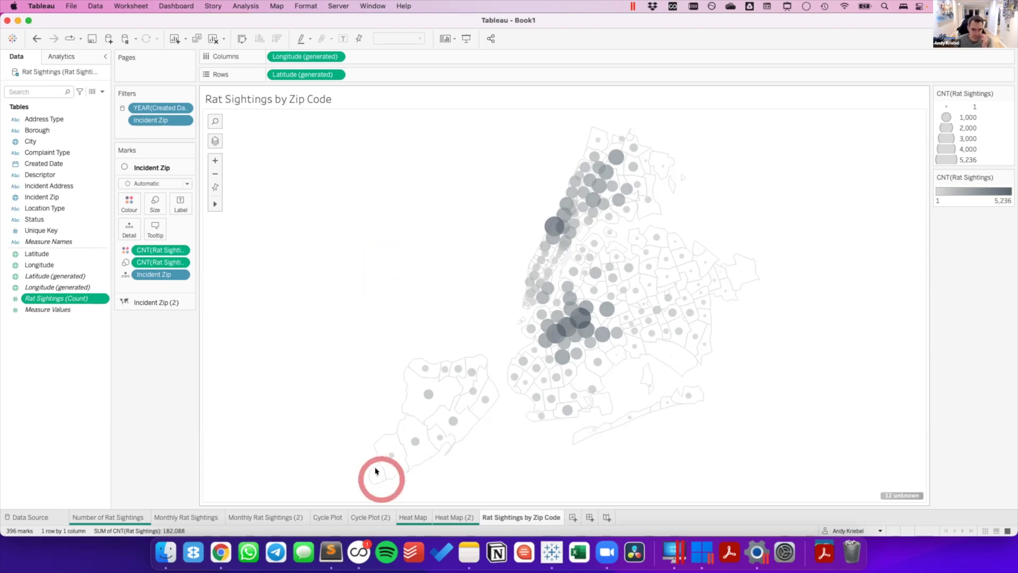
Give the Rat Sightings by Zip Code sheet tab the same green colour as the Heat Map tabs.
right_click(528, 517)
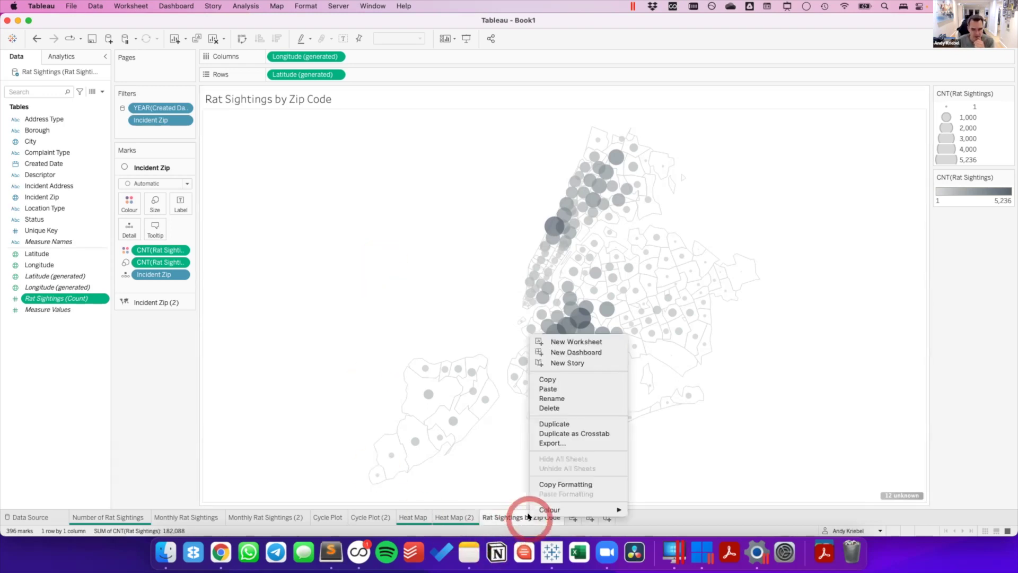
mouse_move(562, 509)
left_click(657, 516)
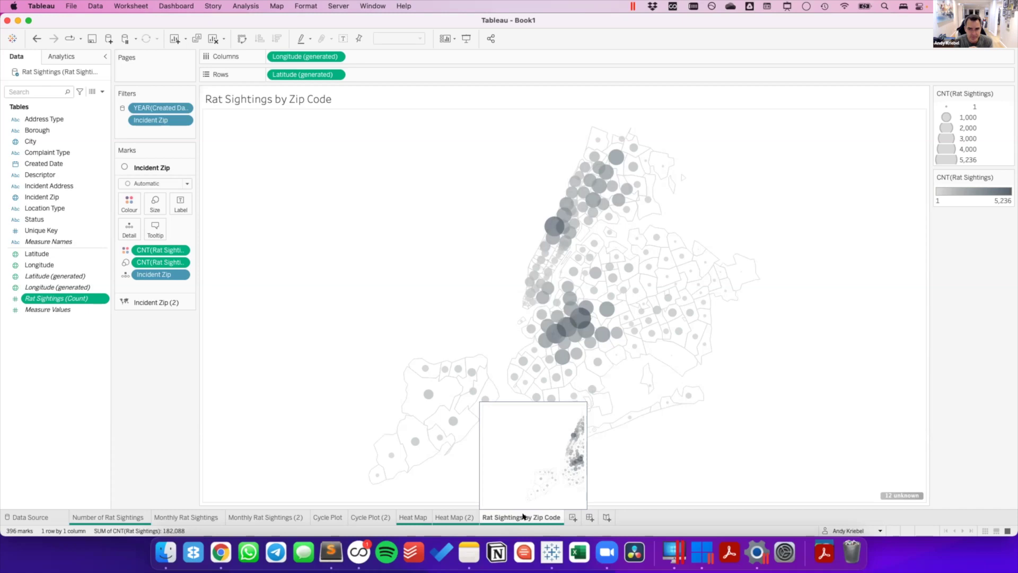
Add a new blank worksheet after the Rat Sightings by Zip Code sheet.
left_click(572, 515)
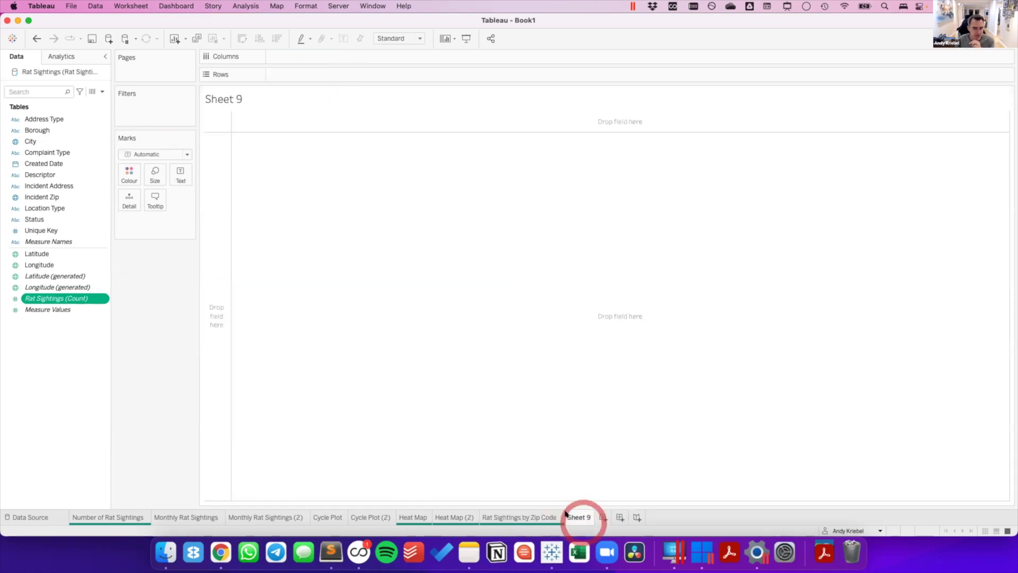
left_click(445, 450)
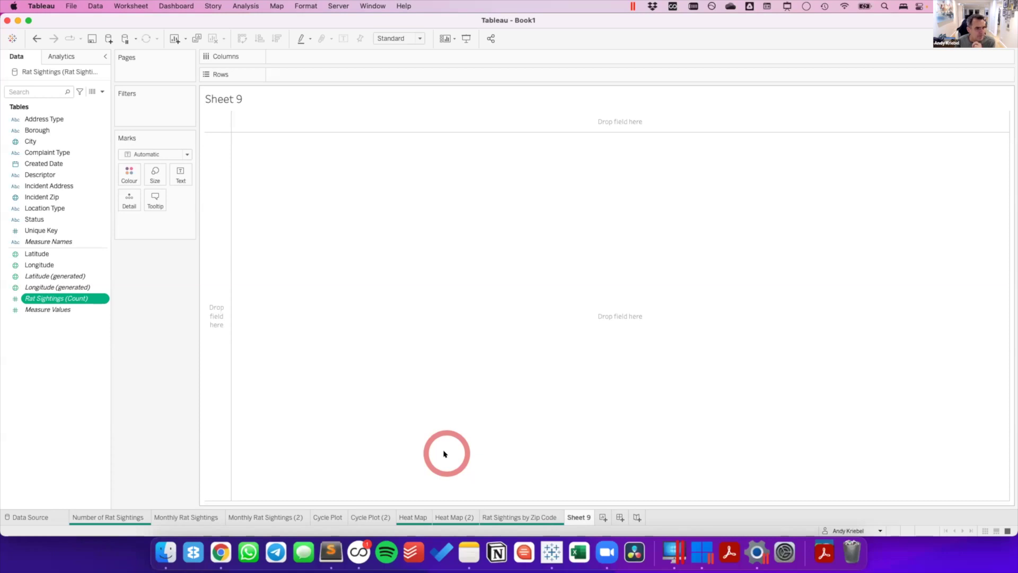
left_click(53, 253)
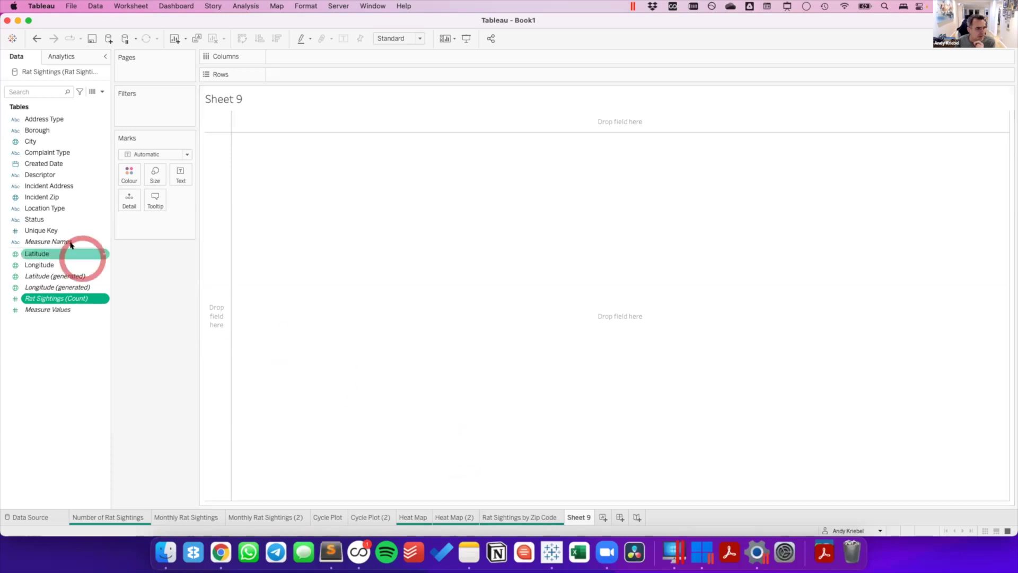
left_click(39, 265)
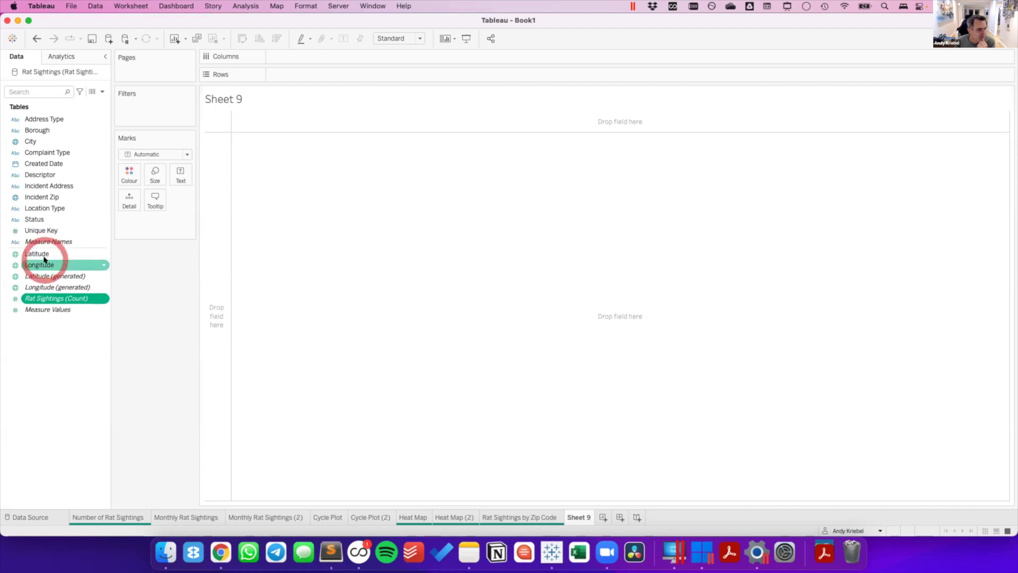
left_click(39, 253)
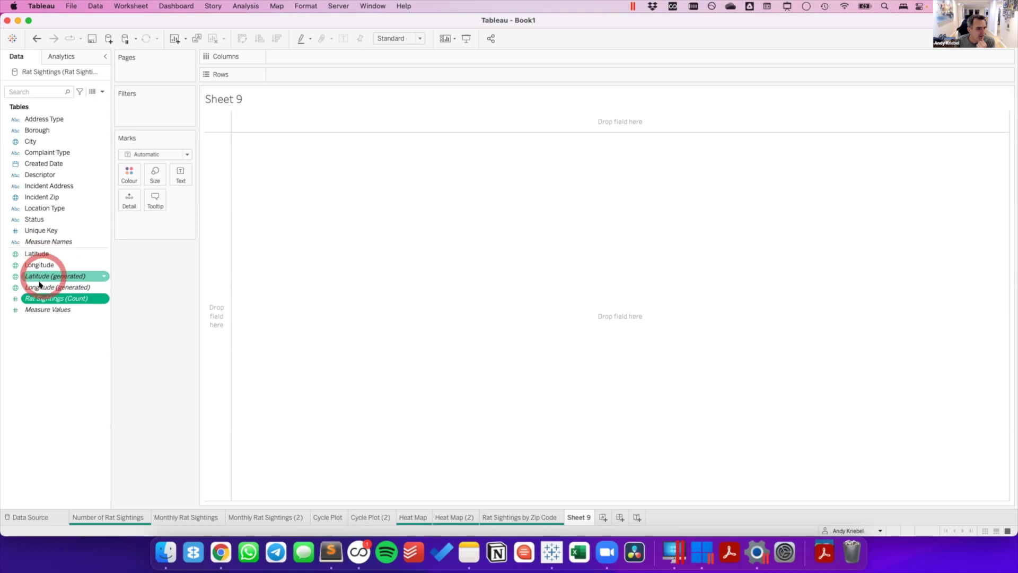
Try to map the sightings with Latitude on rows and Longitude on columns as averaged measures.
double_click(38, 253)
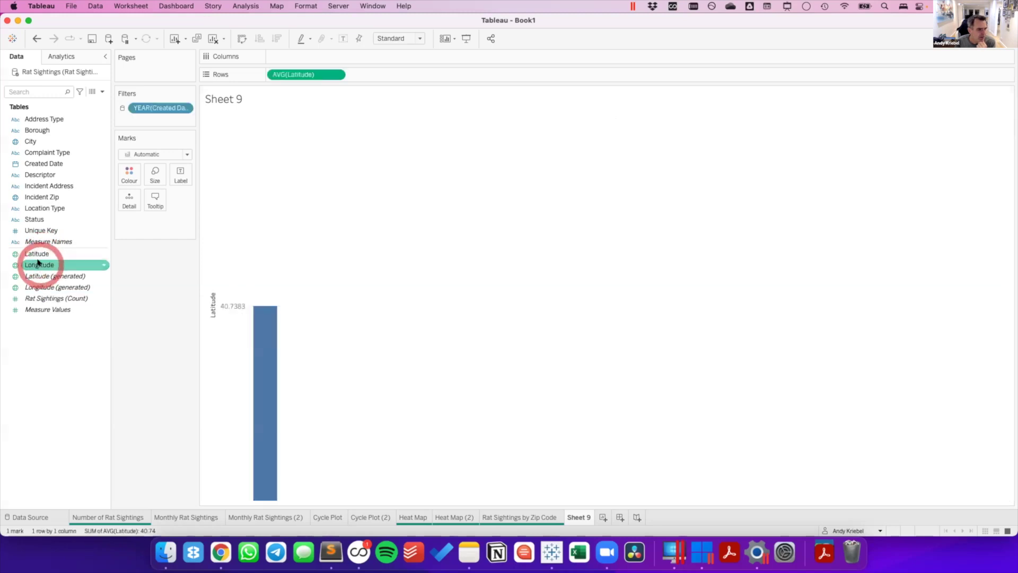
double_click(40, 265)
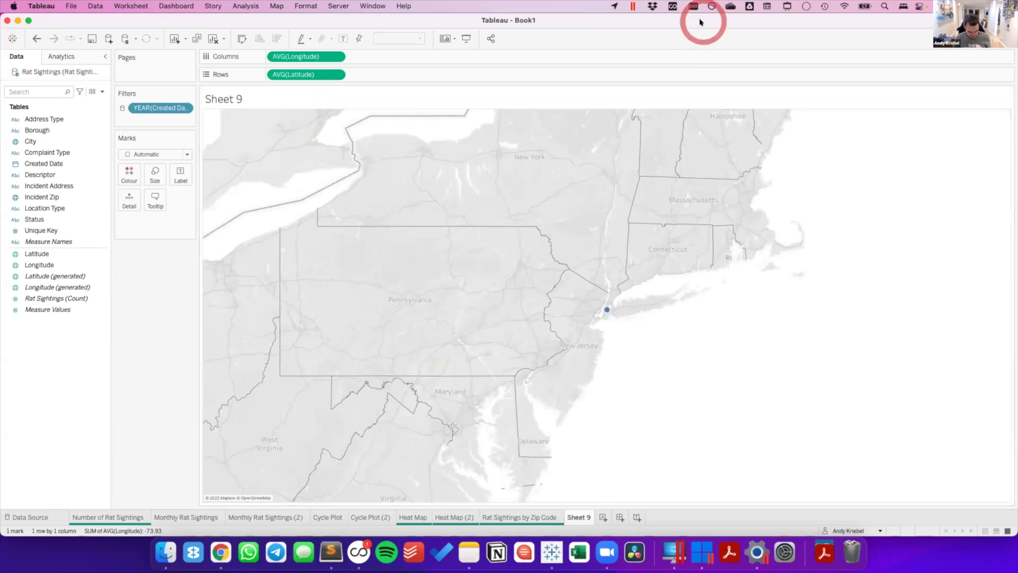
key("ctrl+shift+a")
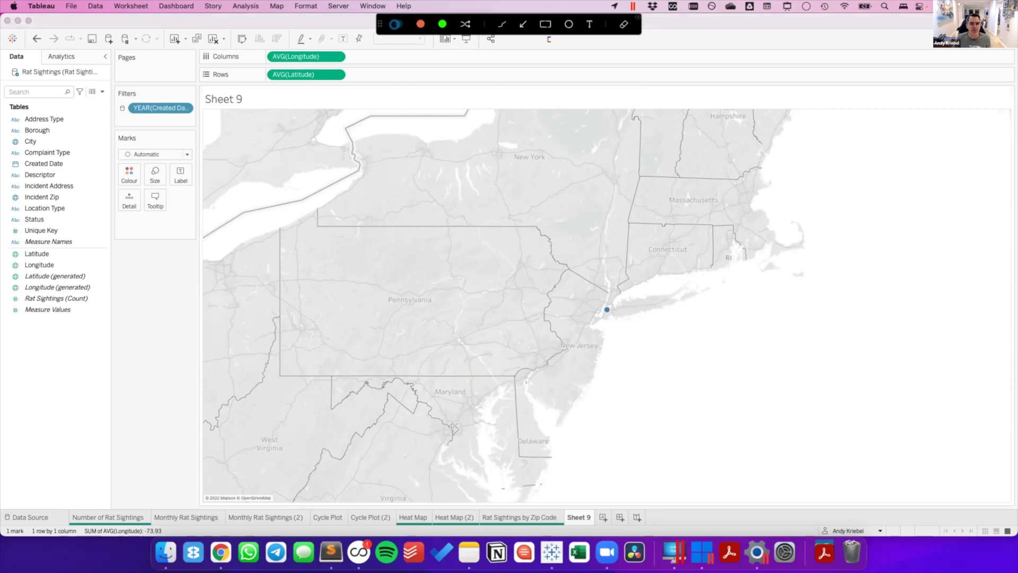
mouse_move(253, 41)
left_mouse_down()
mouse_move(259, 75)
mouse_move(359, 90)
left_mouse_up()
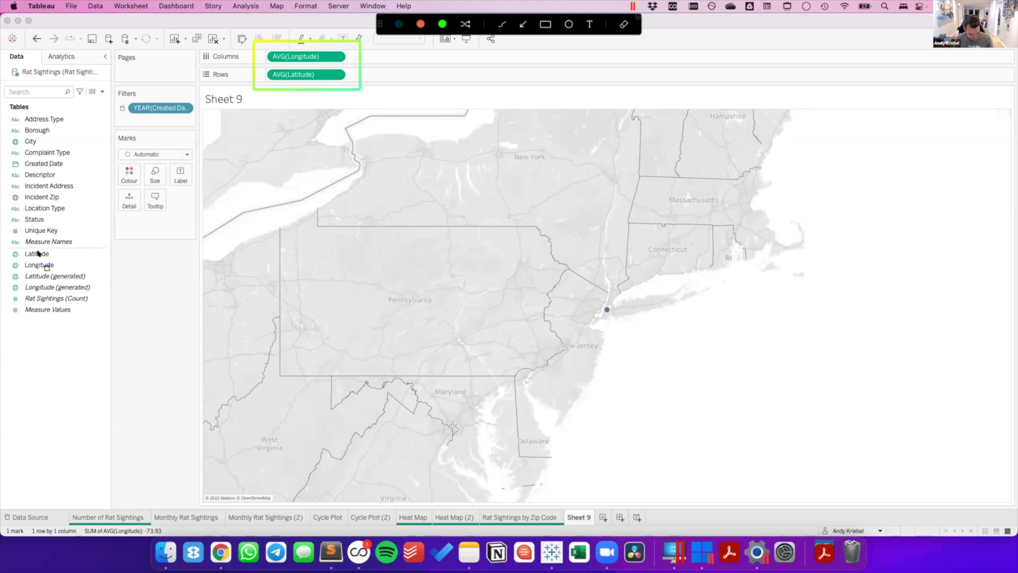
key("Escape")
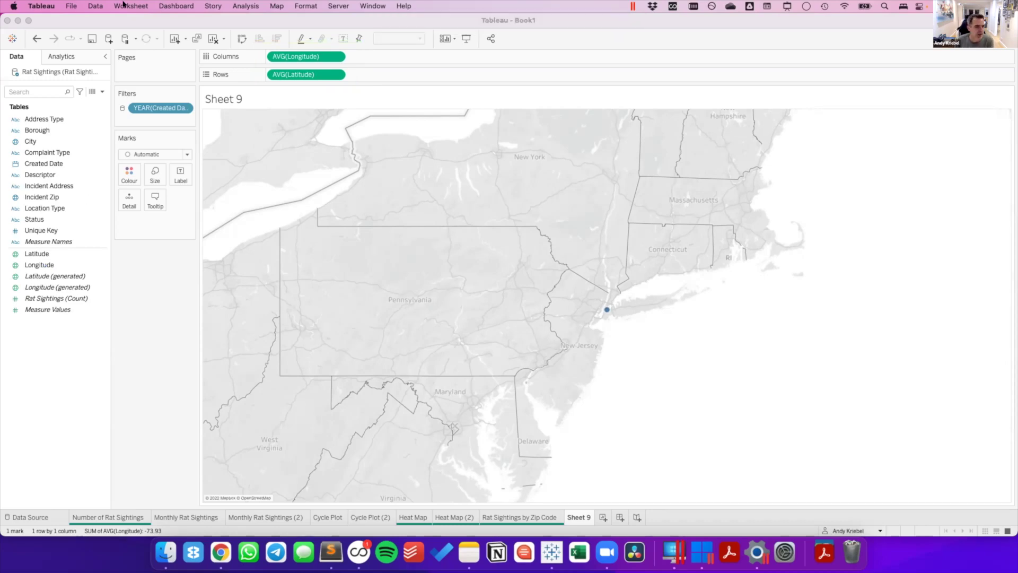
left_click(33, 39)
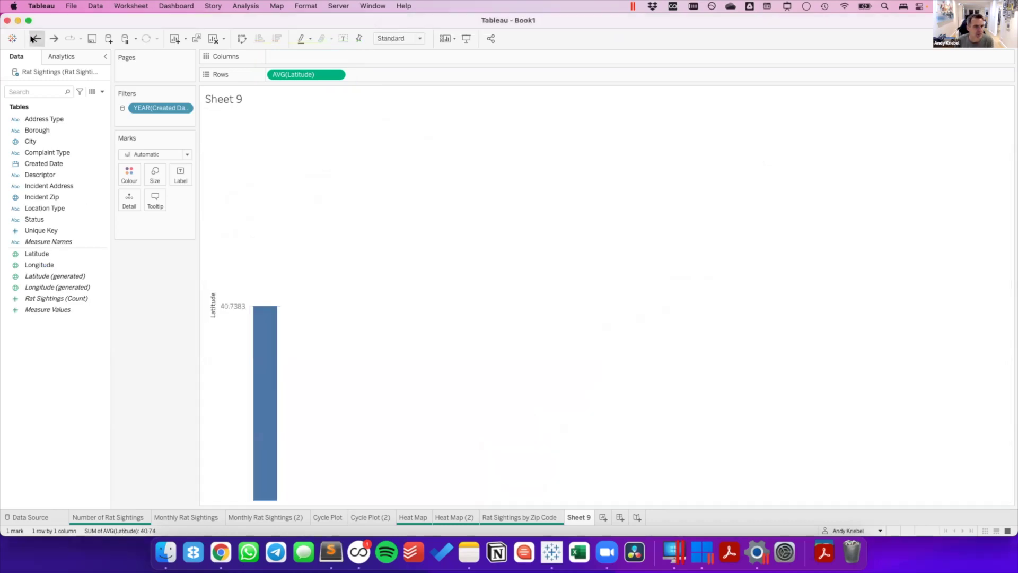
left_click(33, 39)
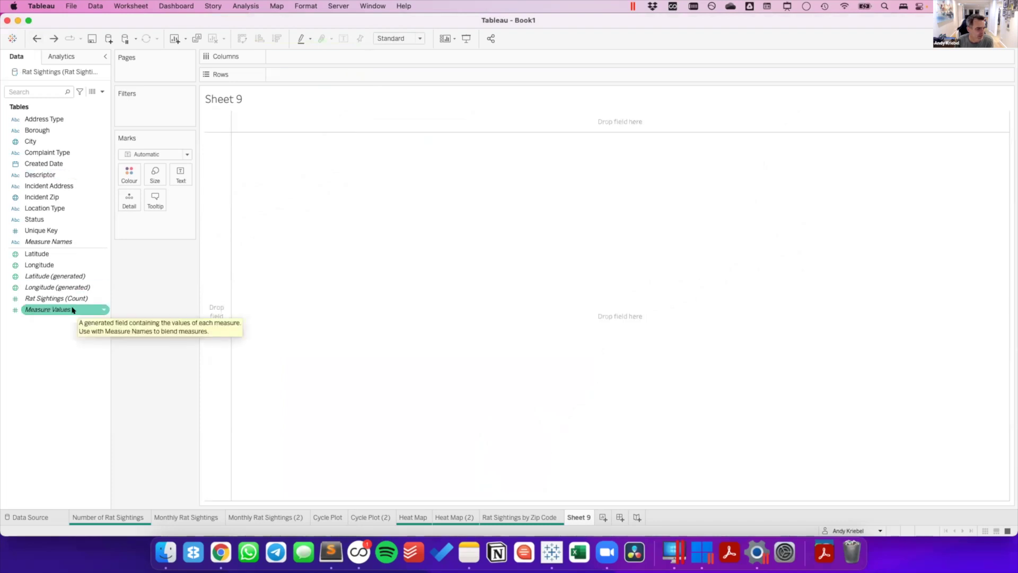
Convert Latitude and Longitude to dimensions and map the individual sightings with Longitude on columns and Latitude on rows.
left_click_drag(40, 254, 46, 217)
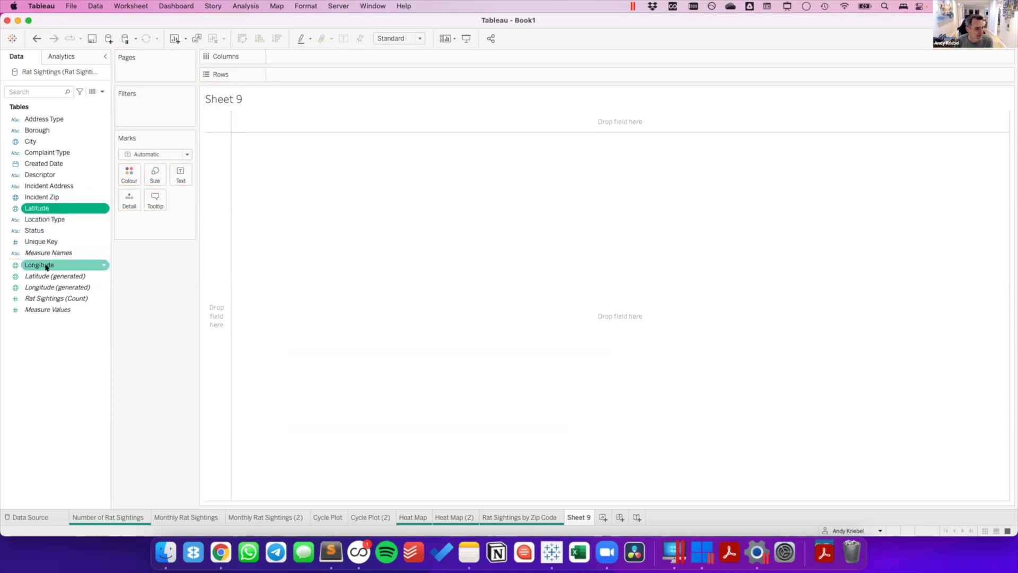
left_click_drag(46, 266, 46, 230)
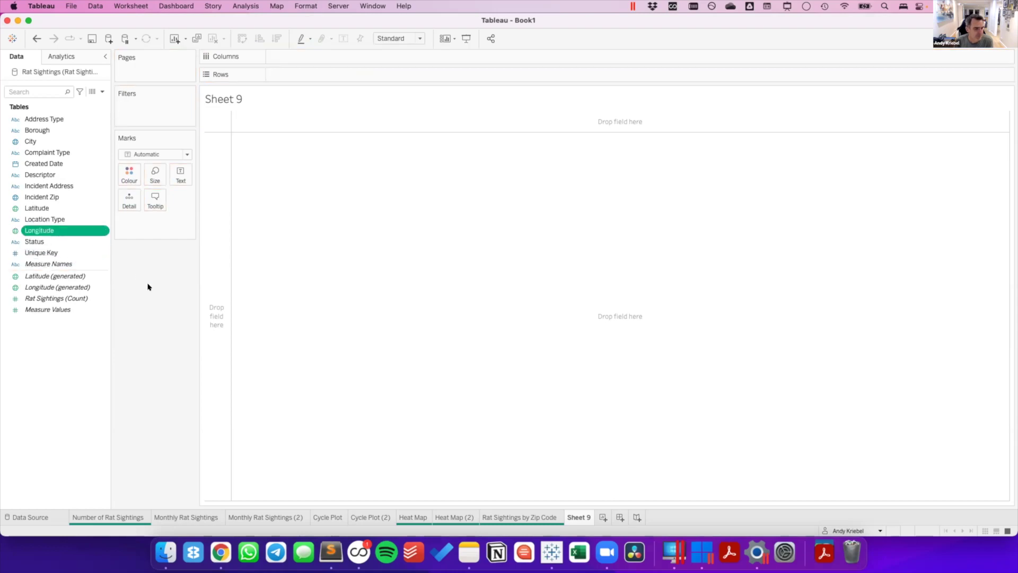
double_click(38, 208)
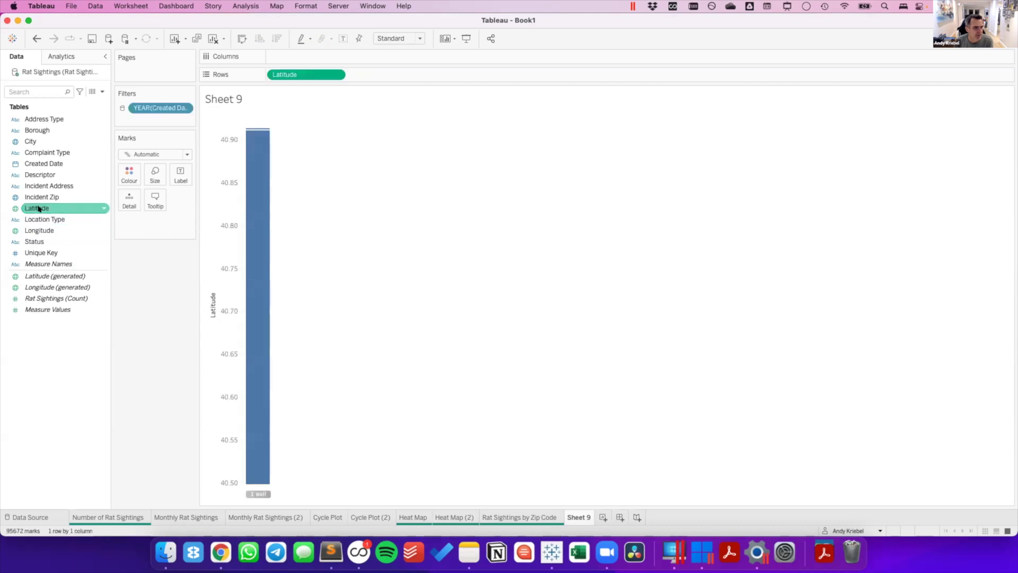
double_click(38, 230)
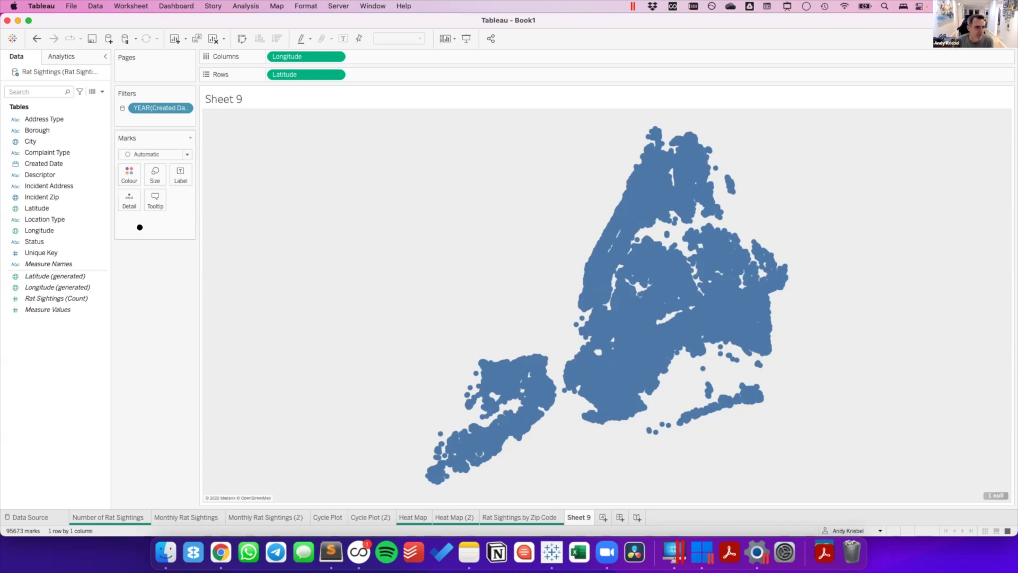
Change the mark type of the sightings map to Density.
left_click(125, 169)
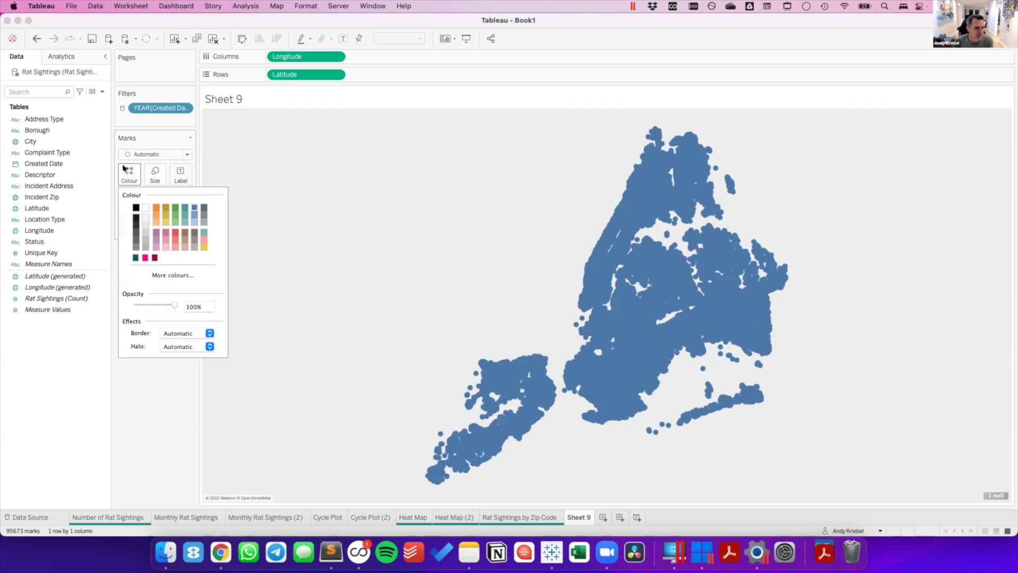
left_click(141, 396)
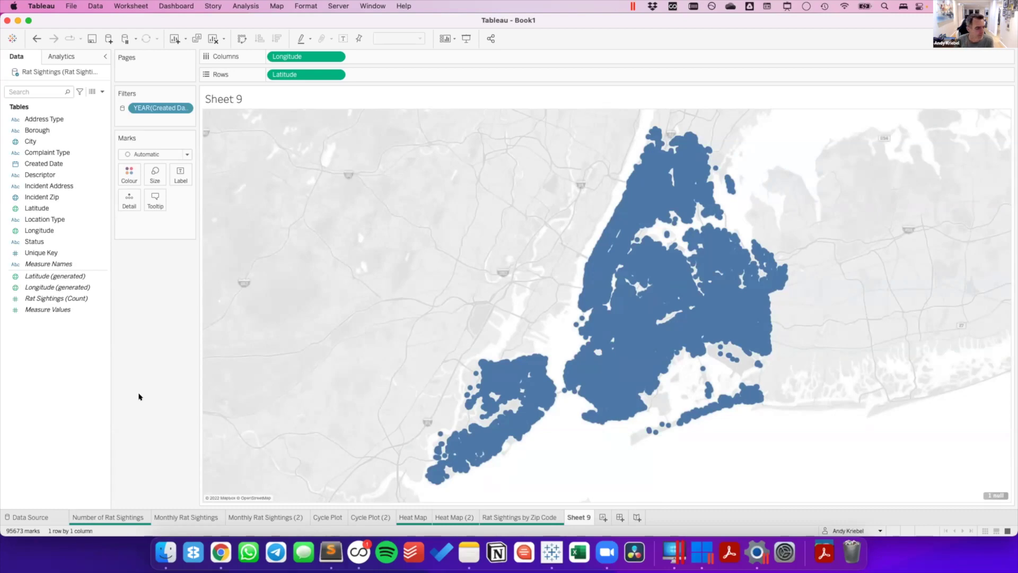
left_click(139, 153)
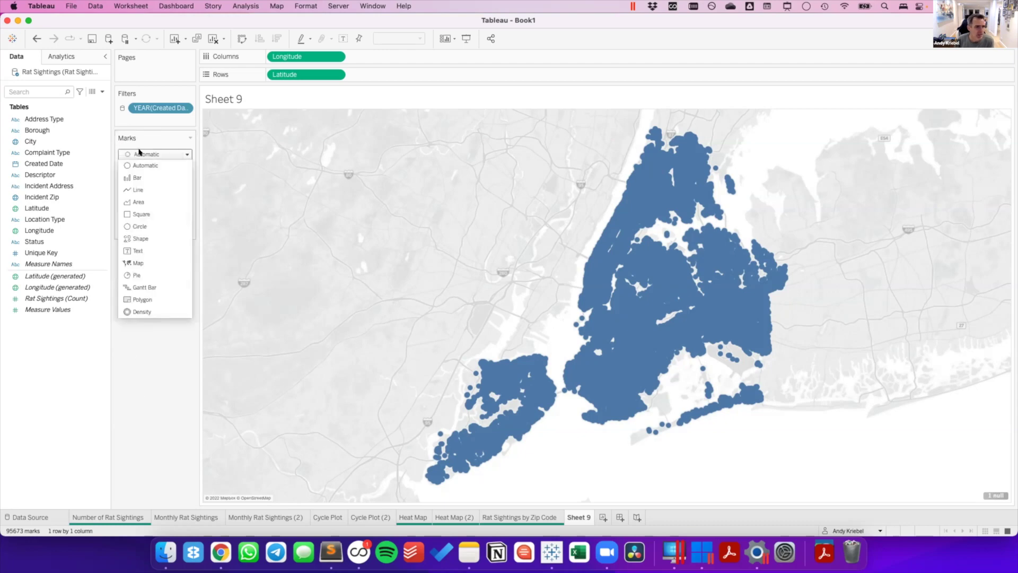
left_click(141, 311)
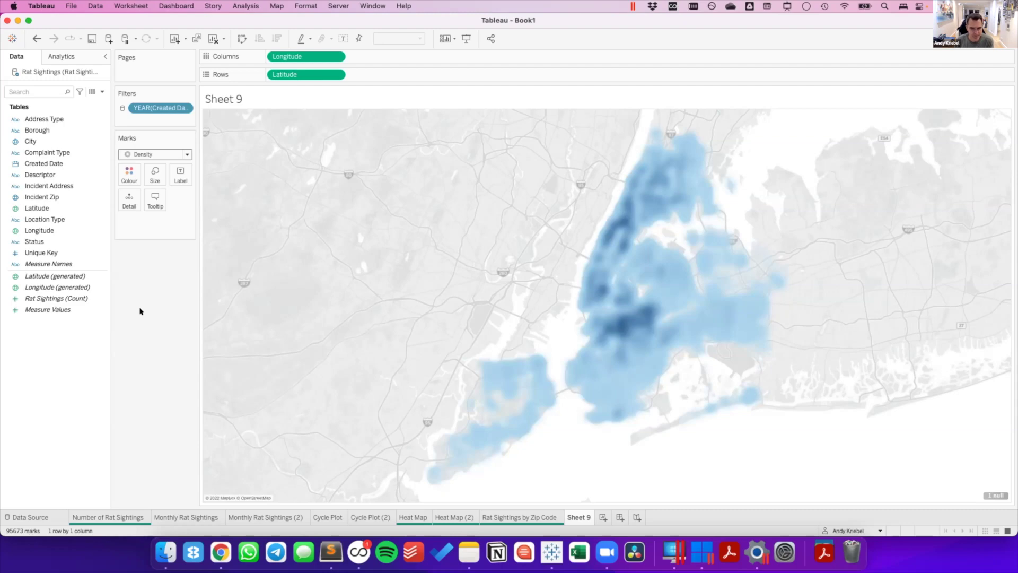
Try the Density Blue Dark palette on the density marks, and settle on Density Red Dark.
left_click(129, 174)
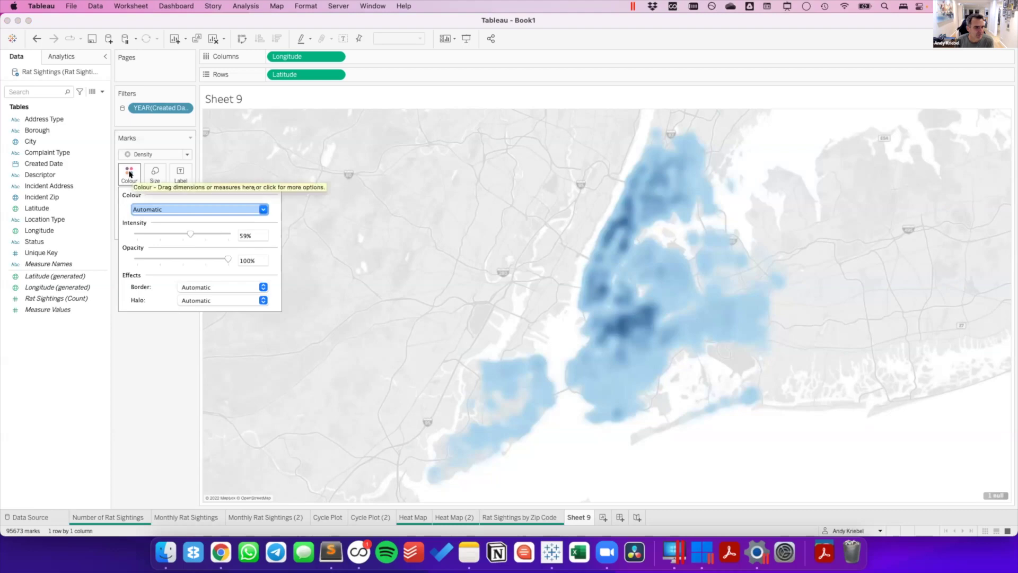
left_click(157, 209)
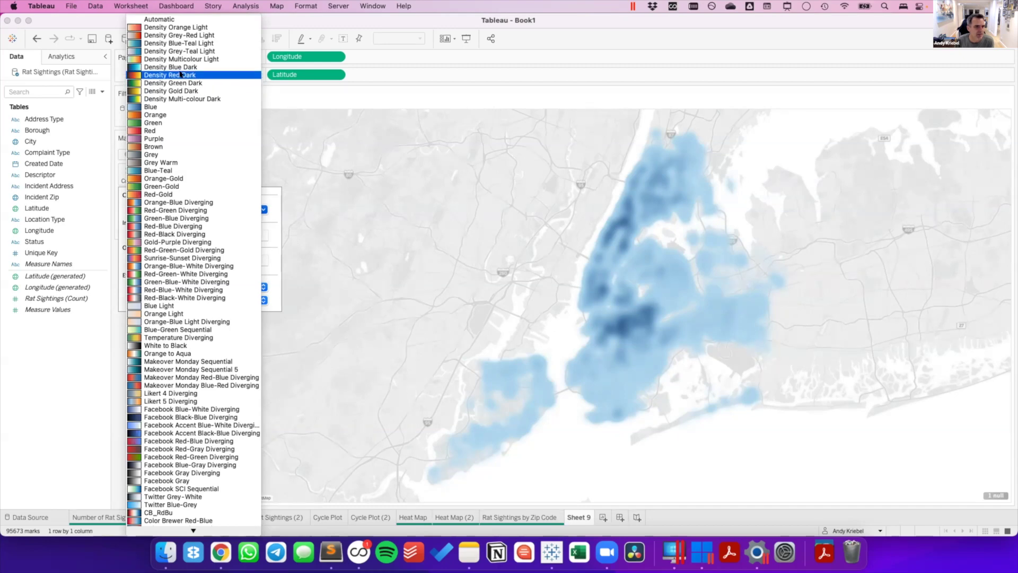
left_click(412, 276)
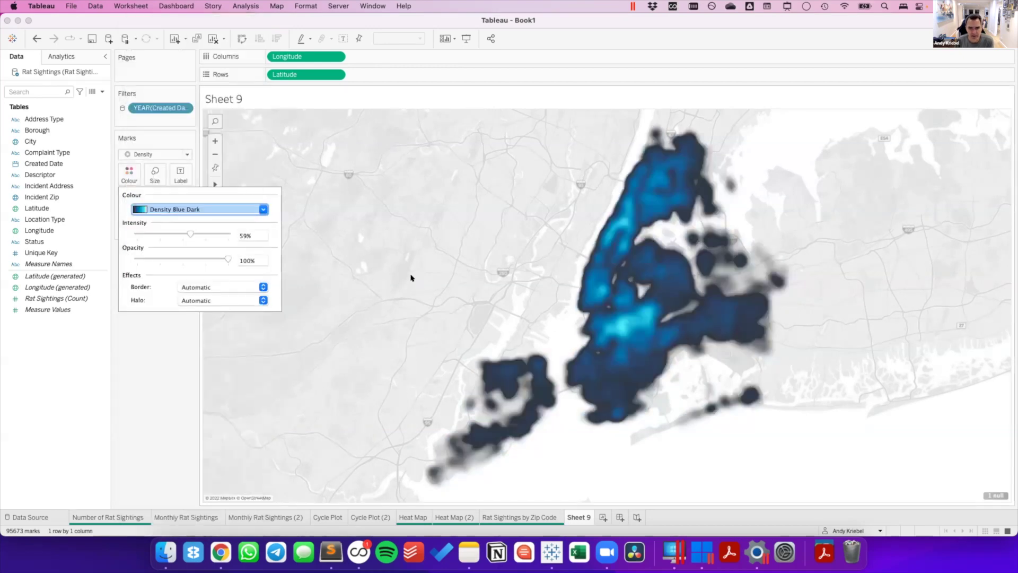
left_click(173, 209)
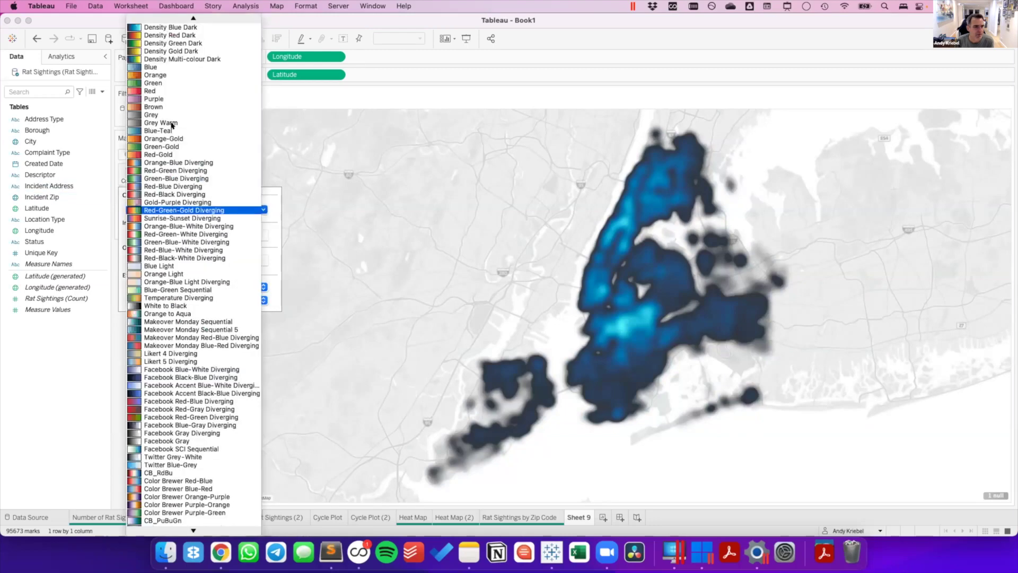
scroll(170, 73, "up", 3)
left_click(167, 74)
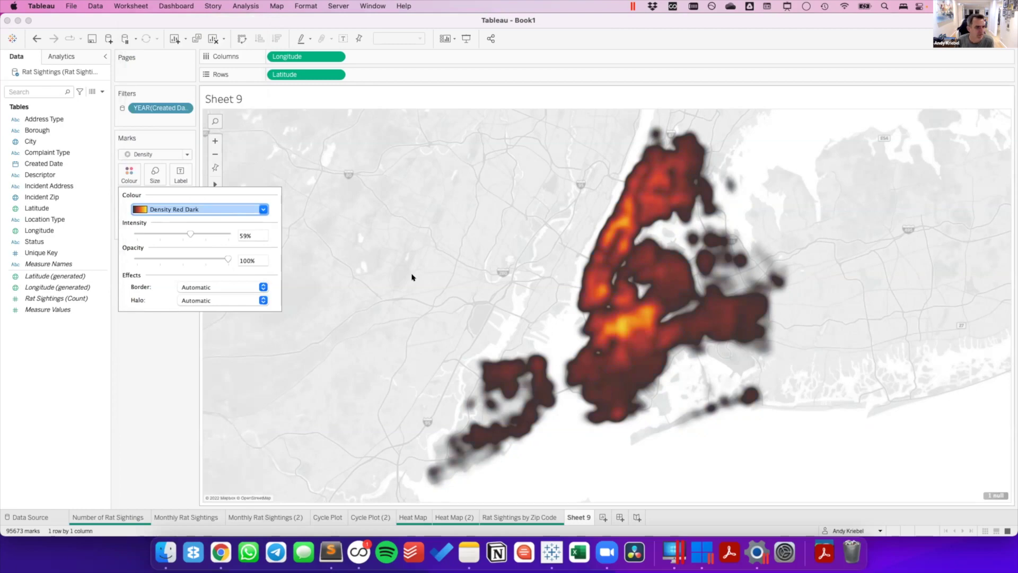
left_click(147, 335)
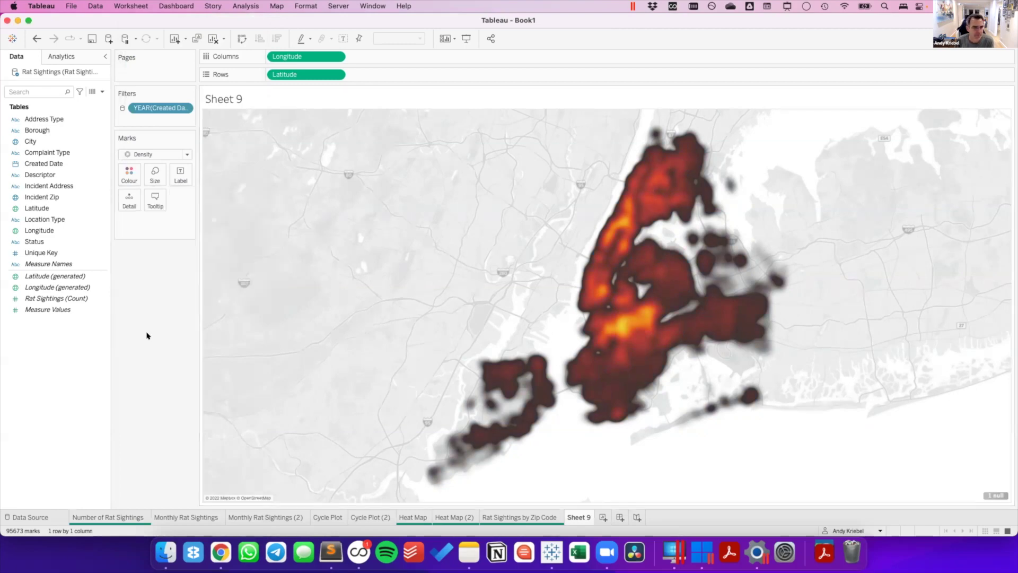
Reduce the size of the density marks to about a quarter of the size range, and go back to the Rat Sightings by Zip Code sheet.
left_click(150, 175)
left_click_drag(191, 200, 173, 201)
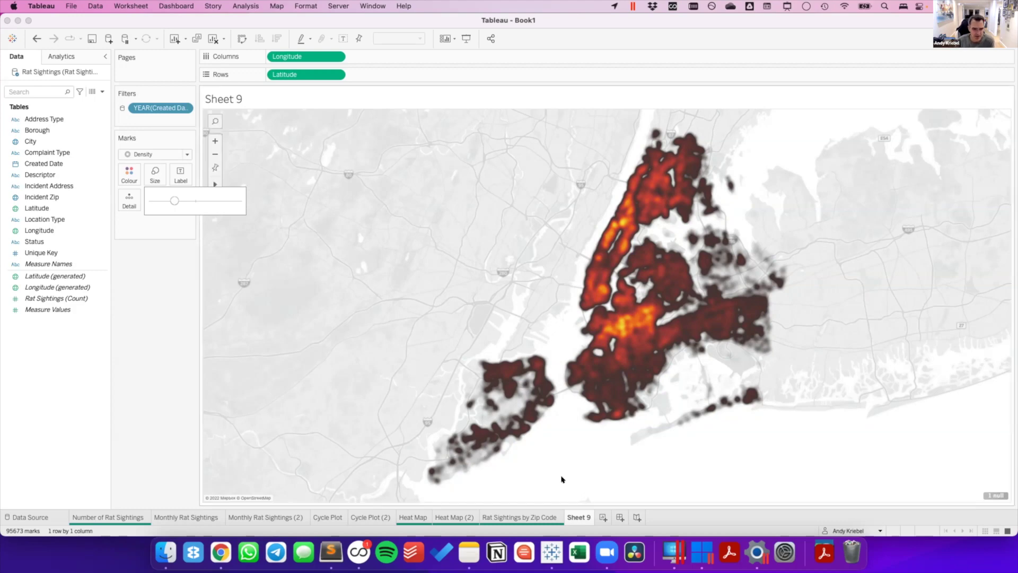
left_click(505, 516)
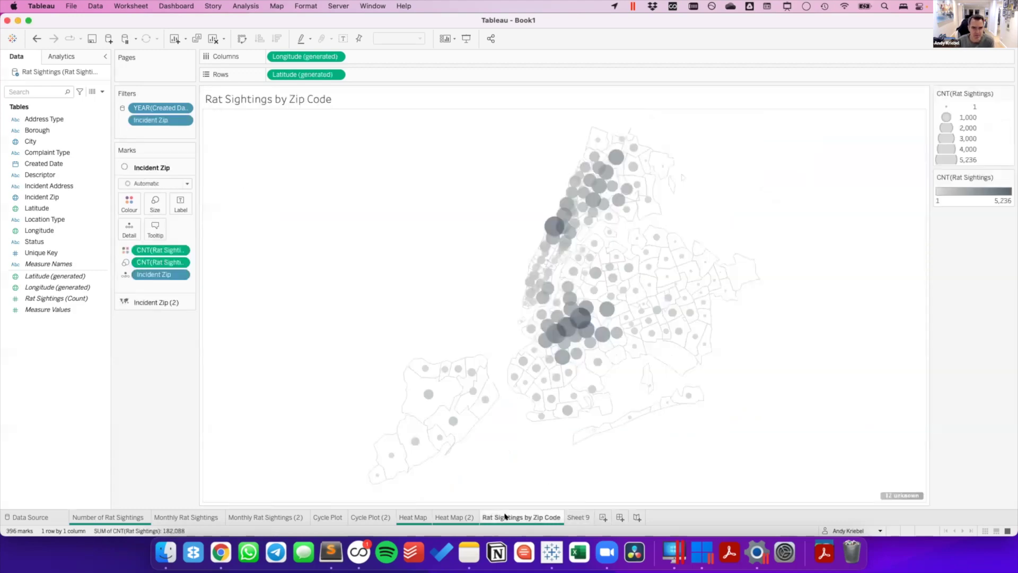
Rename Sheet 9 as Density Map and colour its sheet tab green.
left_click(573, 516)
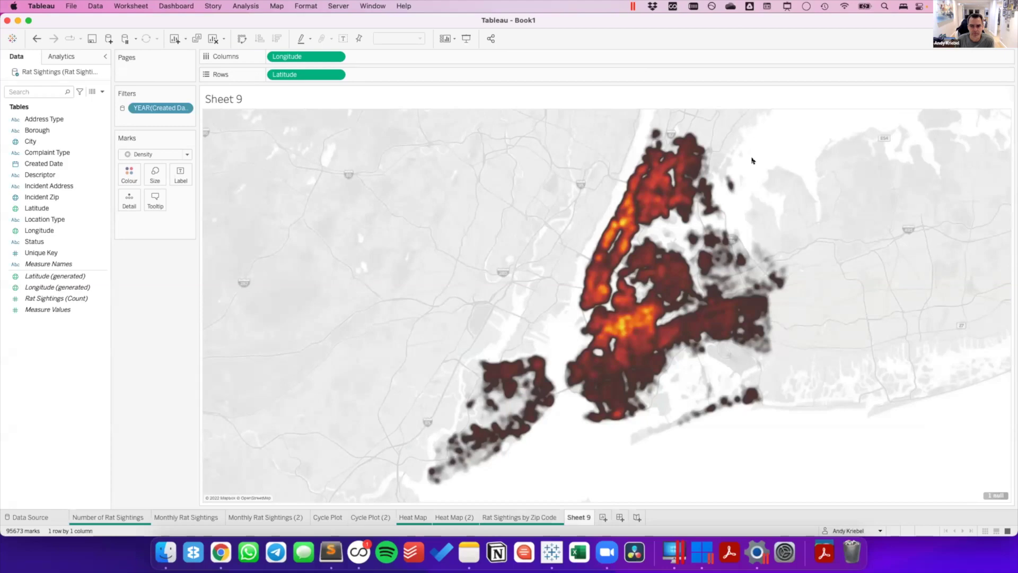
double_click(573, 516)
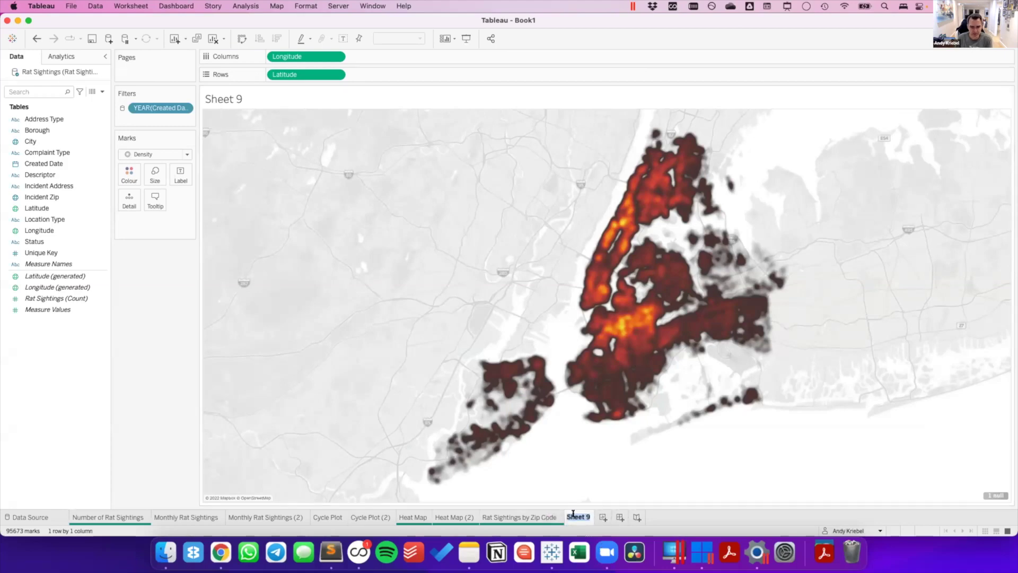
type("De")
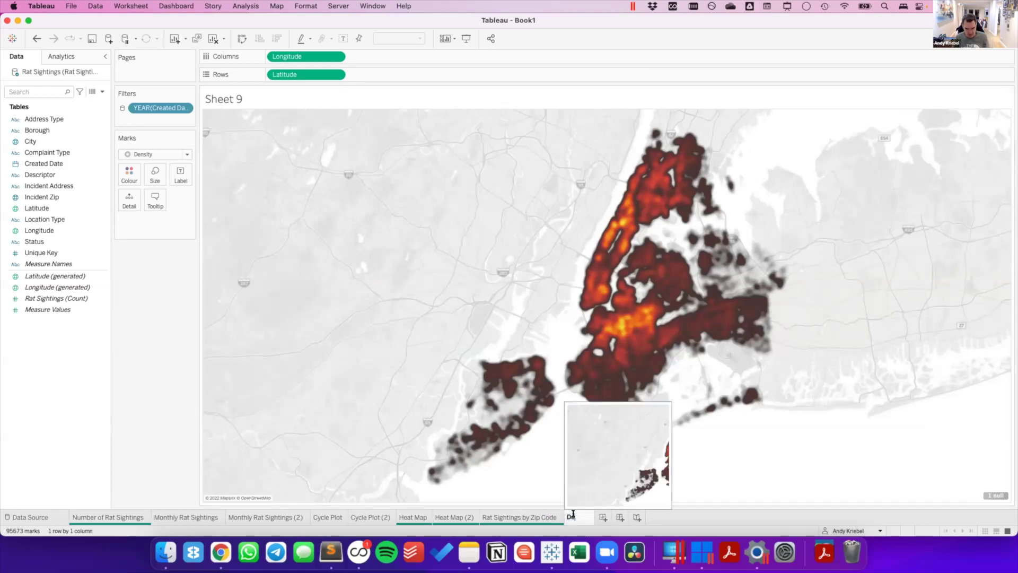
type("nsity Map")
key("Return")
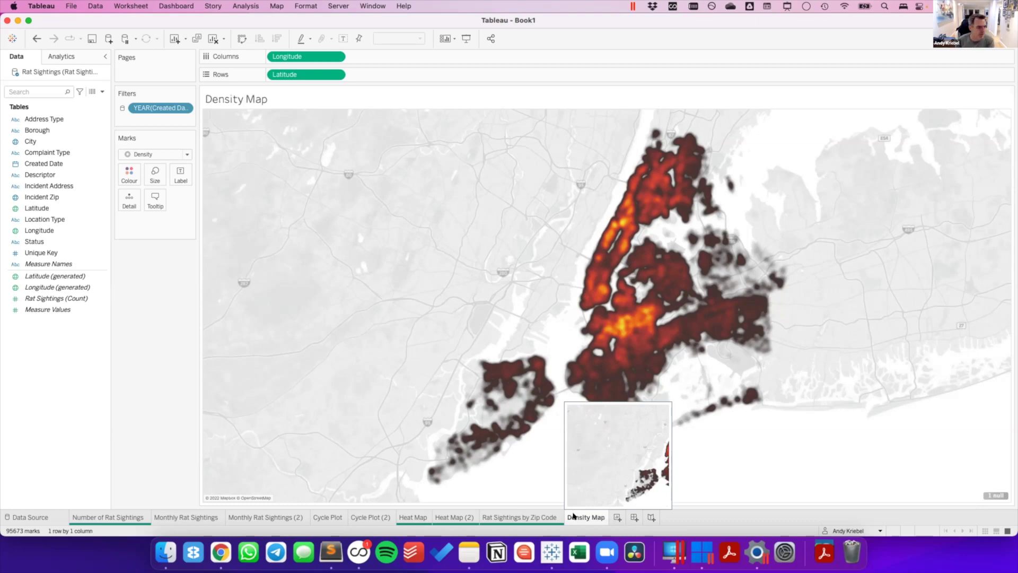
right_click(582, 515)
mouse_move(631, 507)
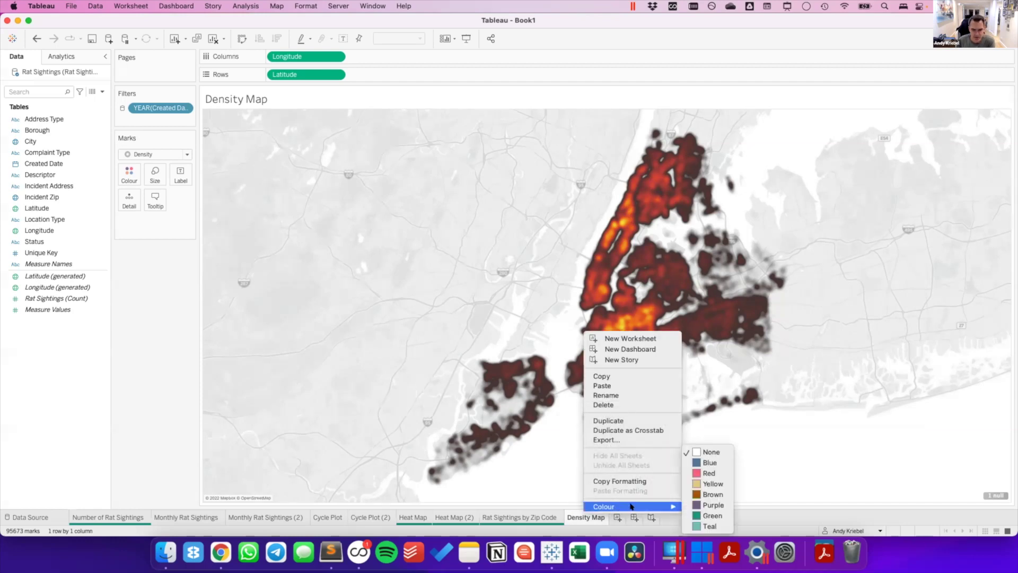
left_click(707, 514)
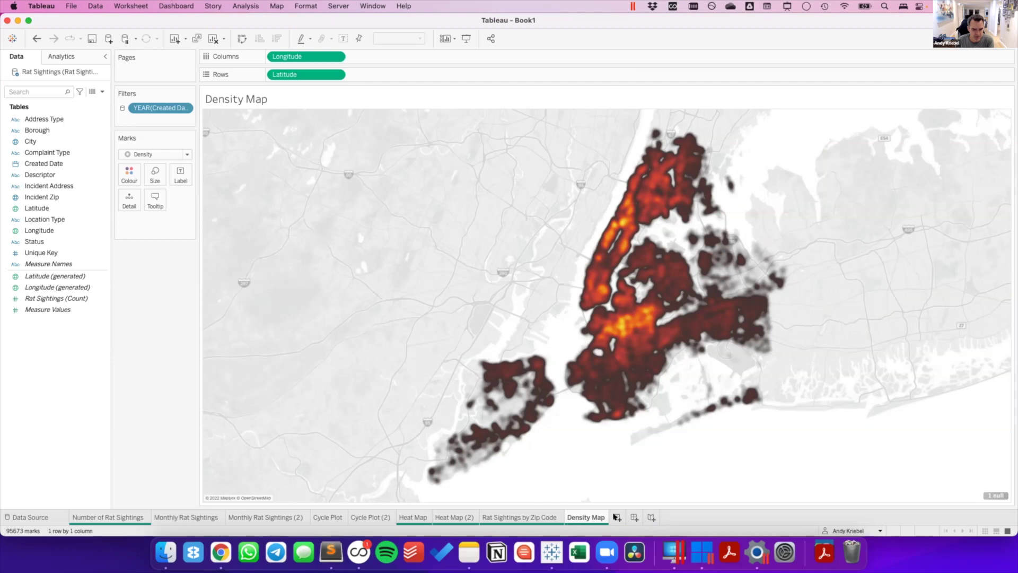
Add a new worksheet and place Location Type on rows.
left_click(617, 517)
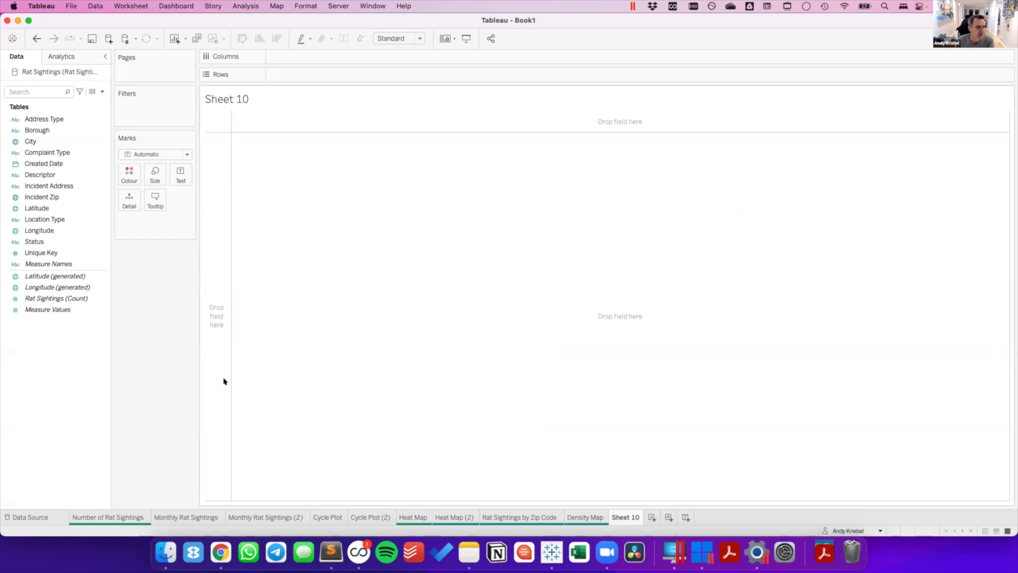
left_click(48, 309)
left_click(45, 208)
left_click(45, 218)
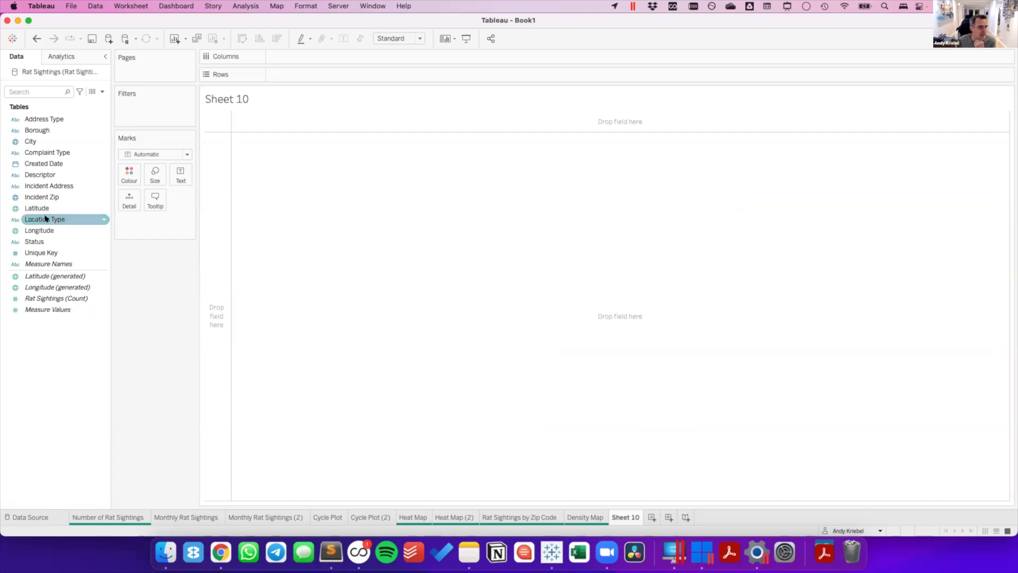
left_click_drag(45, 218, 209, 201)
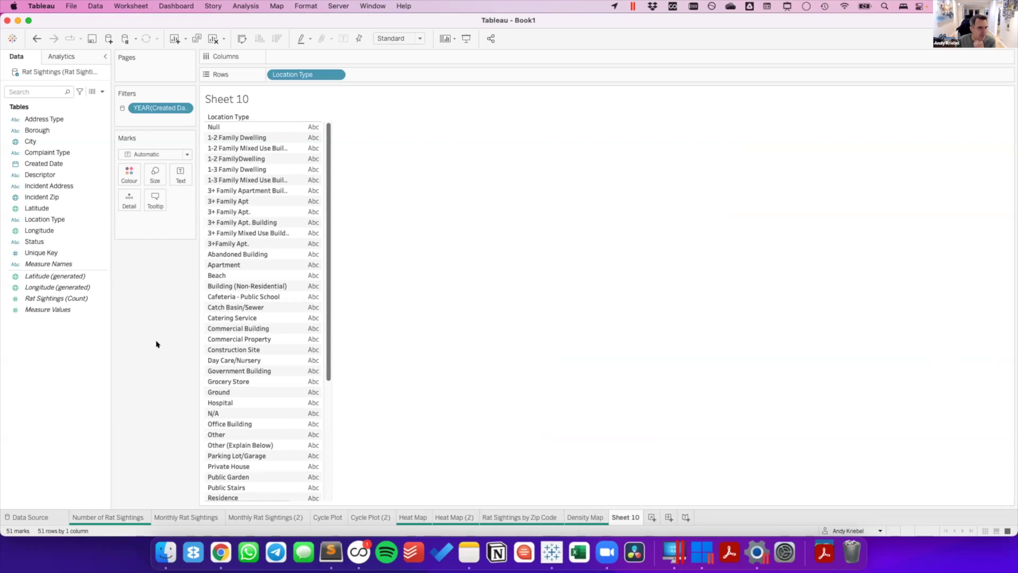
Show the count of Rat Sightings on columns as bars and sort the location types in descending order.
left_click(45, 297)
left_click_drag(46, 297, 285, 55)
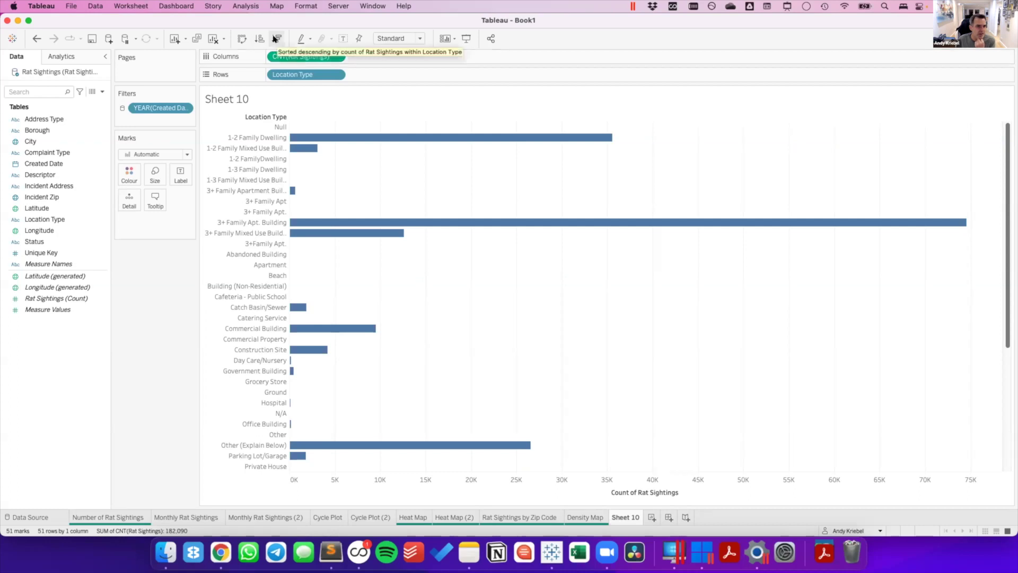
left_click(275, 39)
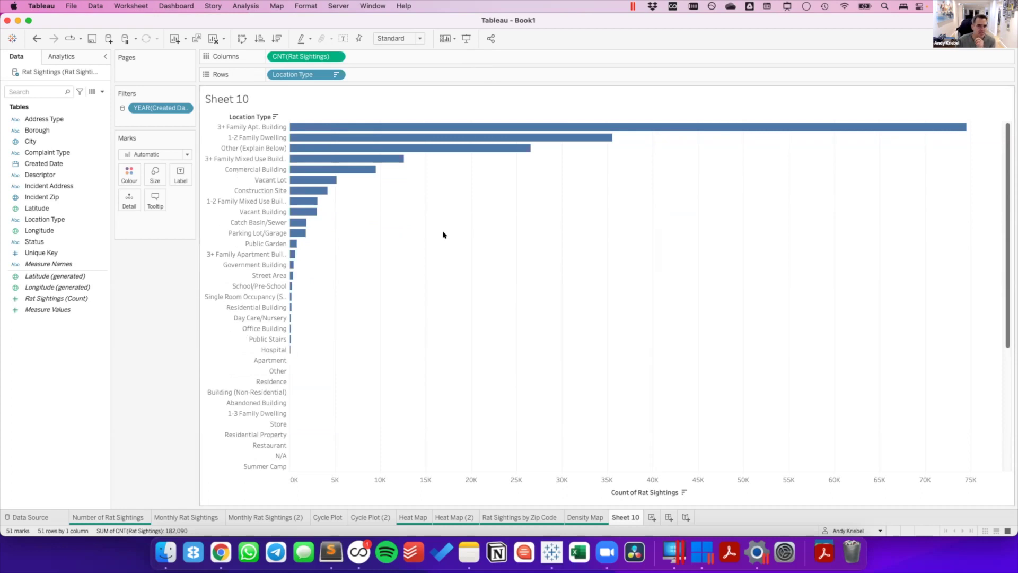
Filter Location Type to the top 10 by count of Rat Sightings.
mouse_move(405, 126)
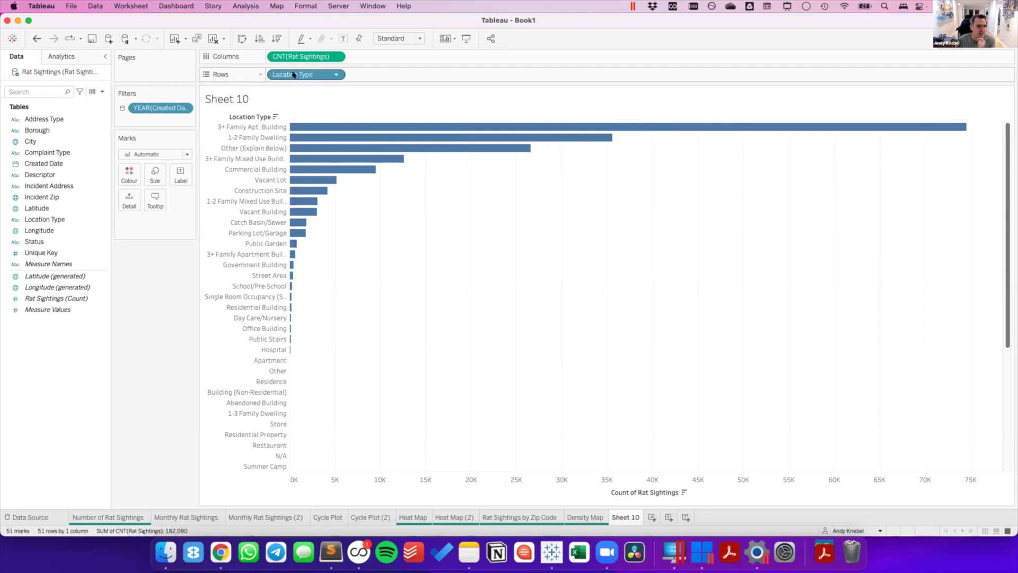
left_click(335, 75)
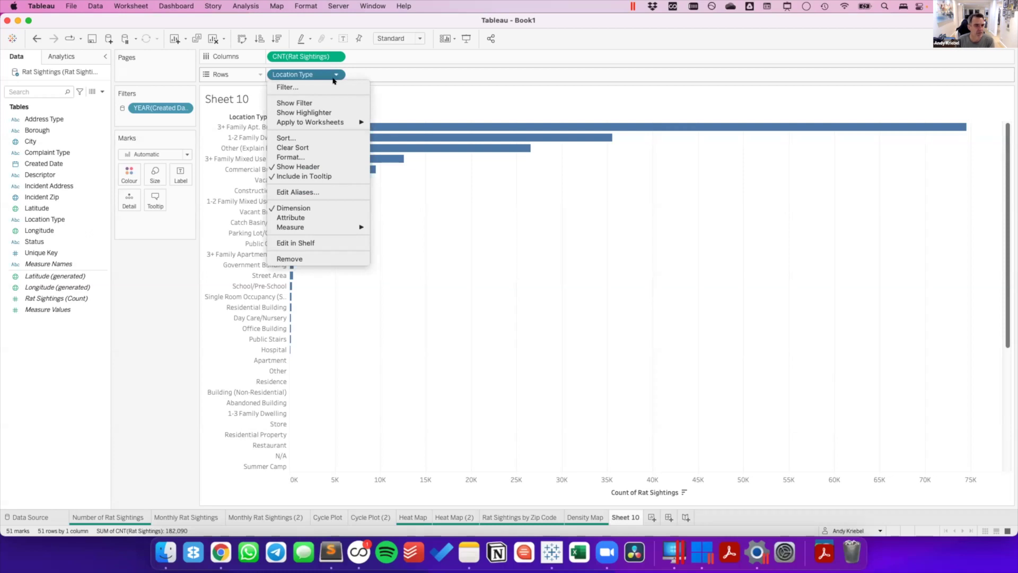
left_click(333, 86)
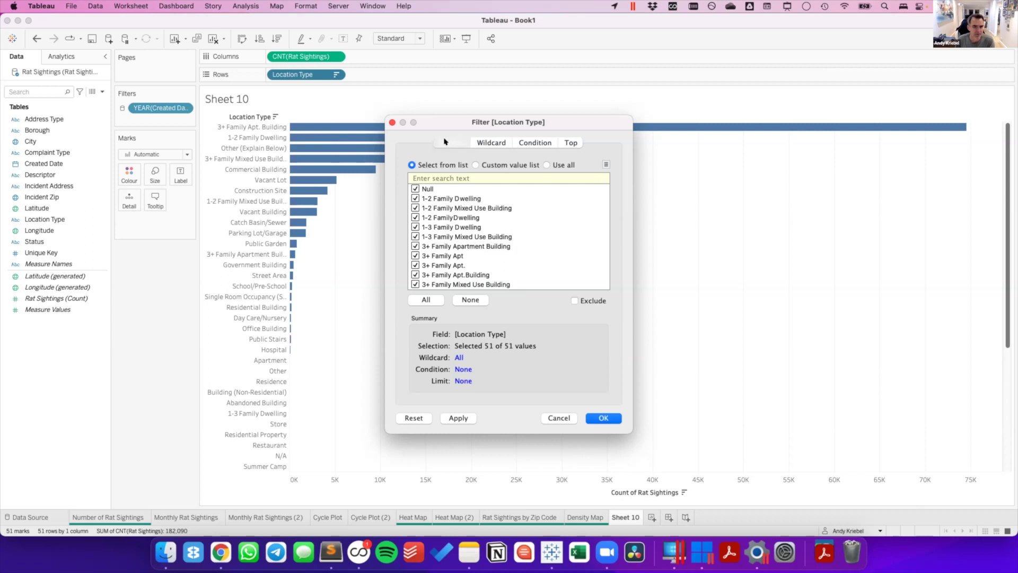
left_click(546, 165)
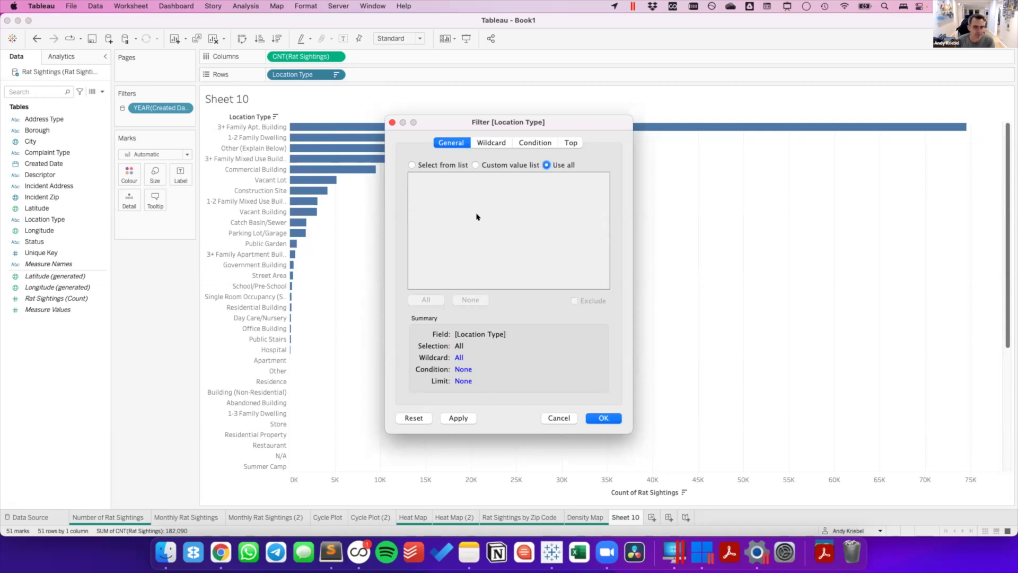
left_click(572, 142)
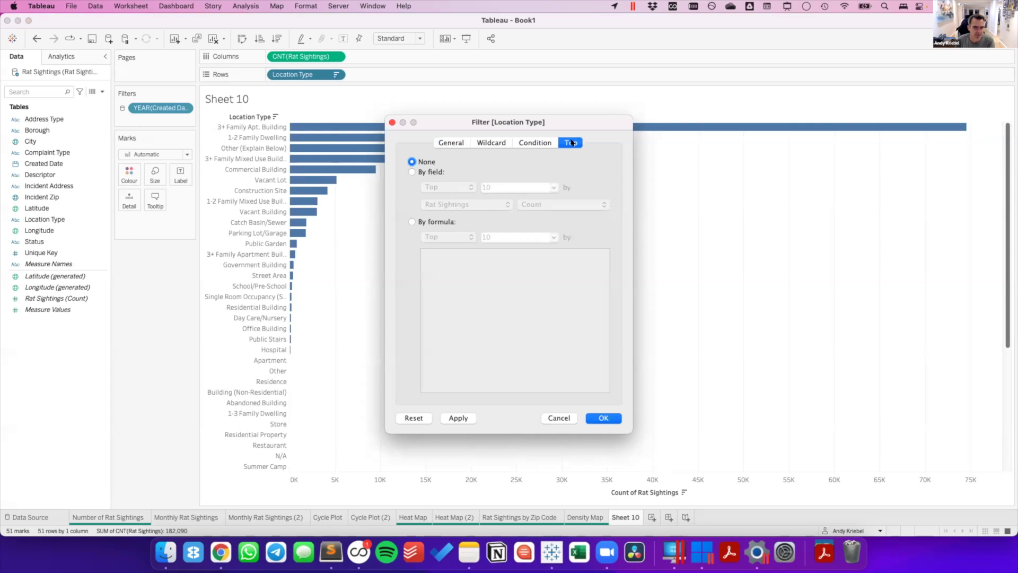
left_click(412, 172)
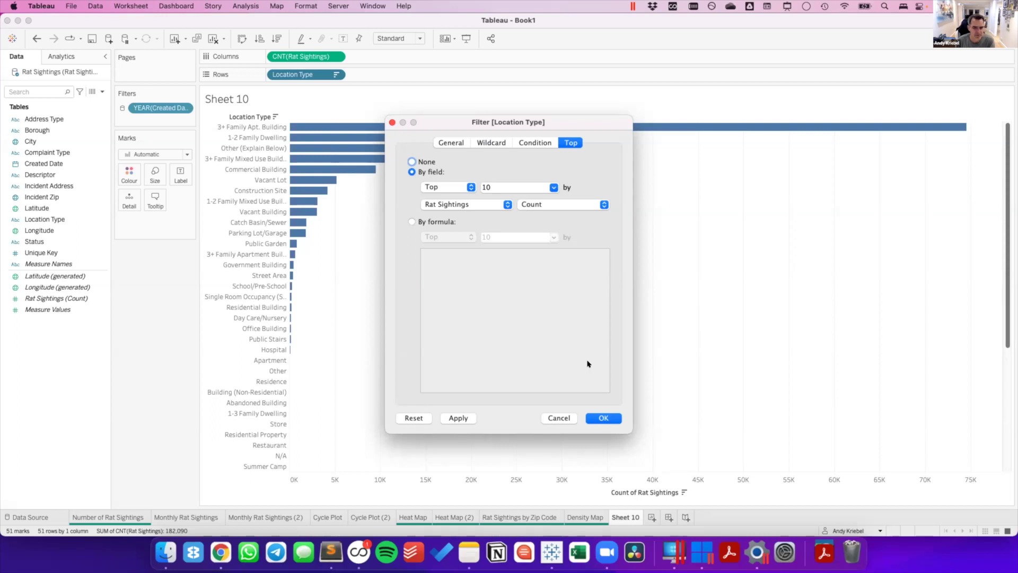
left_click(600, 418)
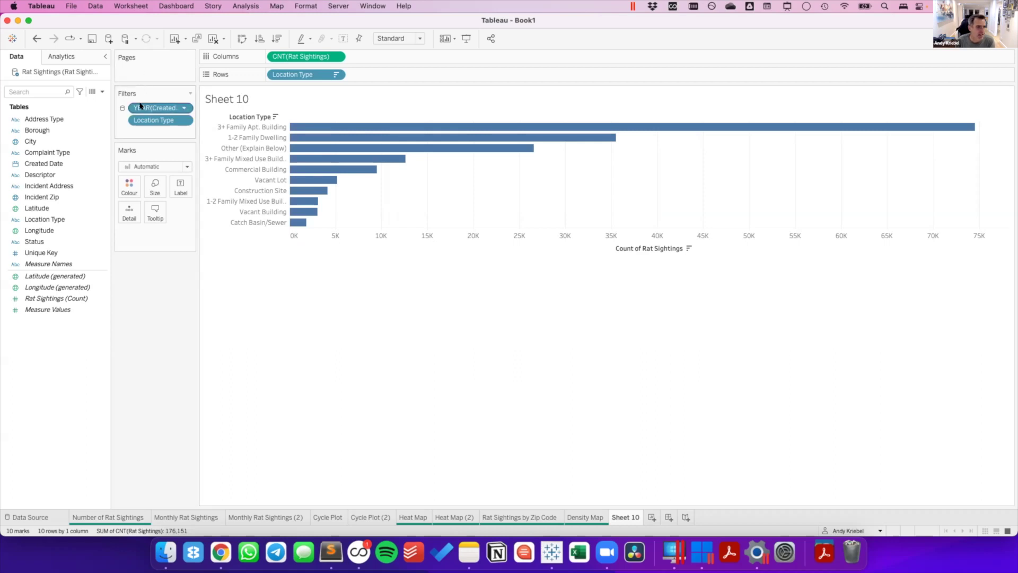
Open the options of the Created Date year filter.
left_click(182, 108)
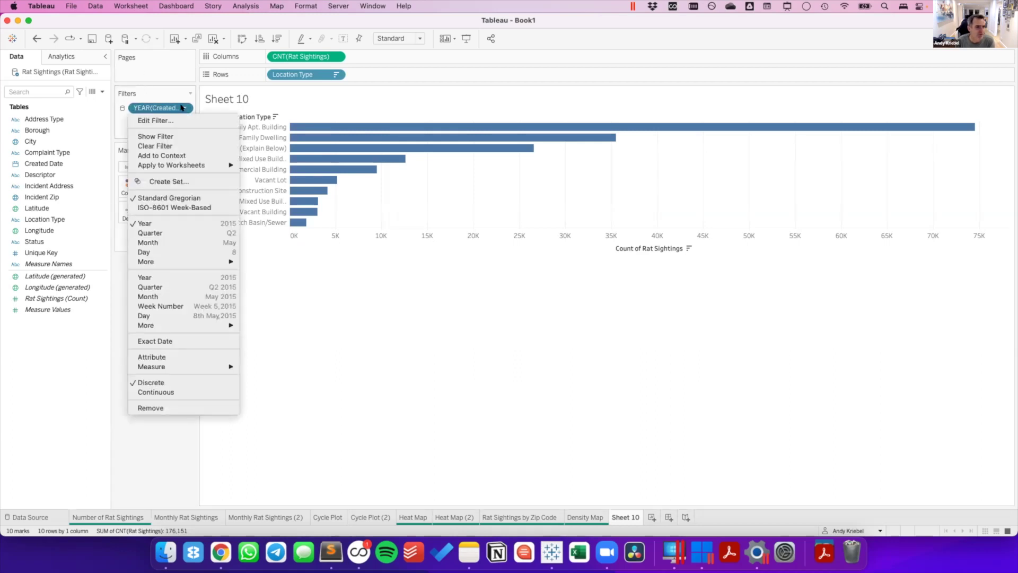
Add the Created Date year filter to context and colour the location type bars dark grey.
left_click(166, 155)
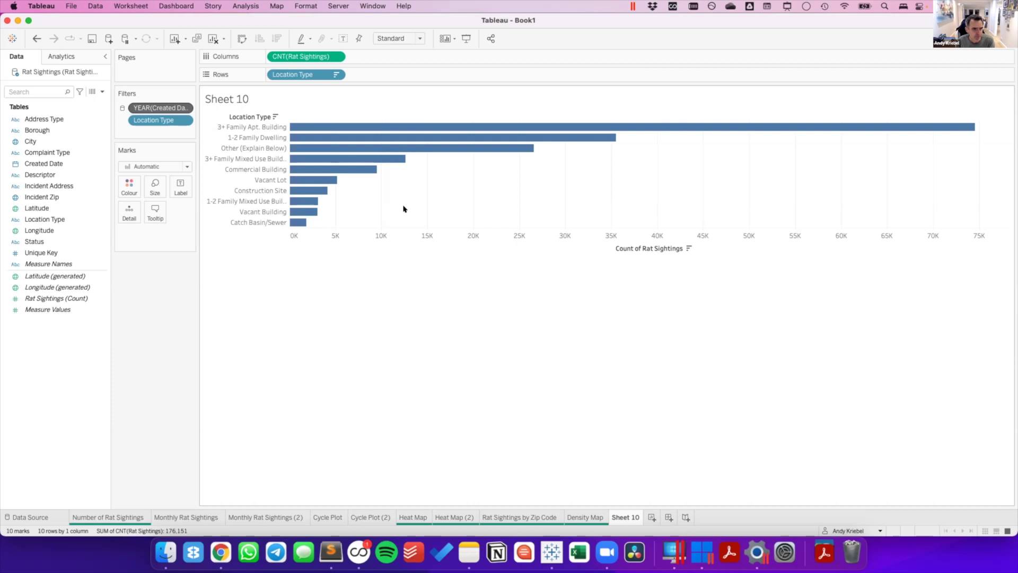
left_click(122, 185)
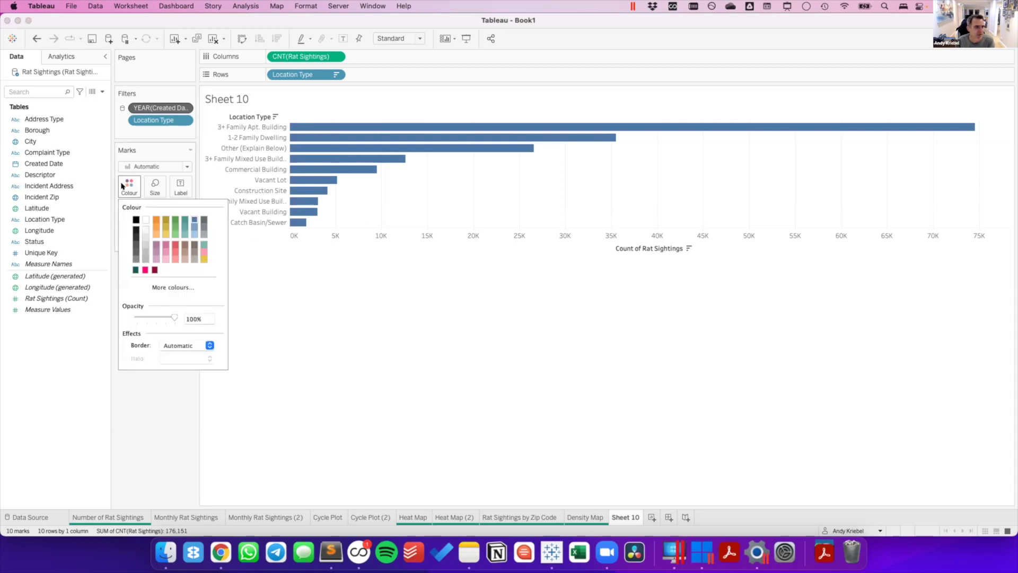
left_click(135, 236)
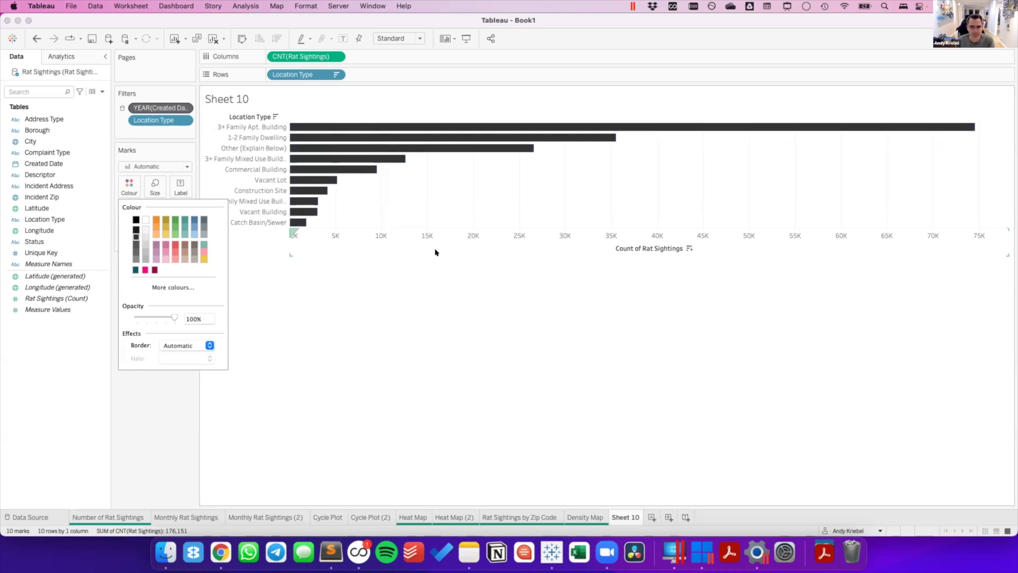
left_click(438, 210)
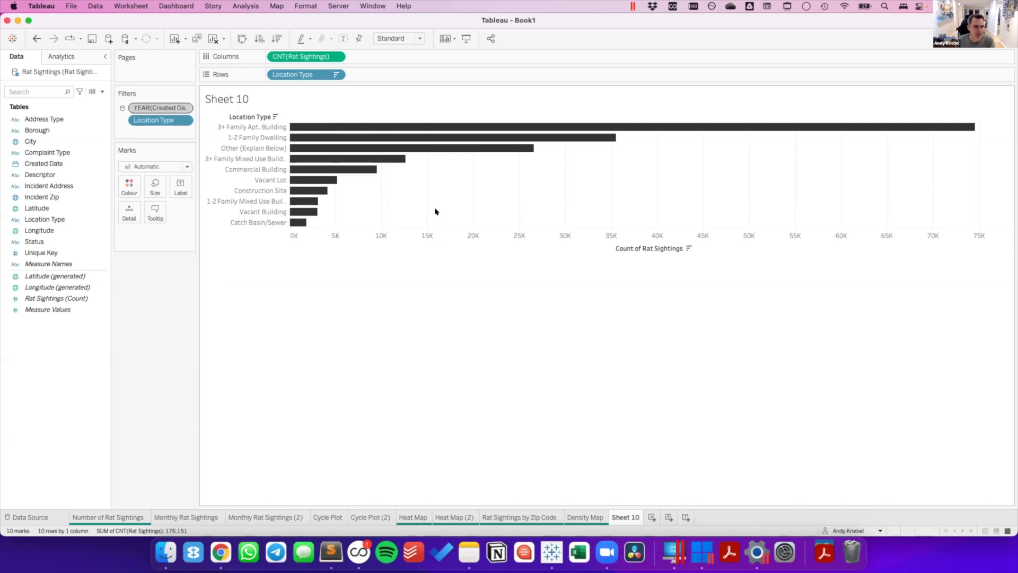
Show mark labels on the location type bars and hide the Count of Rat Sightings axis header.
left_click(343, 39)
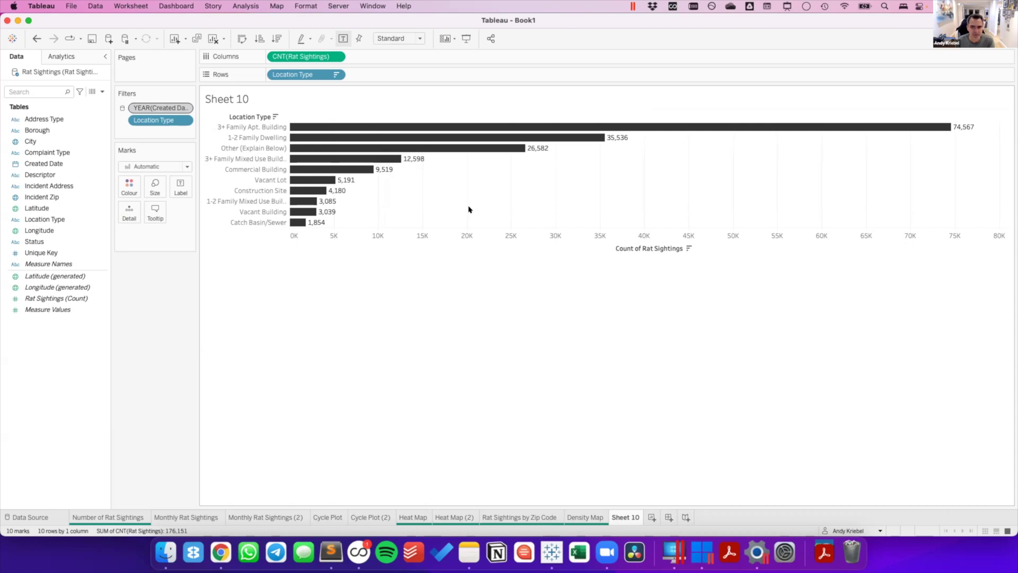
right_click(438, 243)
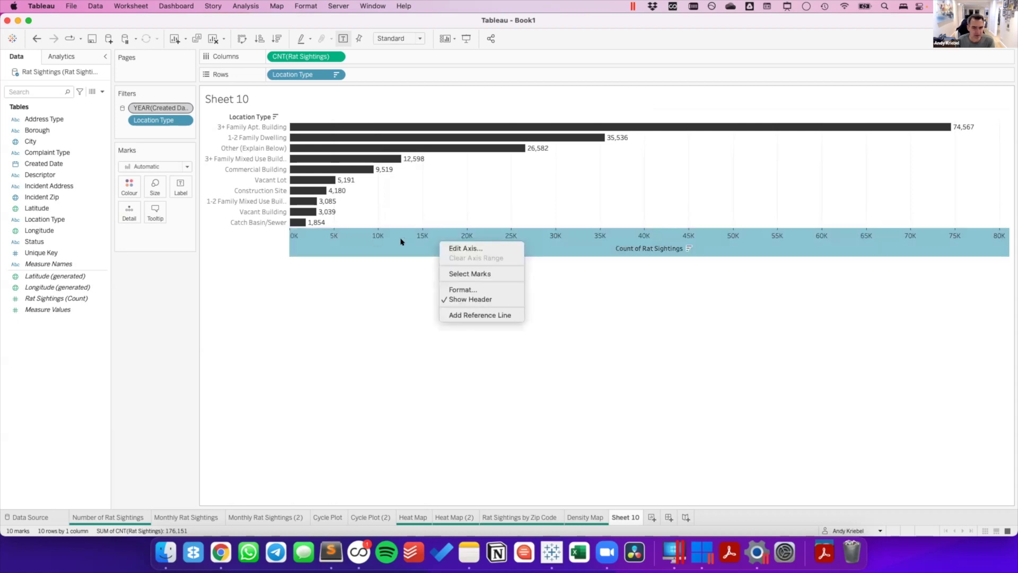
left_click(471, 300)
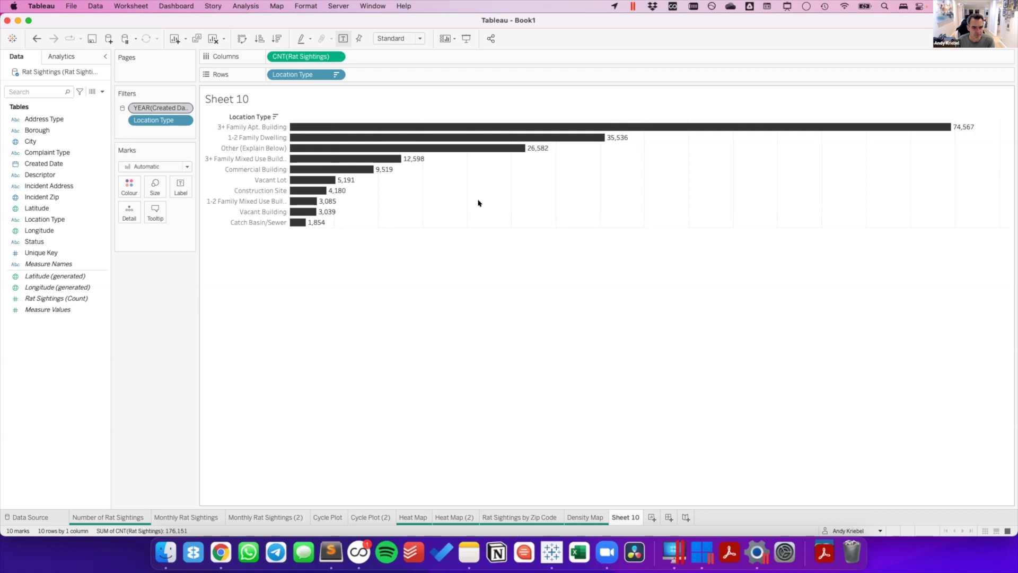
Rename the Sheet 10 worksheet as Locations with the Most Rat Sightings.
double_click(622, 517)
type("Locations")
type("with")
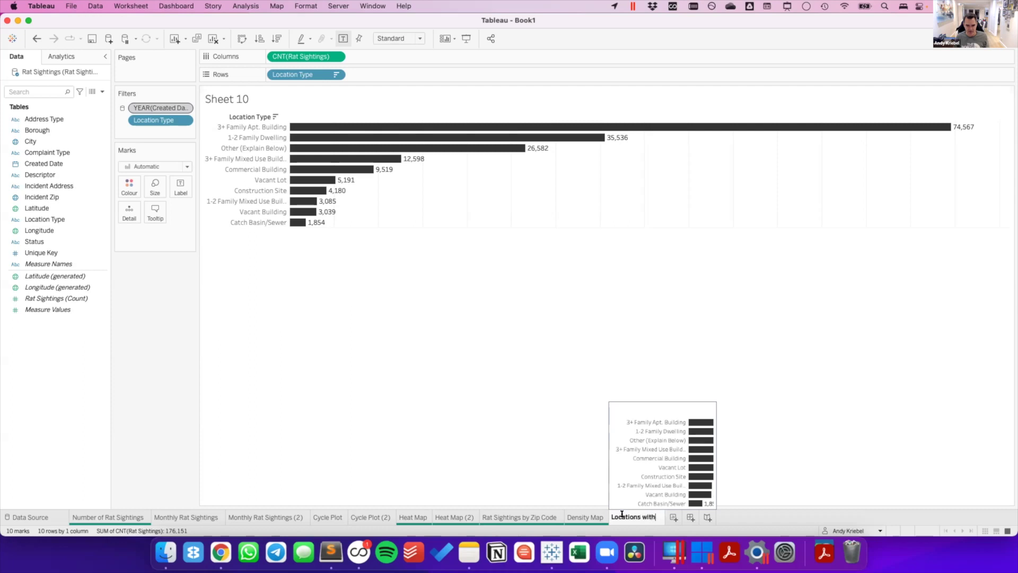
type(" the Most Rat Sightings")
key("Return")
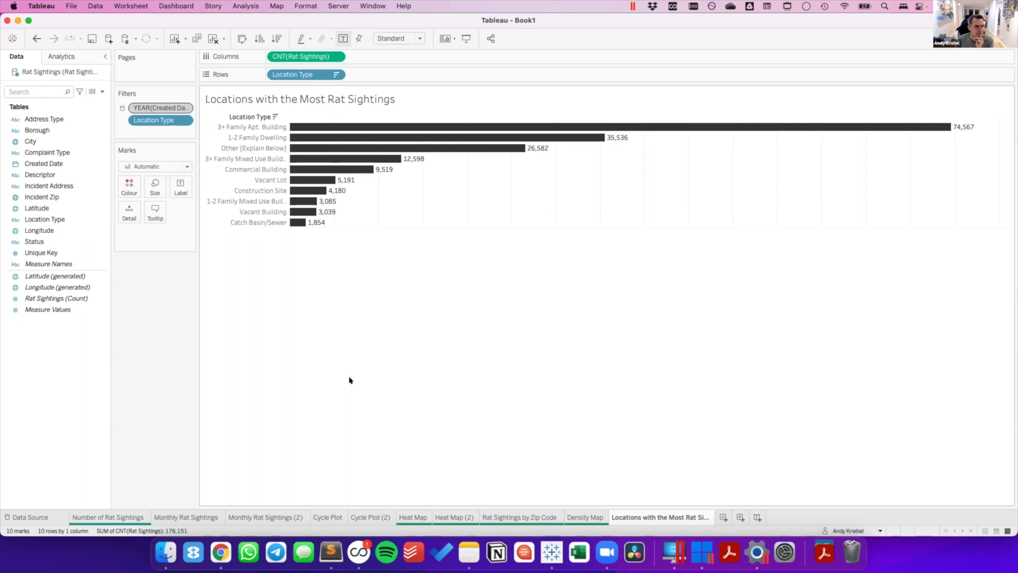
Create a new worksheet and place Incident Zip on its rows.
left_click(724, 517)
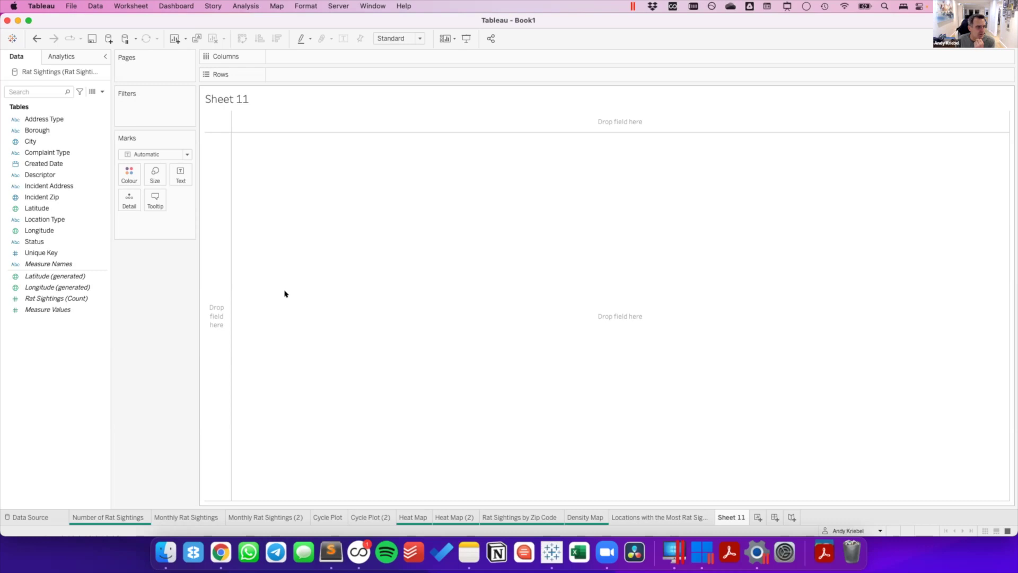
left_click(40, 198)
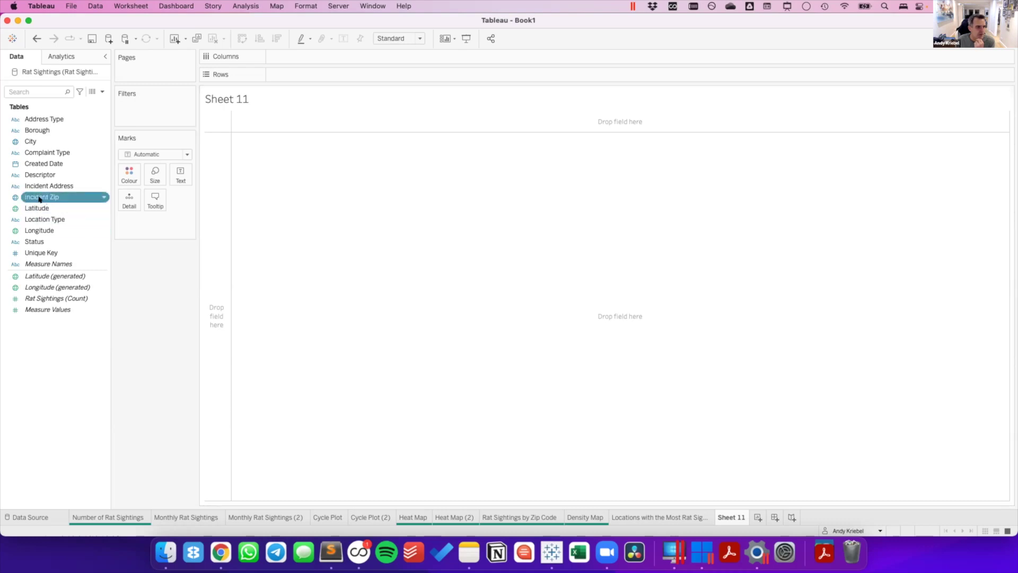
left_click_drag(39, 199, 208, 203)
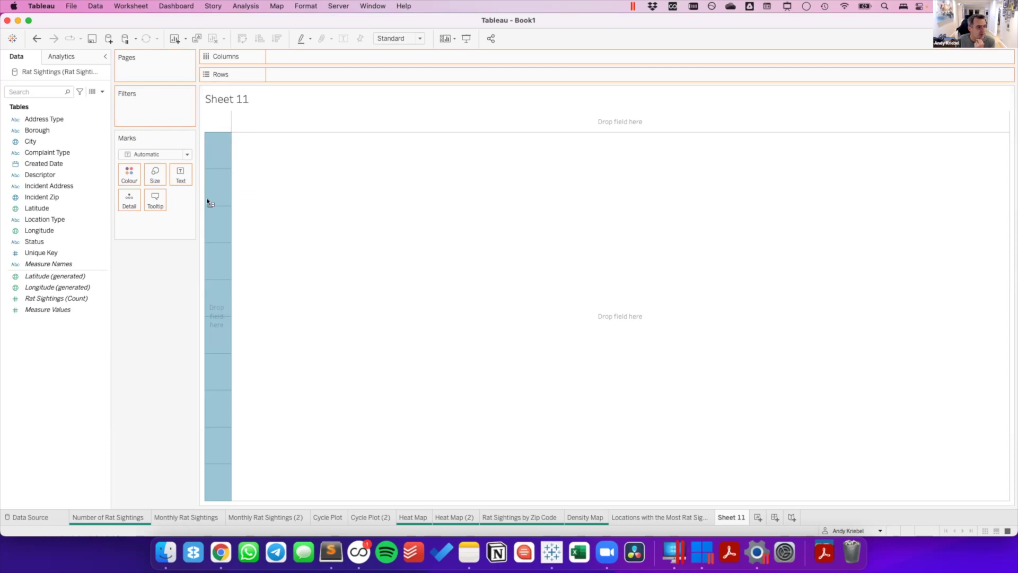
left_click_drag(208, 204, 210, 206)
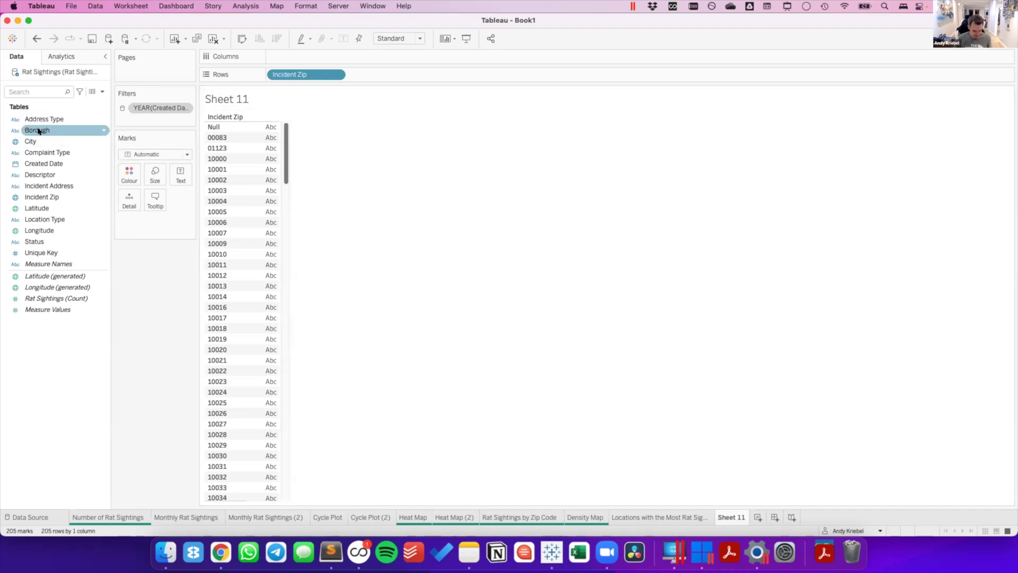
Display the distinct count of Borough as text for each Incident Zip, sorted in descending order.
left_click_drag(38, 131, 178, 170)
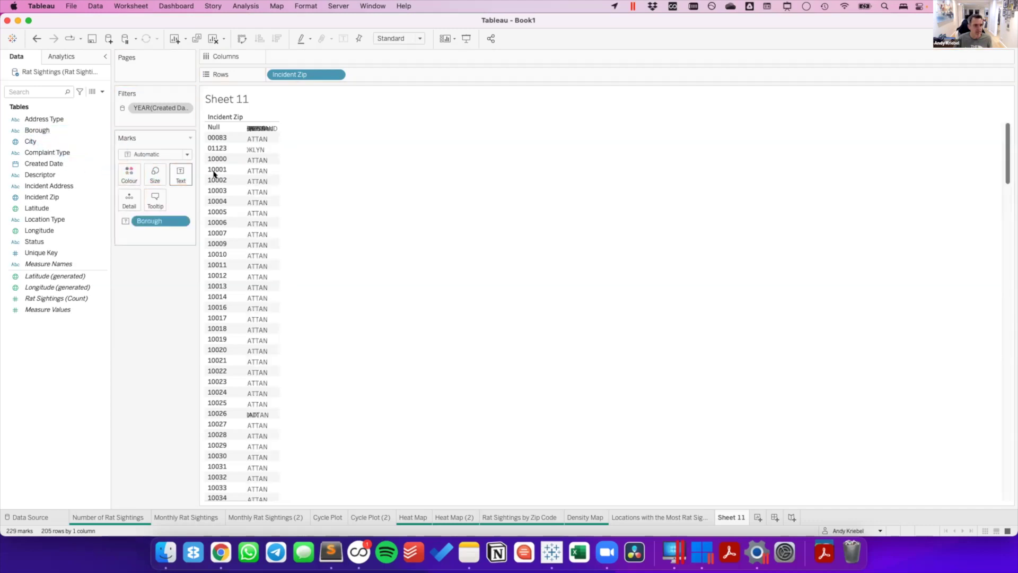
left_click(182, 220)
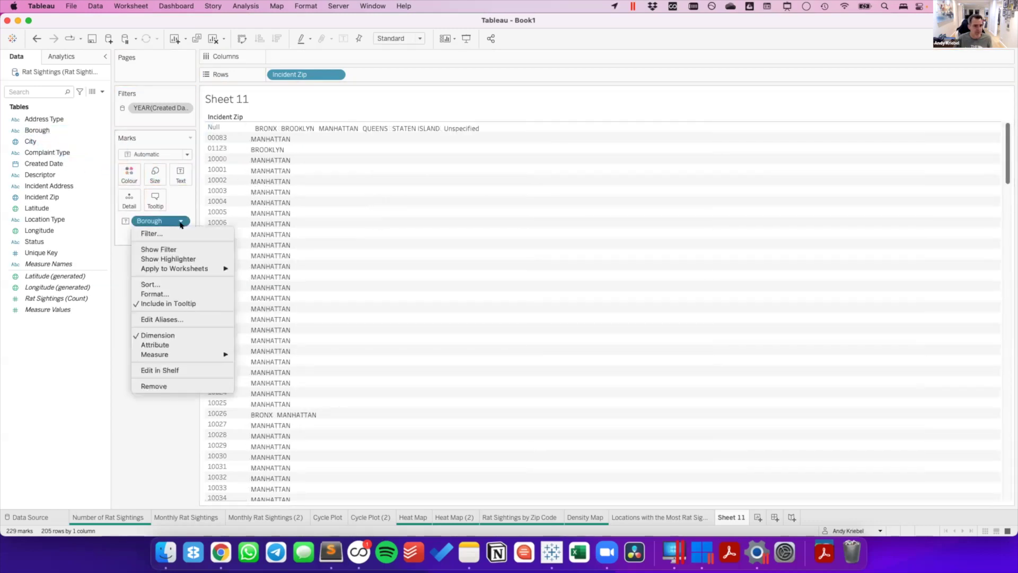
mouse_move(214, 355)
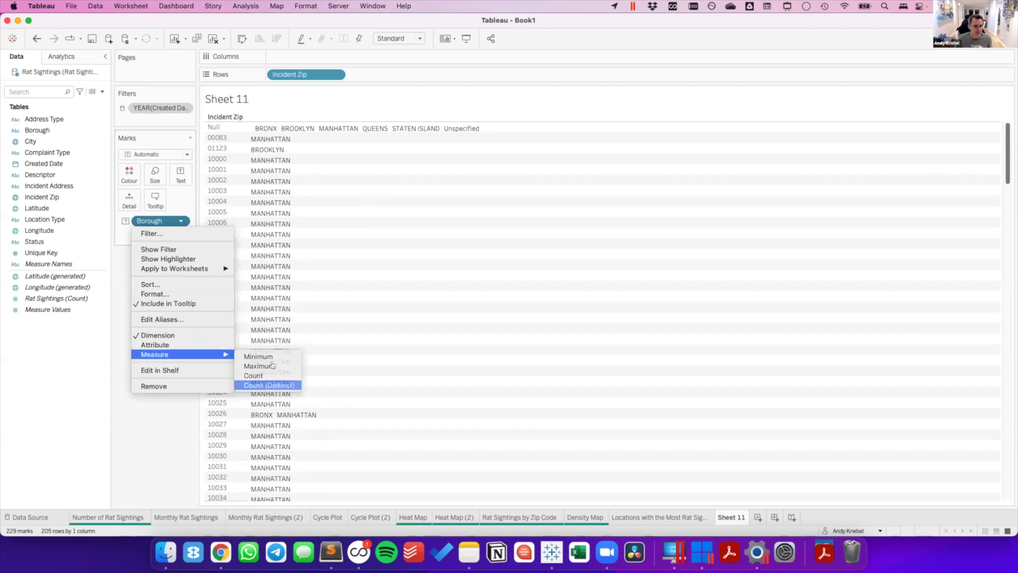
left_click(259, 385)
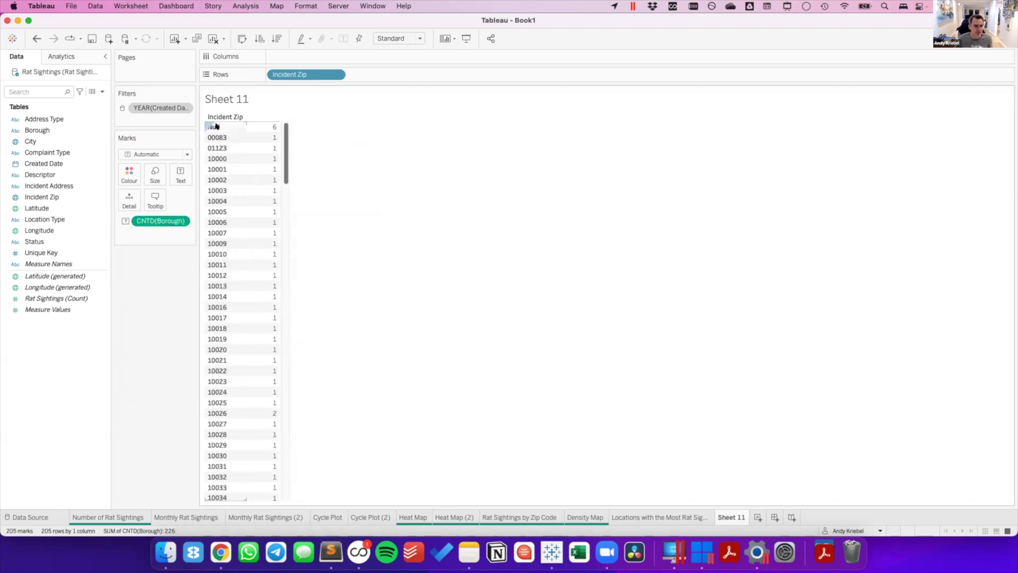
left_click(276, 38)
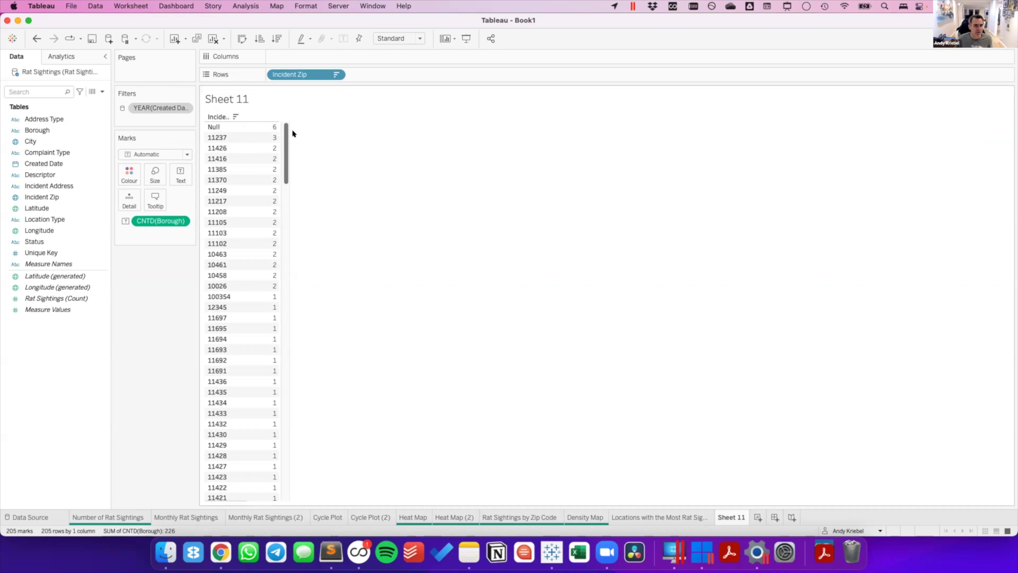
Examine the borough counts of individual zip codes near the start of the list and clear the worksheet.
left_click(217, 145)
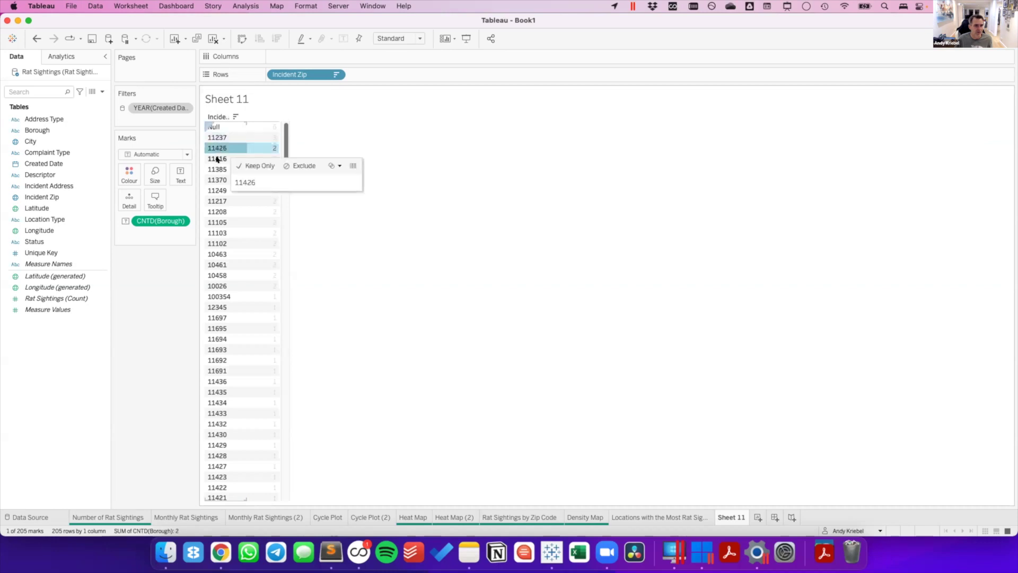
left_click(217, 160)
left_click(215, 201)
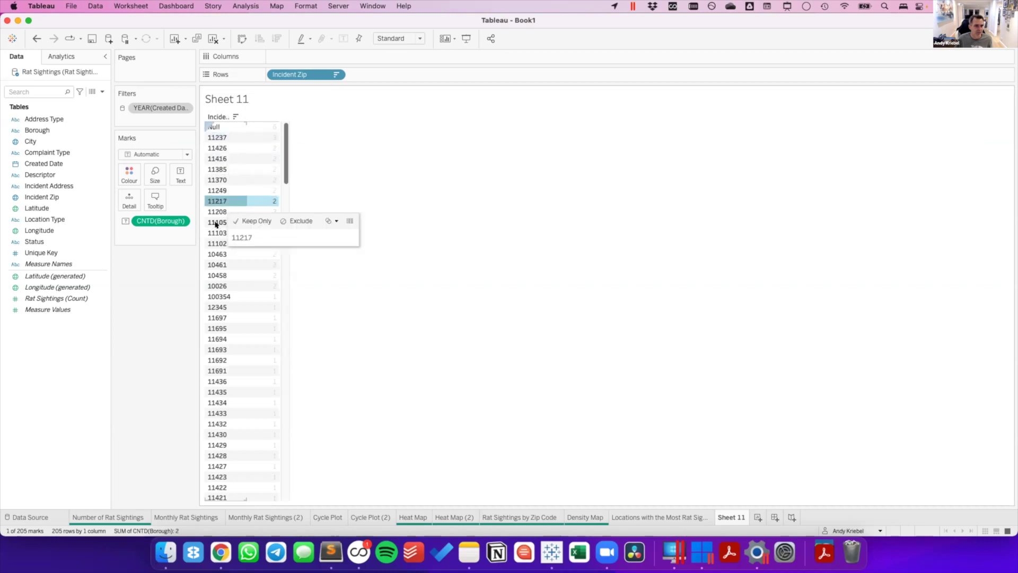
left_click(217, 222)
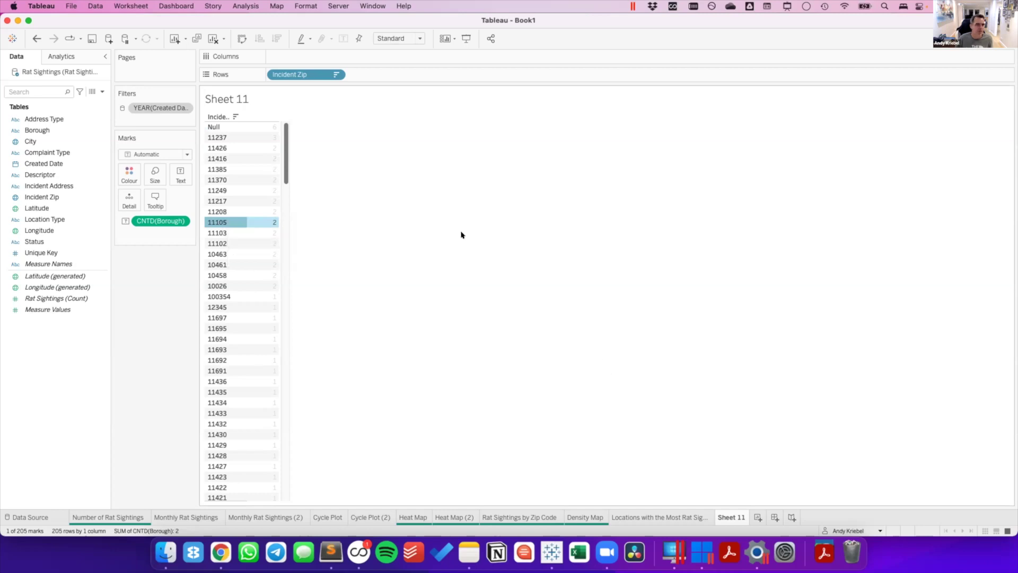
left_click(212, 40)
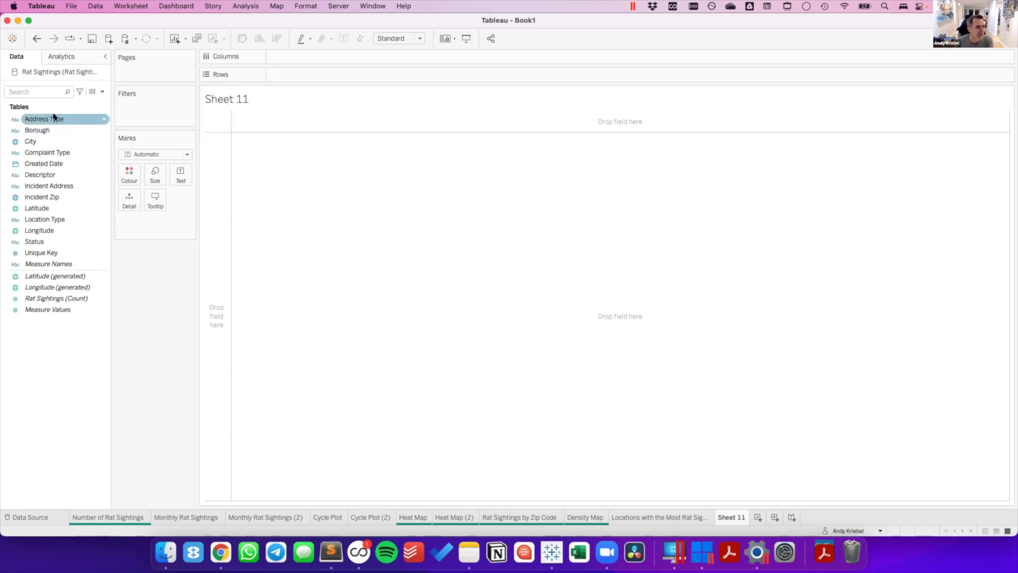
Try listing Address Type on the rows of the empty worksheet and undo it.
left_click_drag(39, 117, 209, 170)
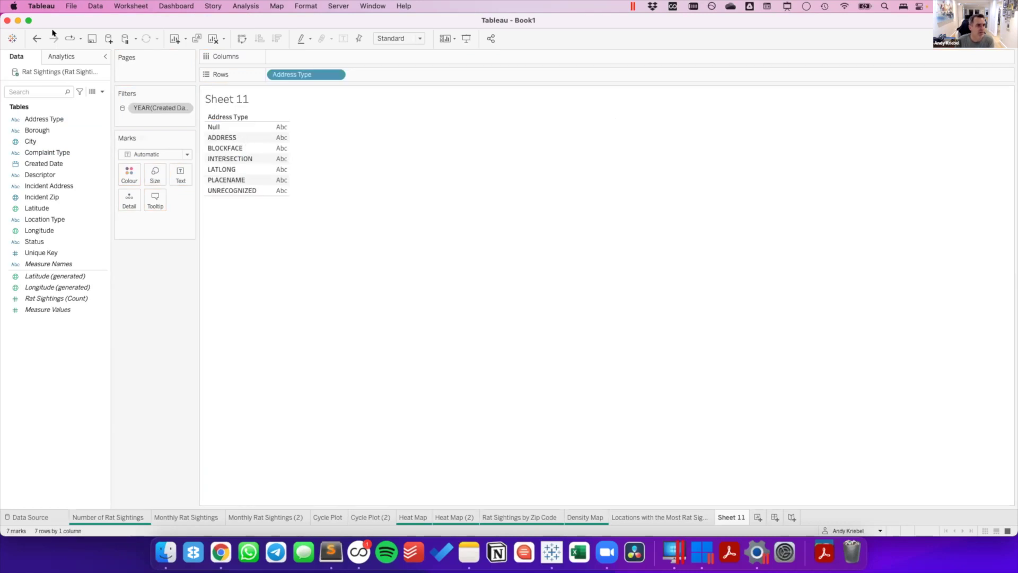
left_click(37, 39)
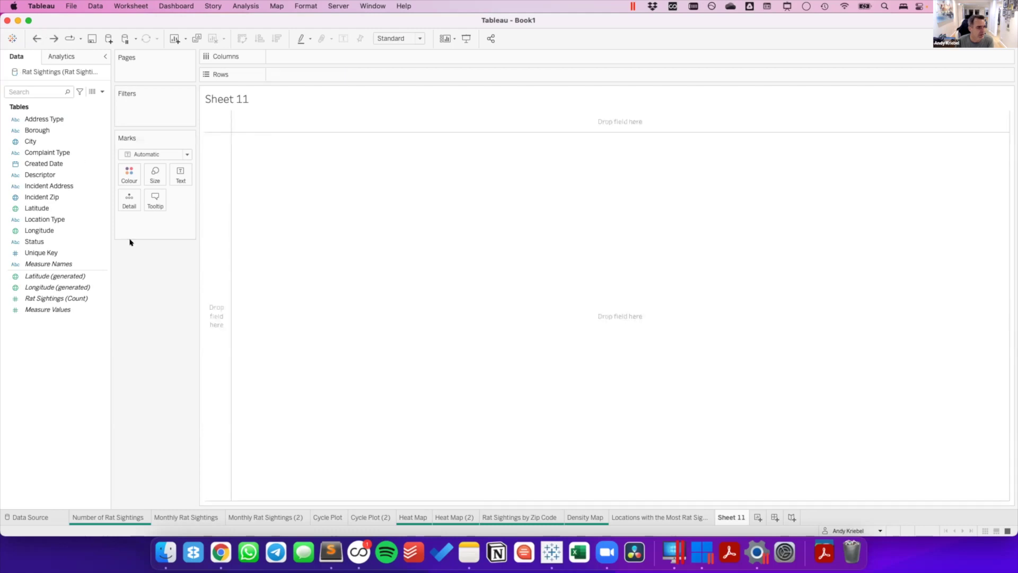
Build a bar chart of Rat Sightings (Count) by Borough, sorted in descending order.
left_click_drag(38, 130, 328, 80)
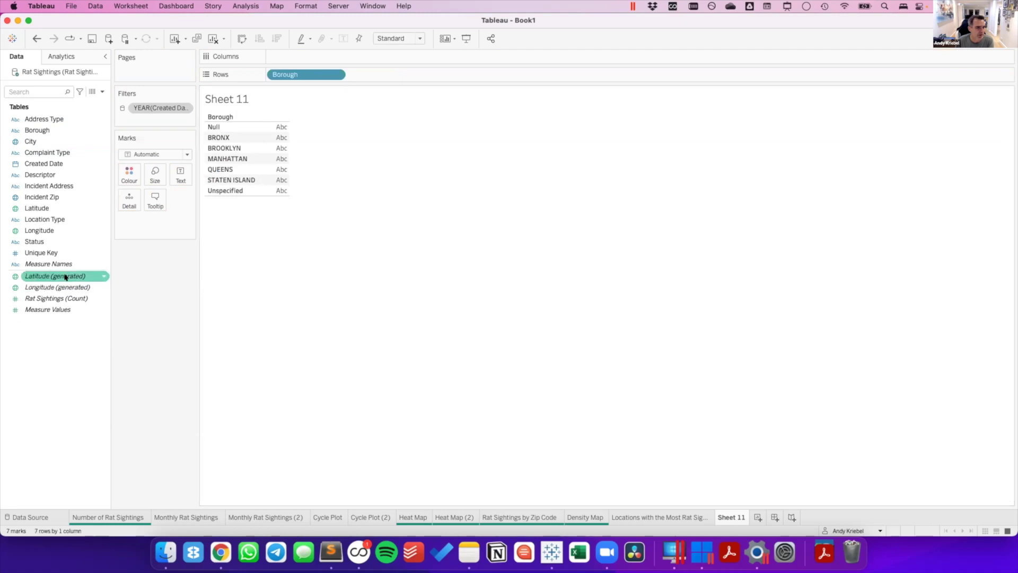
left_click_drag(54, 296, 297, 56)
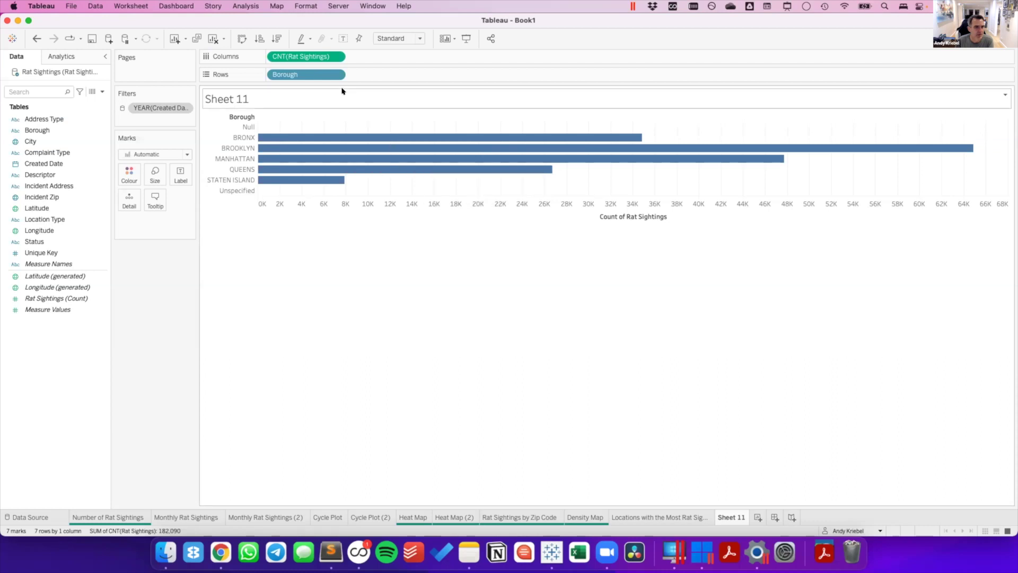
left_click(276, 38)
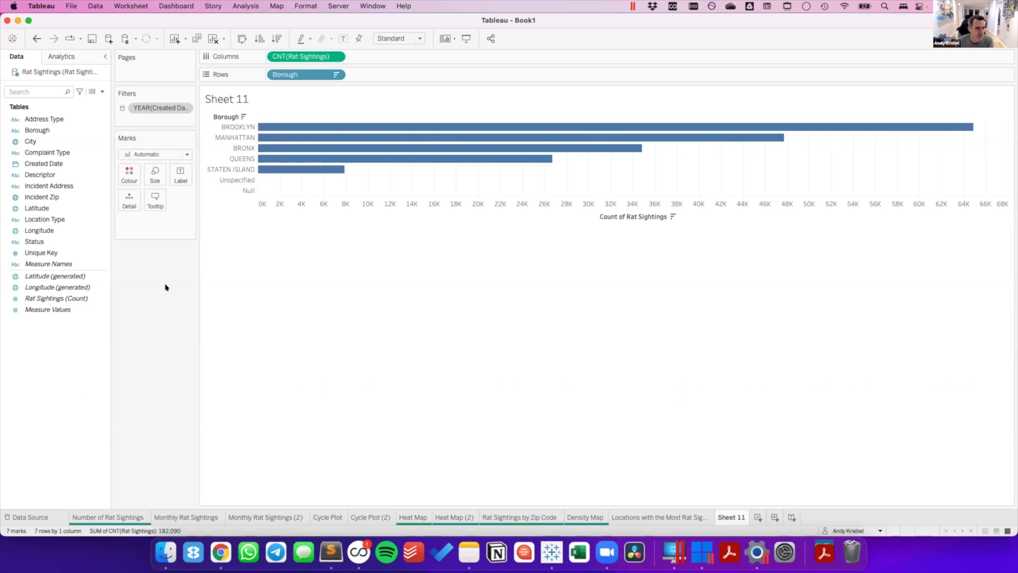
Colour the borough bars dark grey.
left_click(125, 174)
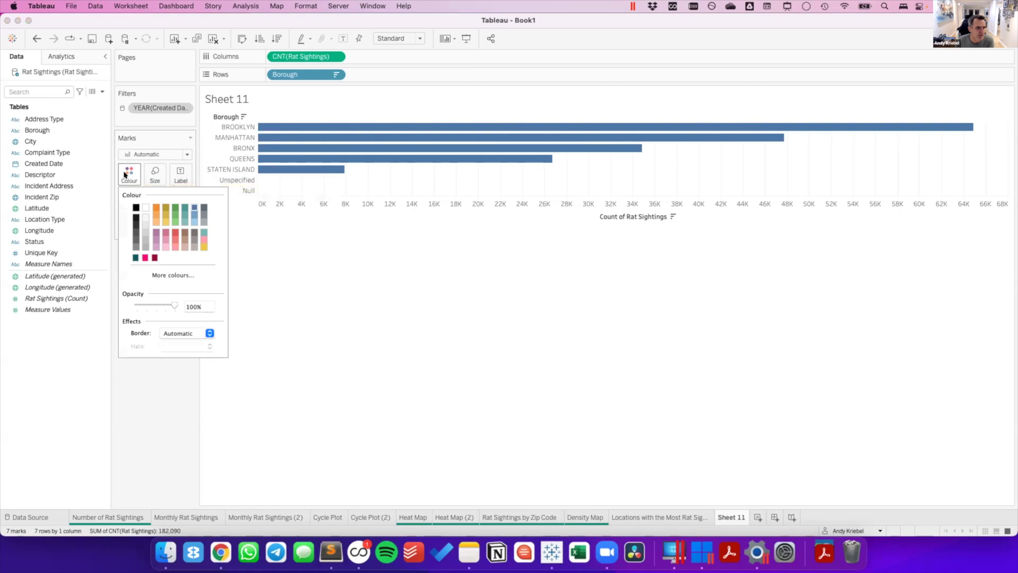
left_click(135, 223)
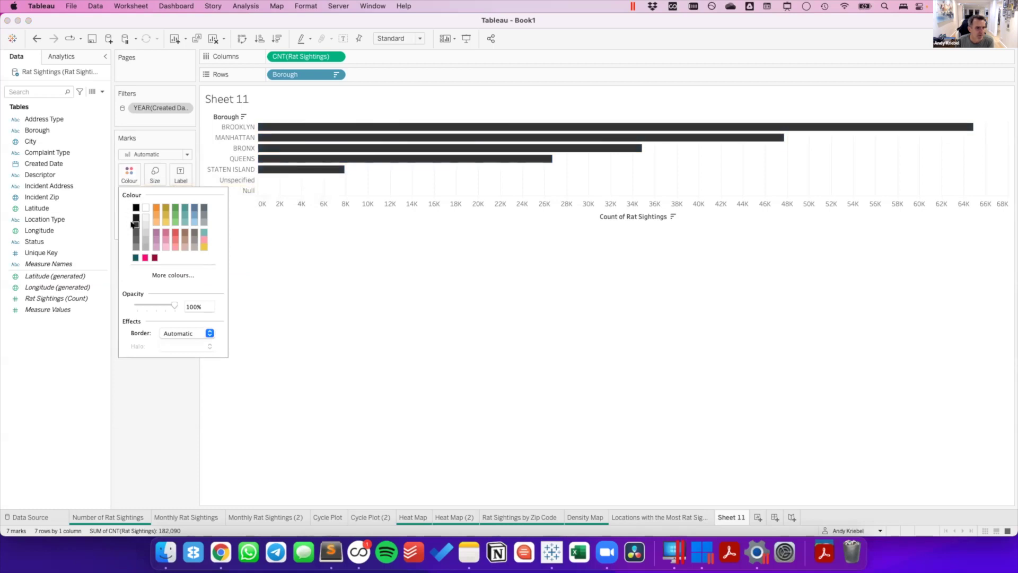
left_click(325, 250)
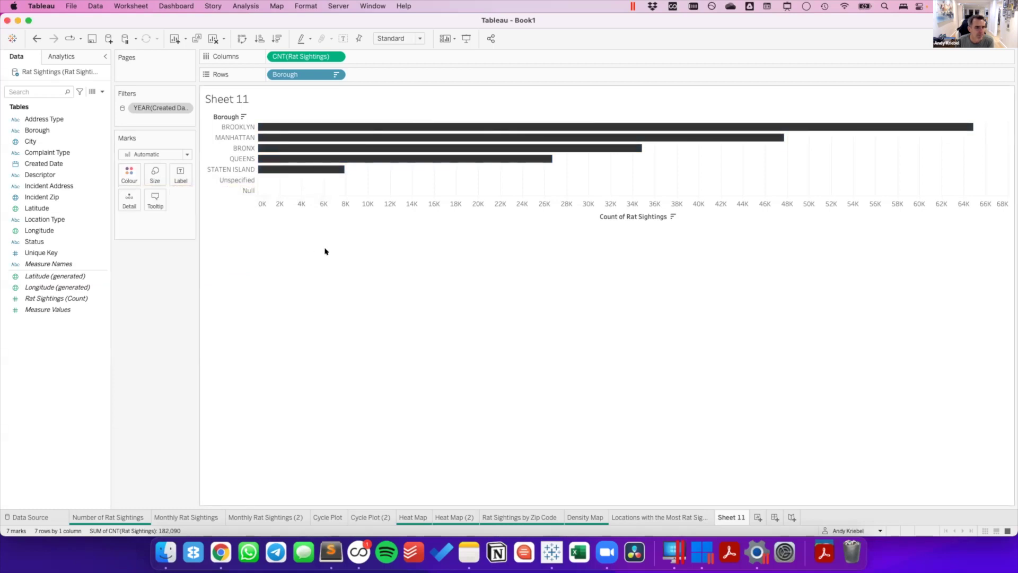
Show mark labels on the borough bars and hide the Count of Rat Sightings axis header.
left_click(342, 39)
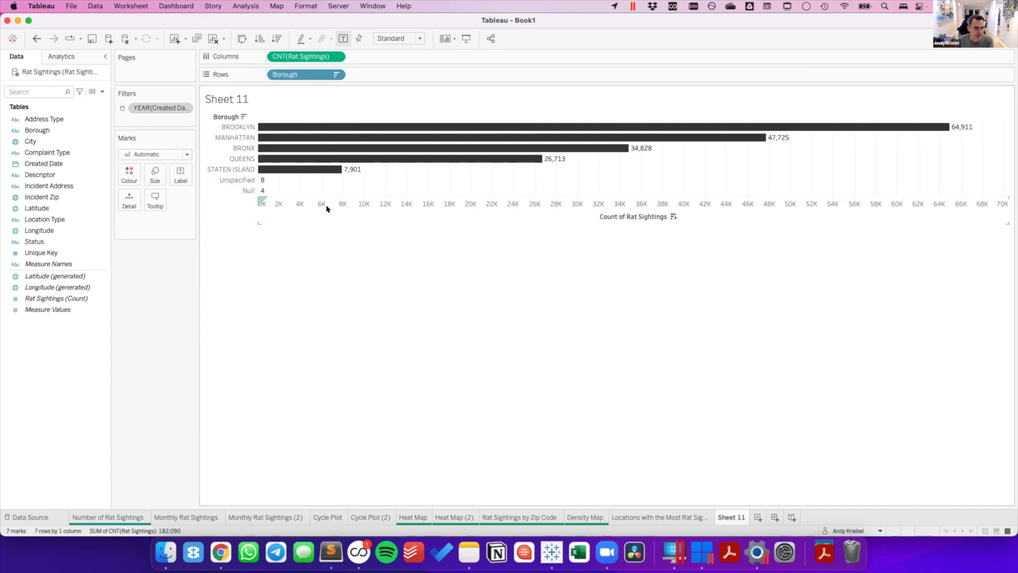
right_click(328, 208)
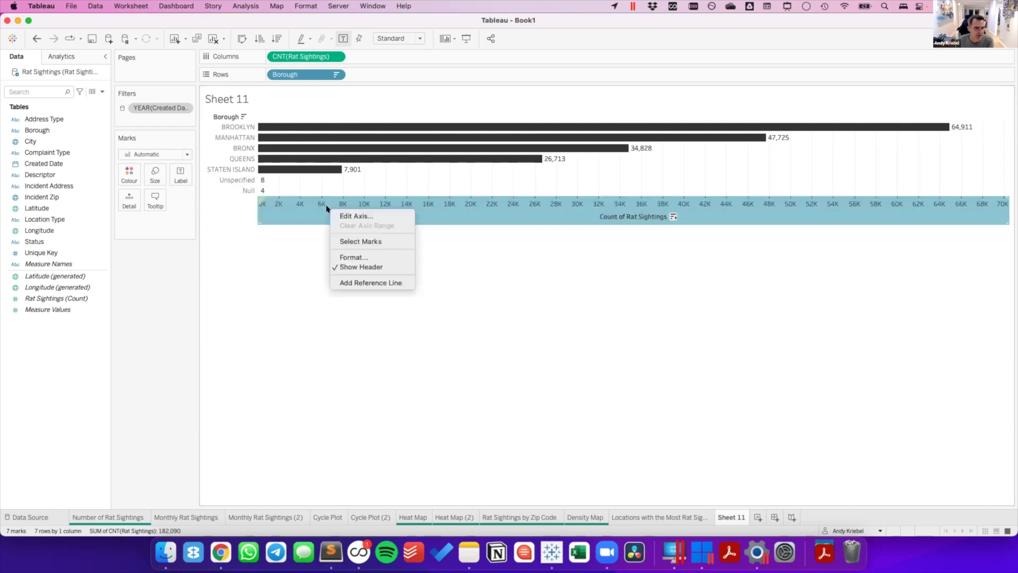
left_click(343, 267)
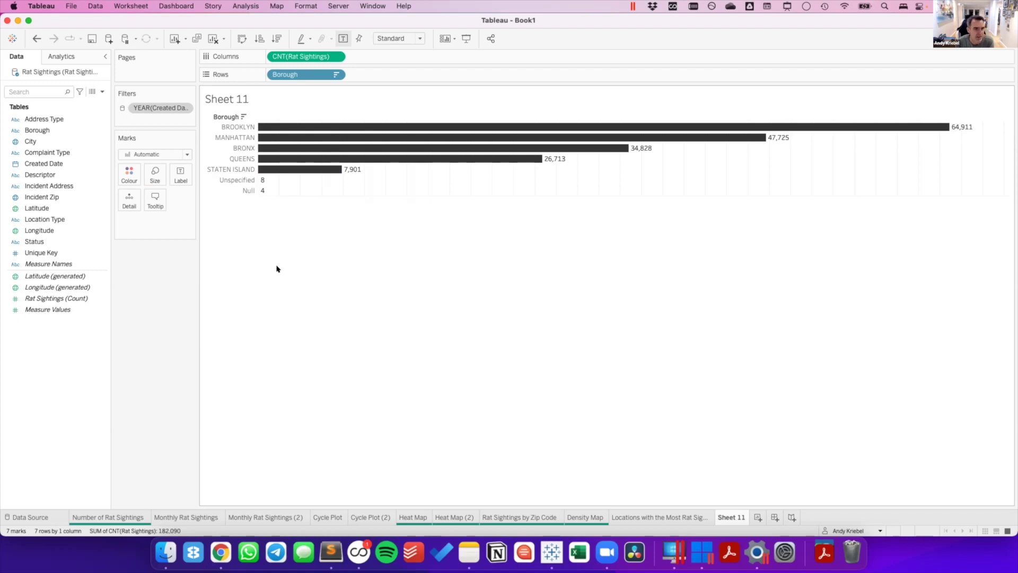
On the Locations with the Most Rat Sightings worksheet, remove the Created Date year filter from context.
left_click(677, 517)
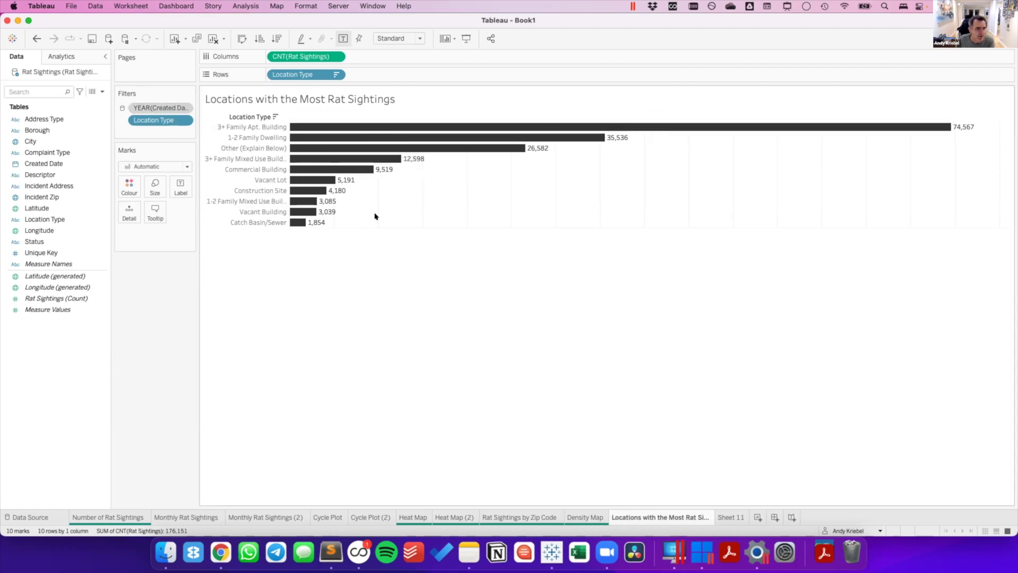
left_click(184, 108)
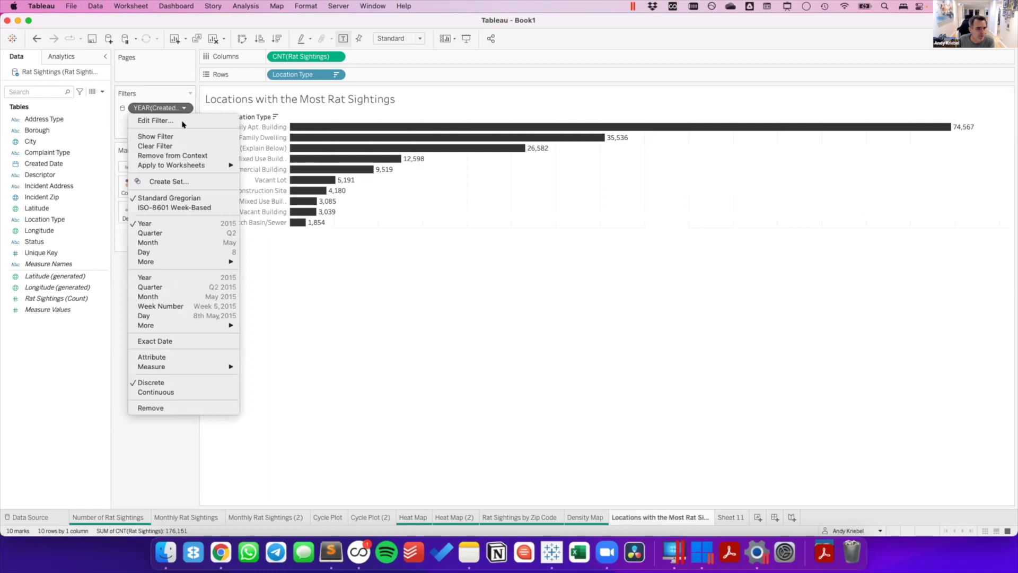
left_click(183, 155)
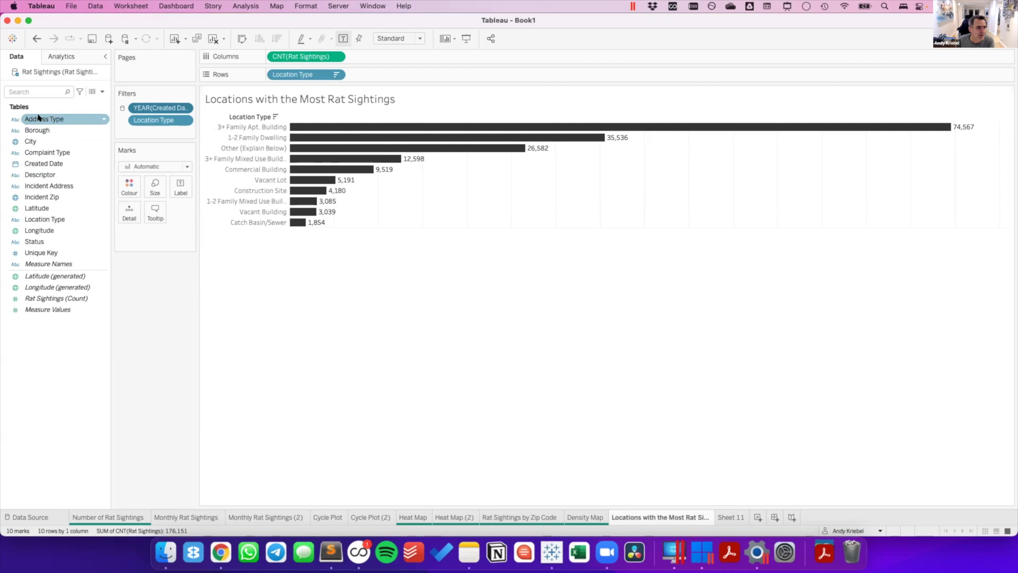
Filter the location type bars by Address Type, keeping only BLOCKFACE.
left_click_drag(38, 117, 158, 132)
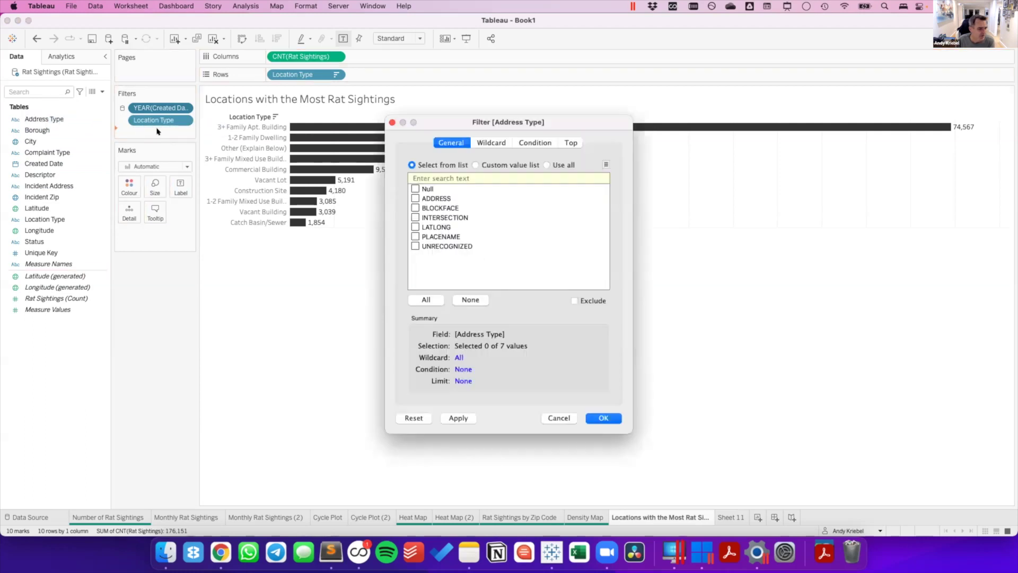
left_click(414, 209)
left_click(587, 418)
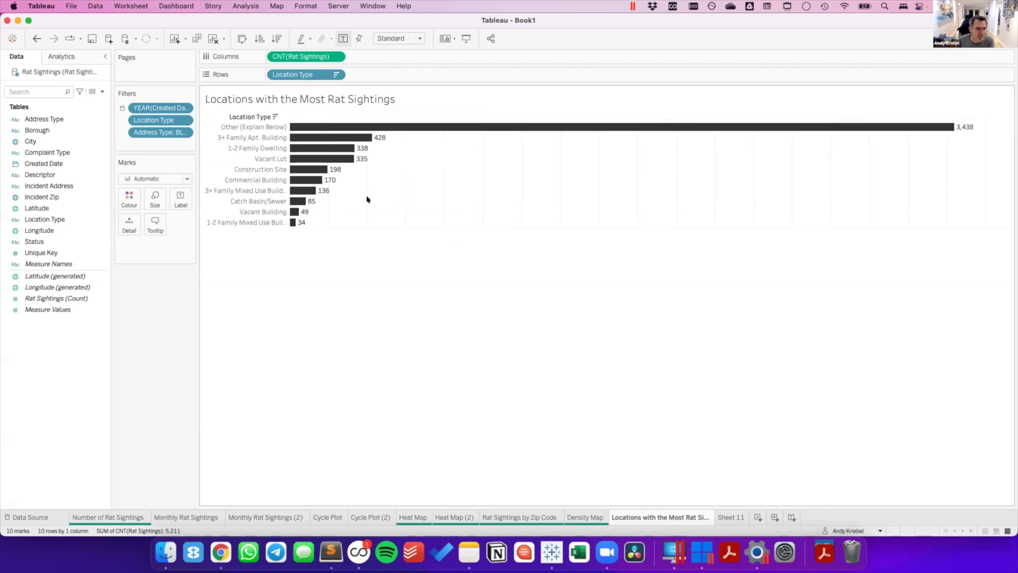
Undo and redo the Address Type filter to compare the location type bars with and without it.
left_click(37, 39)
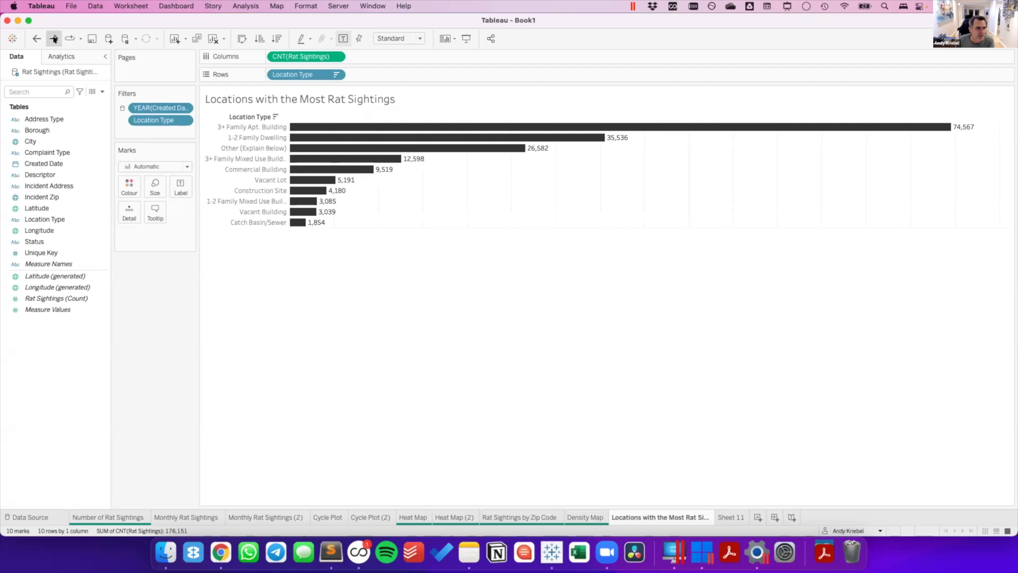
left_click(54, 39)
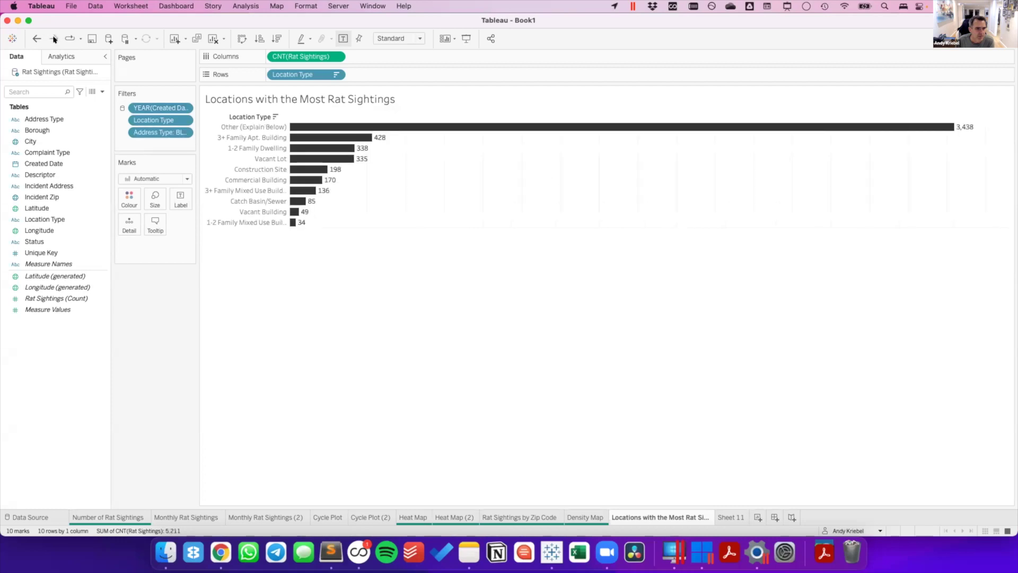
left_click(36, 38)
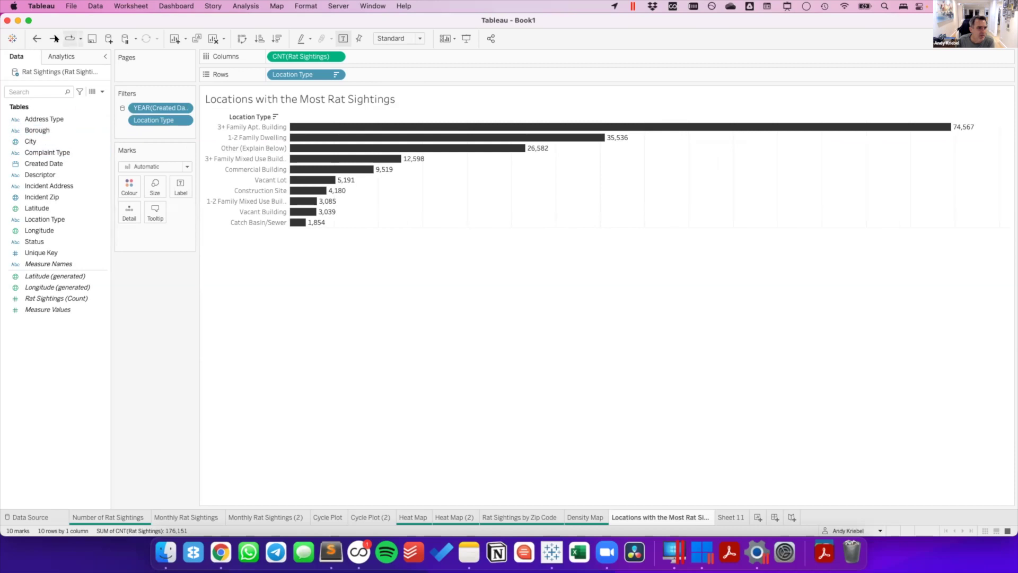
left_click(54, 39)
left_click(184, 132)
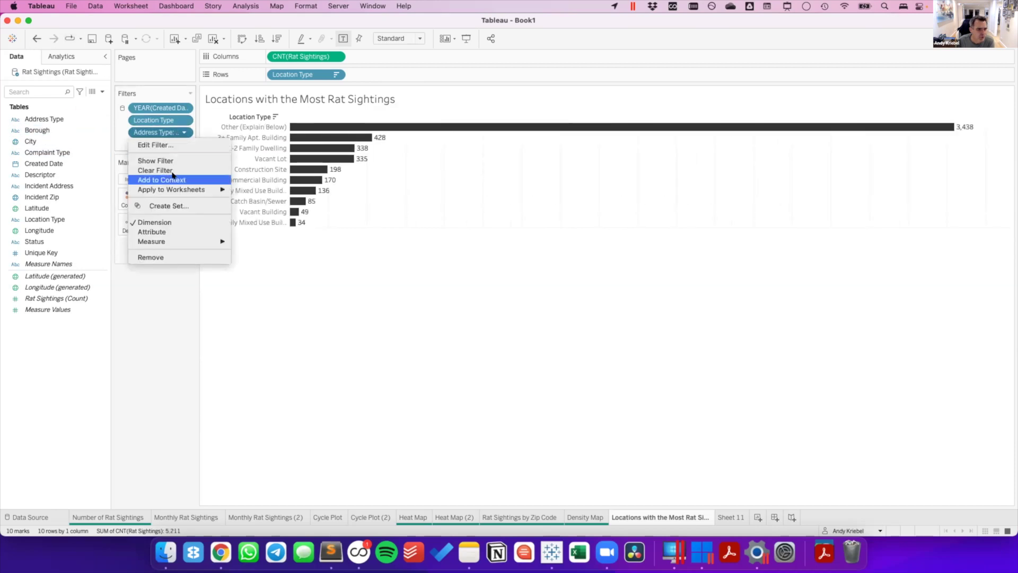
left_click(175, 146)
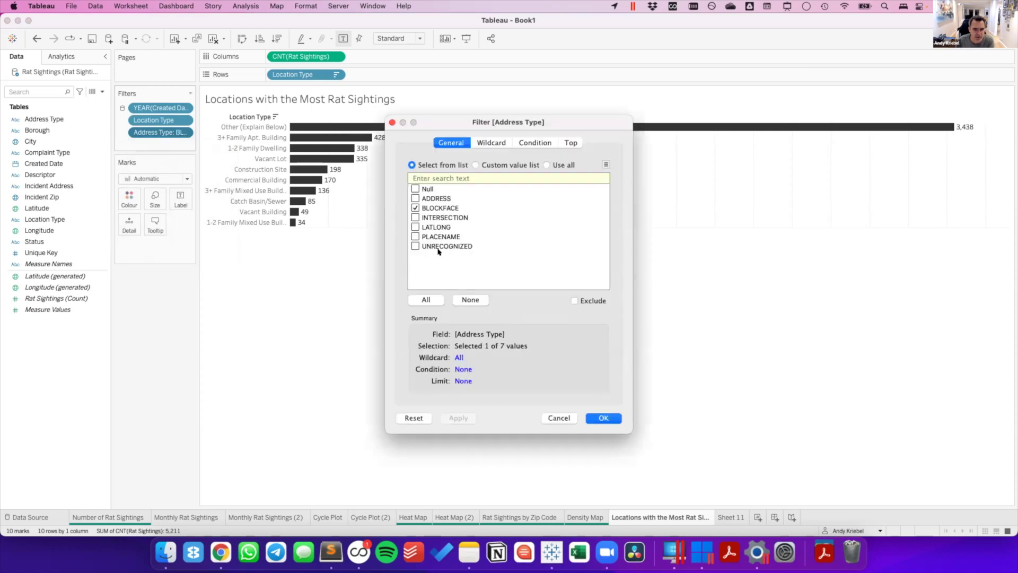
left_click(558, 418)
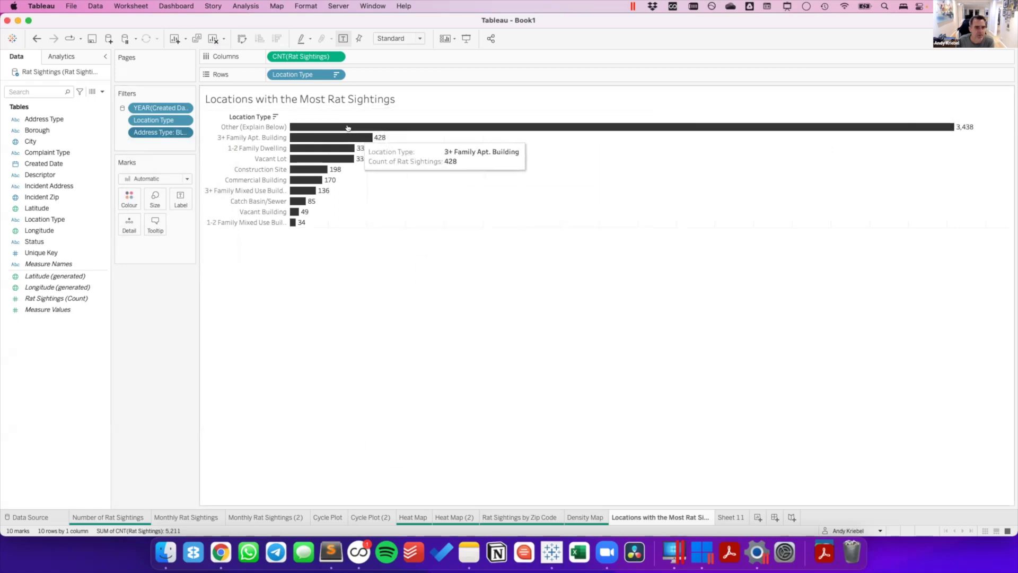
Clear the sort on Location Type and change the Address Type filter from BLOCKFACE to INTERSECTION only.
left_click(336, 74)
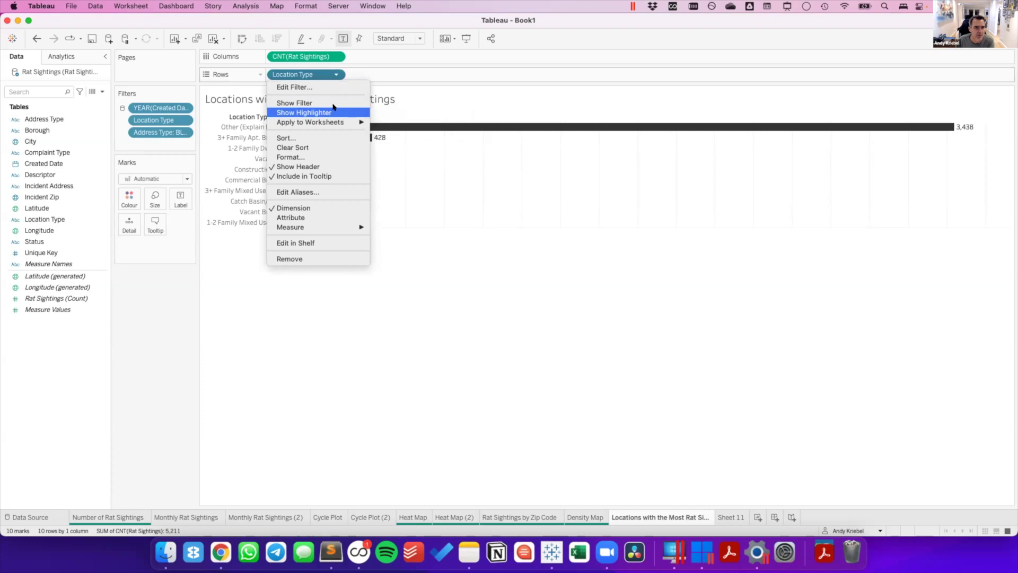
left_click(317, 147)
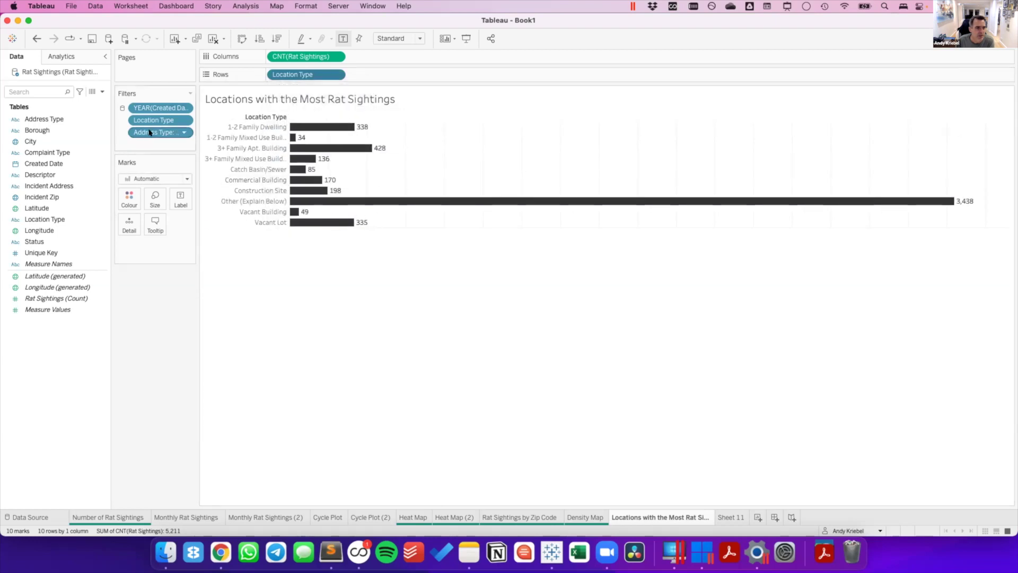
left_click(183, 133)
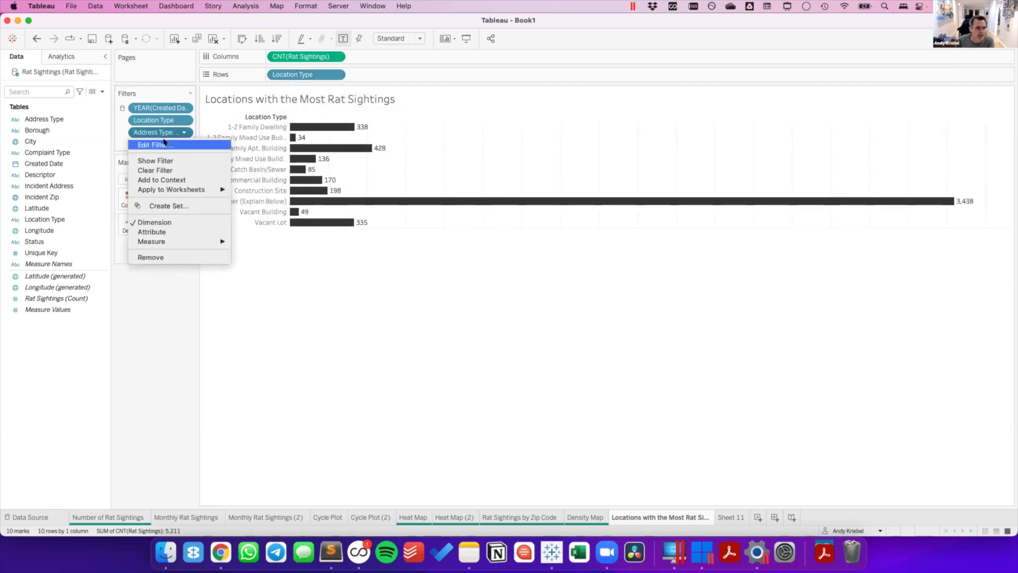
left_click(164, 144)
left_click_drag(465, 123, 562, 100)
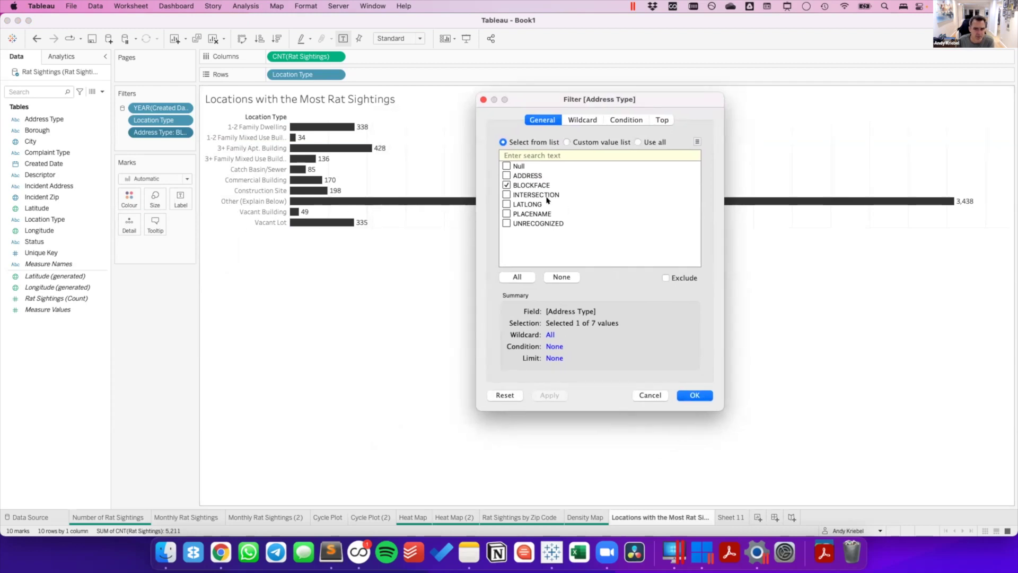
left_click(507, 185)
left_click(506, 195)
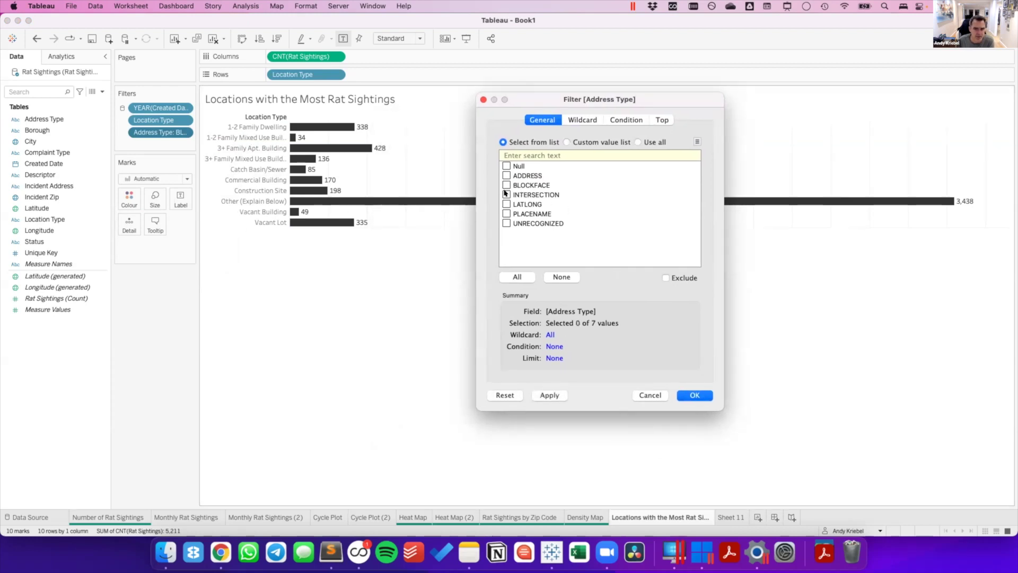
left_click(546, 396)
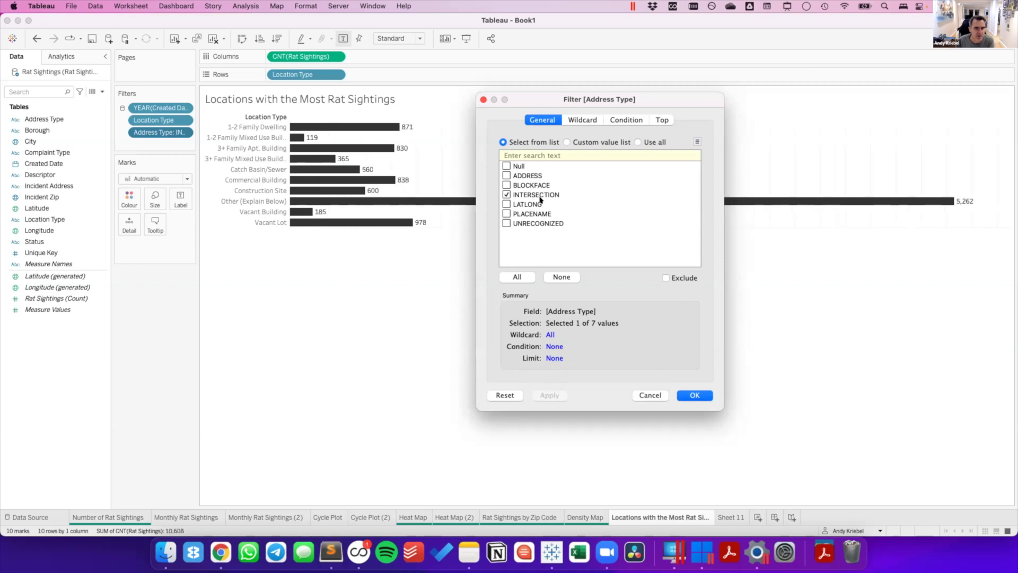
Change the Address Type filter to keep only LATLONG and close the filter settings.
left_click(506, 194)
left_click(549, 395)
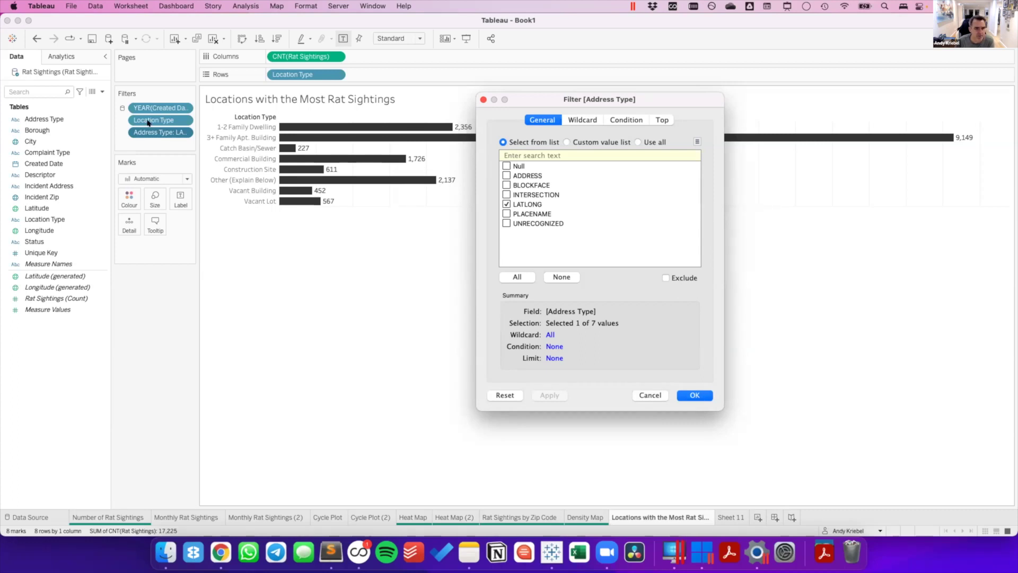
left_click(650, 395)
Add both the Address Type filter and the Created Date year filter to context.
left_click(183, 132)
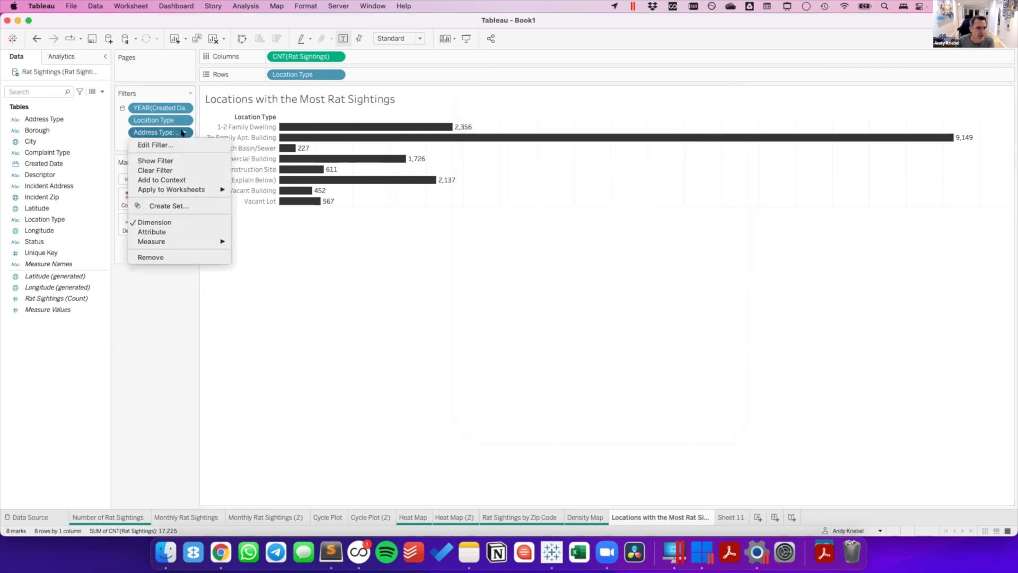
left_click(167, 179)
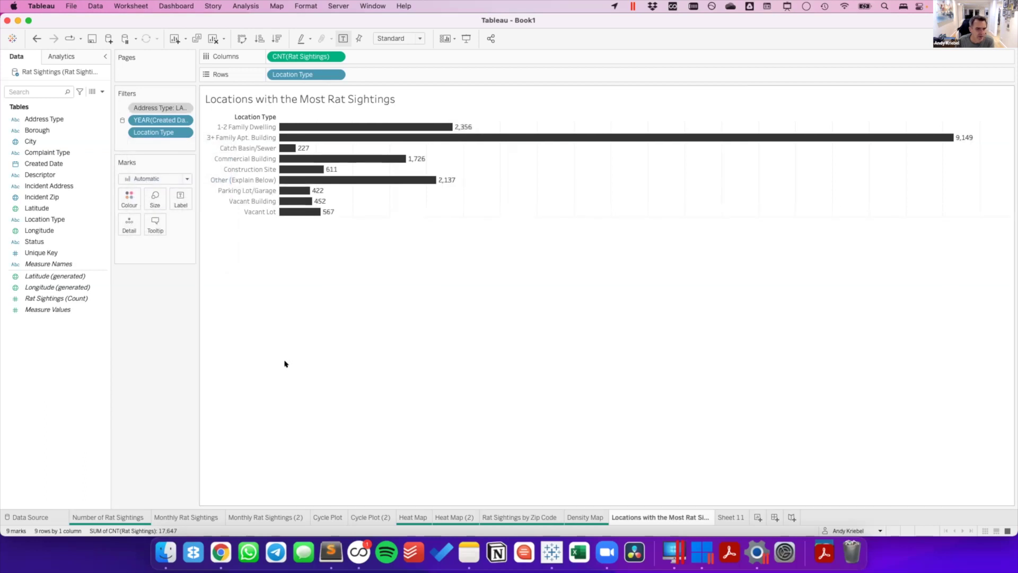
right_click(182, 119)
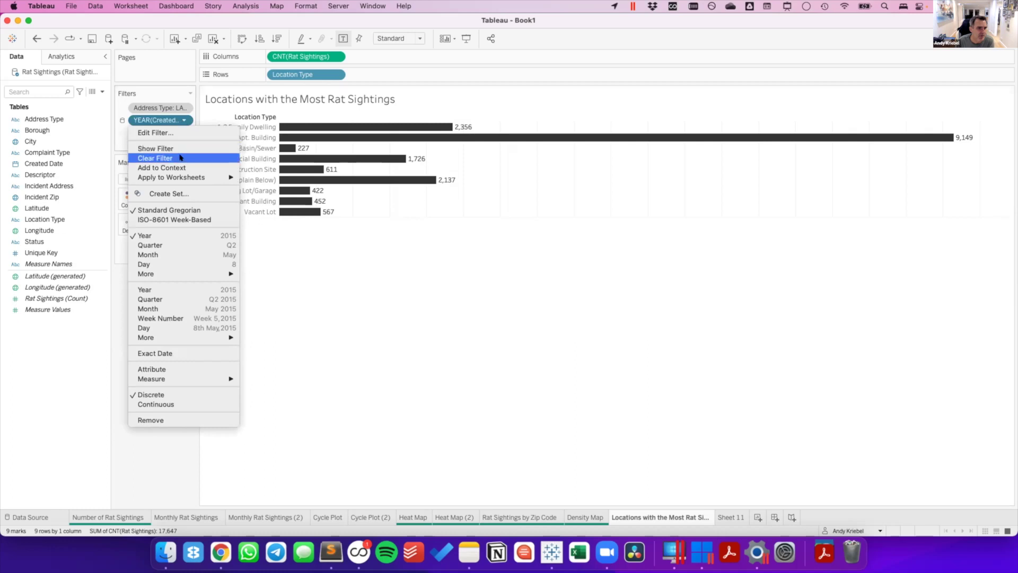
left_click(161, 168)
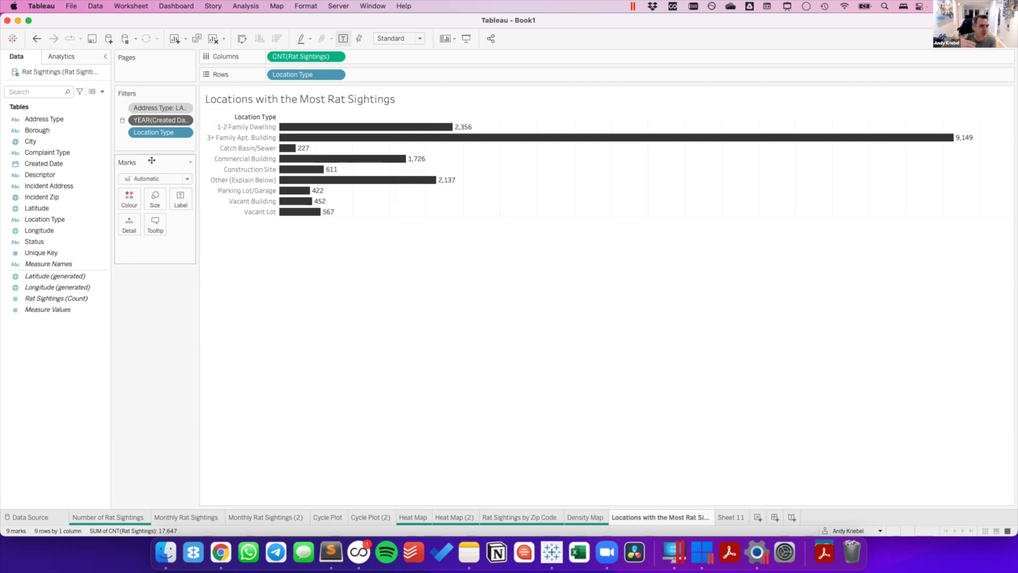
Remove the Address Type filter and sort the location type bars in descending order.
left_click(149, 132)
left_click_drag(155, 108, 153, 321)
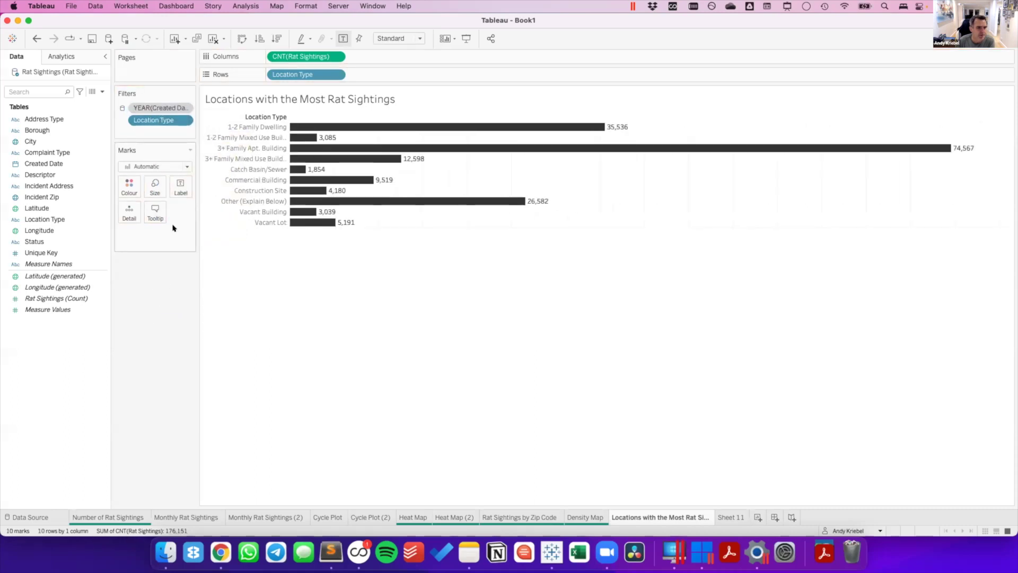
left_click(276, 37)
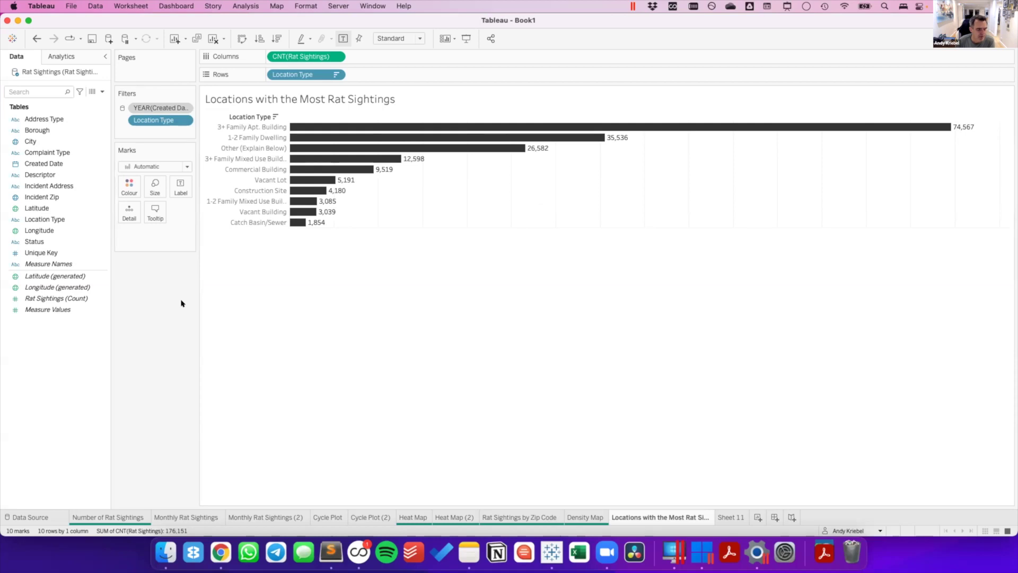
Colour the Locations with the Most Rat Sightings sheet tab green like the Density Map tab.
right_click(648, 516)
mouse_move(700, 508)
left_click(785, 515)
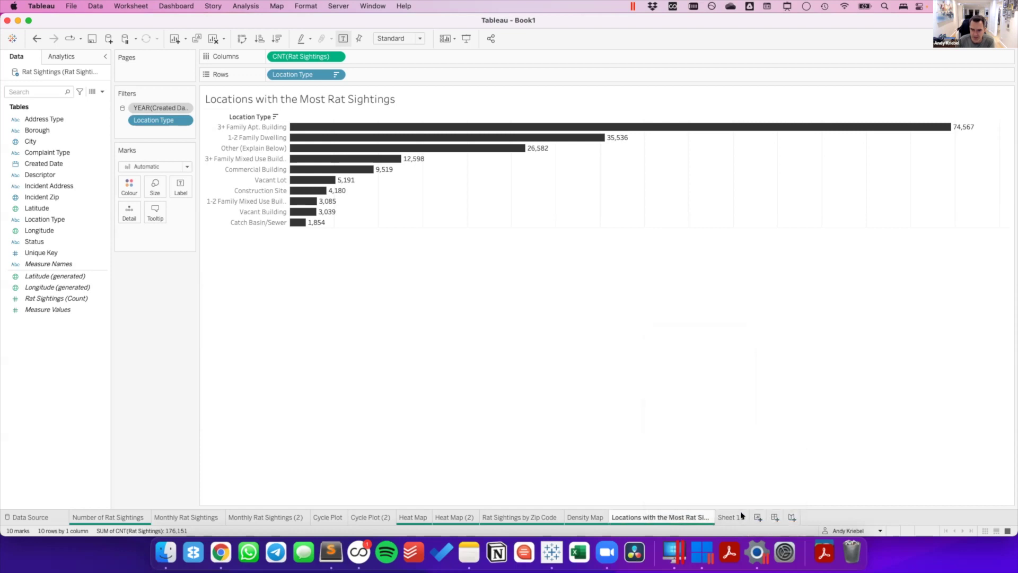
Rename the borough bar chart worksheet, Sheet 11, as "Rats Sightings by Borough".
left_click(730, 517)
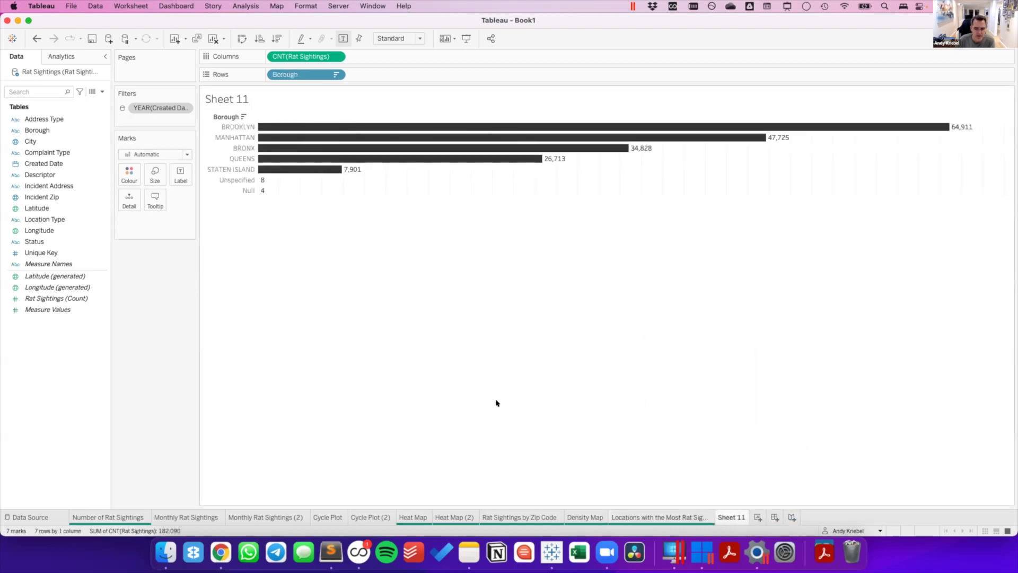
double_click(732, 516)
type("Rat")
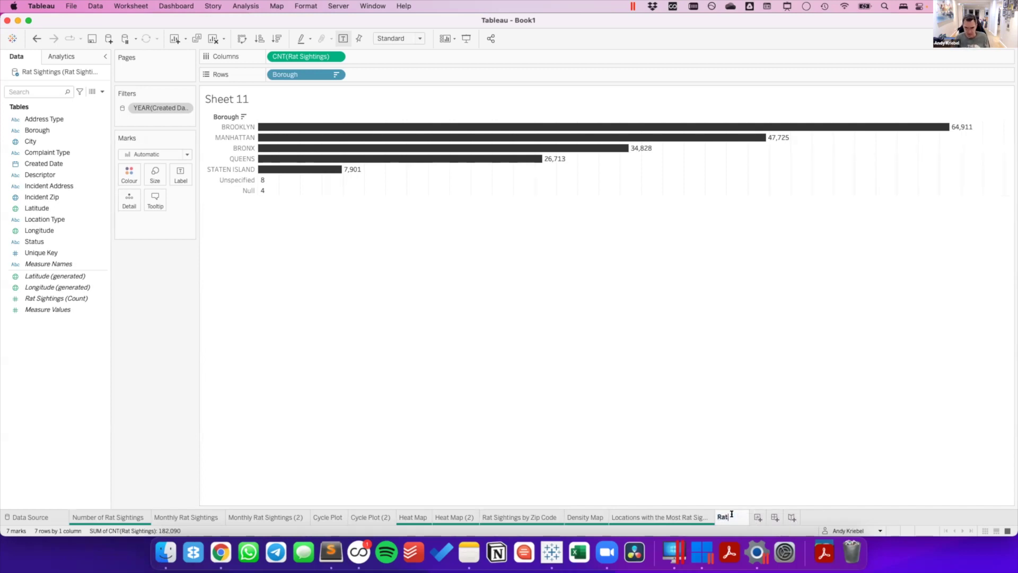
type("s Sight")
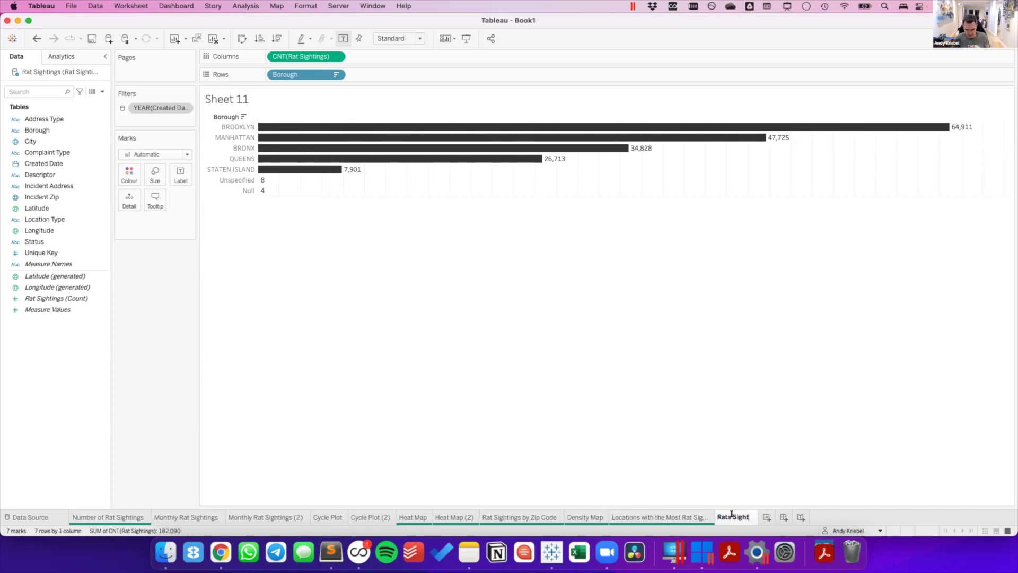
type("ings by Borough")
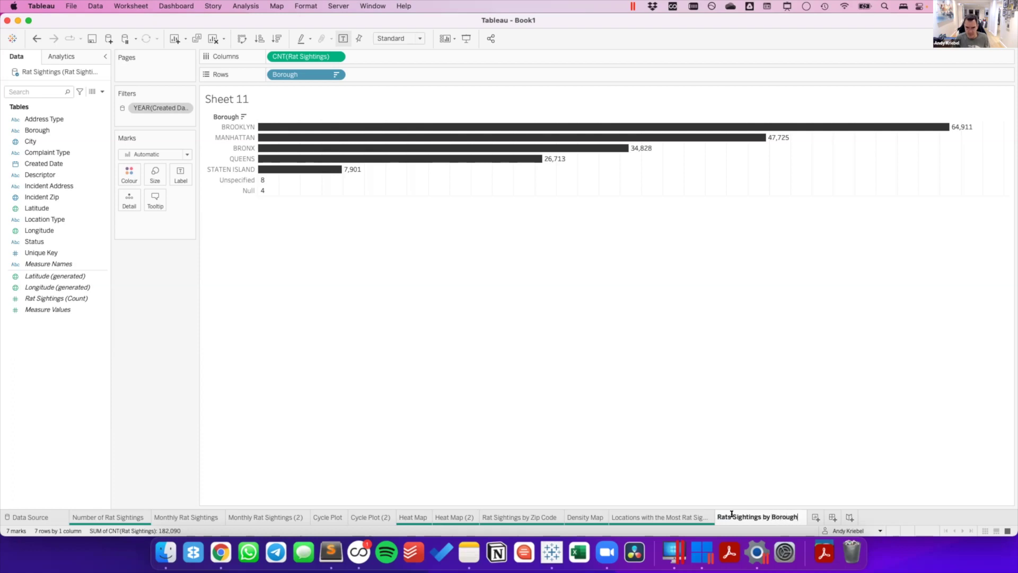
key("Return")
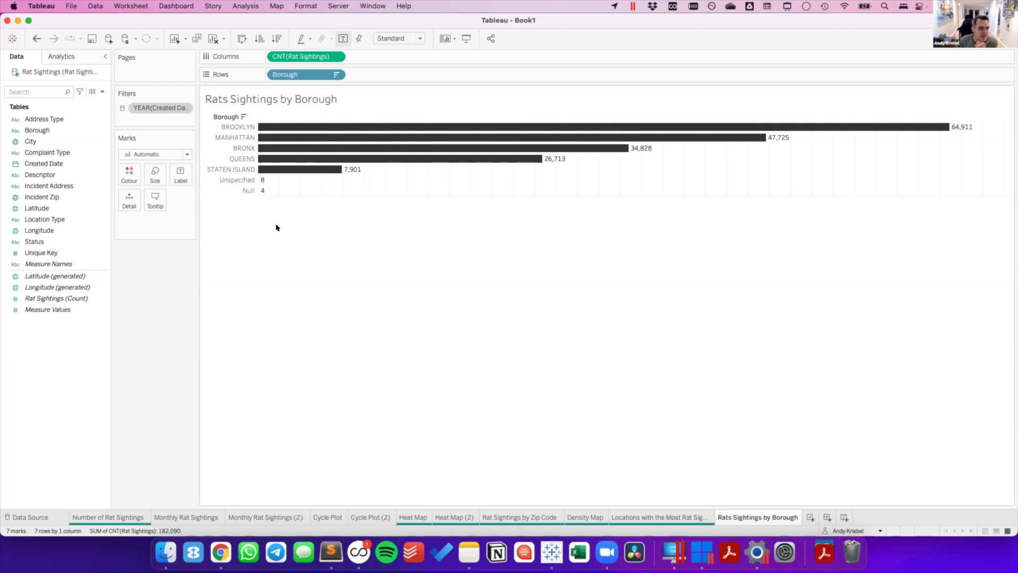
Exclude the Unspecified and Null boroughs from the borough bar chart.
left_click(232, 181)
left_click(226, 190, "super")
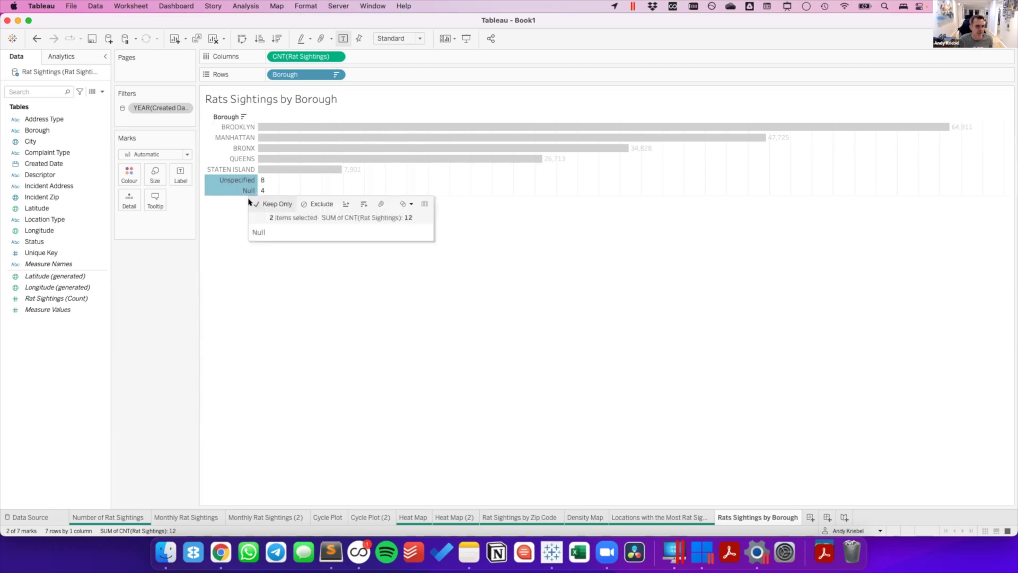
left_click(319, 204)
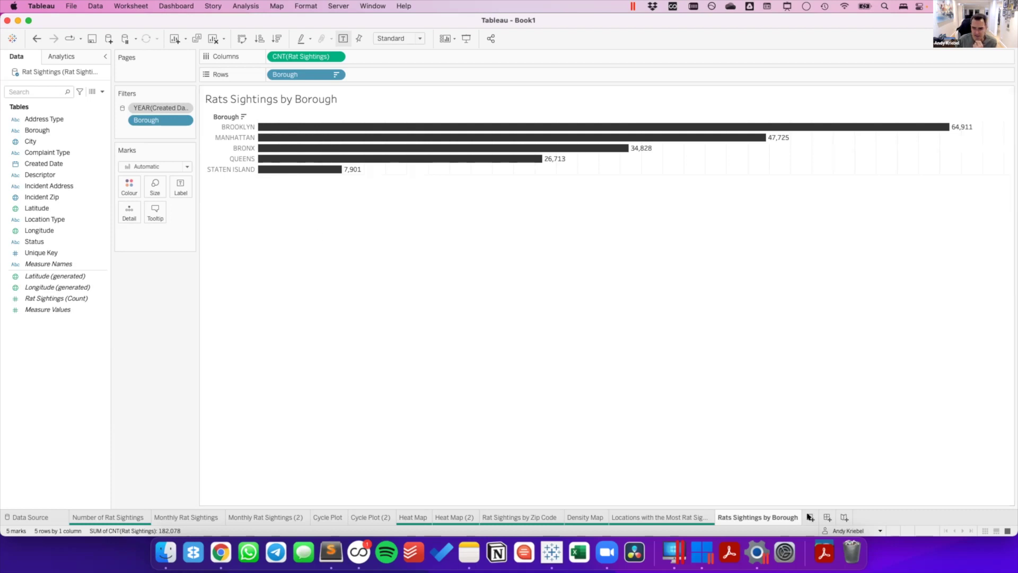
Create a new worksheet and list Complaint Type on its rows.
left_click(810, 517)
left_click(50, 129)
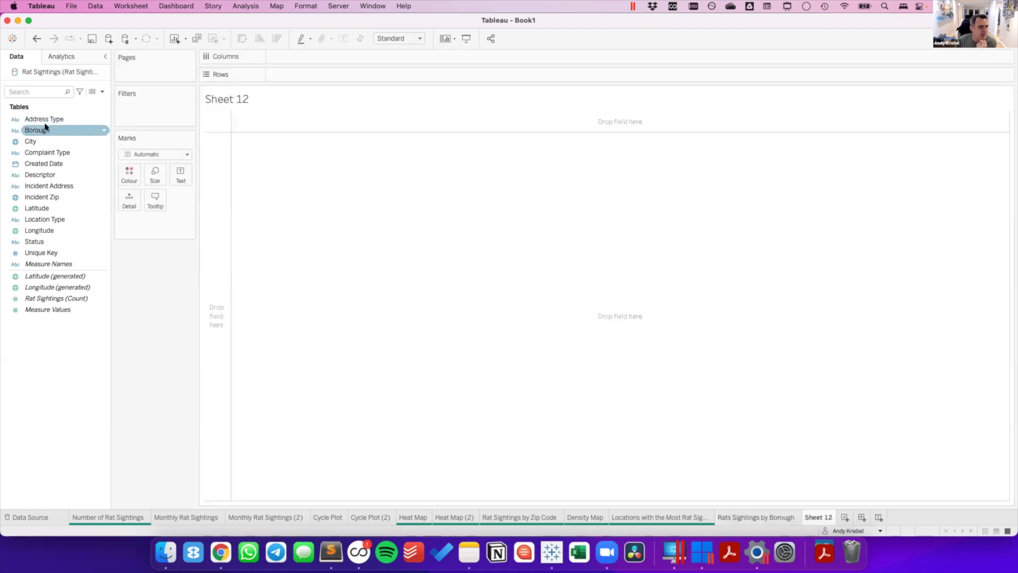
left_click(41, 152)
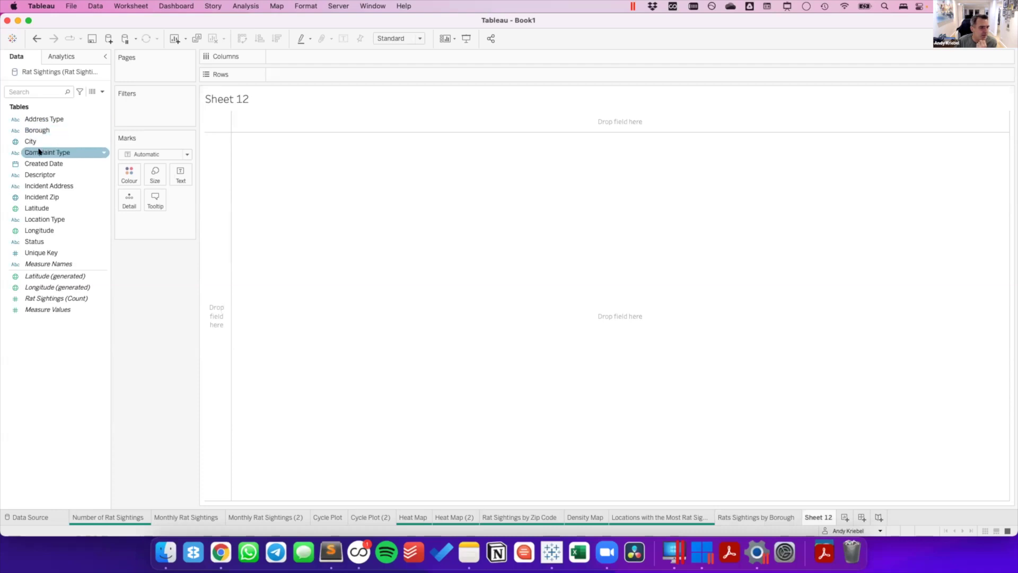
left_click_drag(41, 152, 223, 176)
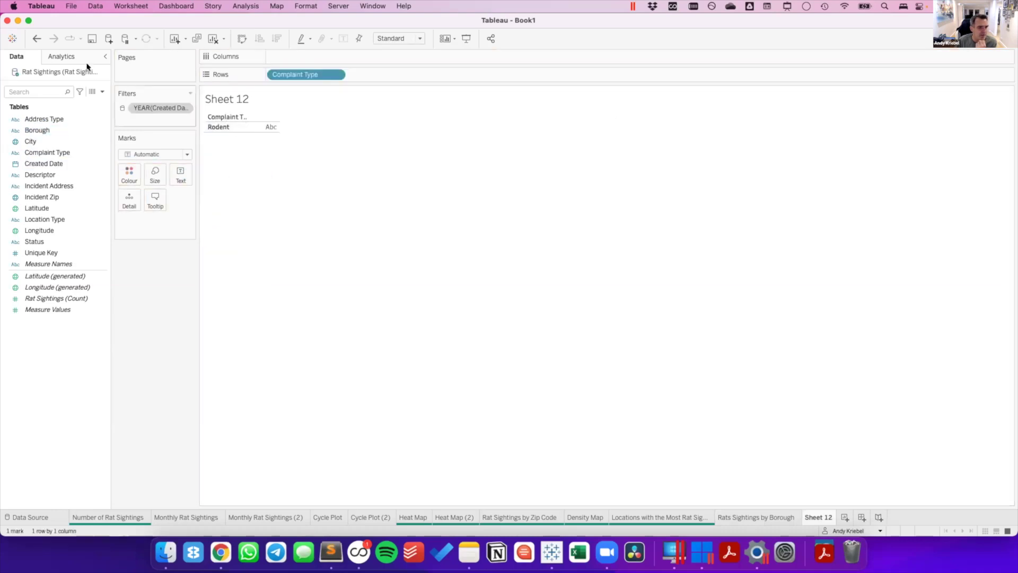
Replace Complaint Type with Descriptor on the rows of Sheet 12.
left_click(36, 38)
left_click(51, 170)
left_click_drag(43, 175, 210, 187)
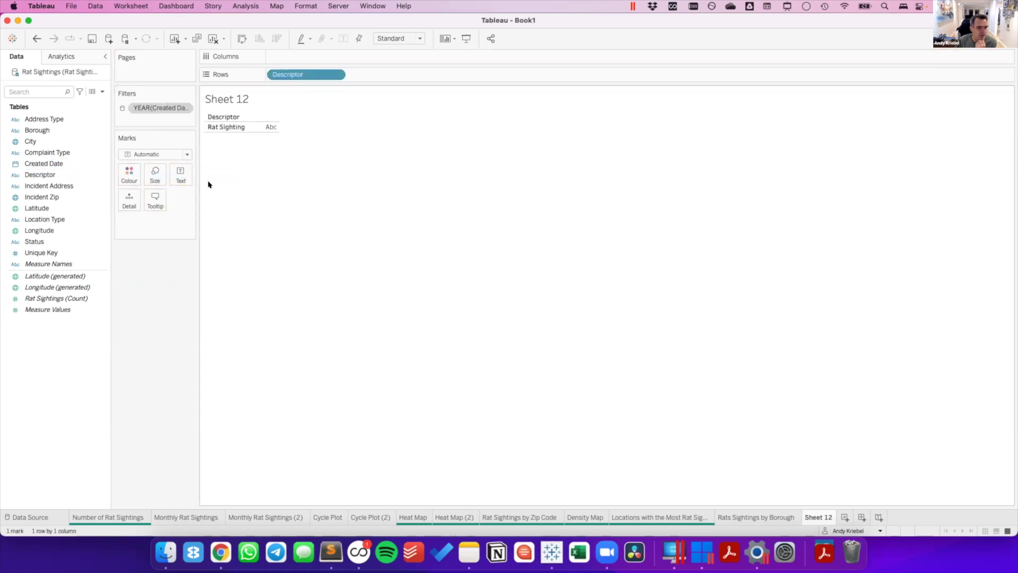
Replace Descriptor with Status on the rows and plot the count of rat sightings for each status.
left_click(37, 38)
left_click(54, 185)
left_click(46, 208)
left_click(45, 228)
left_click(38, 242)
left_click_drag(38, 241, 217, 211)
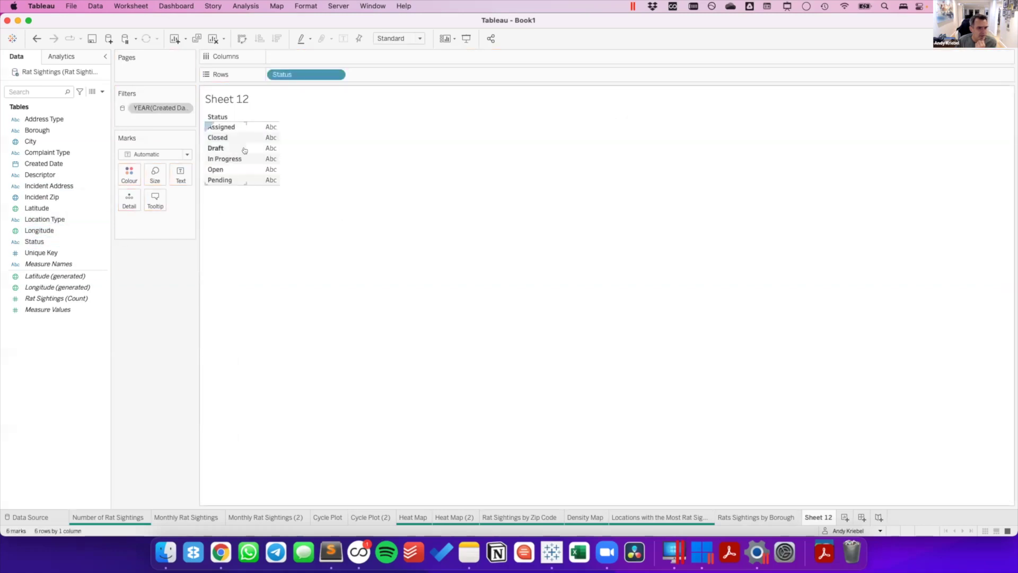
left_click(65, 276)
left_click_drag(55, 298, 300, 56)
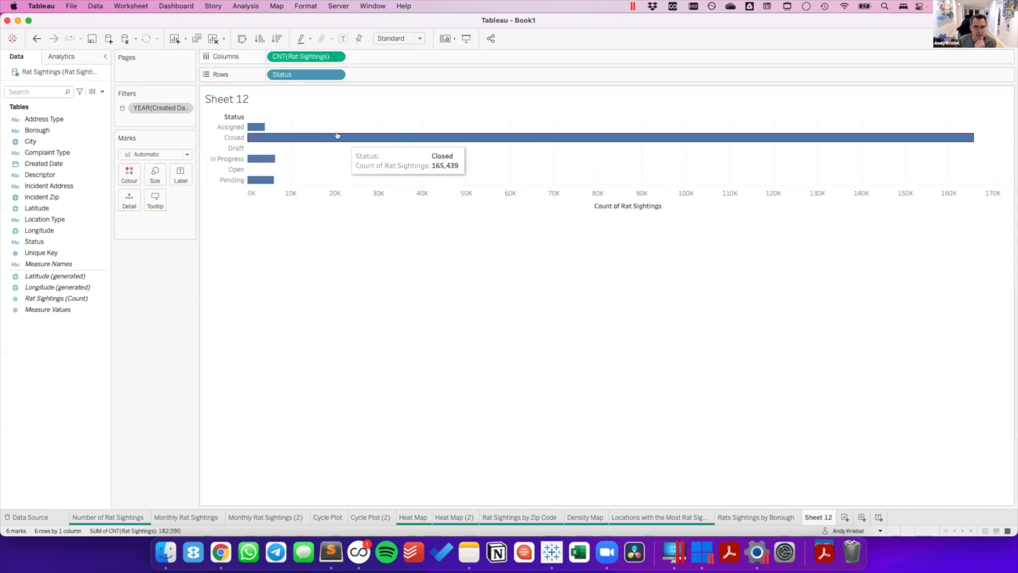
Undo adding the rat sightings count and delete the Sheet 12 worksheet.
left_click(31, 33)
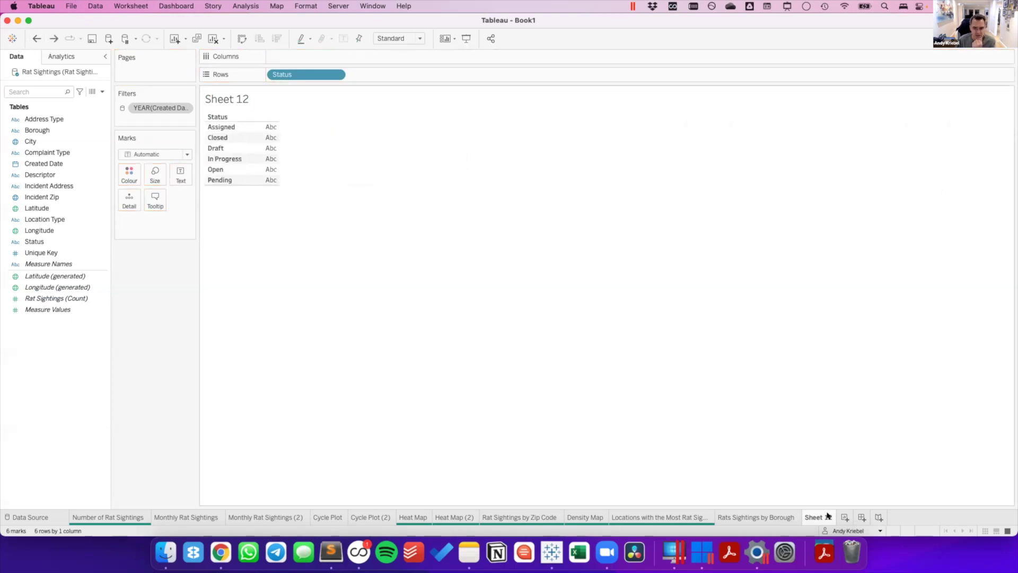
right_click(810, 514)
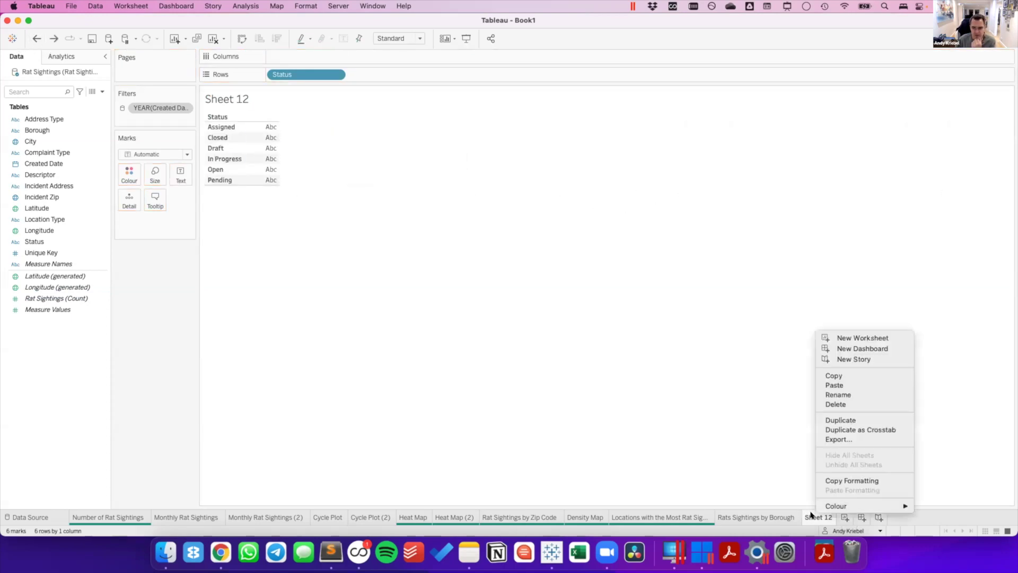
left_click(836, 404)
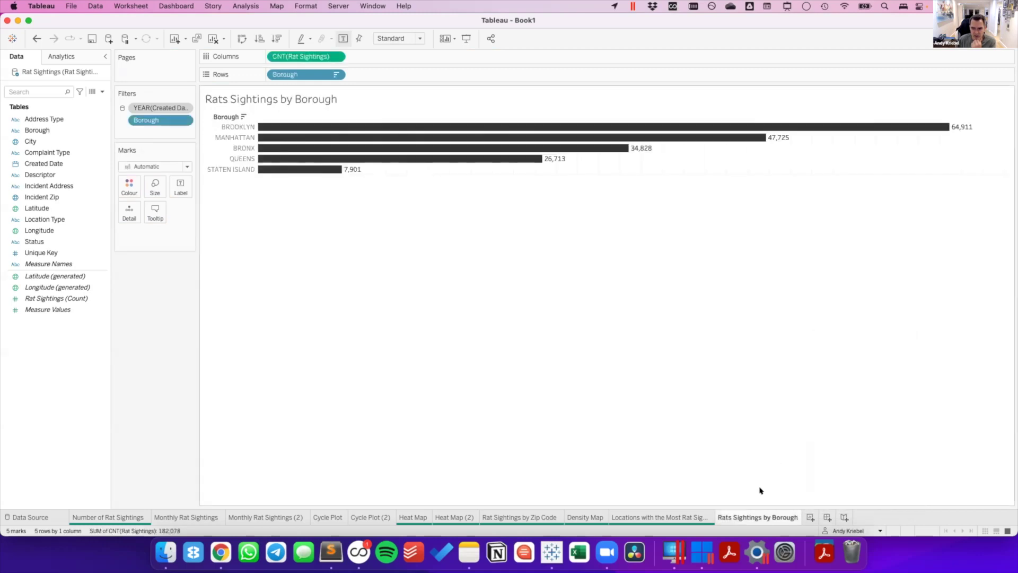
Colour the Rats Sightings by Borough sheet tab green.
right_click(743, 515)
mouse_move(769, 508)
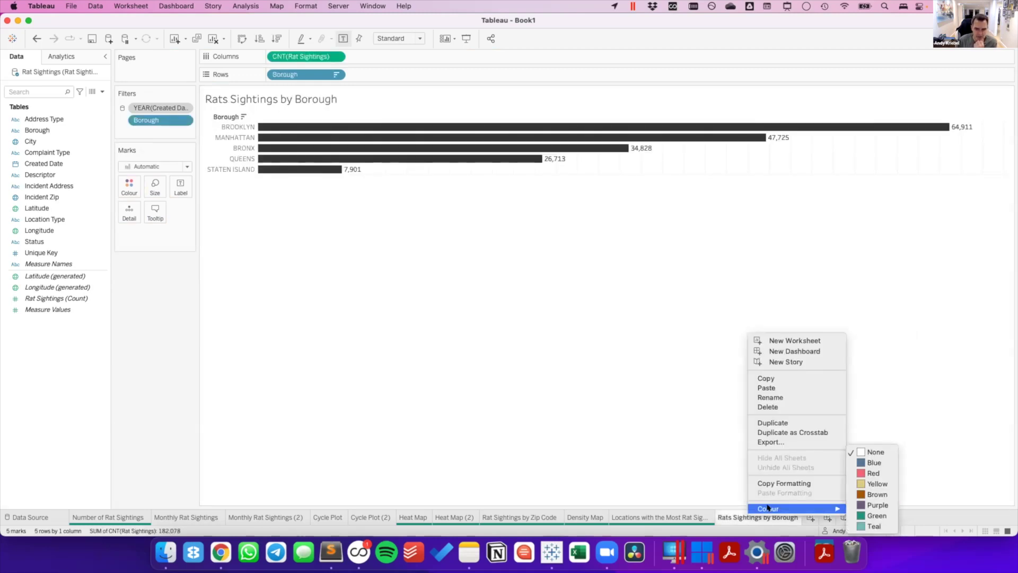
left_click(876, 506)
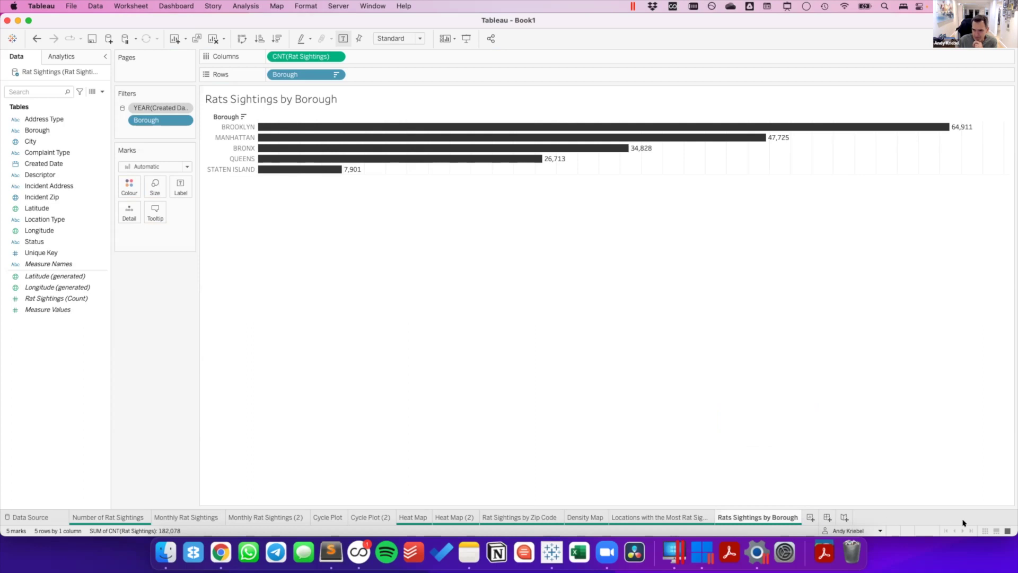
left_click(789, 7)
left_click(790, 49)
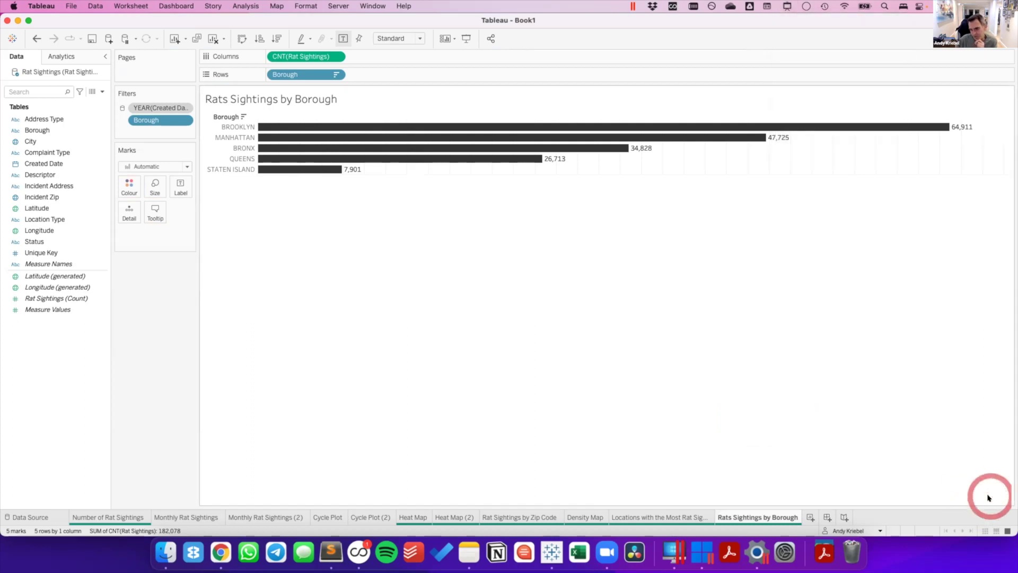
In the sheet sorter, place Rats Sightings by Borough, Locations with the Most Rat Sightings and Rat Sightings by Zip Code directly after Number of Rat Sightings.
left_click(981, 531)
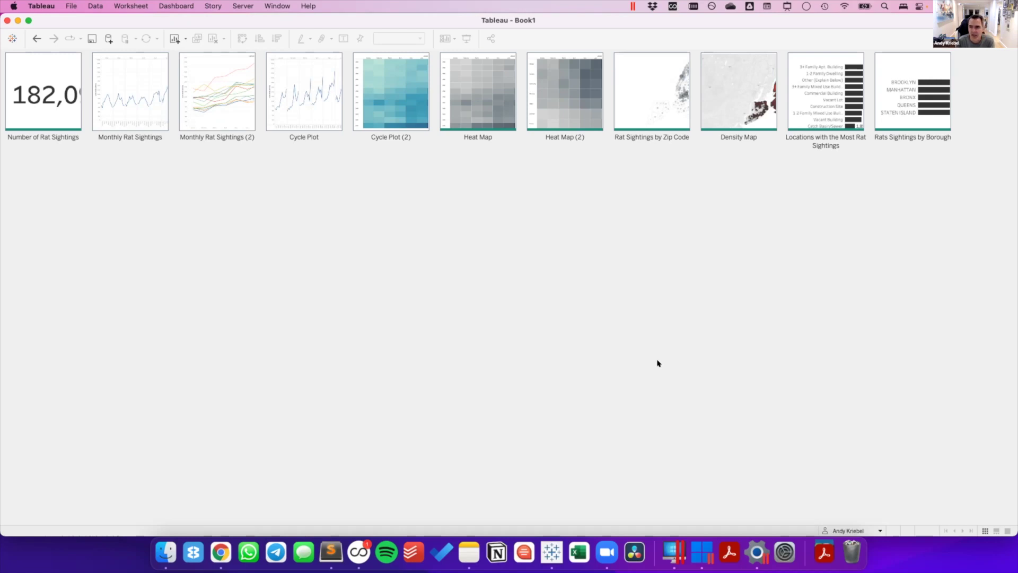
left_click_drag(680, 311, 884, 108)
left_click_drag(906, 99, 69, 96)
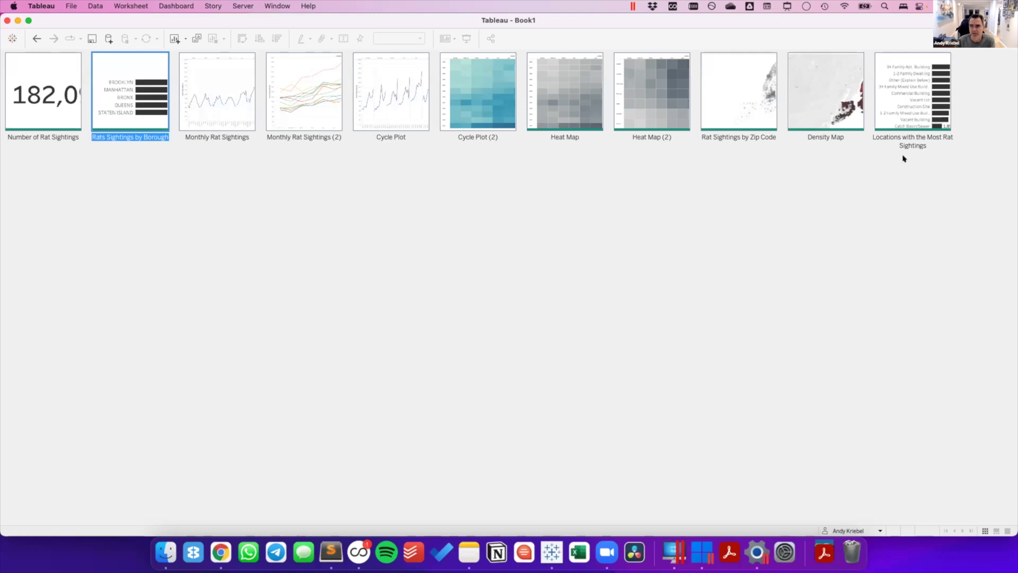
left_click_drag(905, 90, 210, 109)
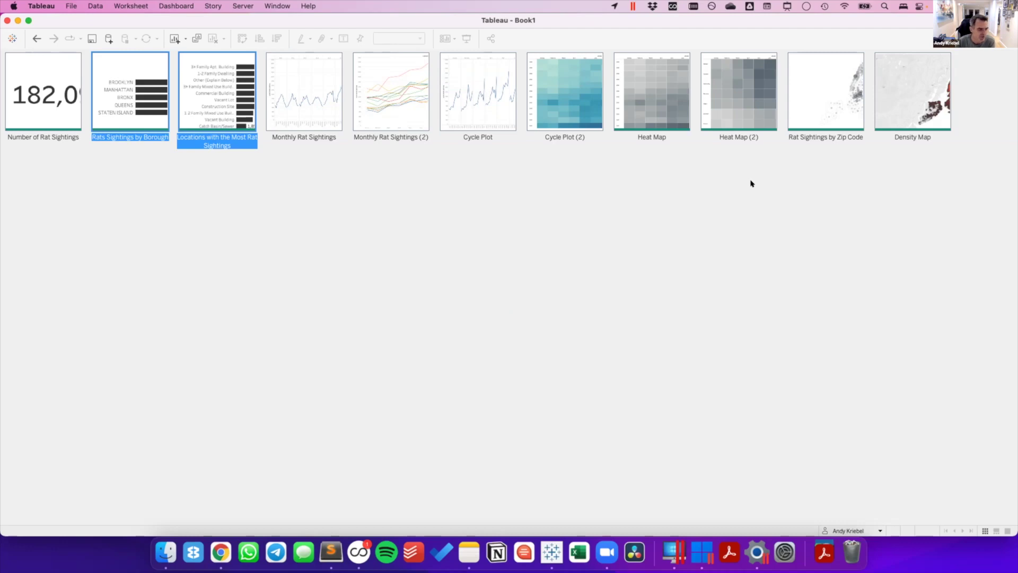
left_click_drag(850, 73, 258, 100)
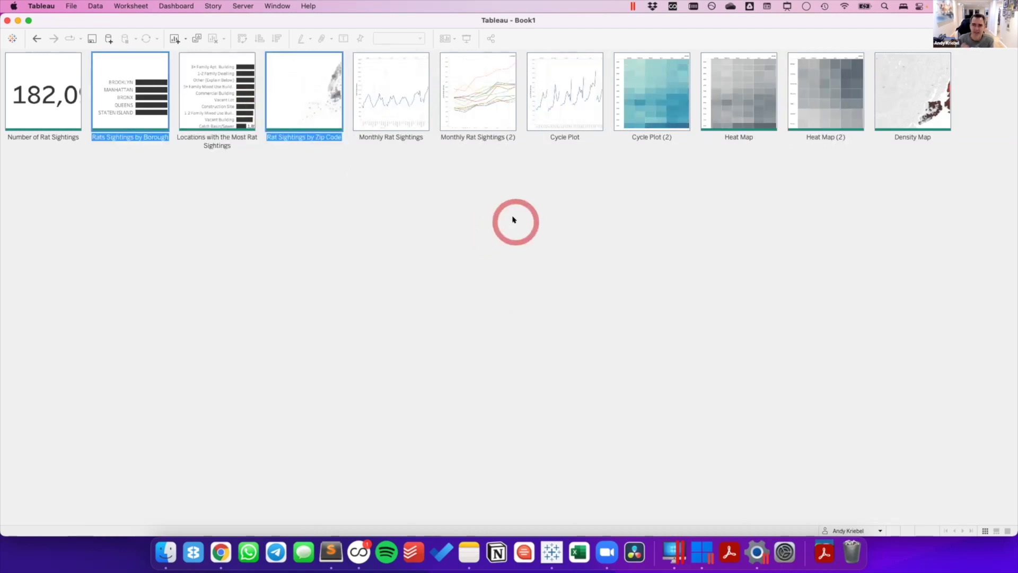
left_click(511, 219)
Open the Heat Map worksheet and review its sightings by year and month.
double_click(757, 91)
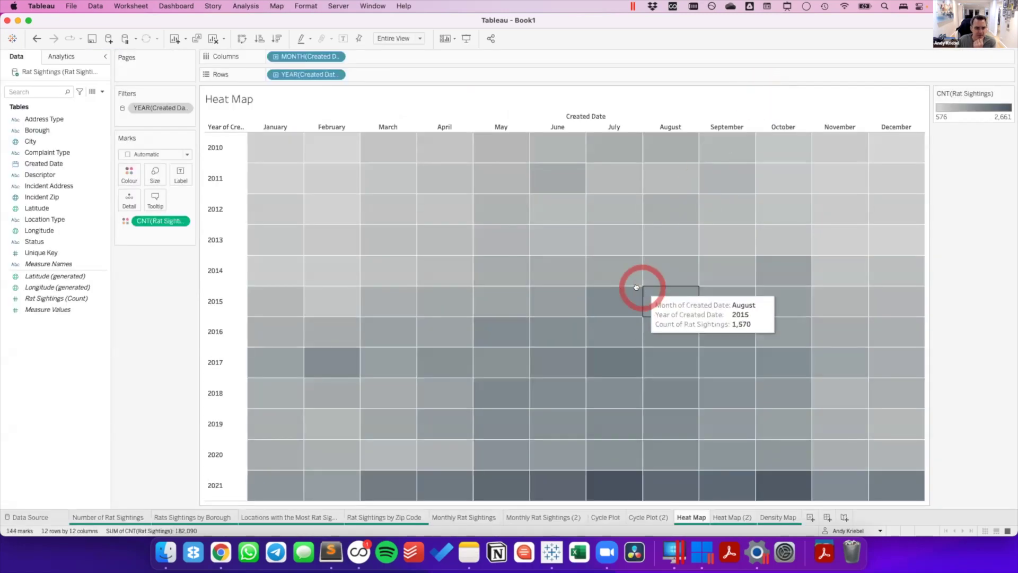
left_click(692, 517)
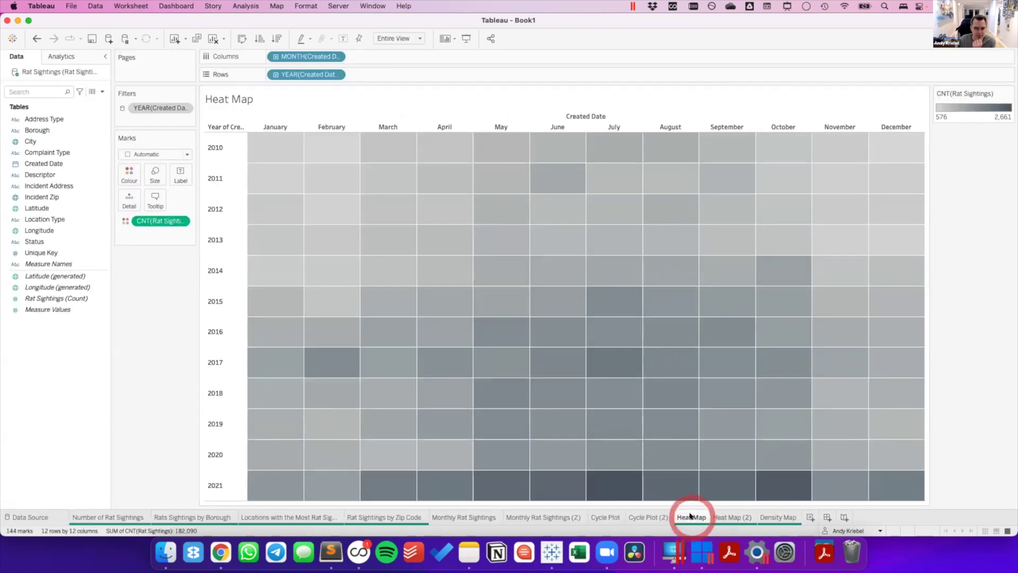
mouse_move(692, 514)
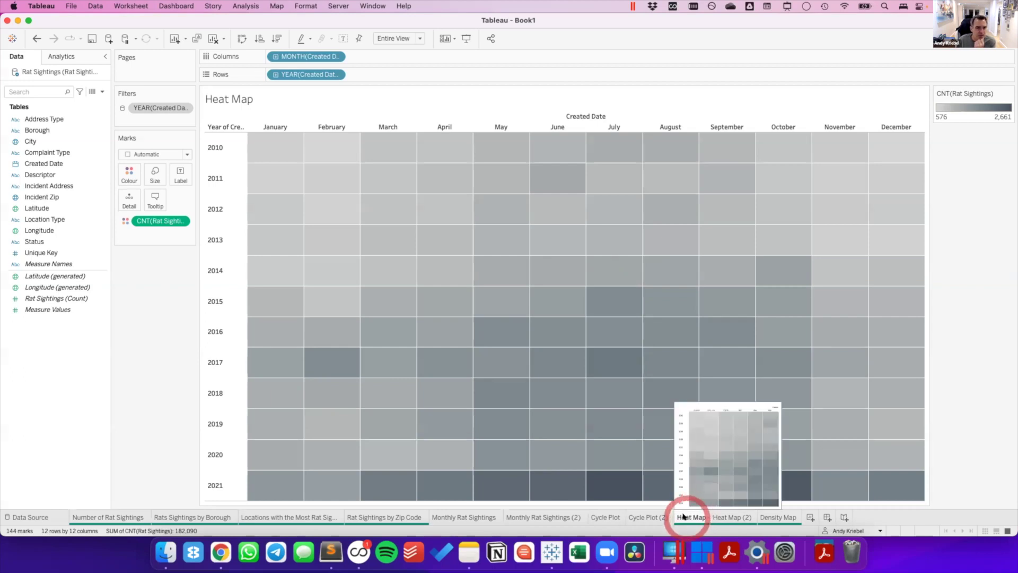
Rename the Heat Map (2) worksheet as "Weekday vs. Month" and move it directly after Rat Sightings by Zip Code.
left_click(724, 516)
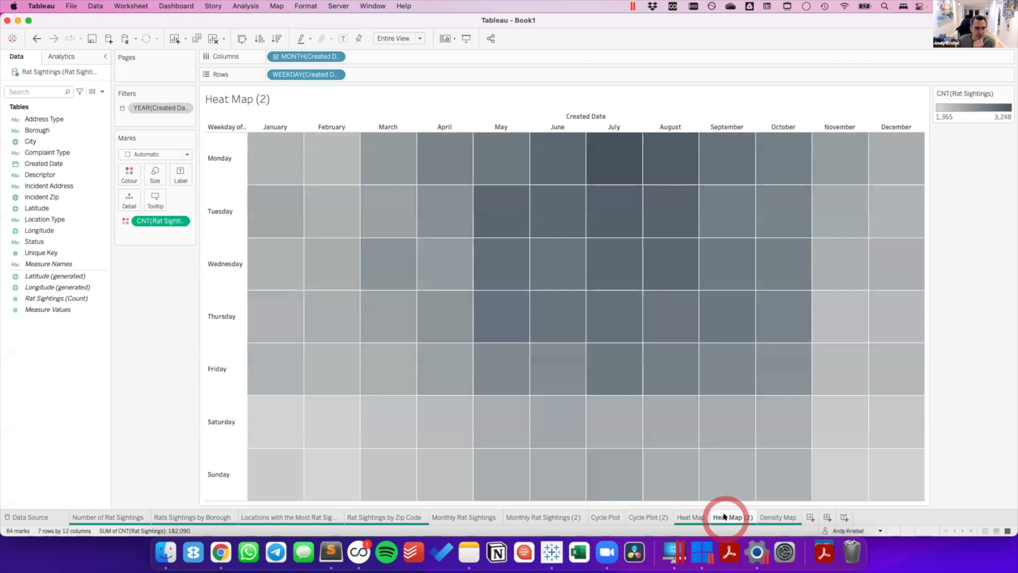
mouse_move(725, 516)
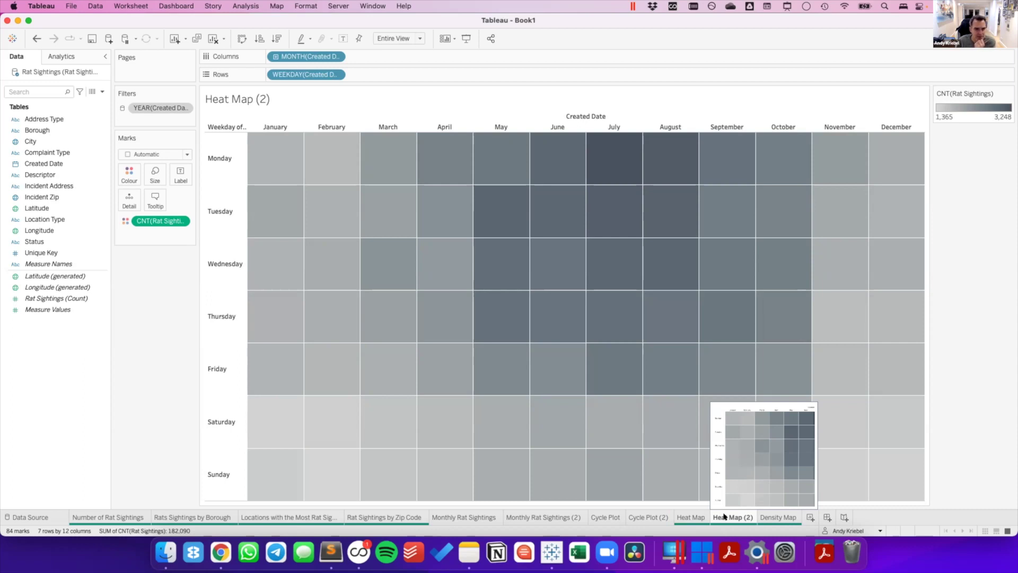
left_click(724, 516)
double_click(723, 516)
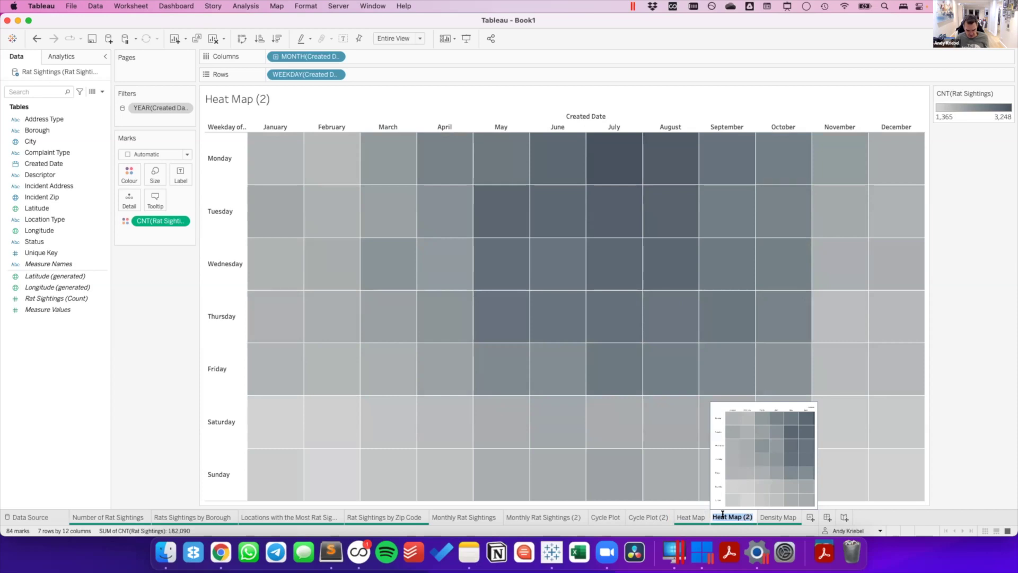
type("Weekday vs")
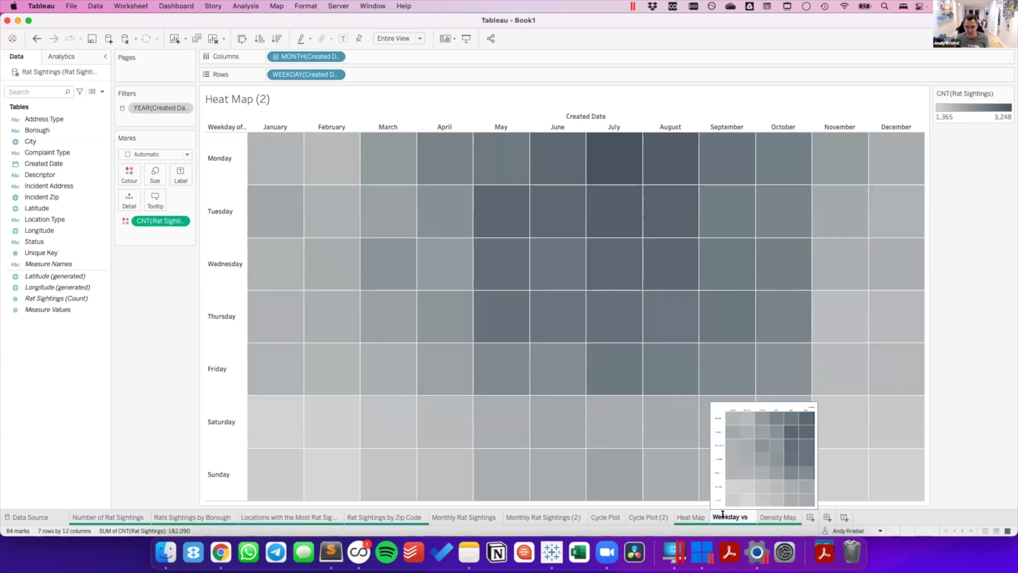
type(". Month")
key("Return")
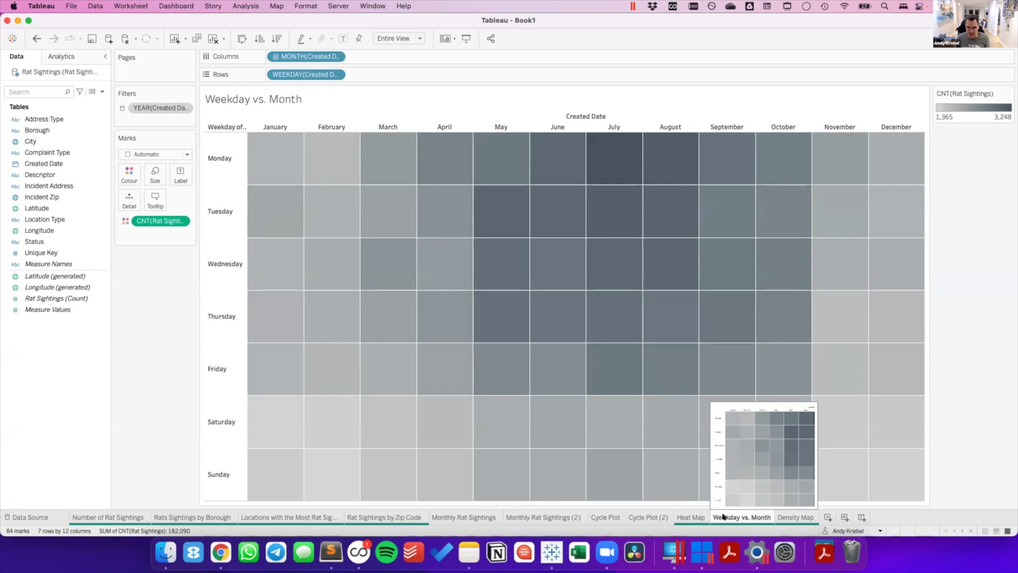
left_click(723, 515)
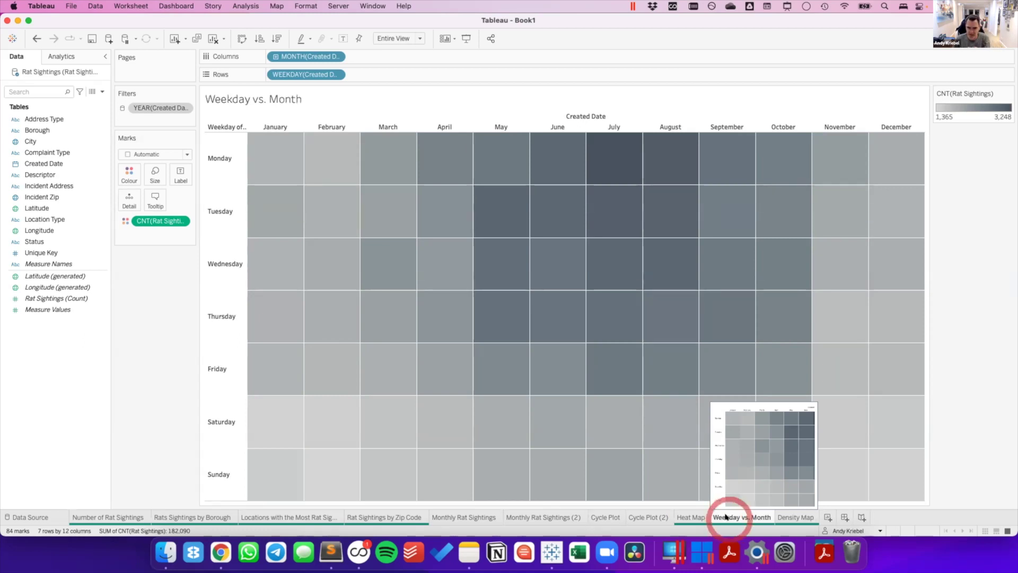
left_click_drag(716, 516, 438, 522)
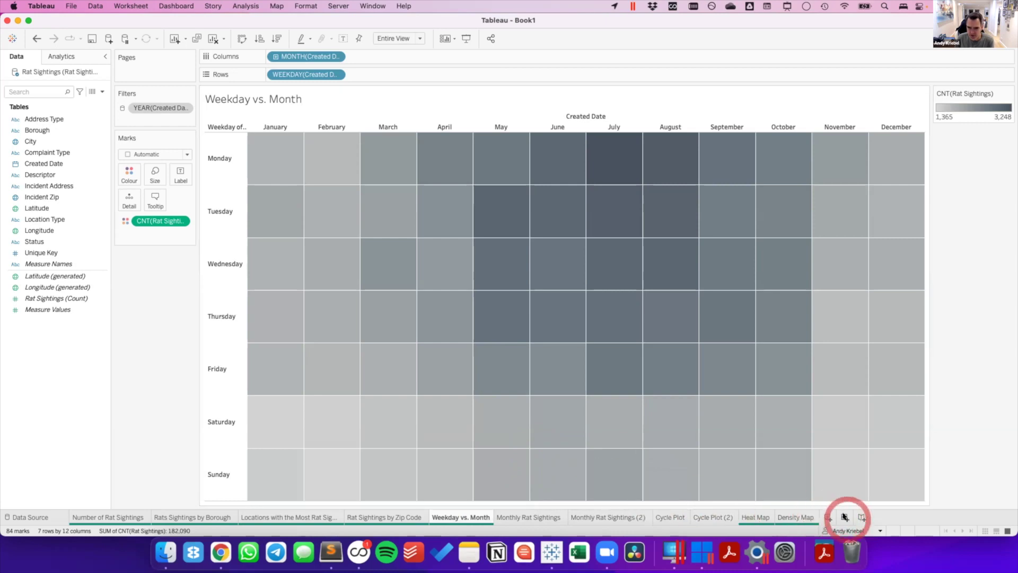
Create a new dashboard and show its title.
left_click(844, 517)
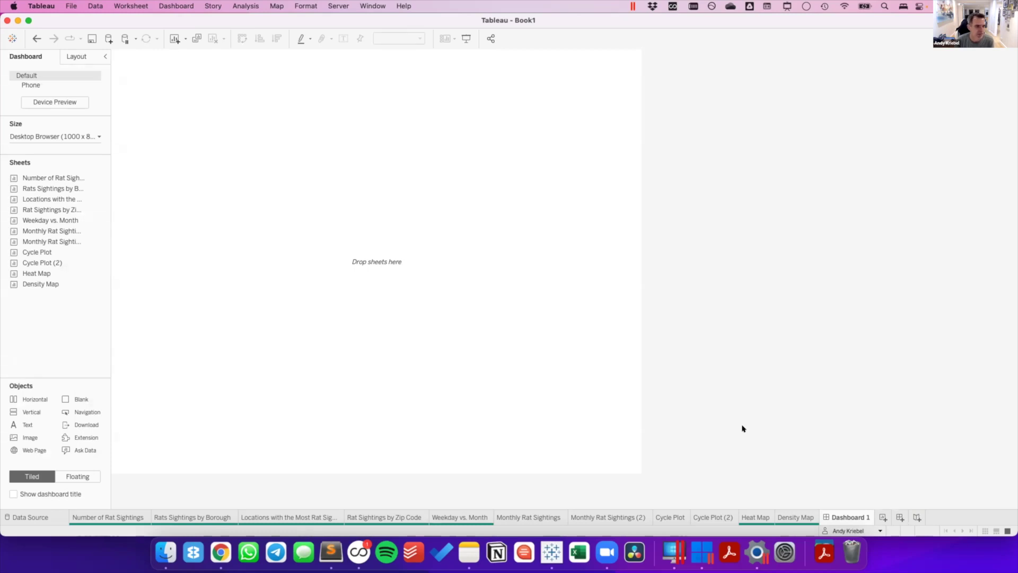
left_click(709, 417)
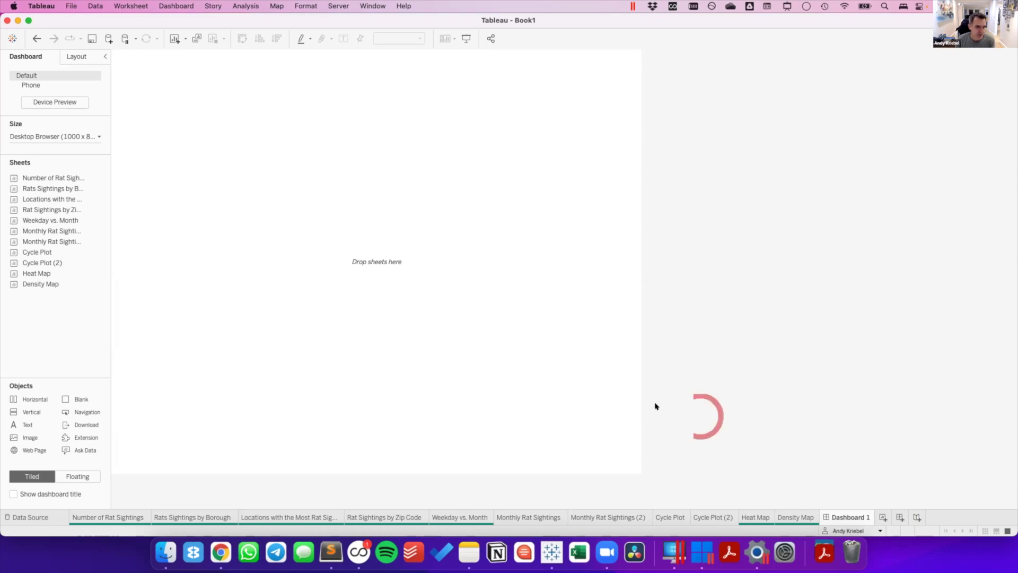
left_click(177, 373)
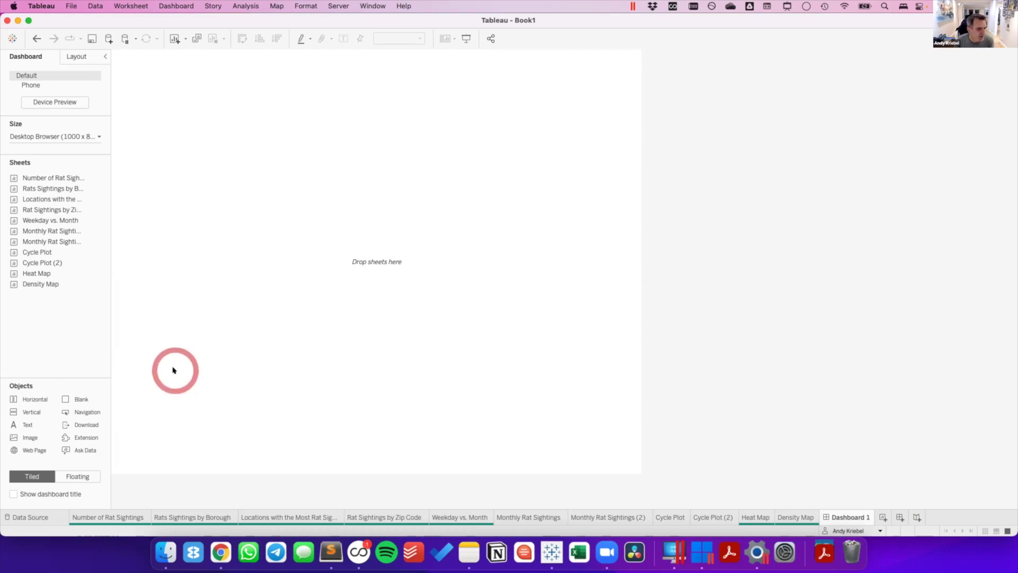
left_click(12, 495)
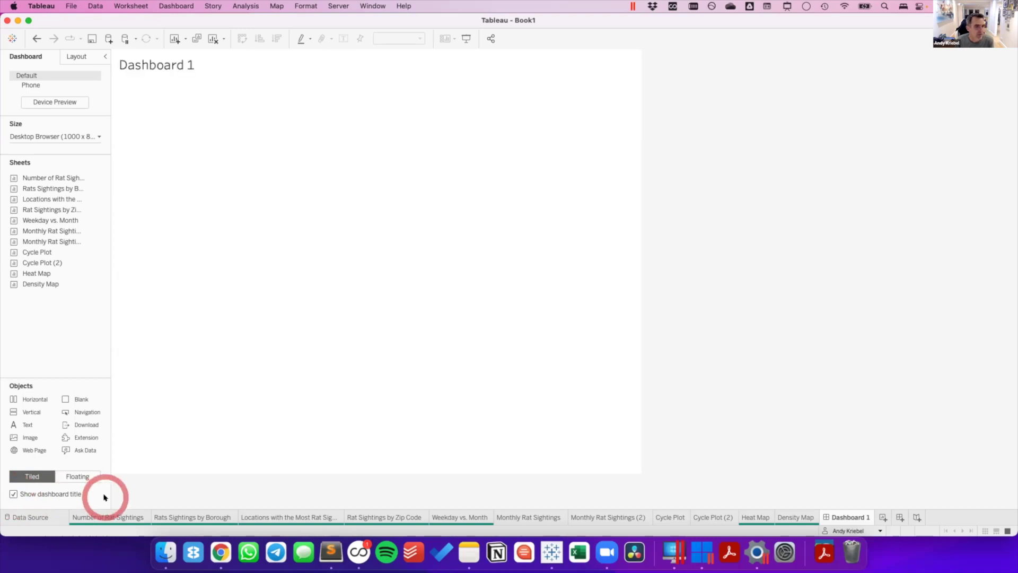
Change the dashboard title to "Rats Sightings in New York City".
left_click(206, 62)
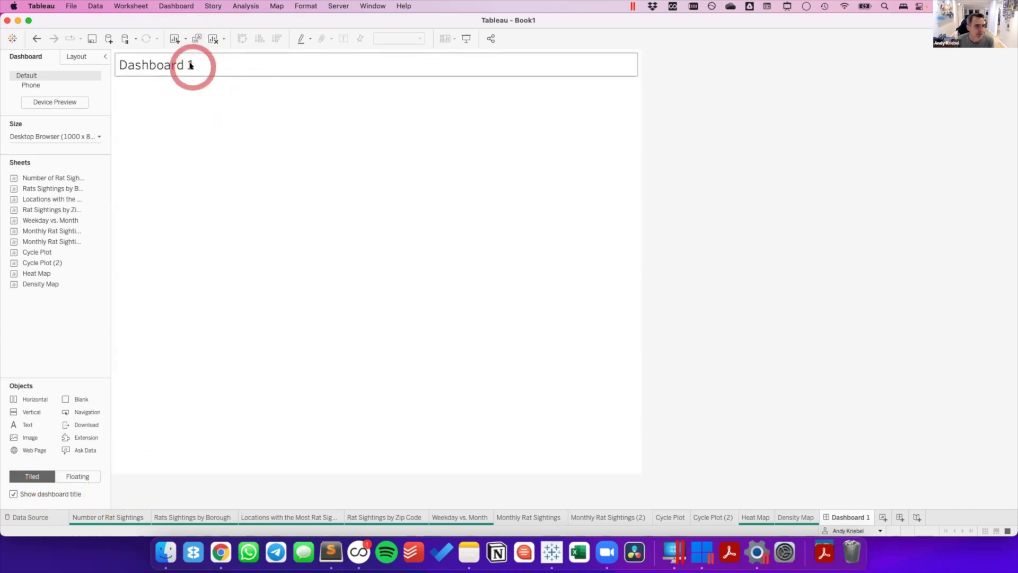
double_click(191, 65)
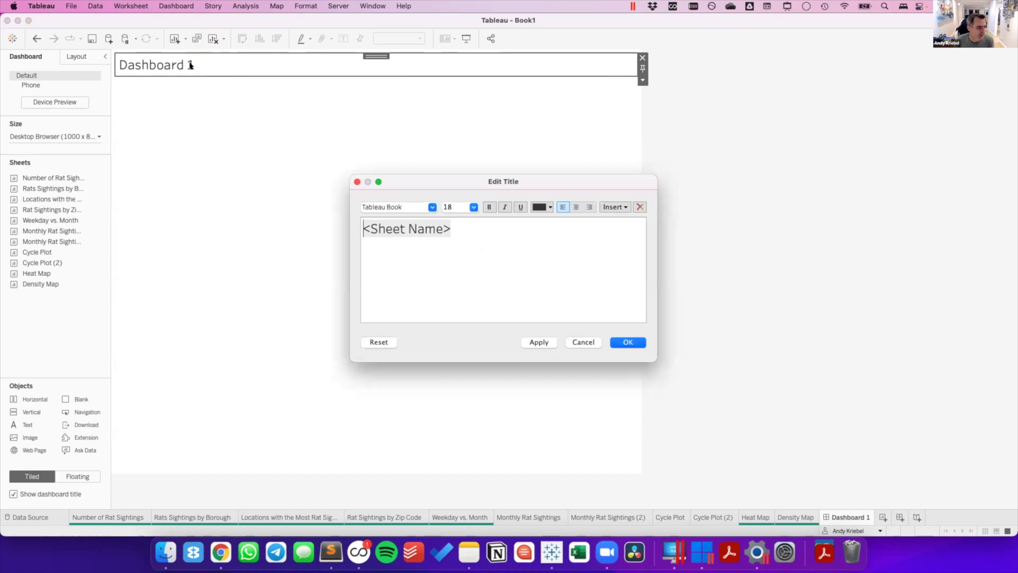
left_click_drag(480, 237, 350, 226)
key("BackSpace")
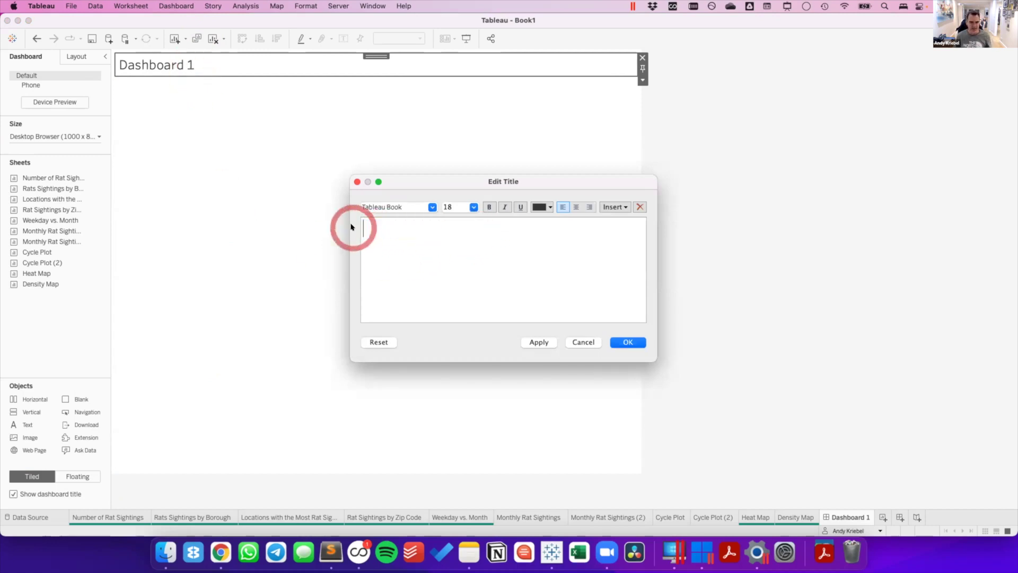
type("Rat")
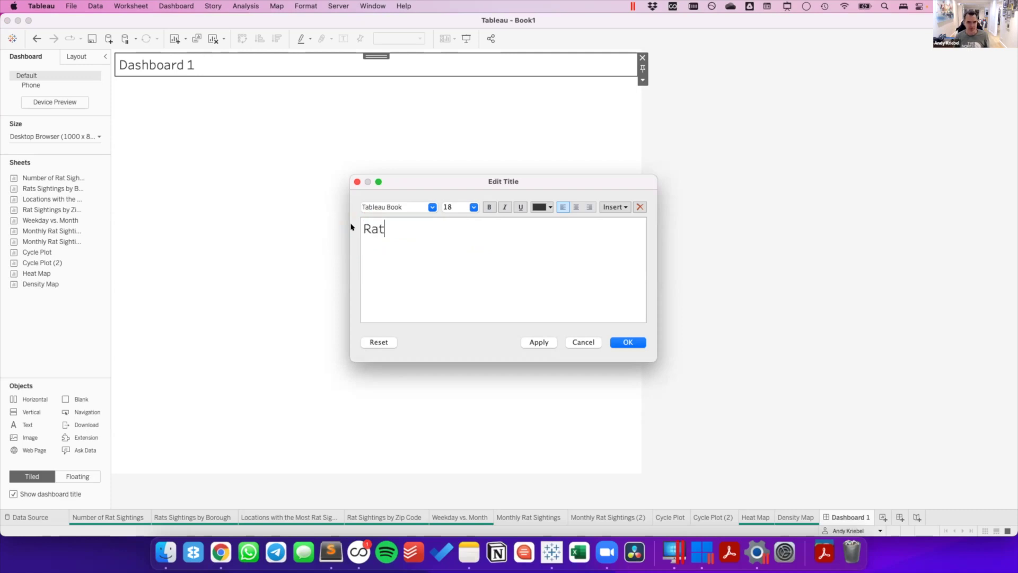
type("s Sightings ")
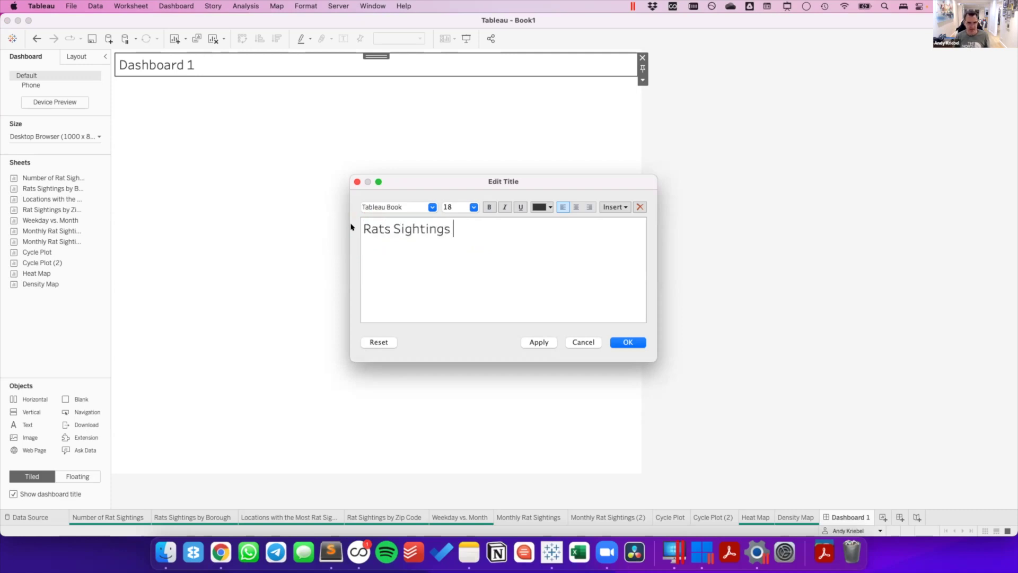
type("in New Y")
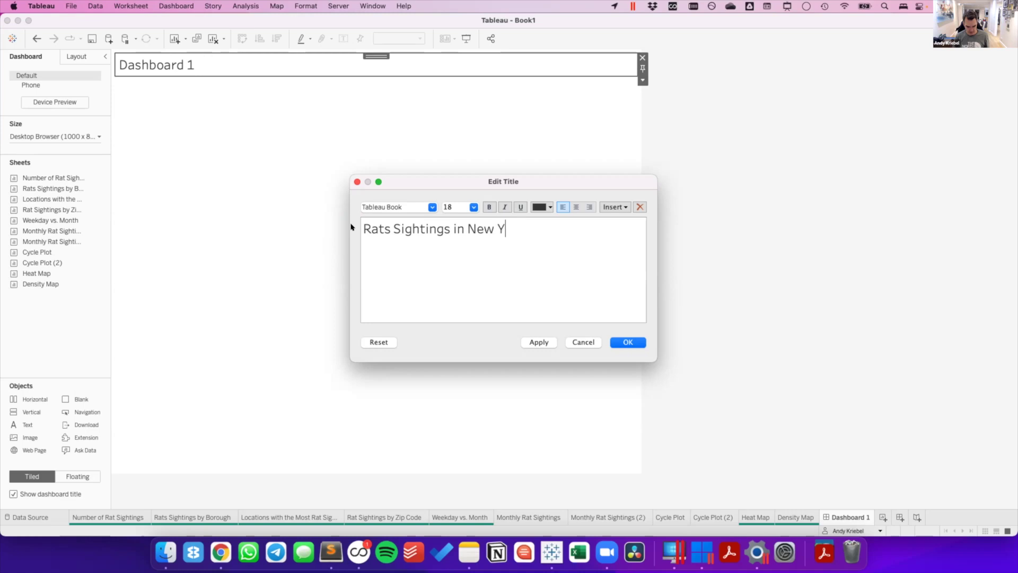
type("ork City")
left_click(626, 342)
left_click(735, 313)
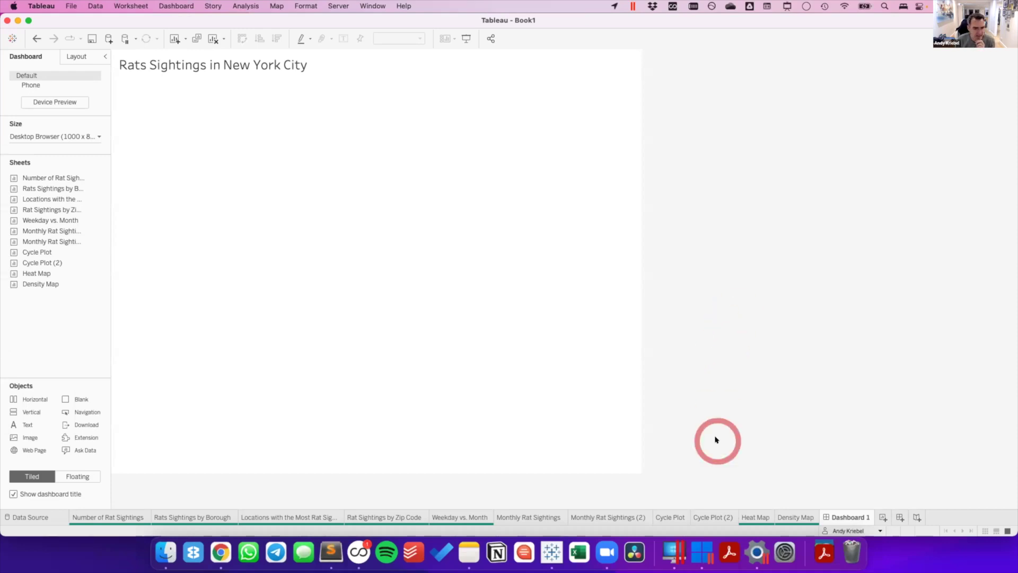
Switch to Excalidraw and draw a large rectangle on a blank canvas area as the dashboard frame.
left_click(824, 553)
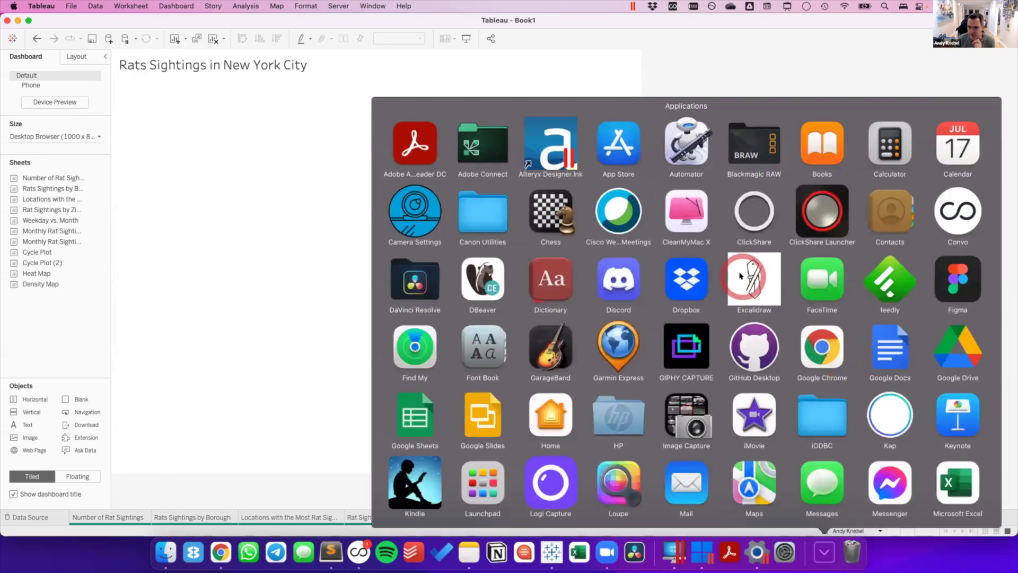
left_click(740, 275)
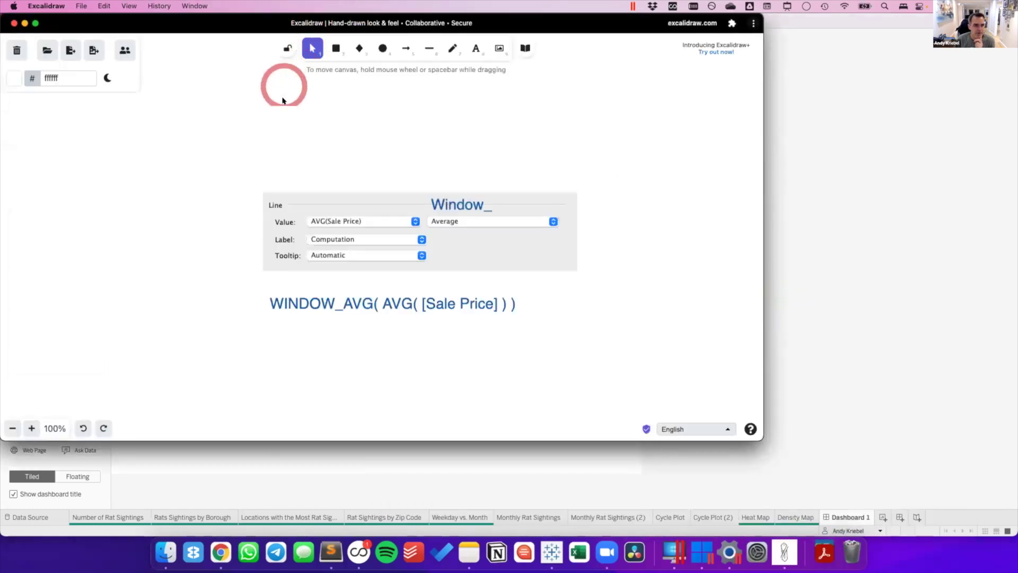
scroll(370, 363, "down", 3)
scroll(370, 363, "down", 2)
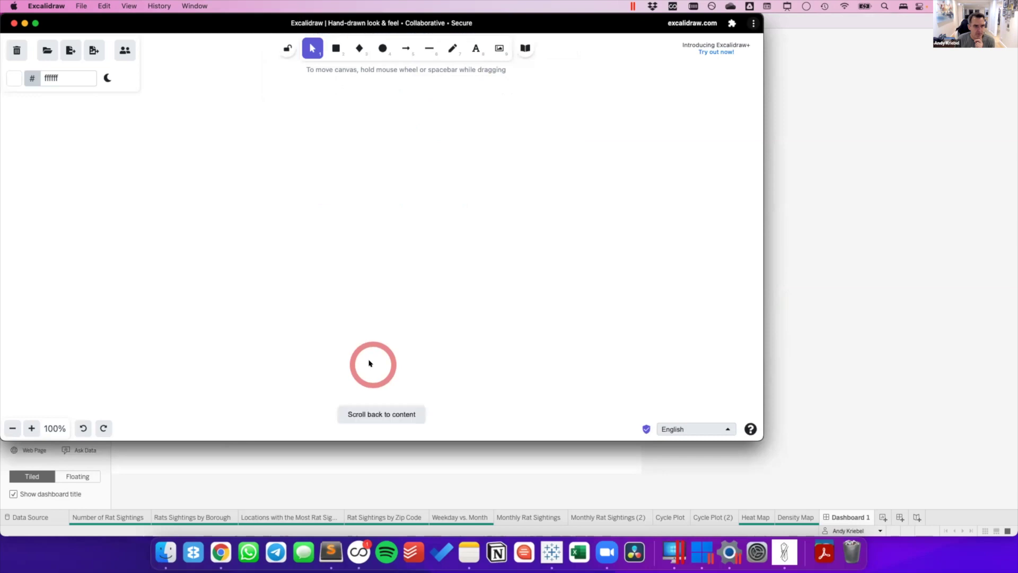
left_click_drag(364, 23, 474, 101)
left_click(445, 126)
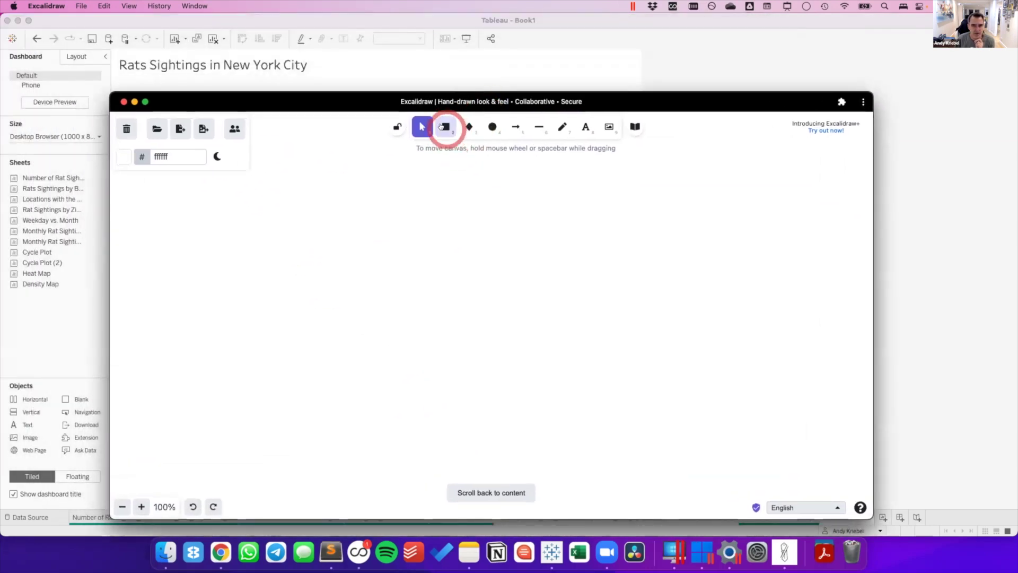
left_click_drag(343, 205, 731, 482)
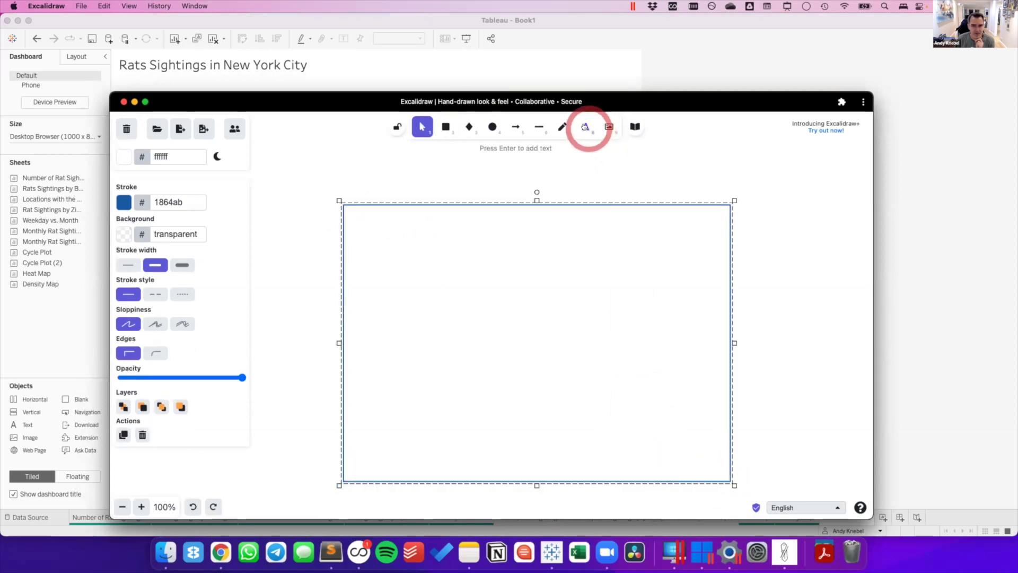
Add the text "Title" inside the upper-left corner of the dashboard frame.
left_click(576, 127)
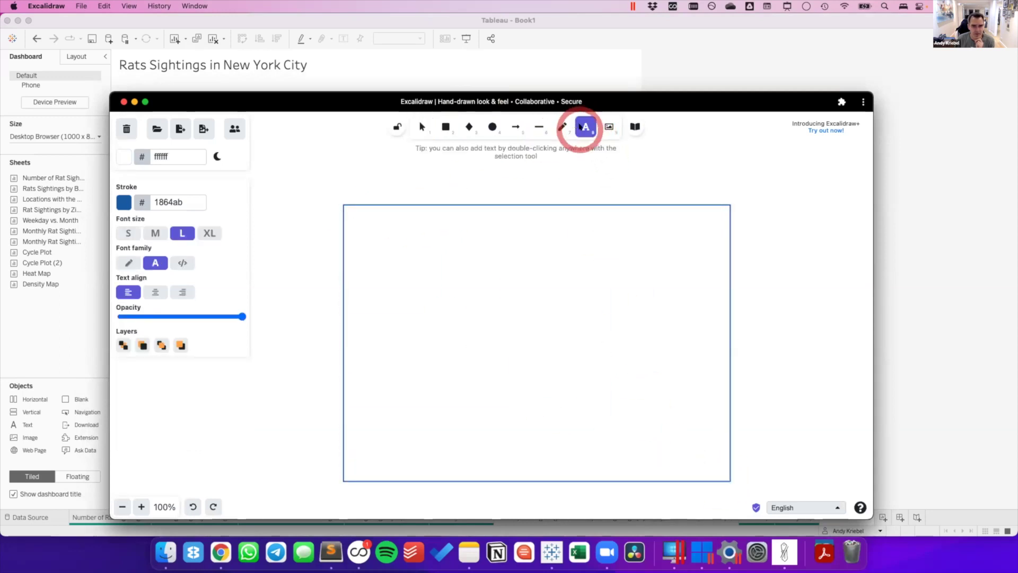
left_click(360, 211)
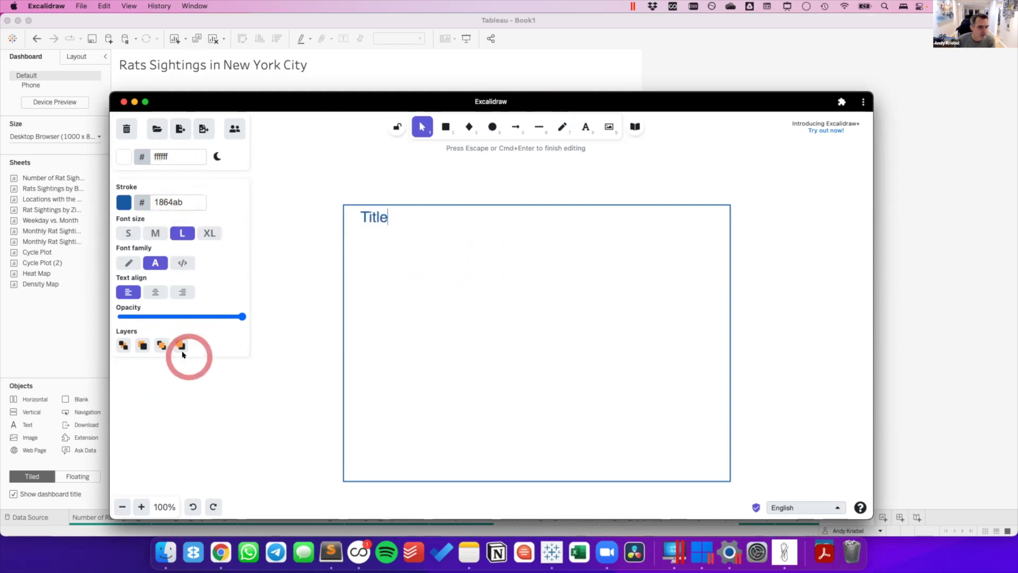
left_click(293, 183)
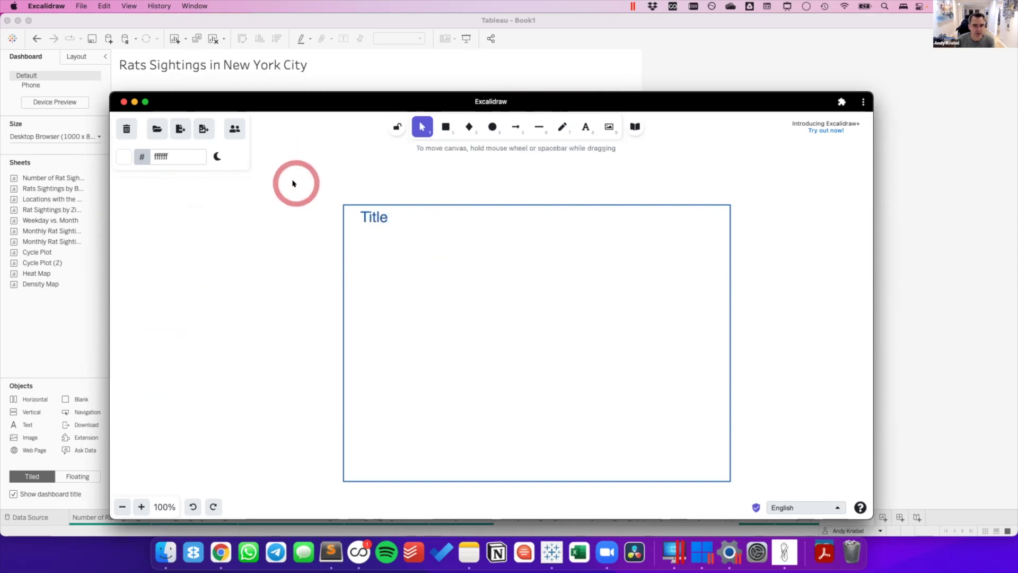
Add the number "123,456" in extra-large text and place it below the title in the sketch.
left_click(585, 127)
left_click(355, 233)
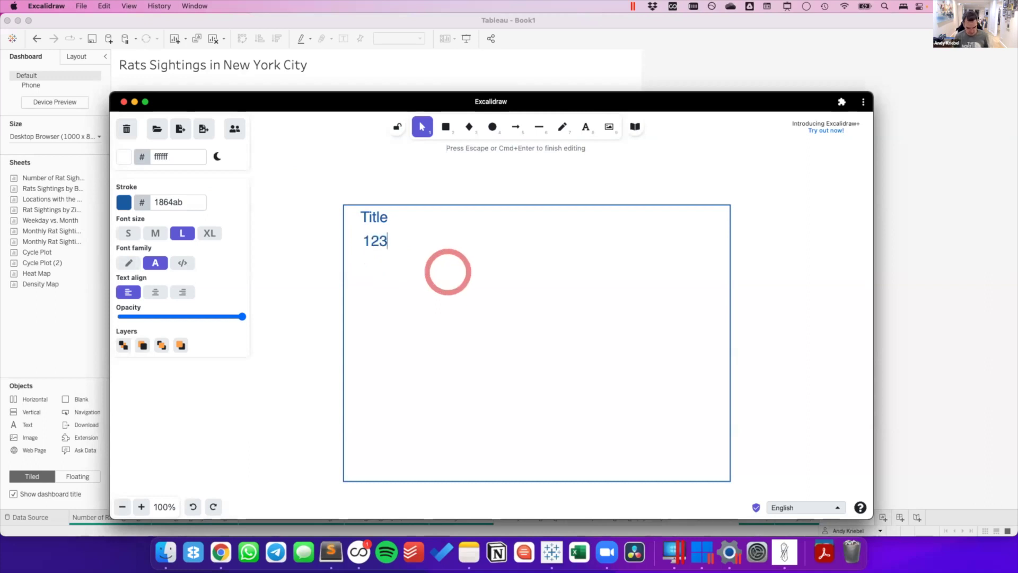
left_click(206, 233)
left_click(387, 244)
left_click(289, 234)
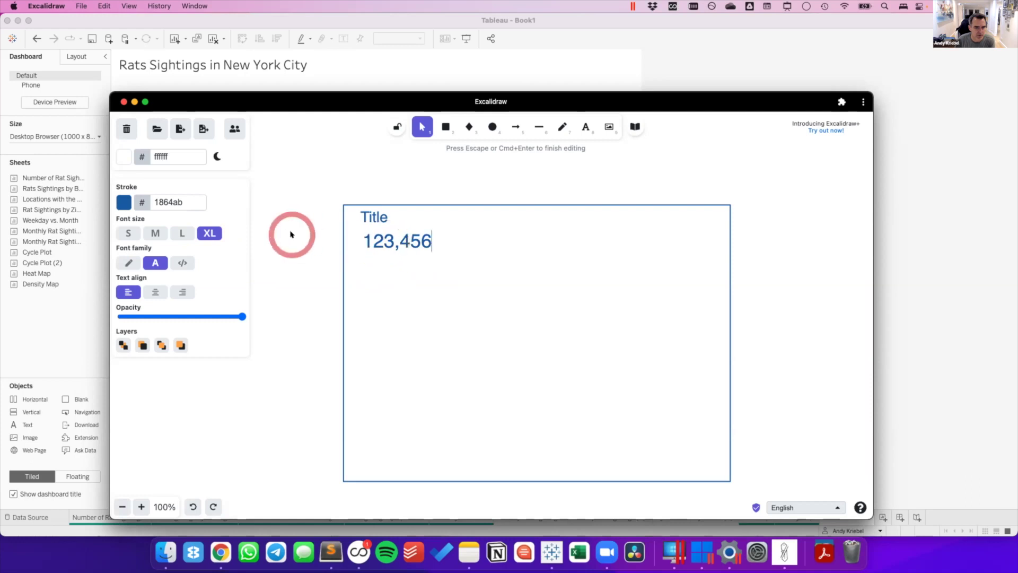
left_click_drag(387, 241, 380, 258)
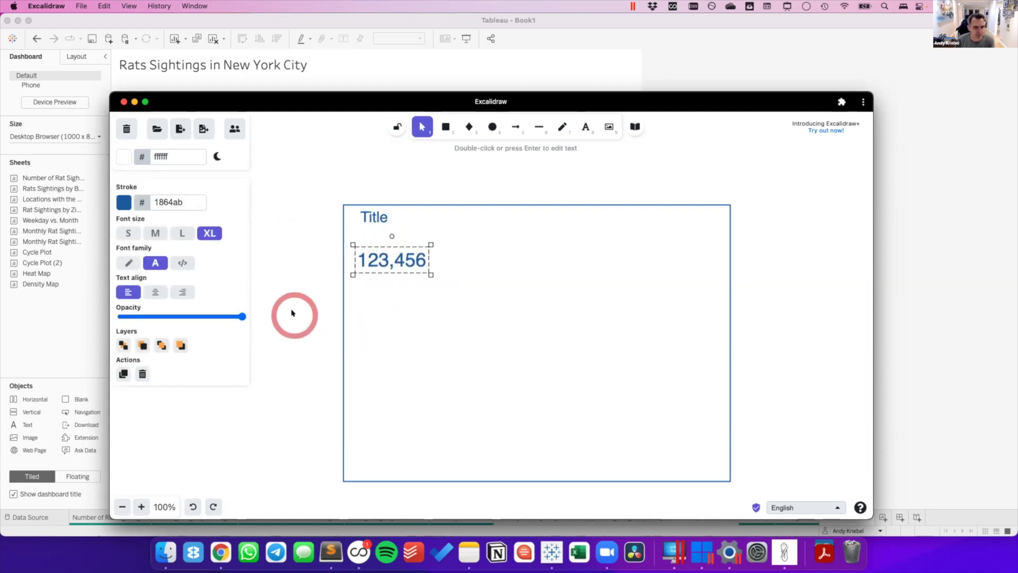
Switch to Tableau and review the worksheets from Number of Rat Sightings through Weekday vs. Month.
left_click(541, 562)
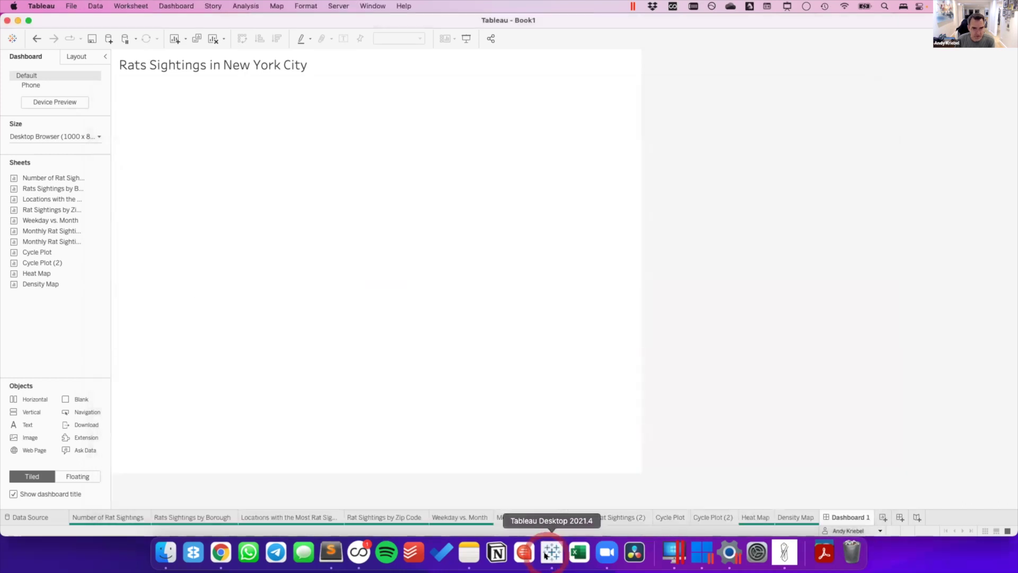
left_click(141, 515)
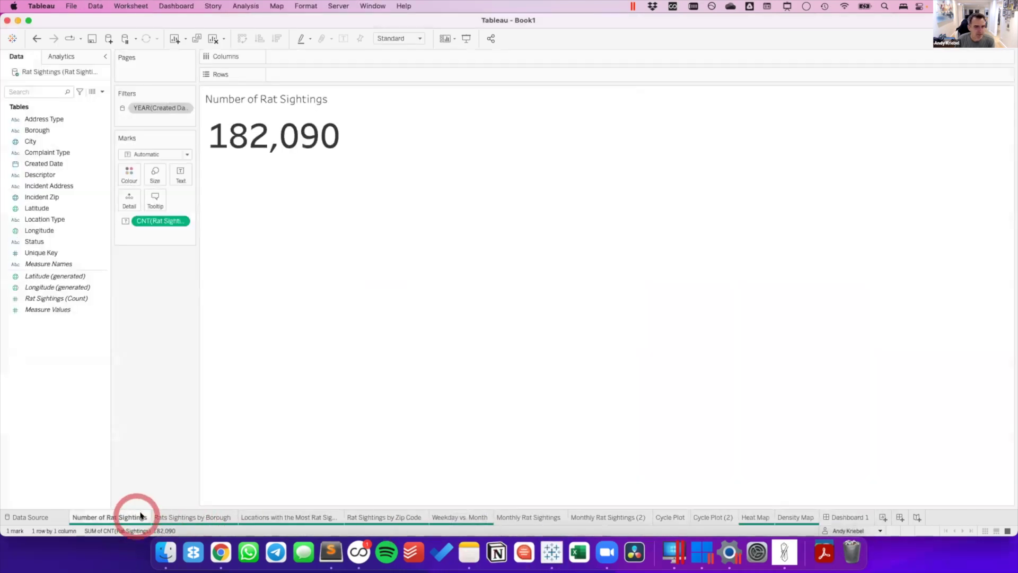
left_click(200, 515)
left_click(263, 516)
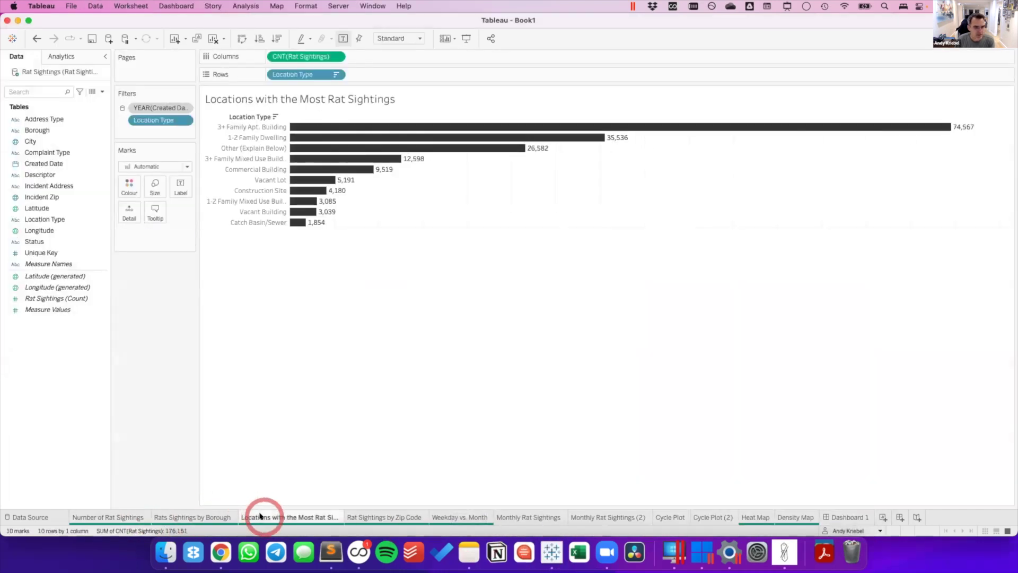
left_click(373, 517)
left_click(478, 518)
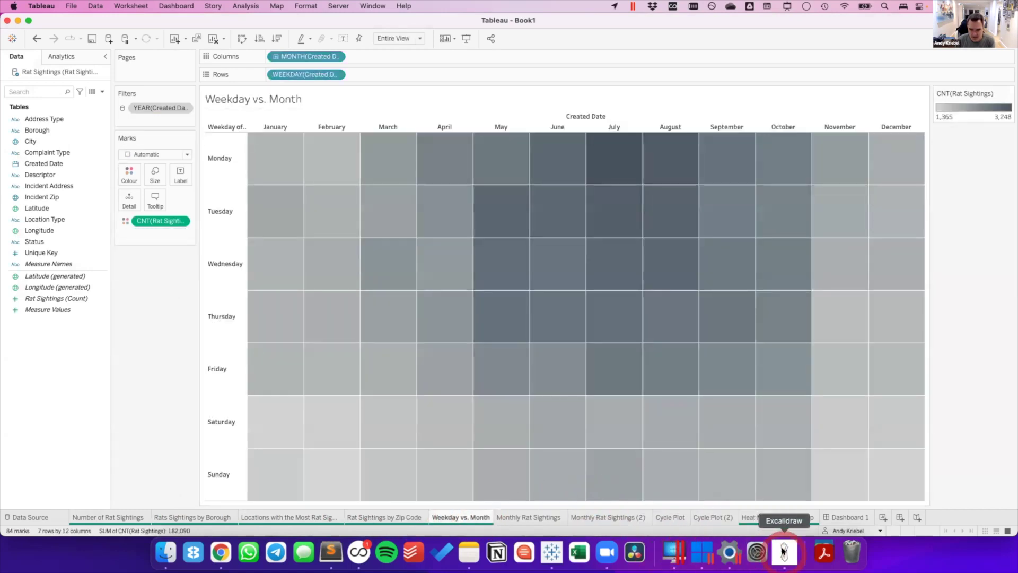
Switch to Excalidraw, insert the Cartesian heatmap library item and shrink it to fit beneath the 123,456 number.
left_click(784, 552)
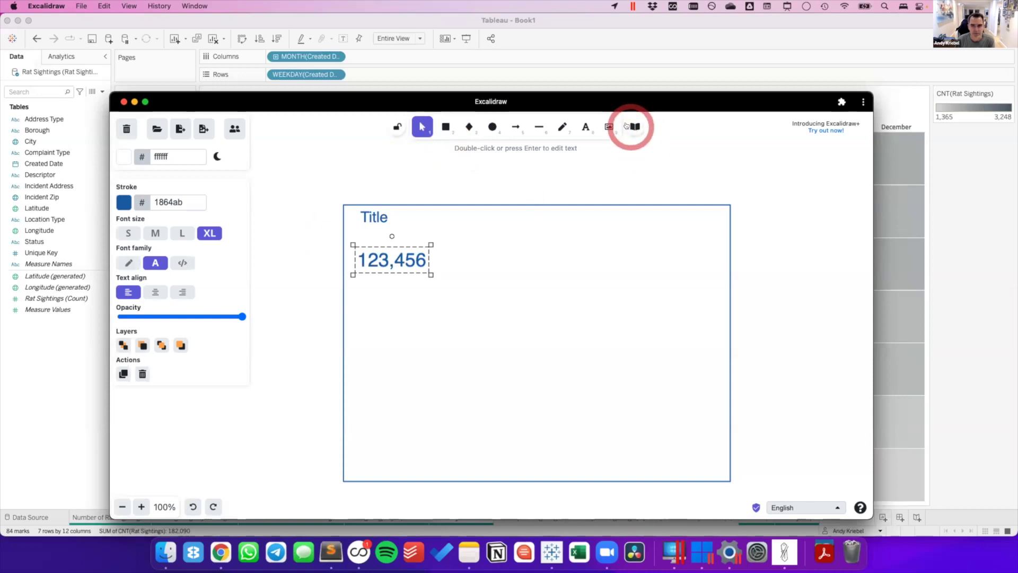
left_click(628, 125)
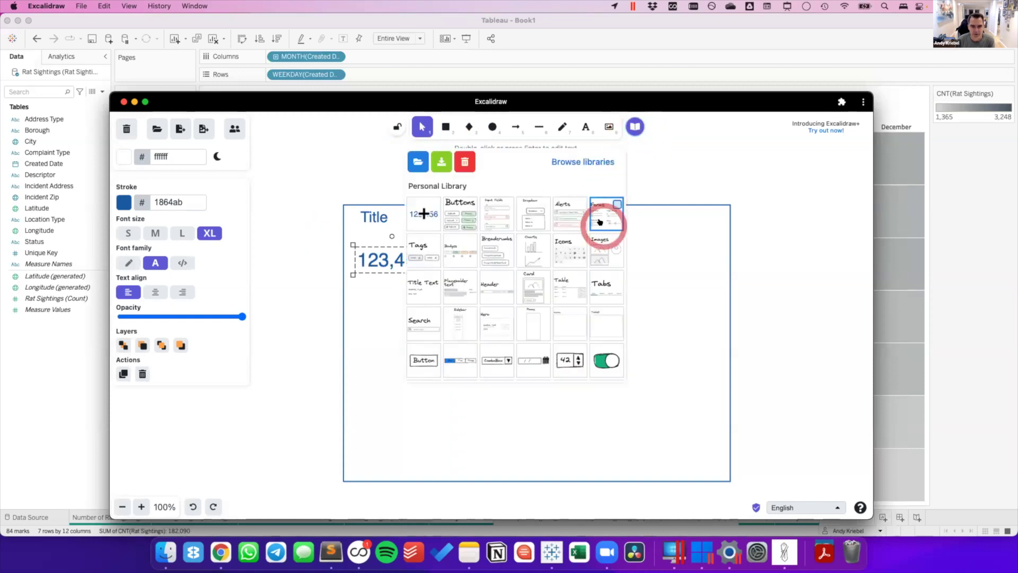
scroll(549, 263, "down", 1)
scroll(549, 263, "down", 15)
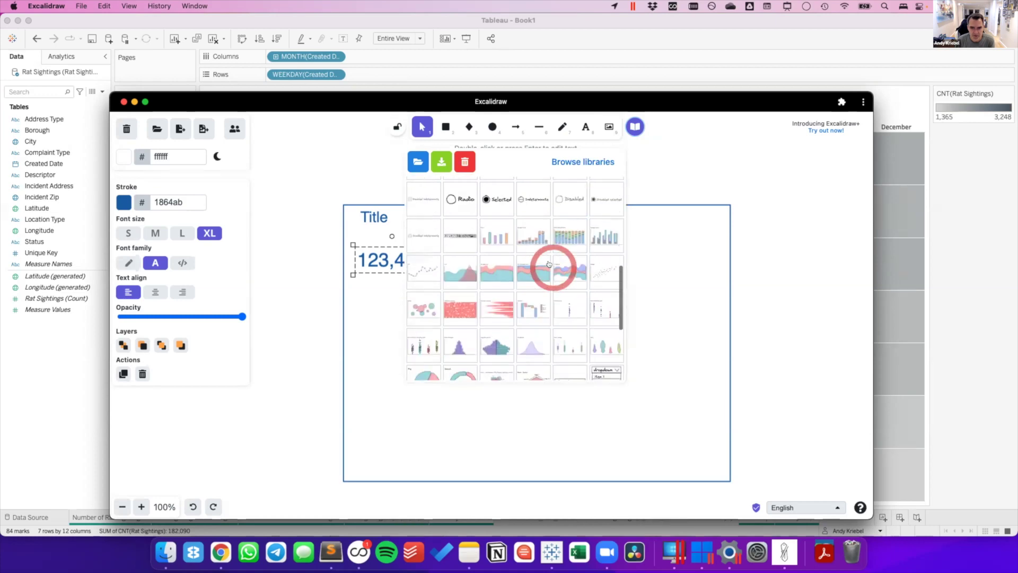
left_click(446, 267)
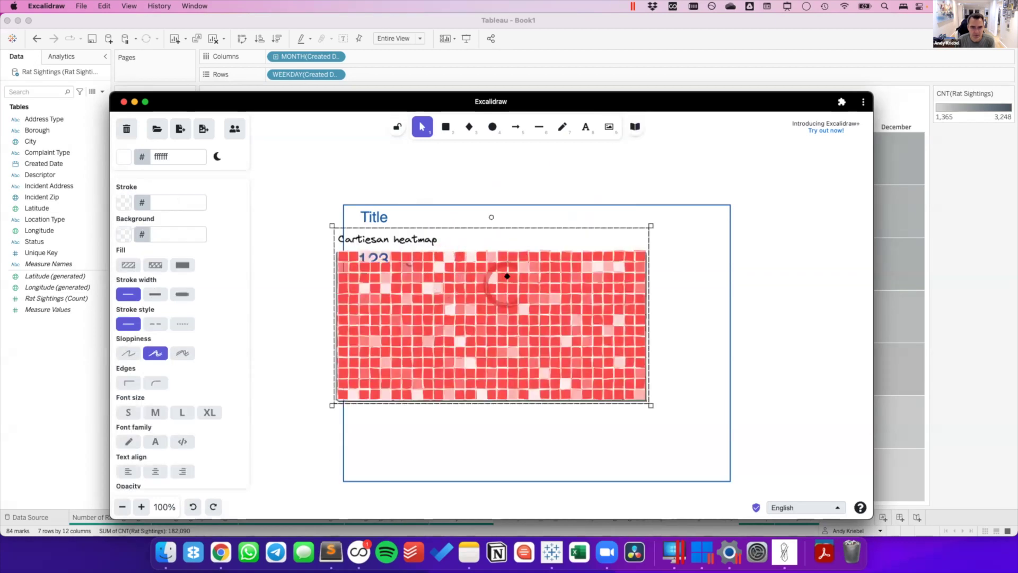
left_click_drag(523, 287, 463, 296)
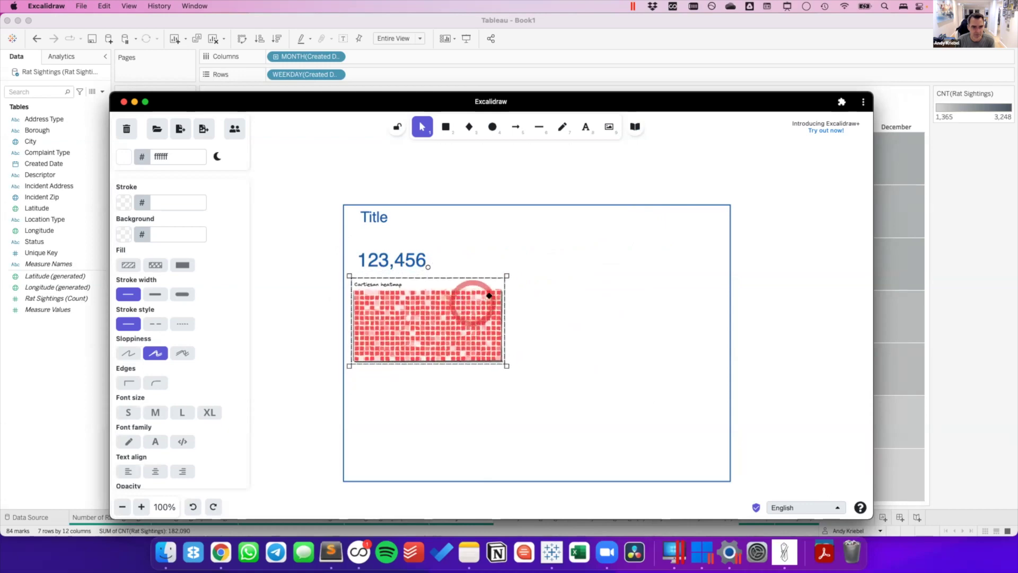
left_click(538, 295)
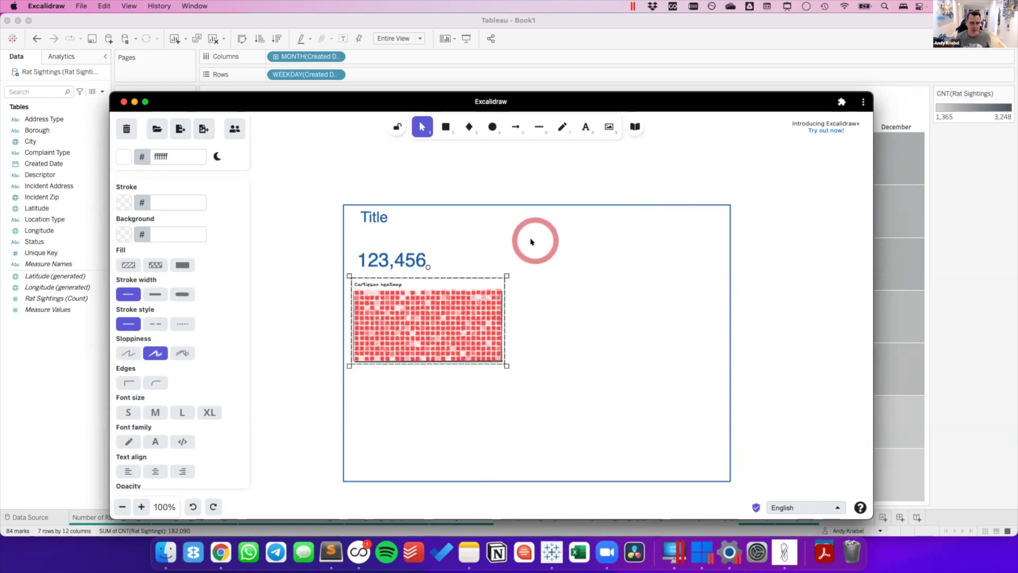
Look through the personal shape library for another chart placeholder for the dashboard sketch.
left_click(635, 127)
scroll(526, 262, "down", 5)
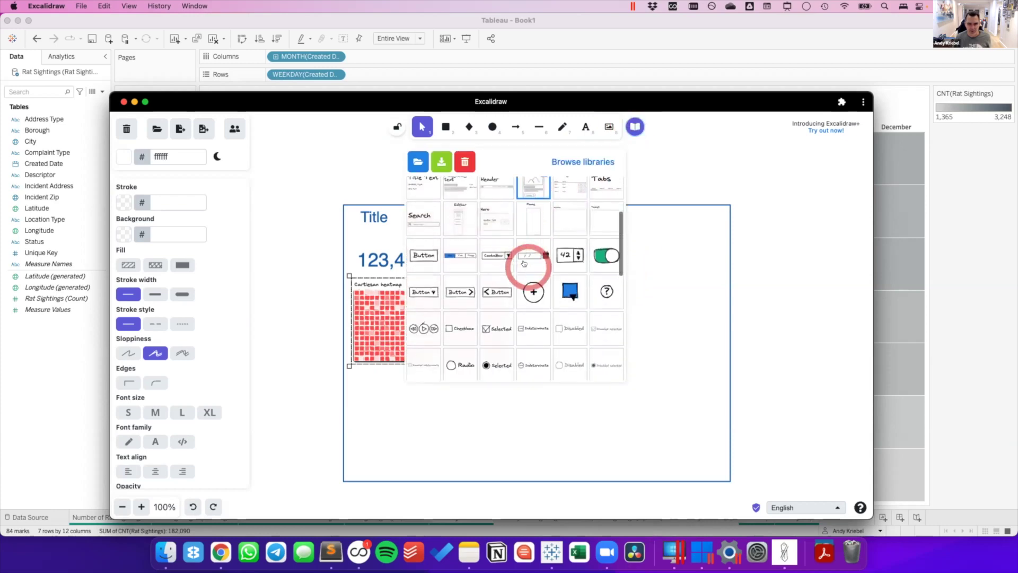
scroll(524, 264, "down", 3)
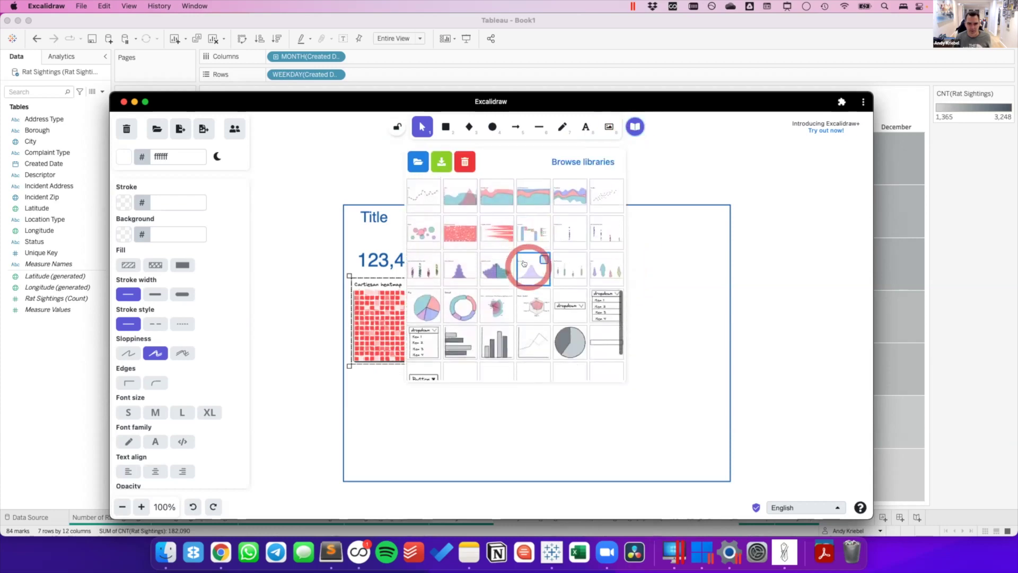
scroll(523, 263, "down", 2)
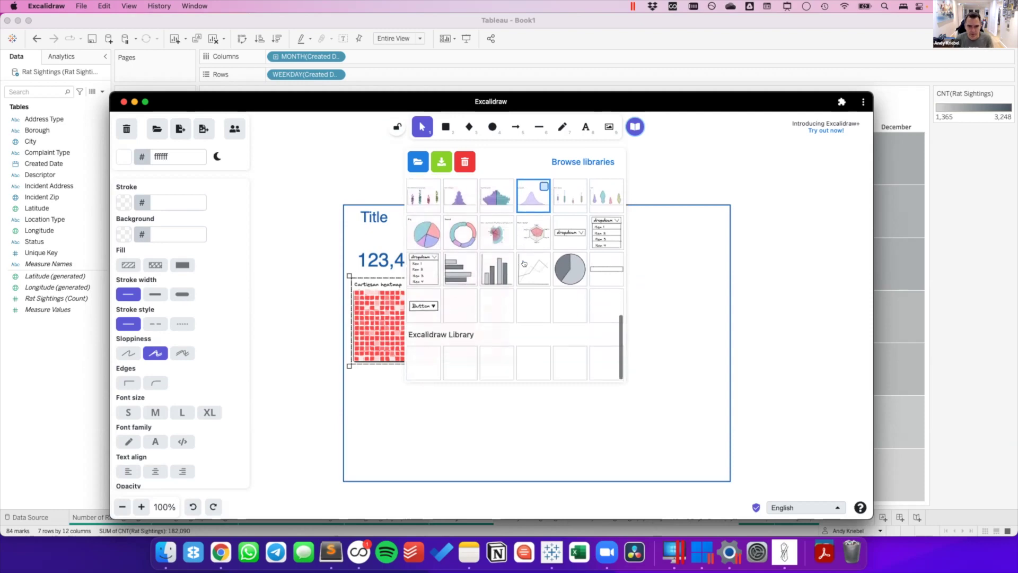
left_click(294, 252)
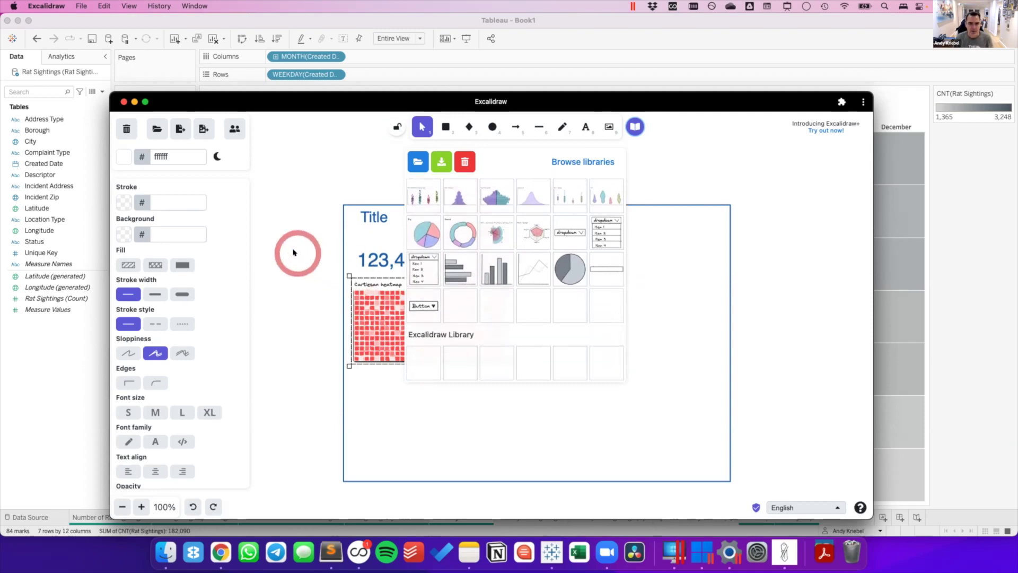
left_click(297, 252)
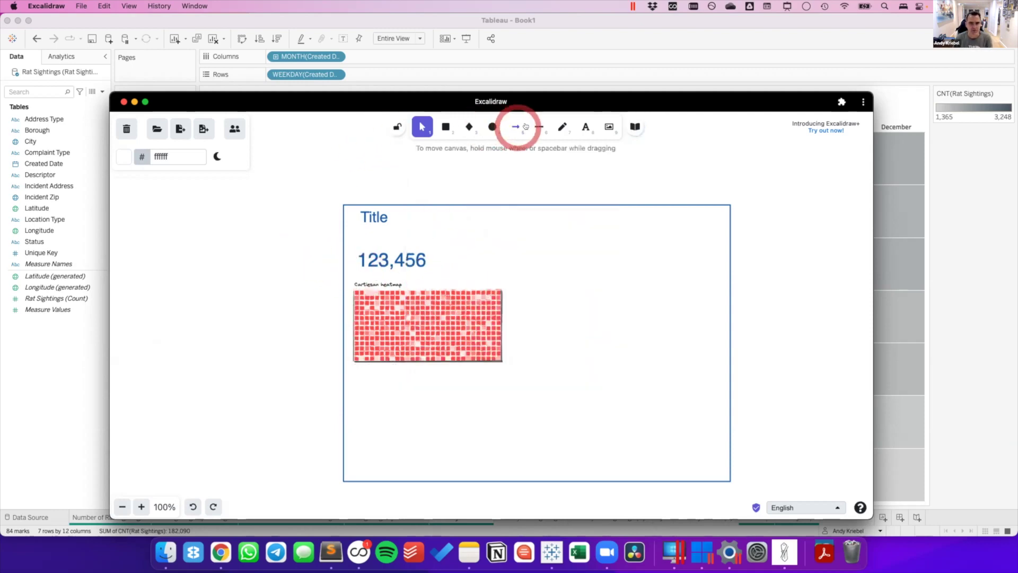
Draw a closed freehand map outline below the heatmap in the dashboard sketch.
left_click(562, 126)
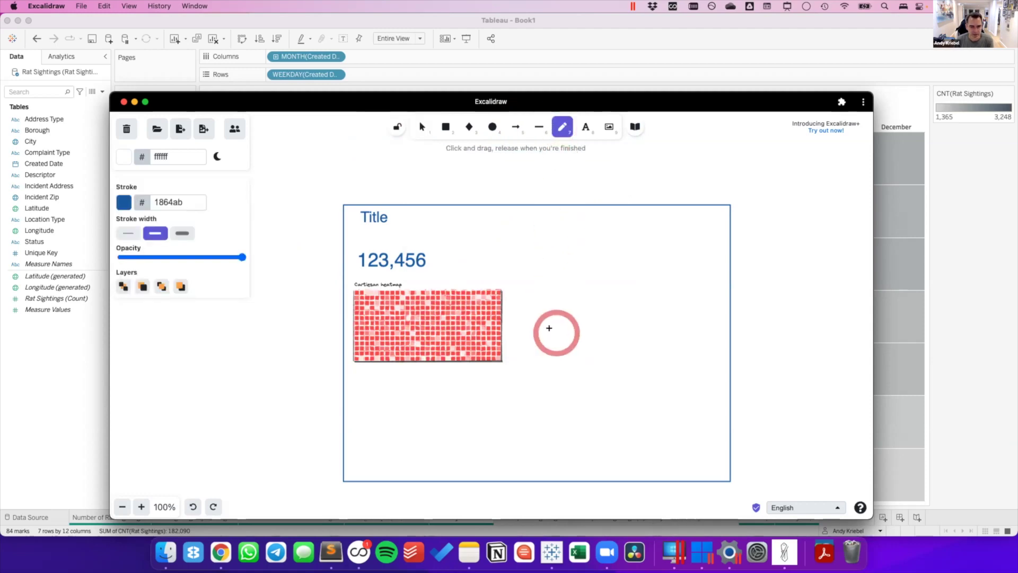
scroll(380, 416, "up", 2)
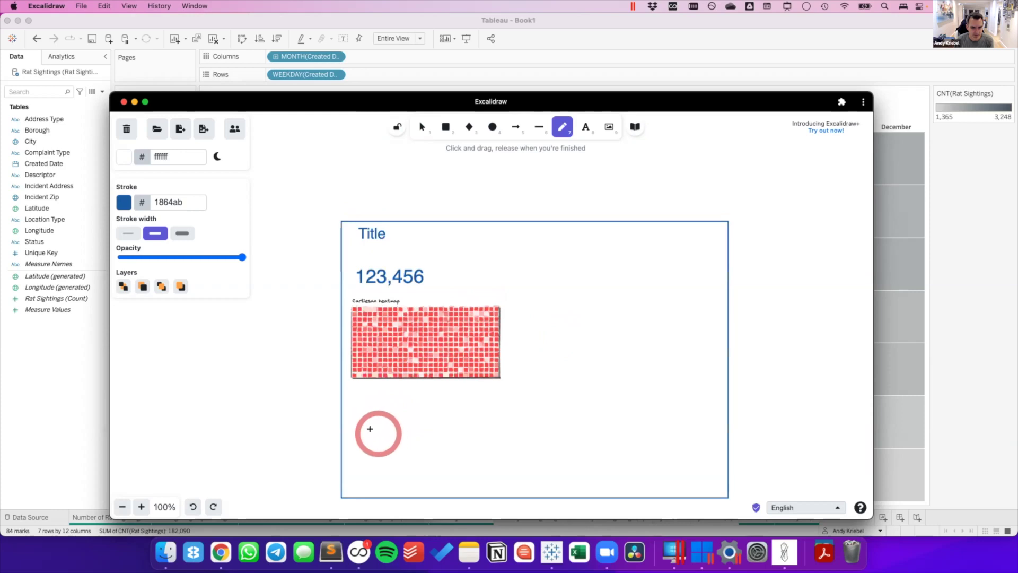
scroll(389, 434, "down", 1)
mouse_move(389, 436)
left_mouse_down()
mouse_move(431, 386)
mouse_move(464, 390)
mouse_move(444, 439)
mouse_move(409, 465)
mouse_move(354, 478)
mouse_move(364, 430)
mouse_move(385, 430)
left_mouse_up()
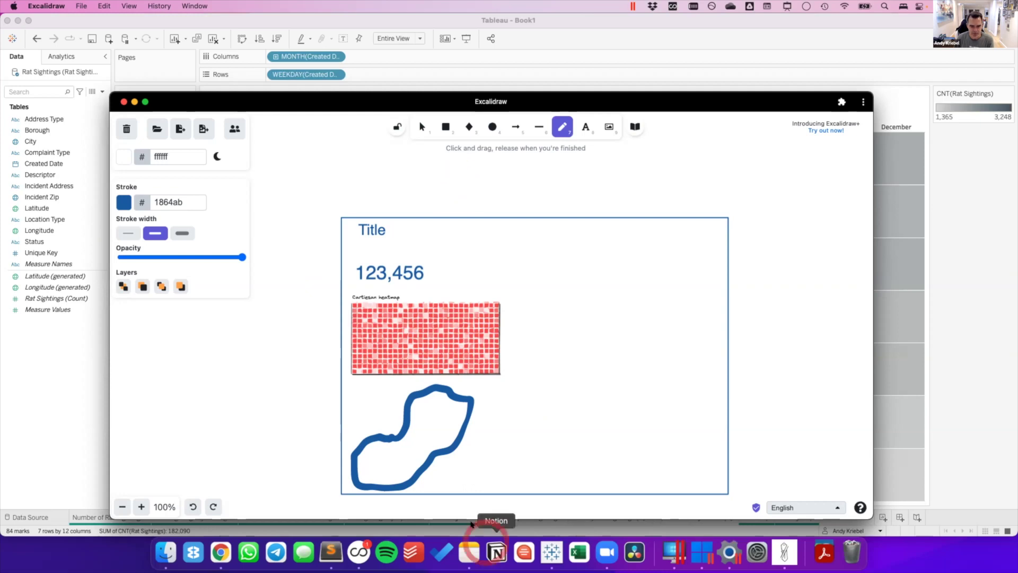
Switch to Tableau and move the Weekday vs. Month worksheet directly after Number of Rat Sightings.
key("super+h")
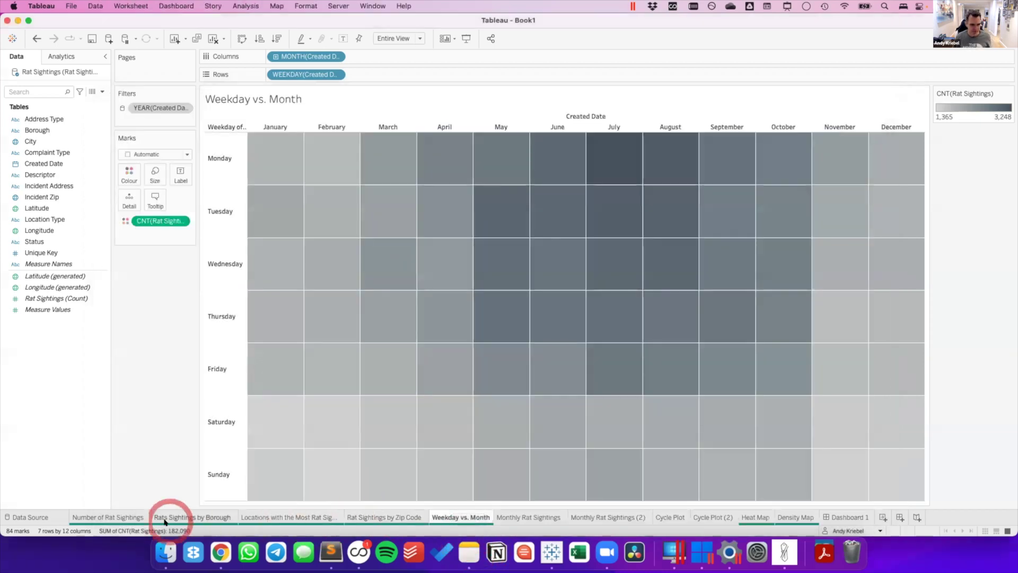
left_click(109, 517)
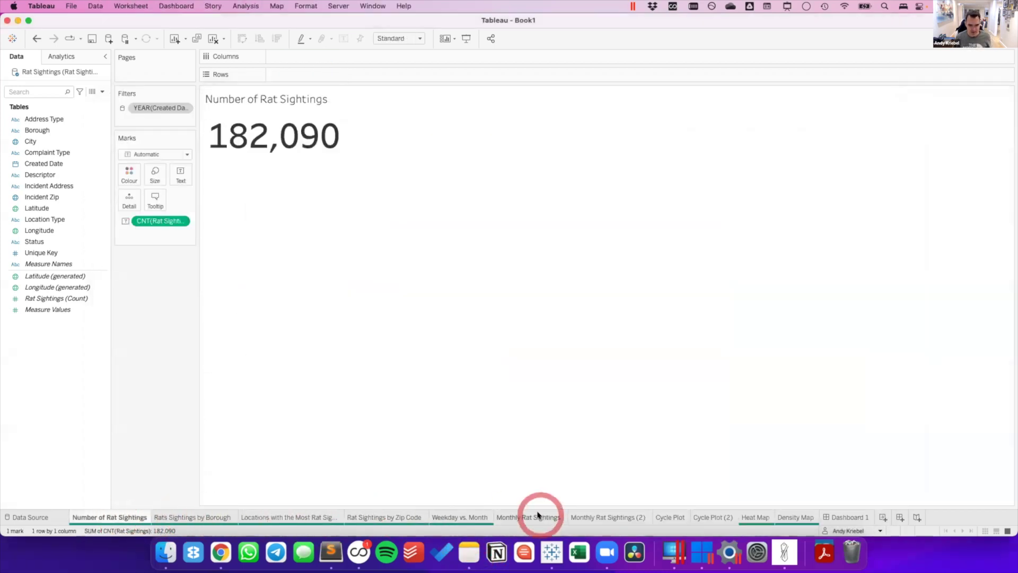
left_click(456, 517)
left_click_drag(457, 515, 248, 514)
Move the Rat Sightings by Zip Code worksheet directly after Weekday vs. Month, checking the borough and locations worksheets.
left_click(248, 516)
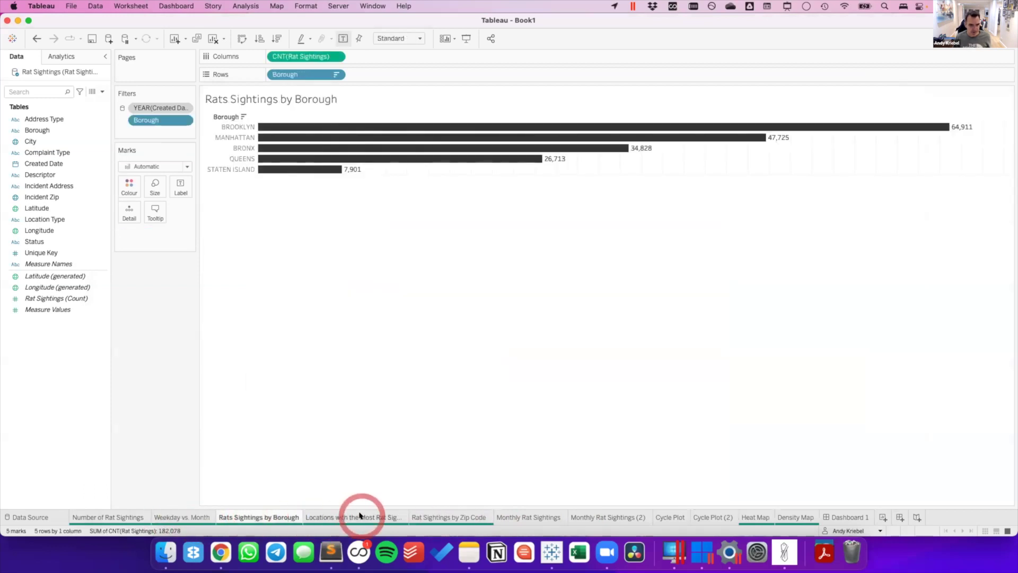
left_click(360, 516)
left_click(447, 517)
left_click_drag(447, 517, 216, 514)
left_click(372, 515)
left_click(391, 515)
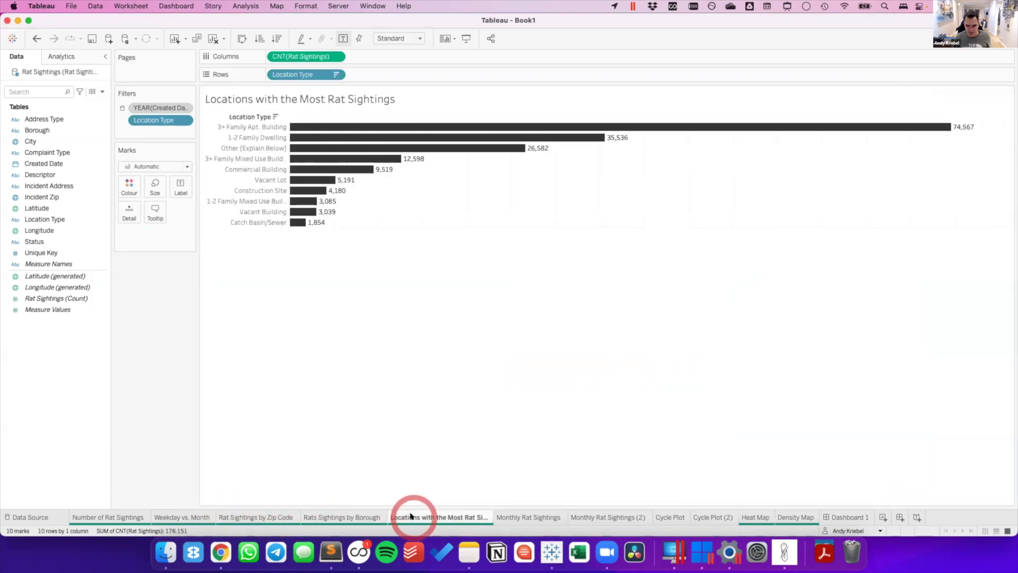
Switch to Excalidraw and place two column chart placeholders from the personal library, stacked beside the heatmap and the map outline.
key("super+Tab")
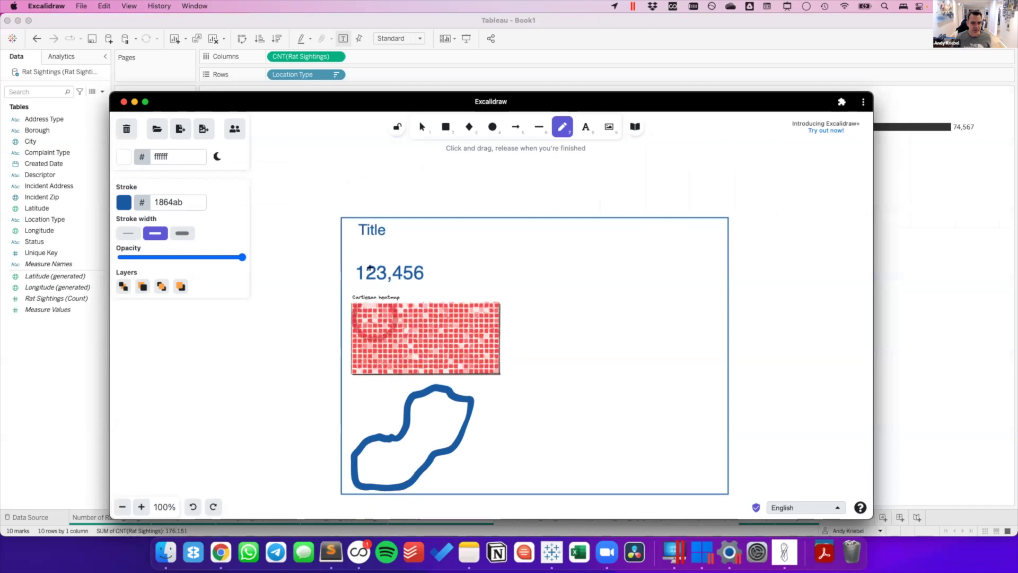
left_click(634, 126)
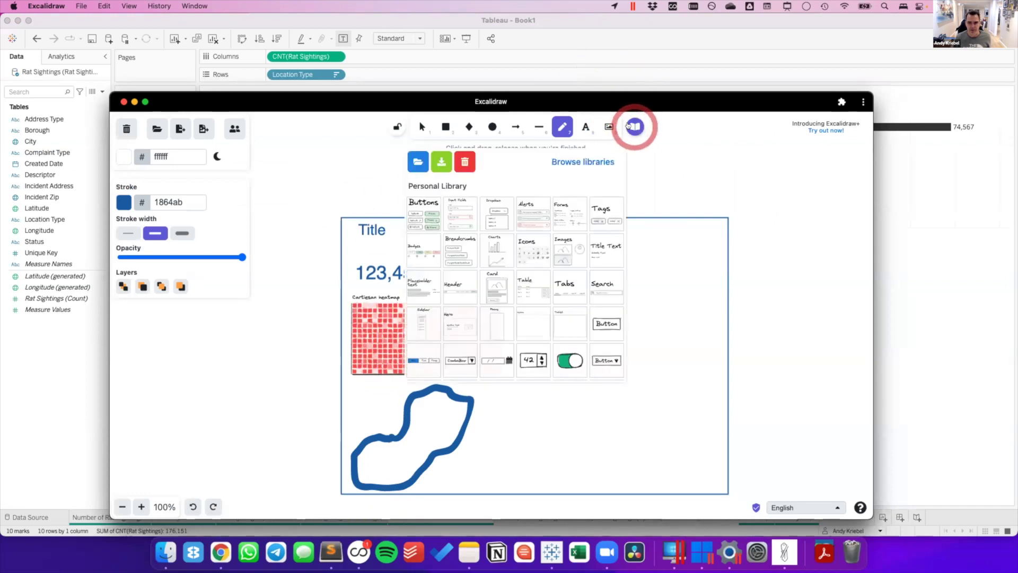
scroll(561, 278, "down", 10)
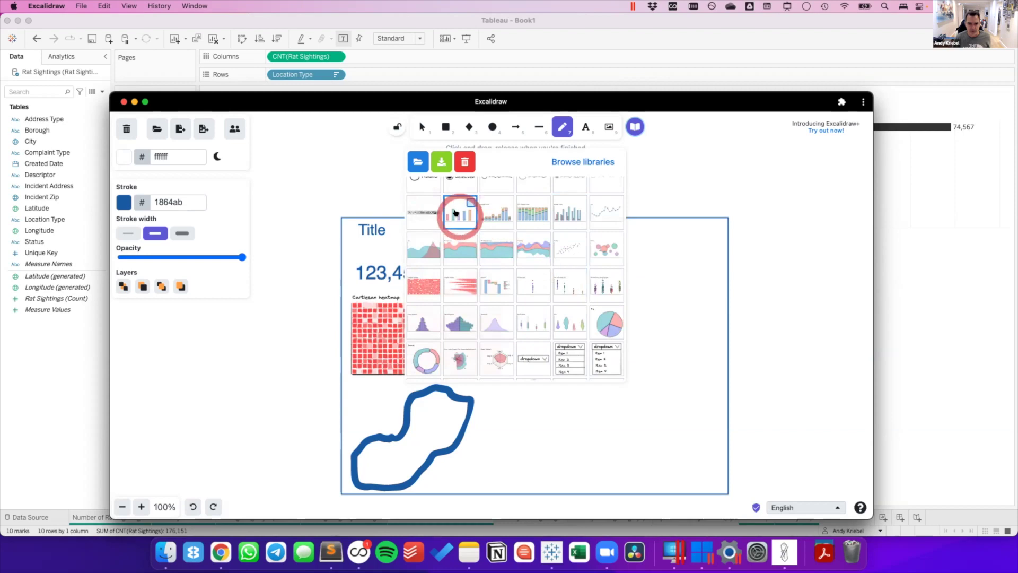
left_click(456, 215)
left_click_drag(333, 226, 499, 305)
left_click_drag(559, 352, 610, 431)
left_click(777, 387)
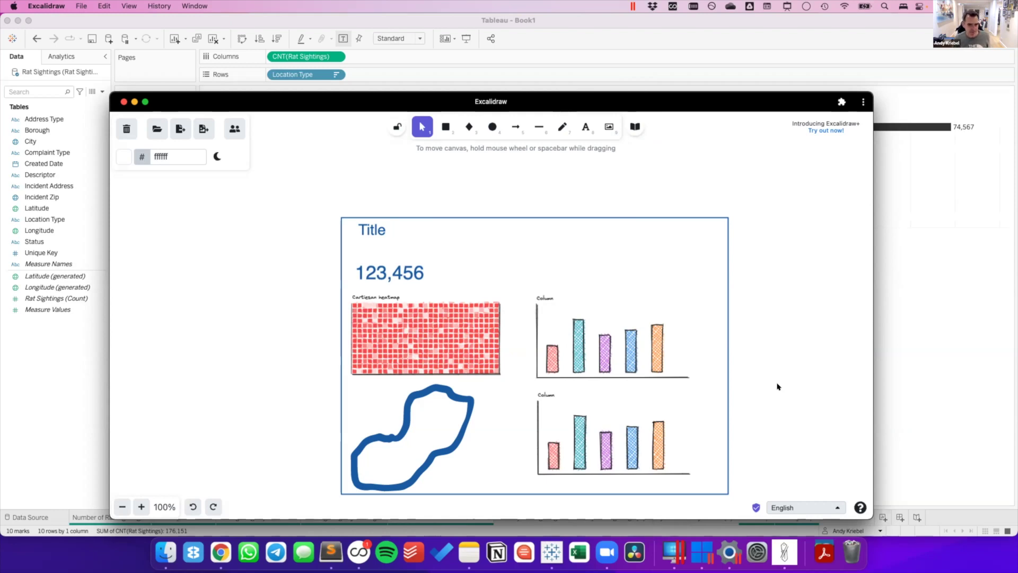
Switch to Tableau, open Dashboard 1 and add the Number of Rat Sightings sheet below the dashboard title.
key("super+Tab")
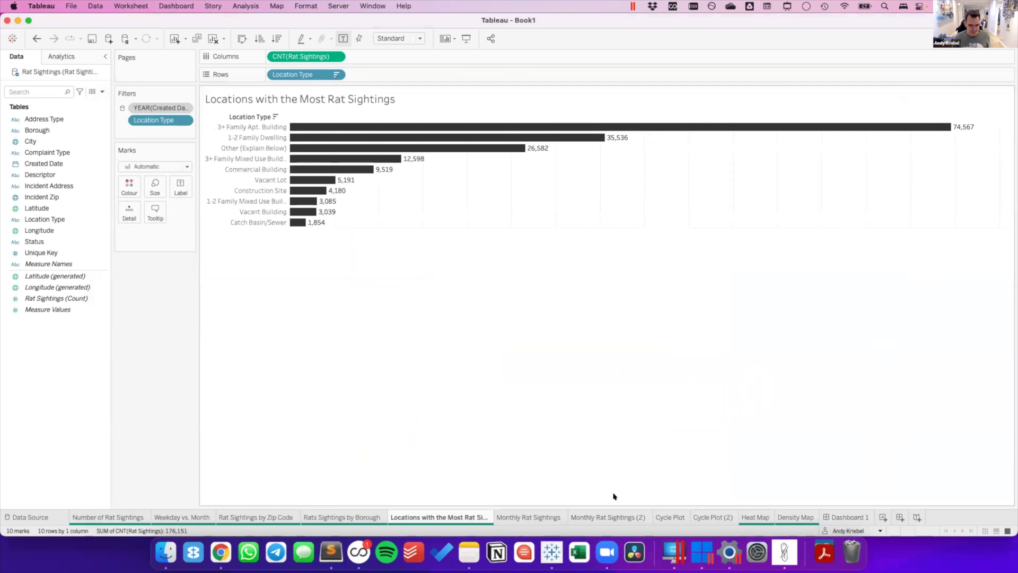
left_click(845, 515)
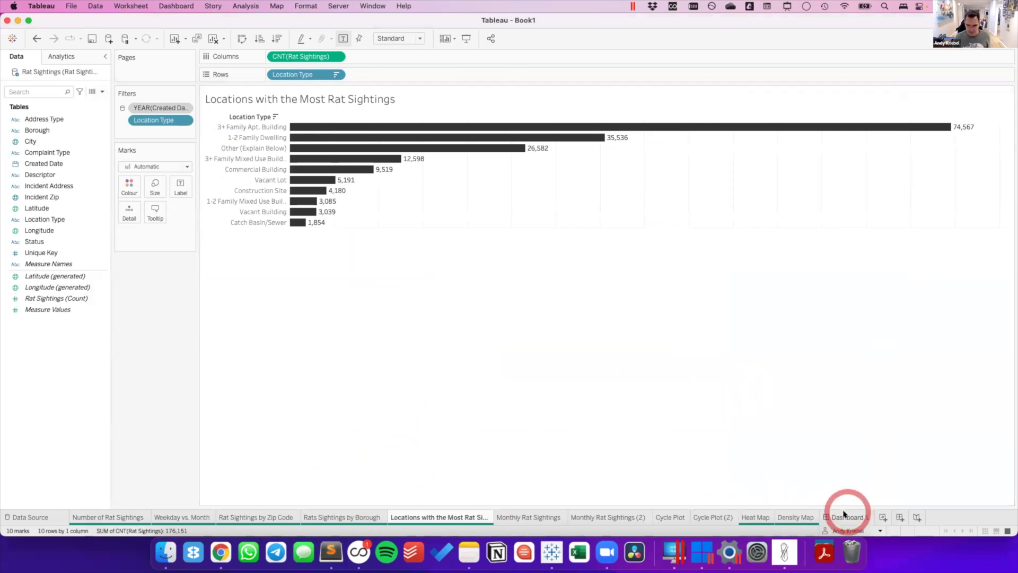
left_click(140, 133)
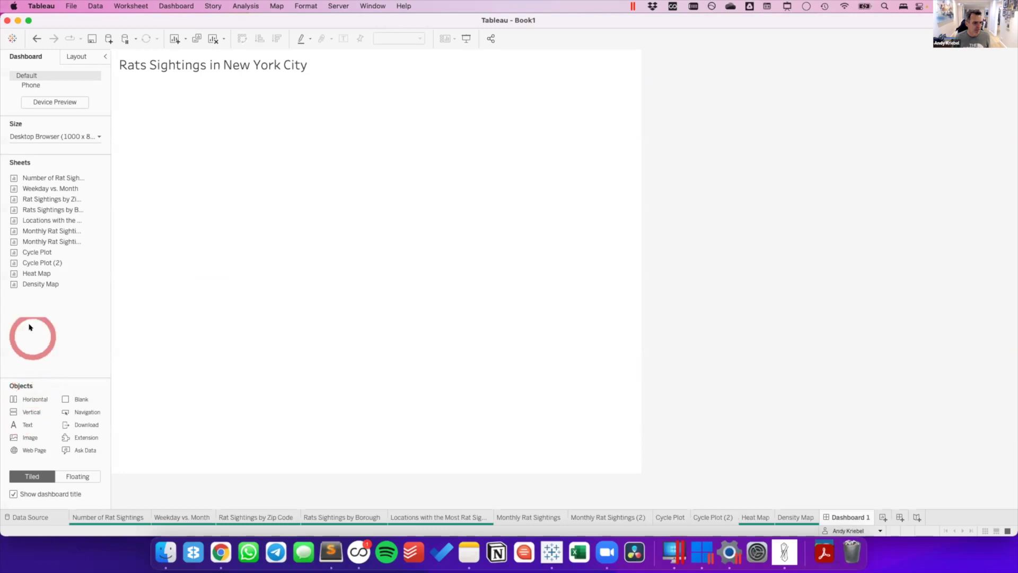
mouse_move(38, 175)
left_click_drag(39, 175, 252, 158)
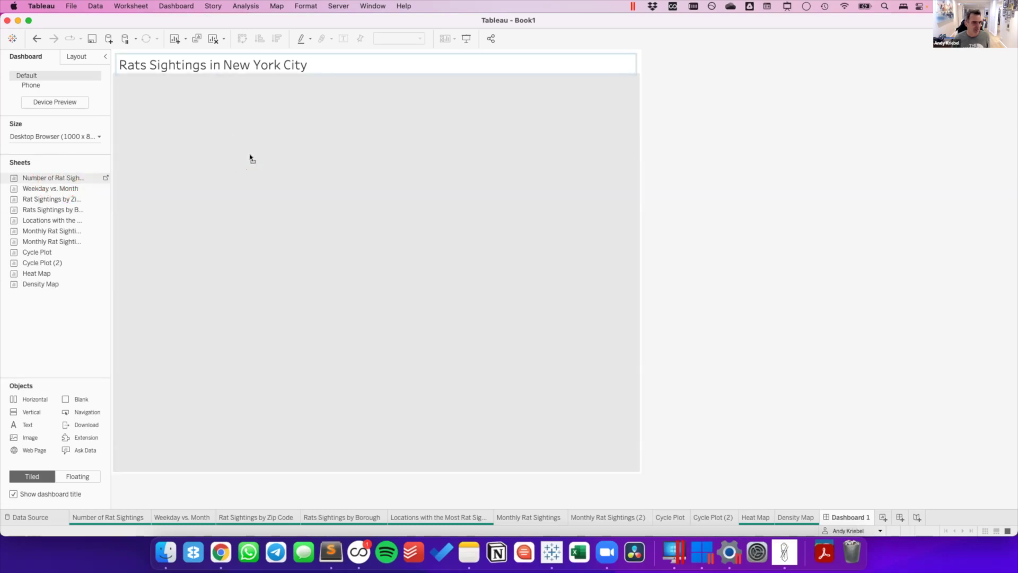
left_click_drag(251, 158, 299, 166)
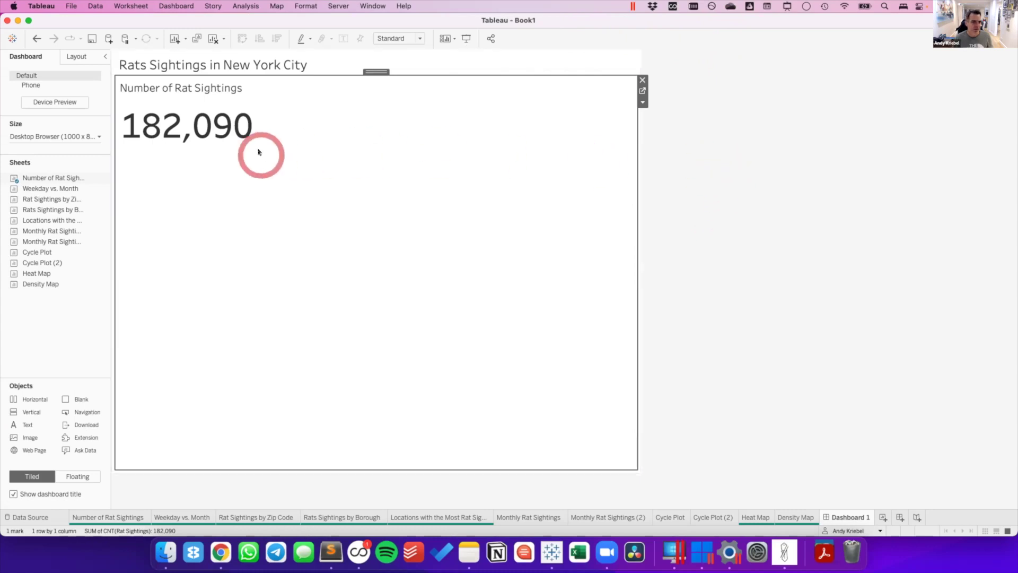
Hide the Number of Rat Sightings sheet's title and set its fit to Entire View.
right_click(157, 90)
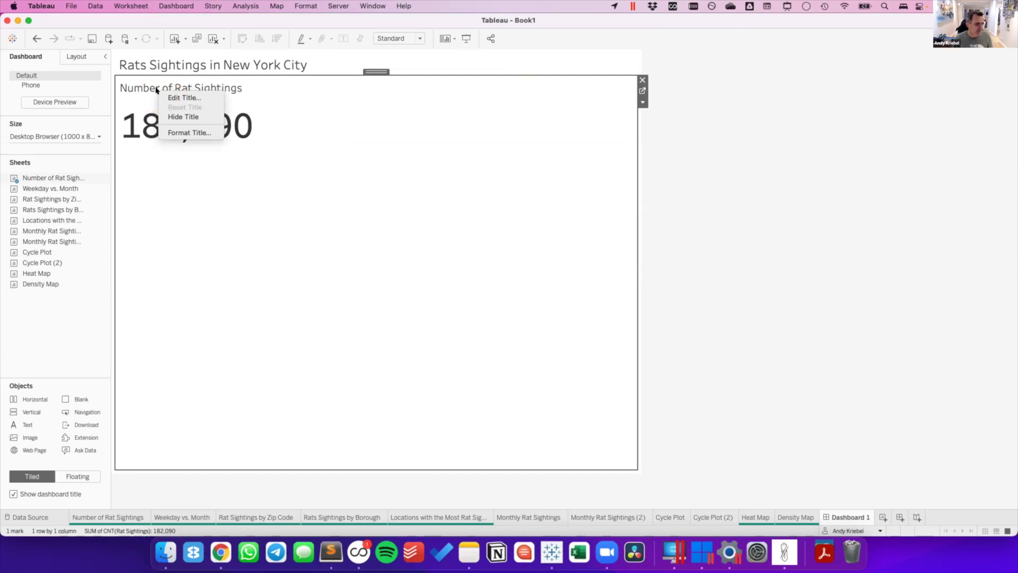
left_click(166, 116)
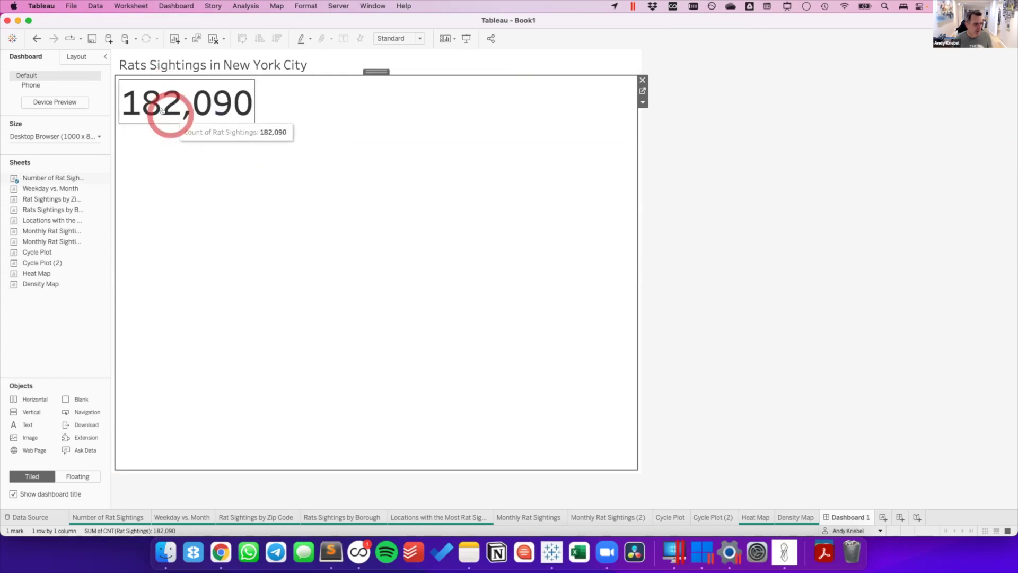
left_click(182, 111)
left_click(395, 39)
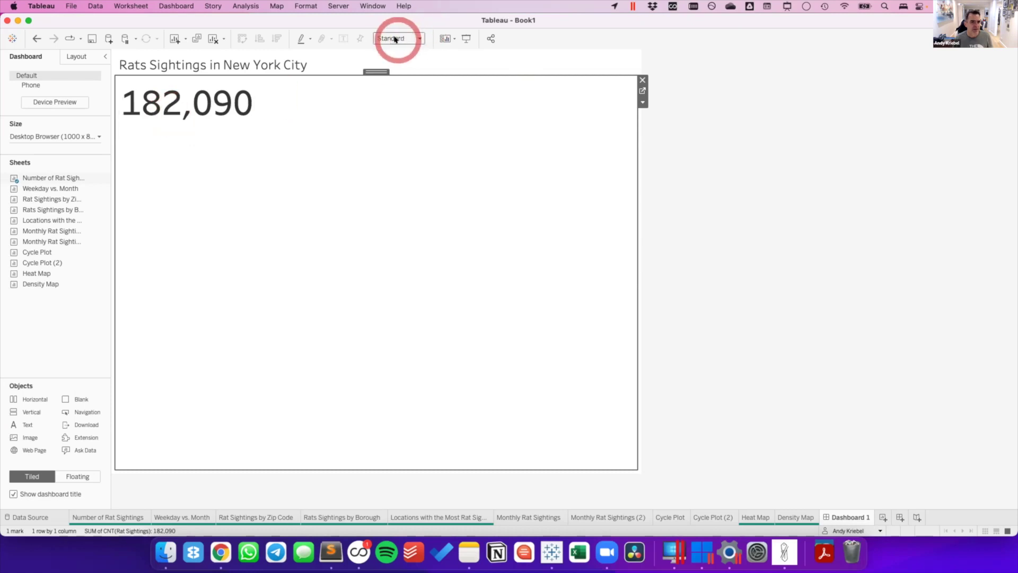
left_click(395, 39)
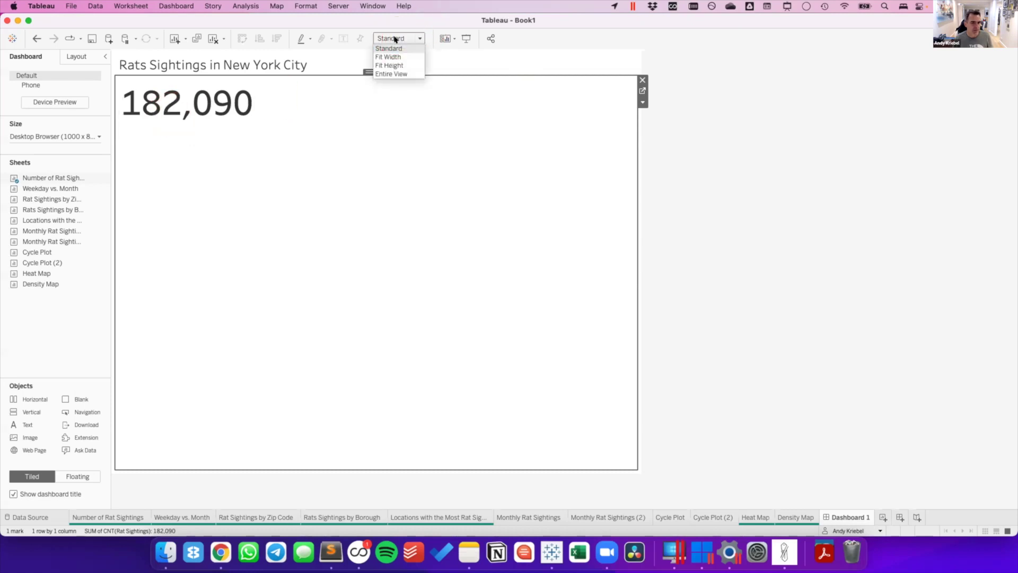
left_click(394, 73)
left_click(669, 166)
left_click(389, 42)
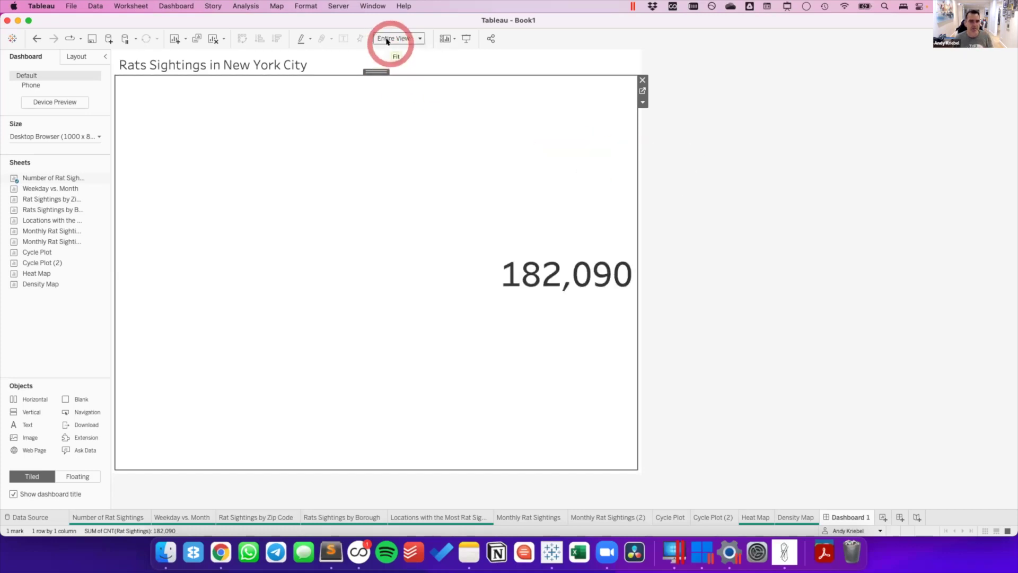
left_click(817, 203)
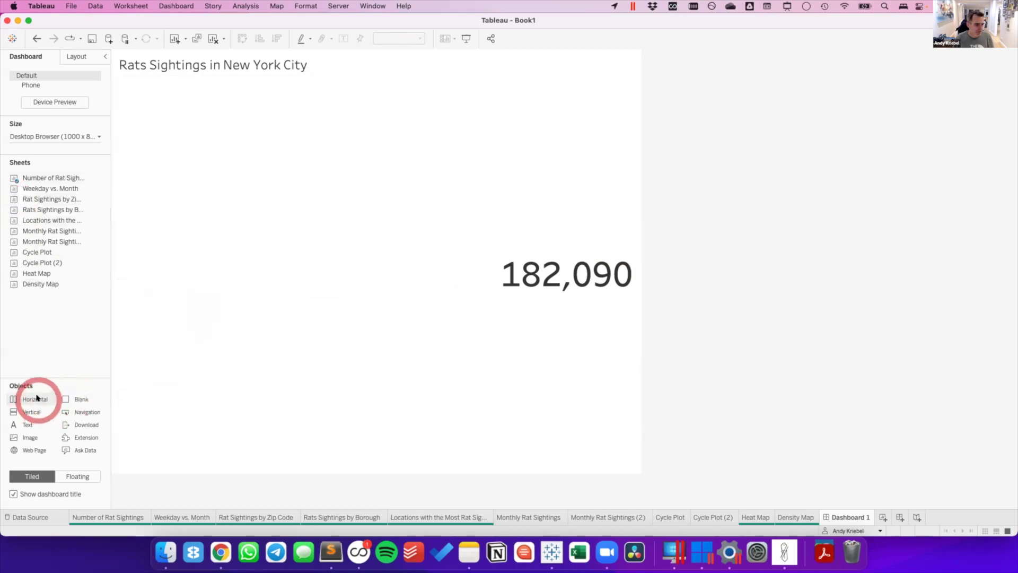
Add the Weekday vs. Month sheet below the rat sightings total and hide its title.
left_click_drag(53, 185, 308, 346)
left_click_drag(318, 380, 318, 379)
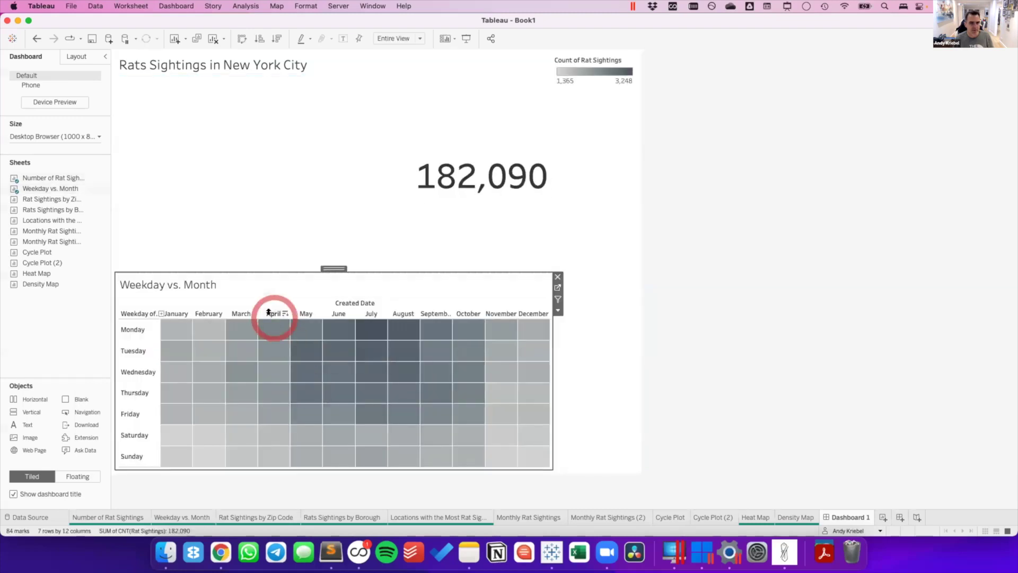
right_click(161, 287)
left_click(180, 313)
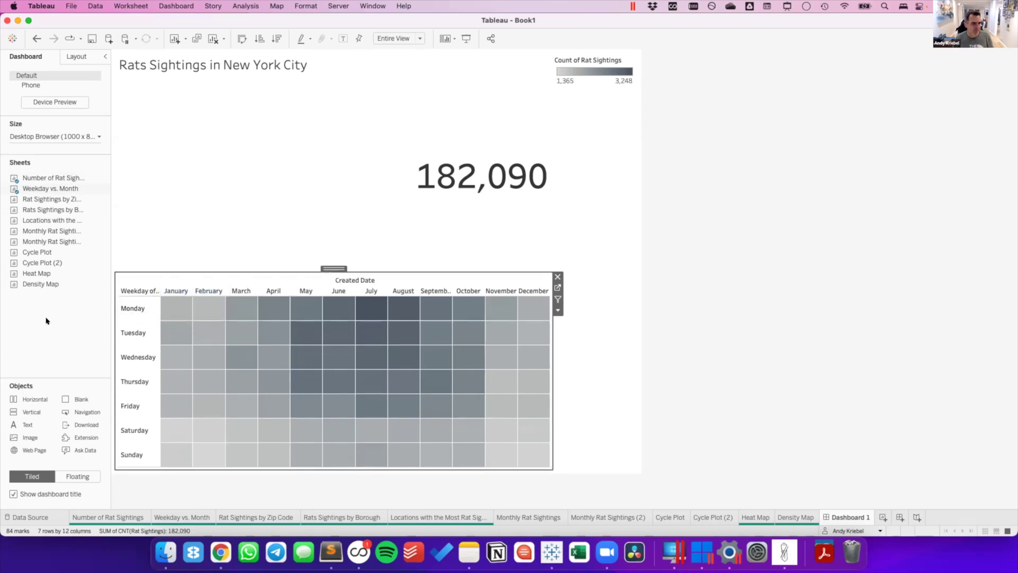
Add the Rat Sightings by Zip Code map to the right of the weekday heatmap and hide its title.
left_click(62, 199)
left_click_drag(62, 199, 404, 386)
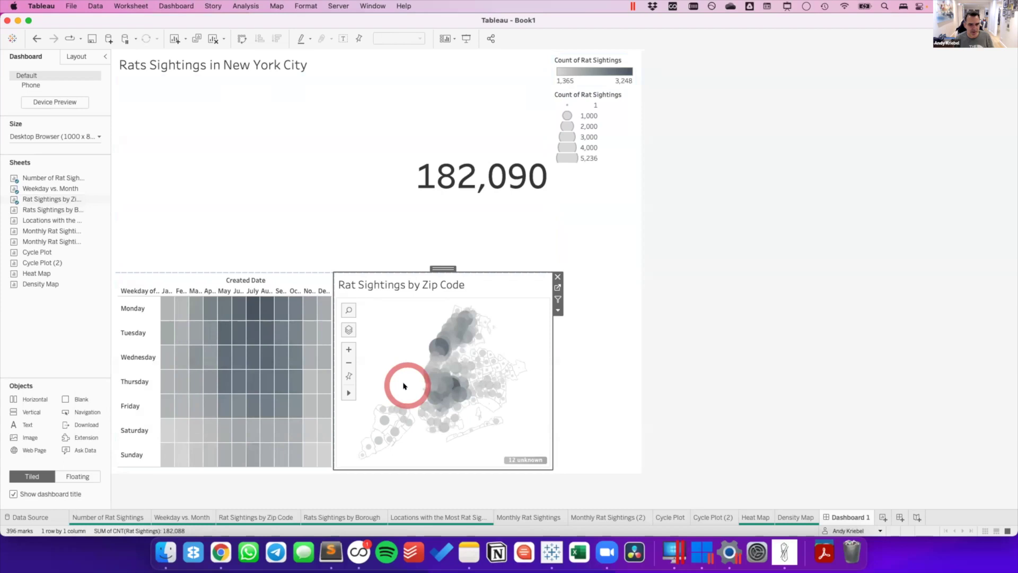
left_click(395, 285)
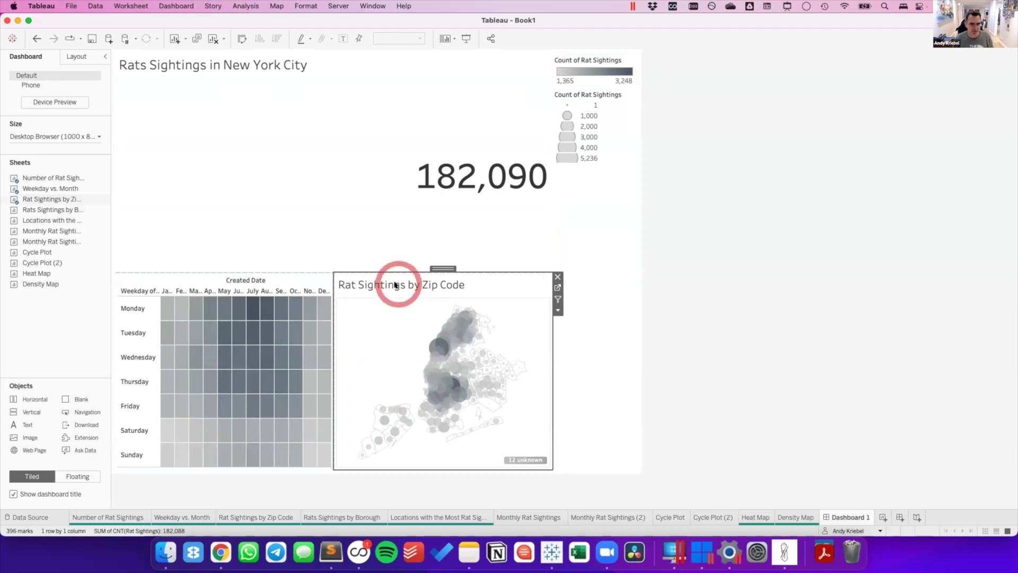
right_click(395, 285)
left_click(419, 307)
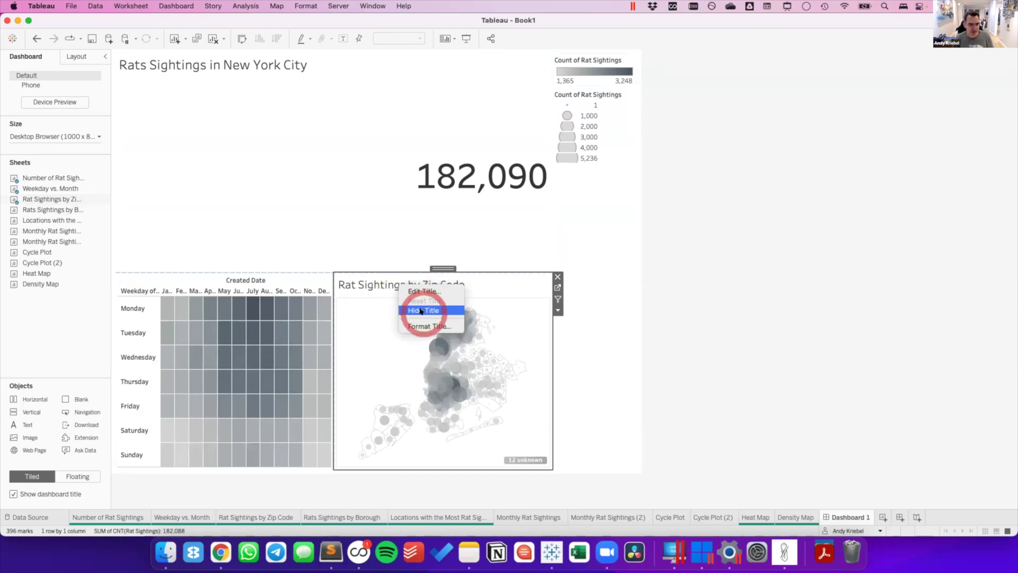
left_click(774, 322)
left_click(775, 321)
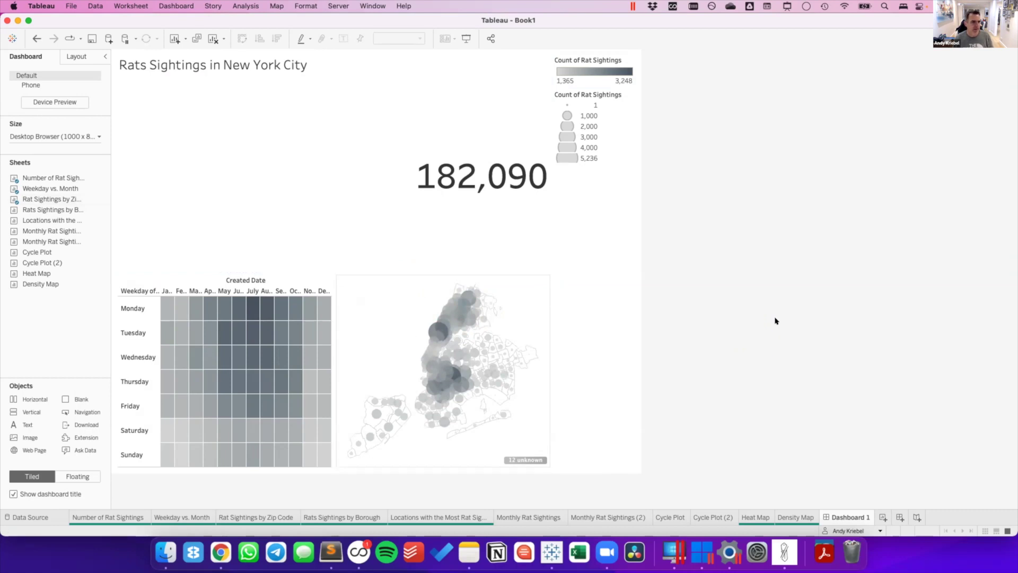
Remove the container holding the color and size legends from the dashboard.
left_click(584, 306)
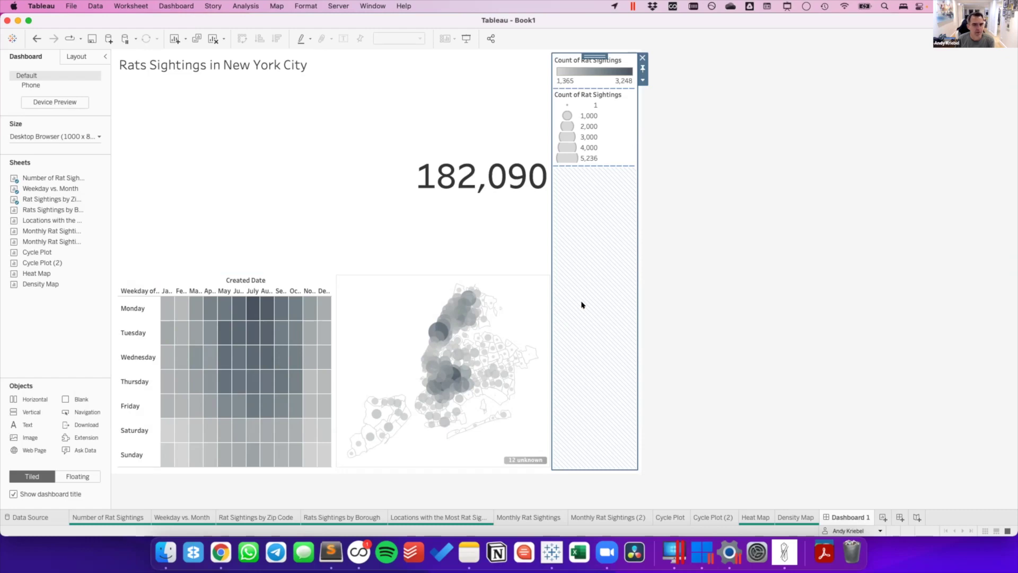
mouse_move(602, 216)
left_mouse_down()
mouse_move(589, 232)
mouse_move(587, 208)
mouse_move(591, 225)
left_mouse_up()
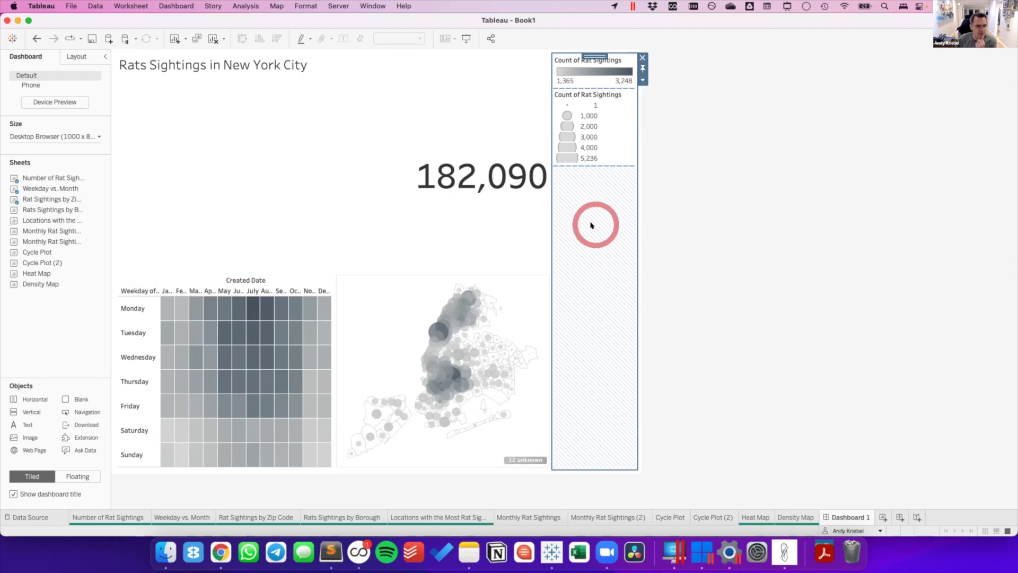
mouse_move(591, 225)
left_mouse_down()
mouse_move(598, 192)
mouse_move(586, 265)
mouse_move(594, 176)
mouse_move(546, 346)
mouse_move(584, 380)
mouse_move(607, 362)
mouse_move(645, 120)
mouse_move(641, 57)
left_mouse_up()
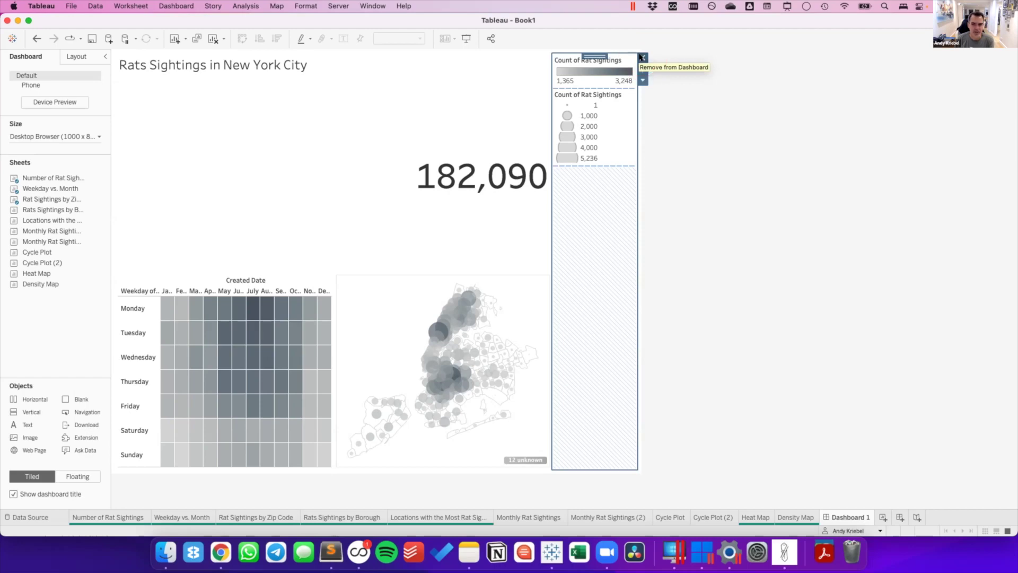
left_click_drag(573, 291, 552, 297)
left_click(747, 237)
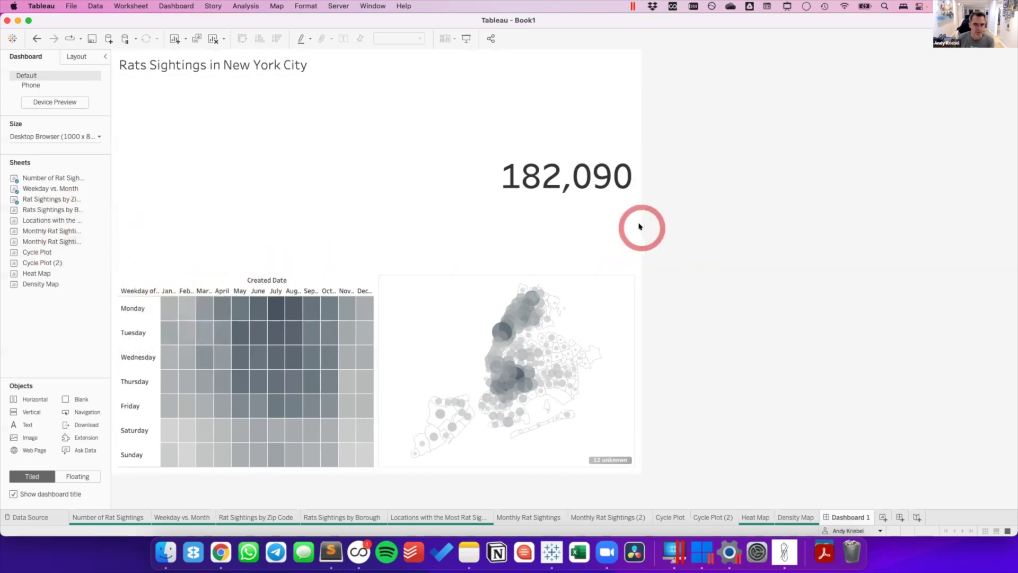
Check the layout sketch in Excalidraw and, back in Tableau, place a Blank object to the right of the rat sightings total.
left_click(784, 551)
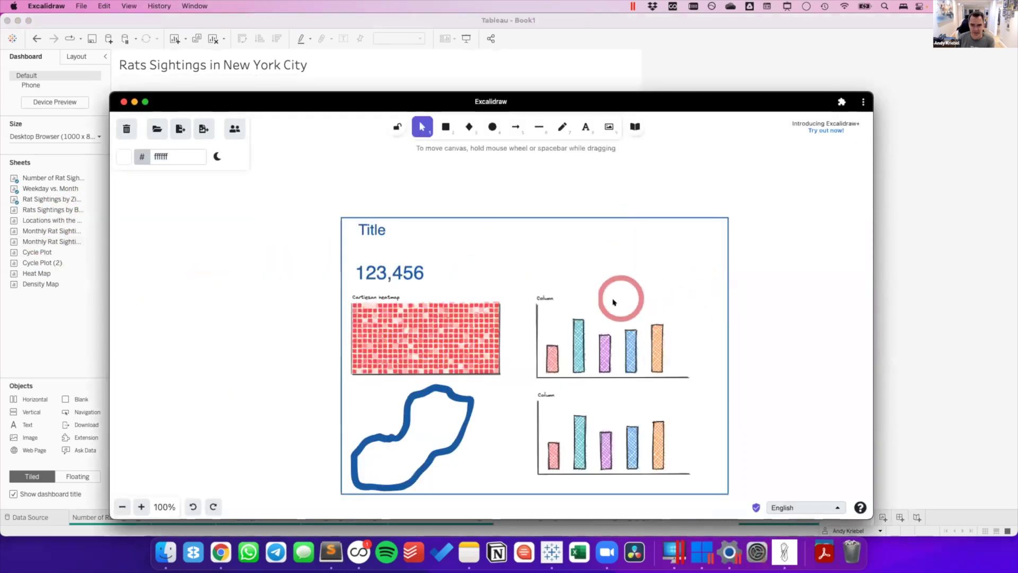
scroll(614, 436, "left", 1)
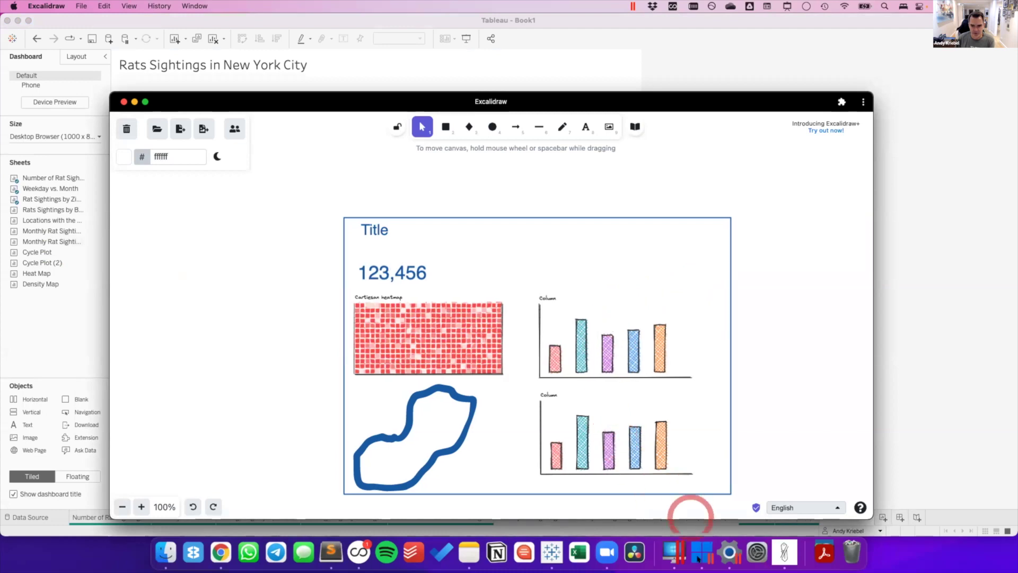
left_click(551, 552)
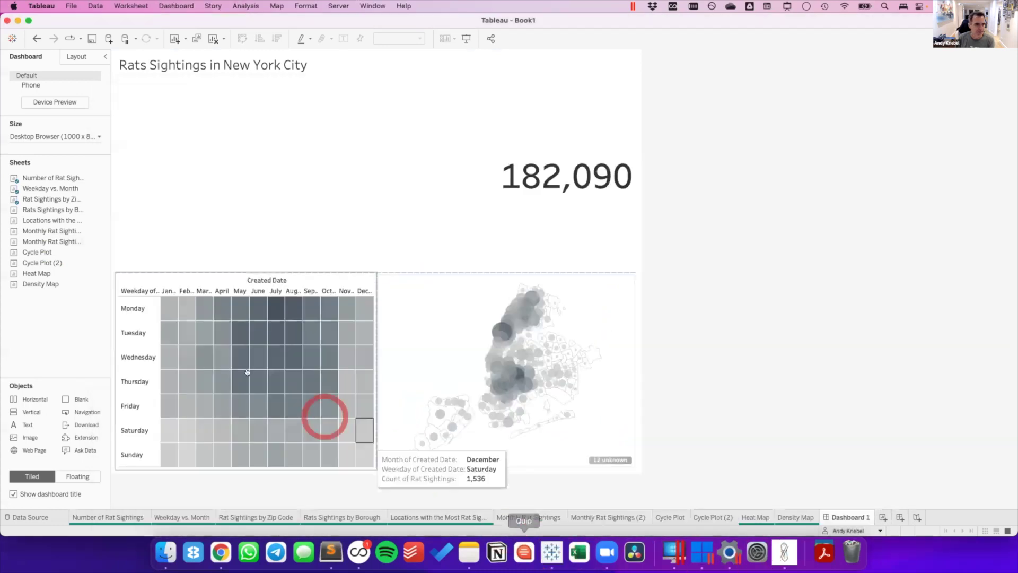
mouse_move(82, 232)
mouse_move(62, 176)
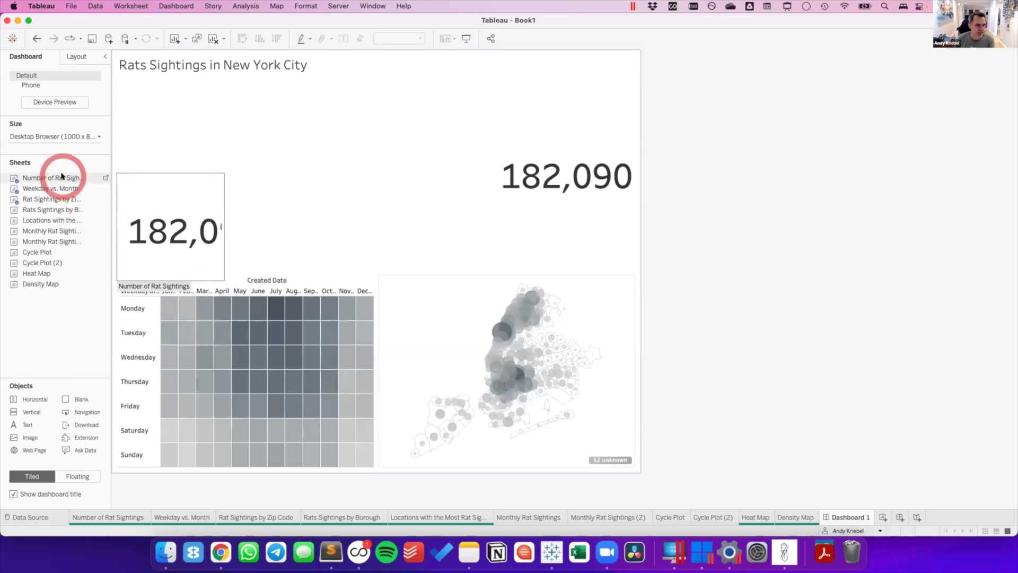
left_click_drag(73, 396, 495, 223)
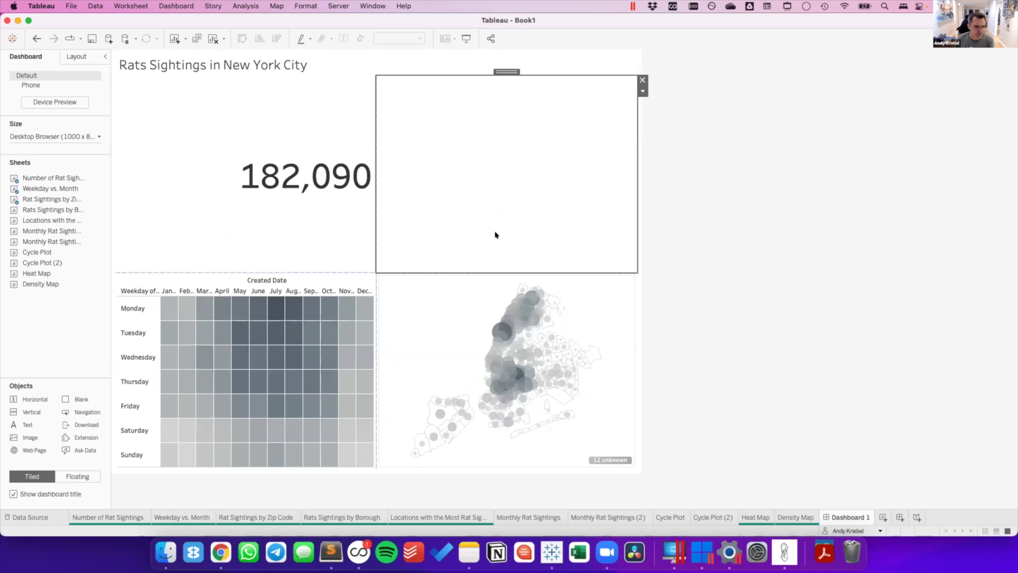
left_click(152, 405)
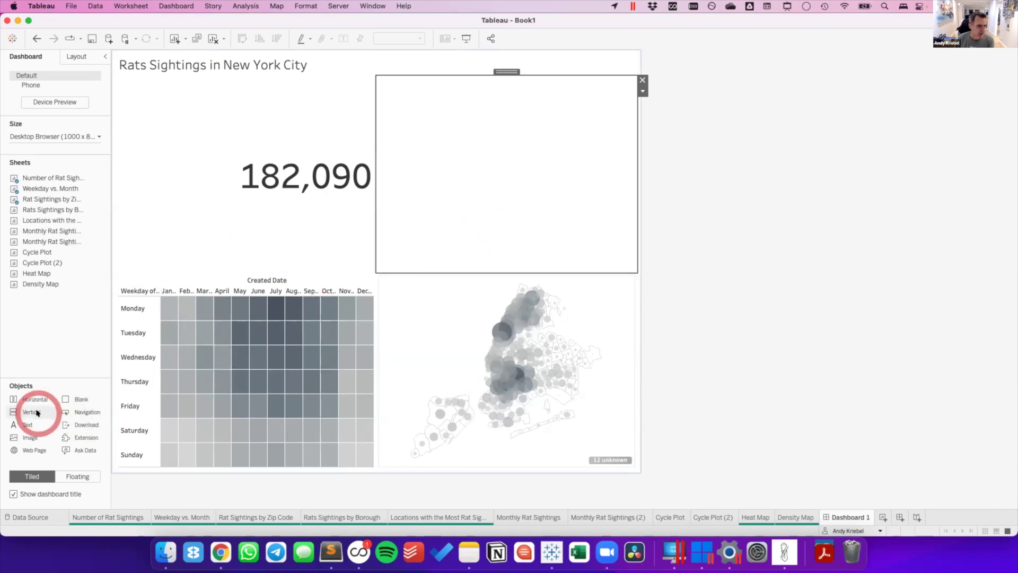
Add Rats Sightings by Borough to the right of the blank object and Locations with the Most Rat Sightings to the right of the map.
mouse_move(64, 210)
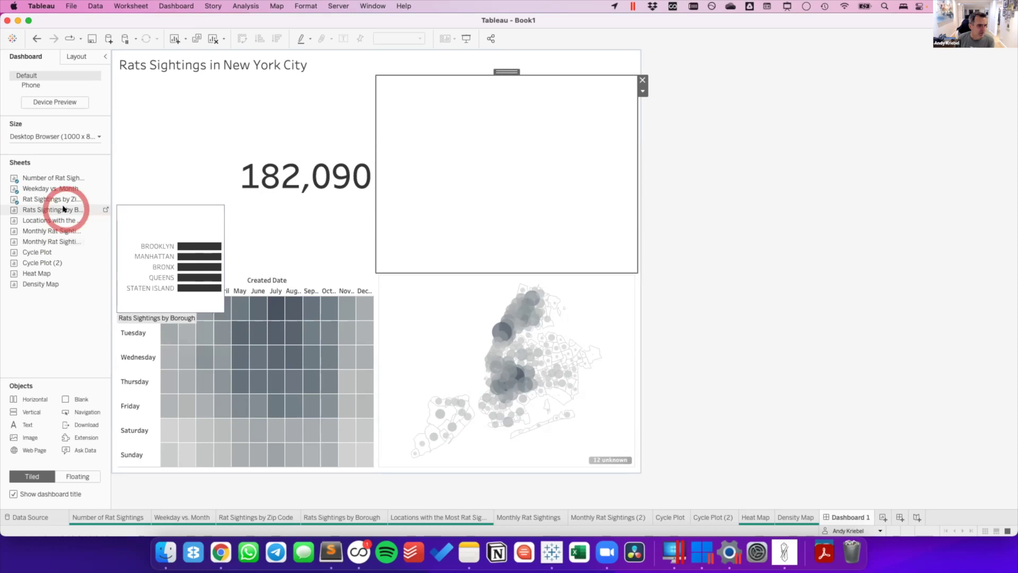
left_click_drag(64, 209, 619, 181)
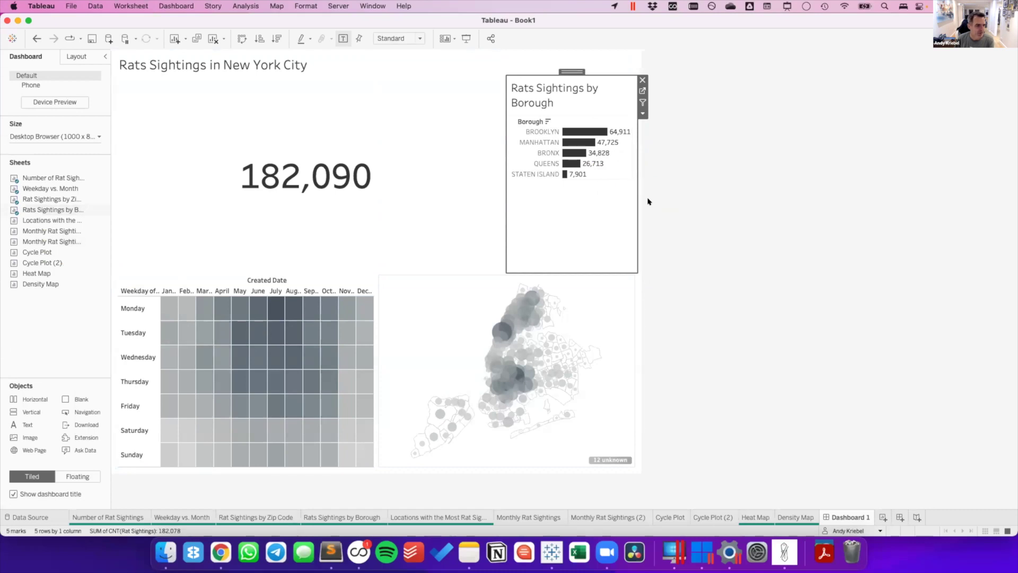
mouse_move(36, 218)
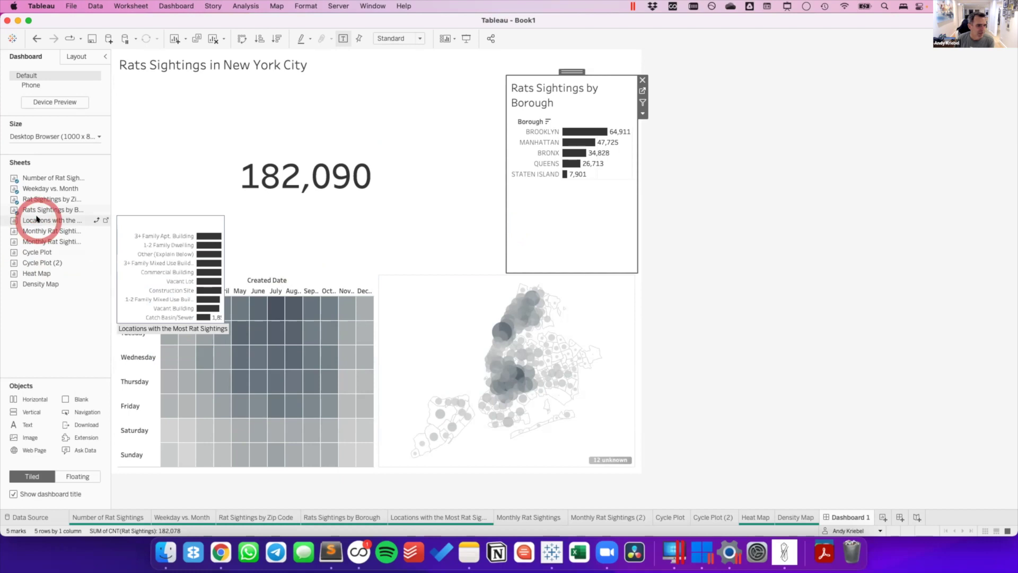
left_click_drag(36, 218, 741, 336)
left_click(719, 330)
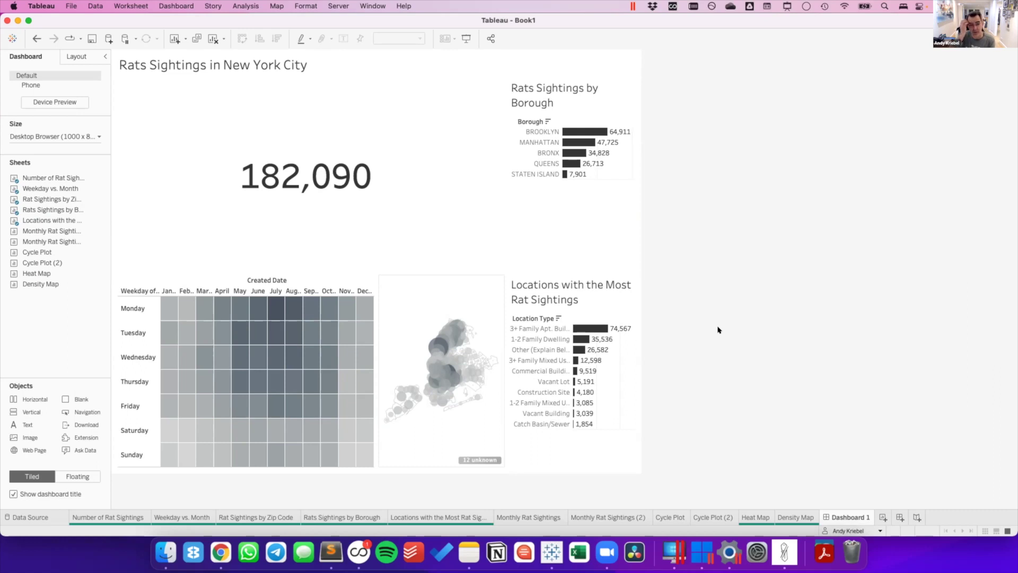
Set the Rats Sightings by Borough chart to fit the Entire View.
left_click(720, 330)
left_click(582, 255)
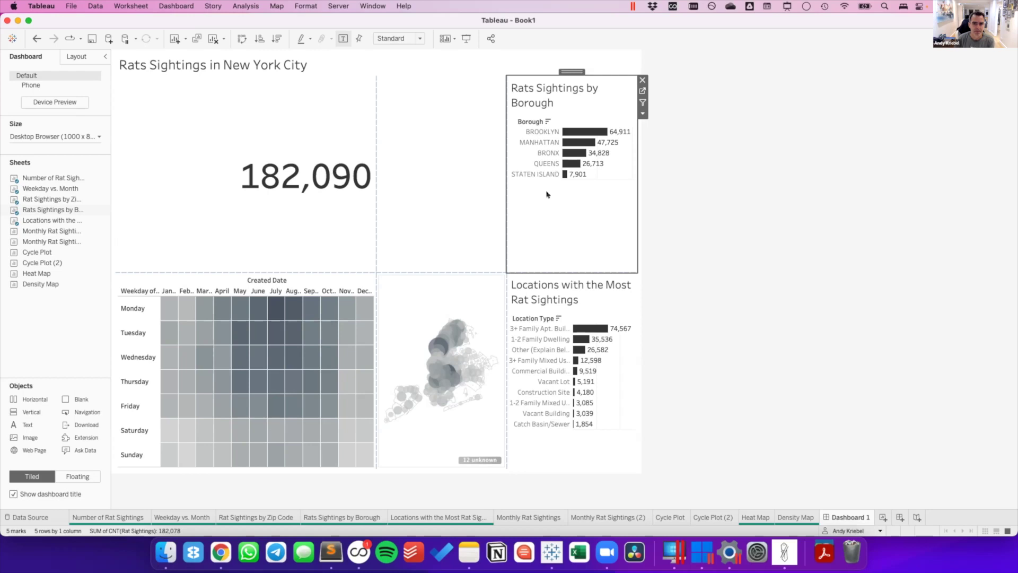
left_click(447, 121)
left_click(386, 39)
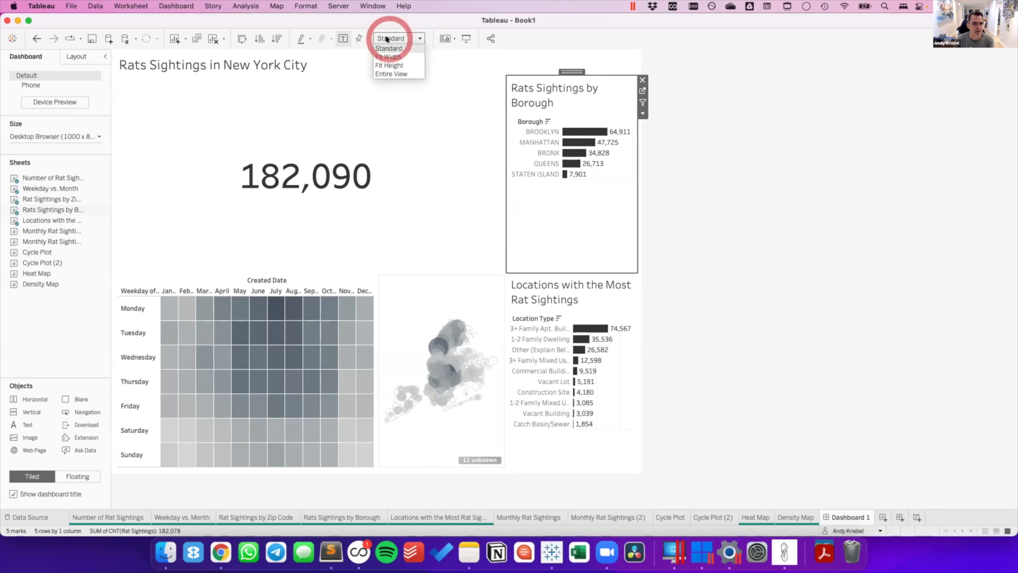
left_click(388, 57)
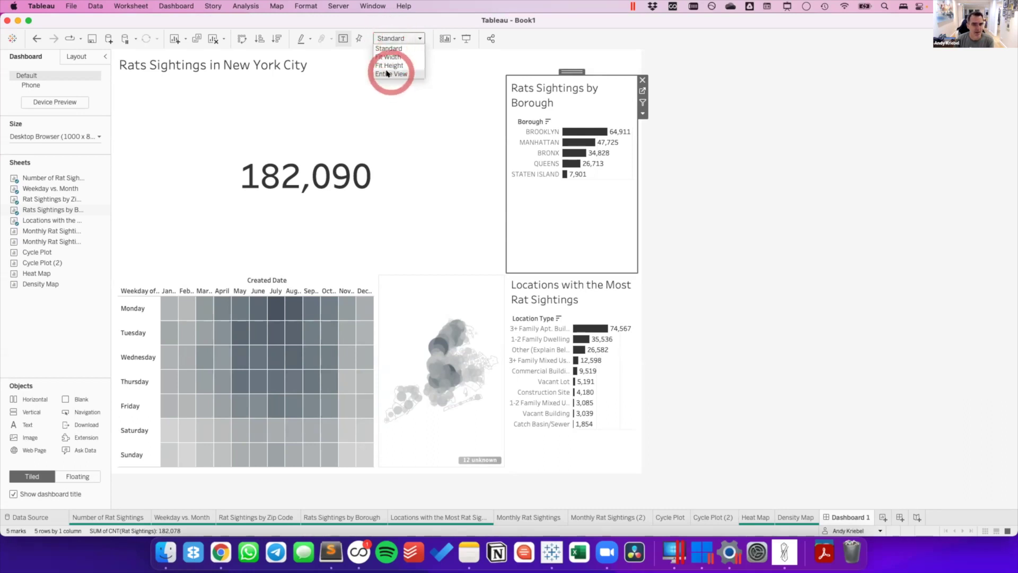
left_click(391, 73)
left_click(470, 159)
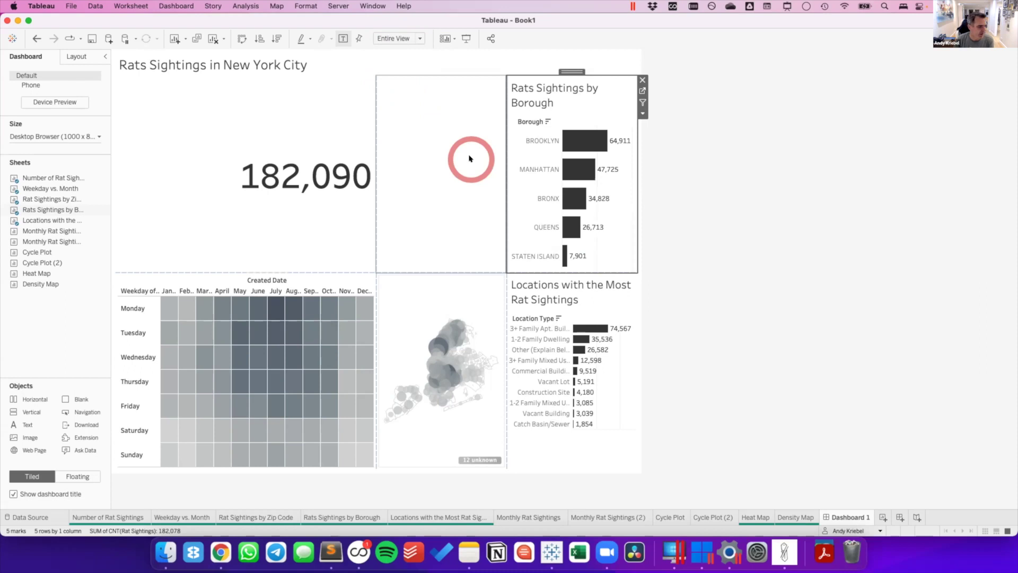
Set the Locations with the Most Rat Sightings chart to fit the Entire View.
left_click(554, 297)
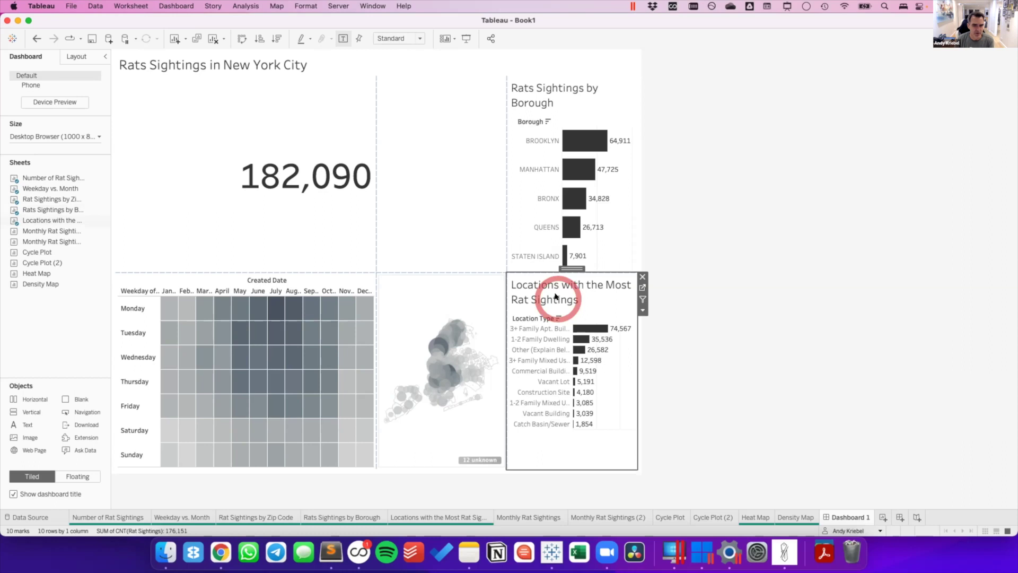
left_click(482, 198)
left_click(395, 38)
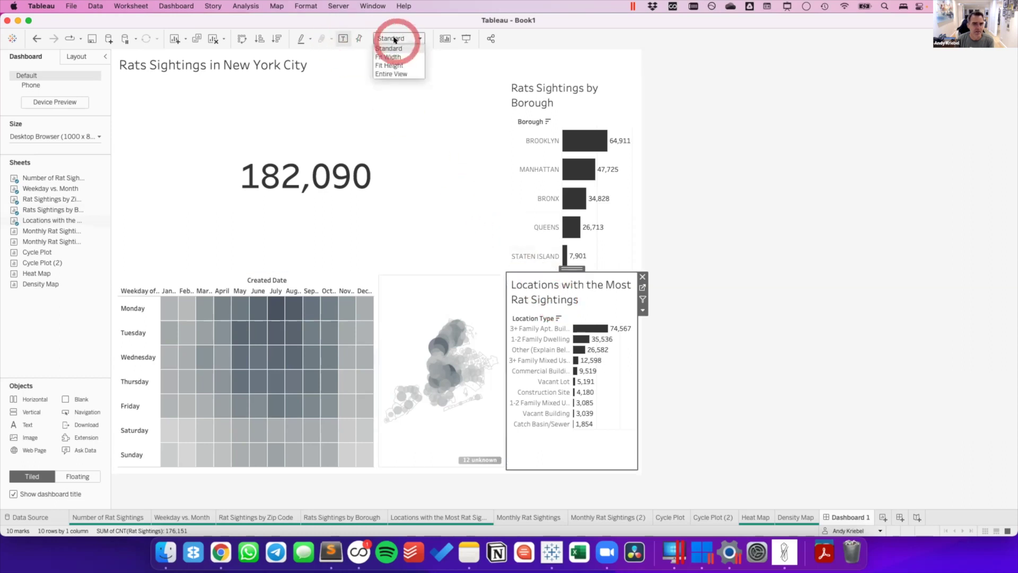
left_click(393, 74)
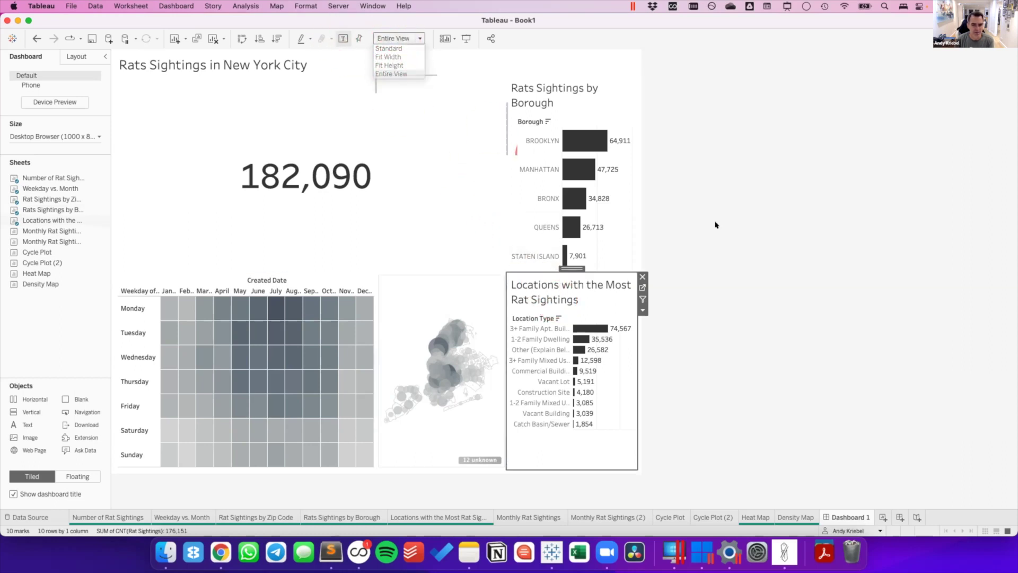
left_click(846, 285)
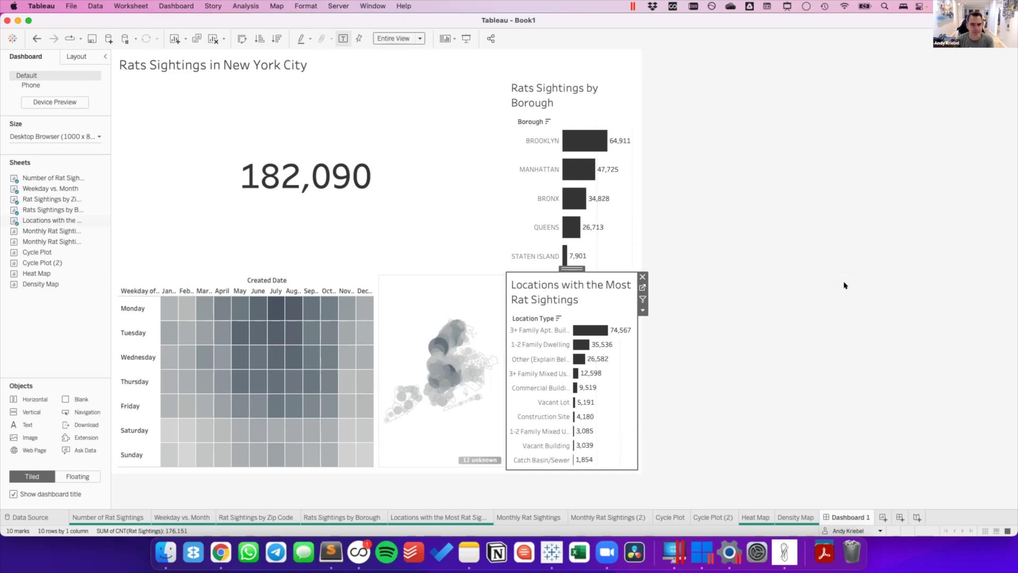
Widen the Locations with the Most Rat Sightings chart leftward and narrow the weekday heatmap to give the map more room.
left_click_drag(567, 289, 413, 379)
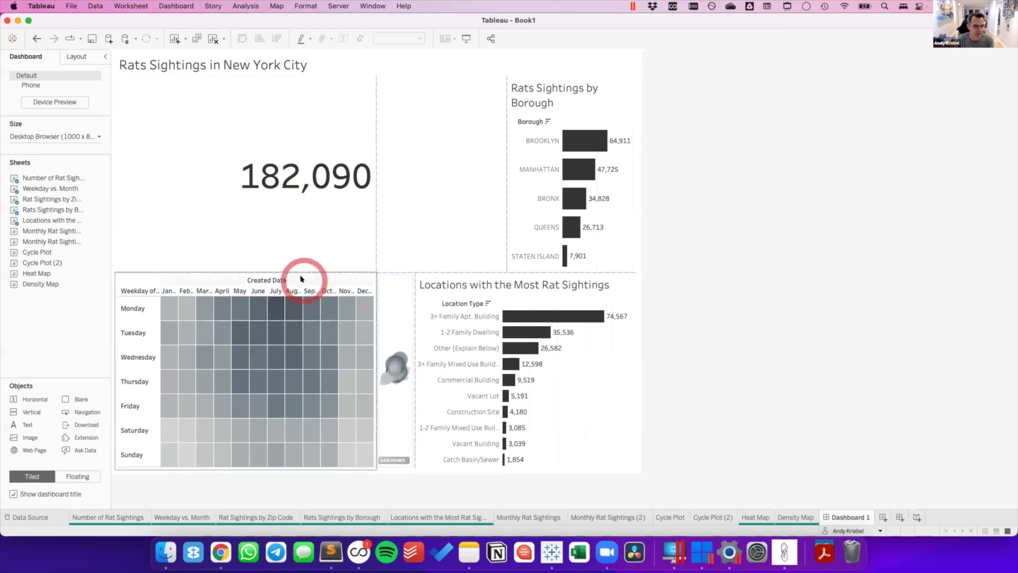
left_click(132, 278)
left_click(370, 406)
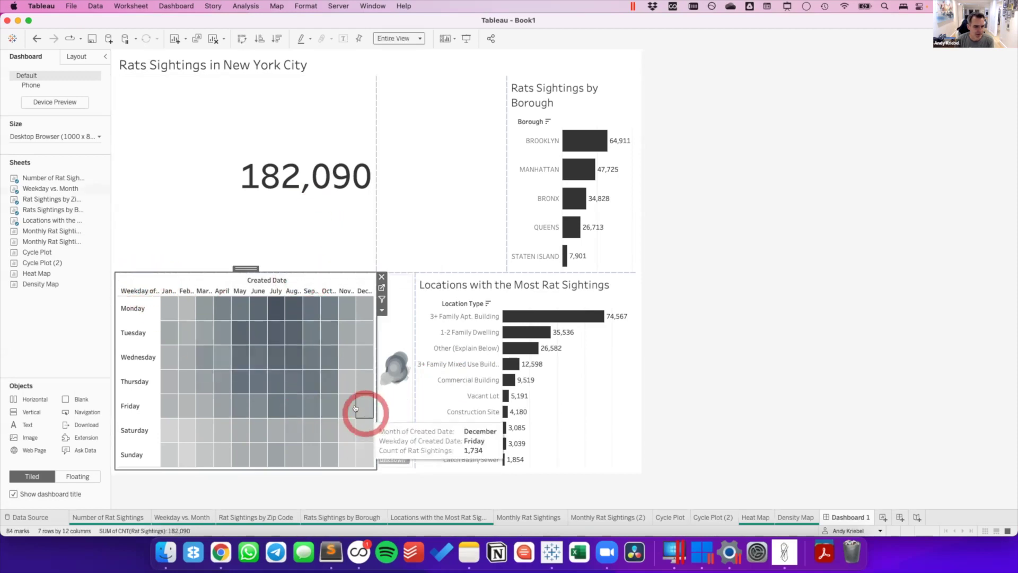
left_click_drag(370, 404, 268, 390)
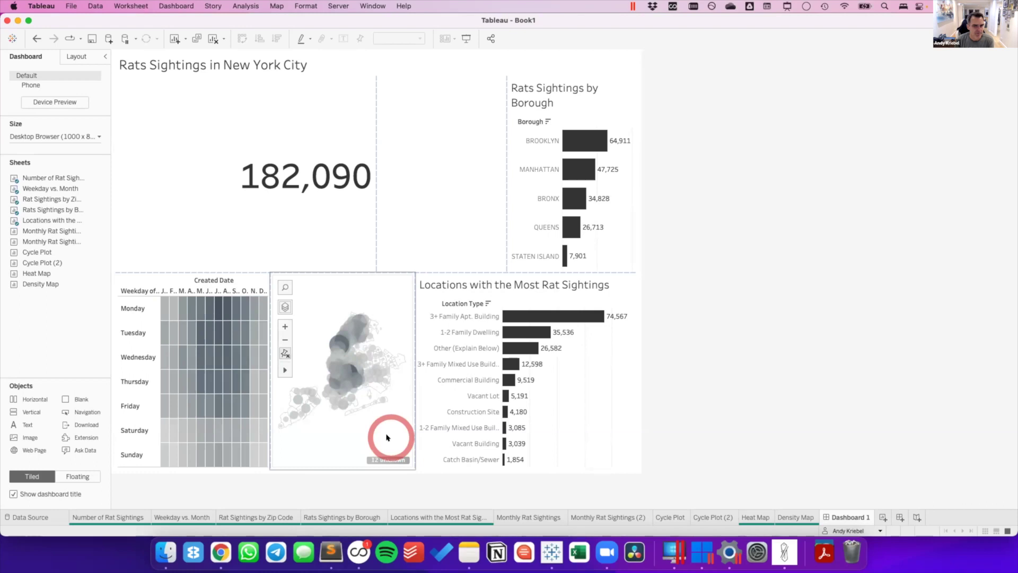
left_click(254, 275)
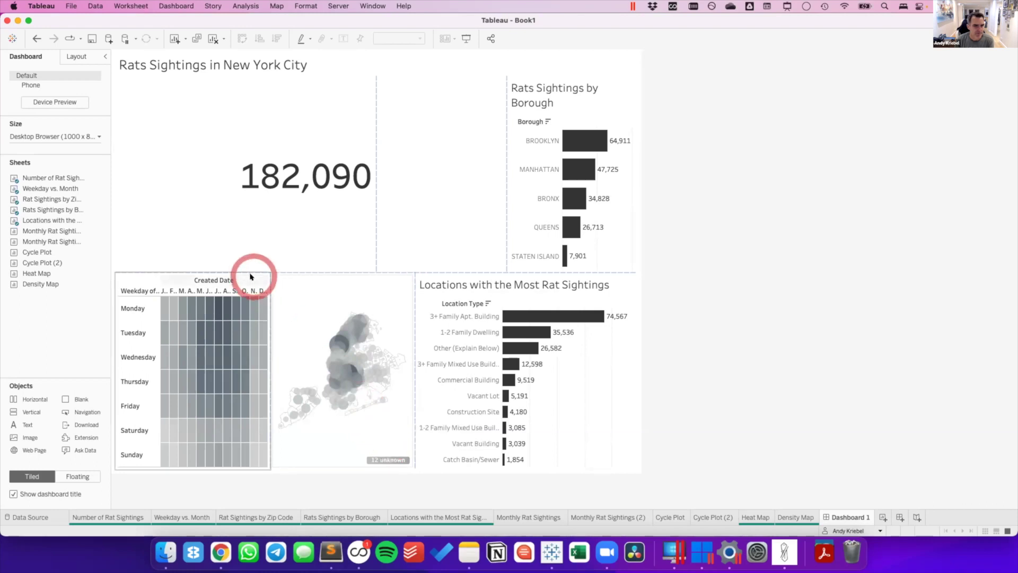
Reduce the height of the dashboard row holding the rat sightings total to about half.
left_click(204, 229)
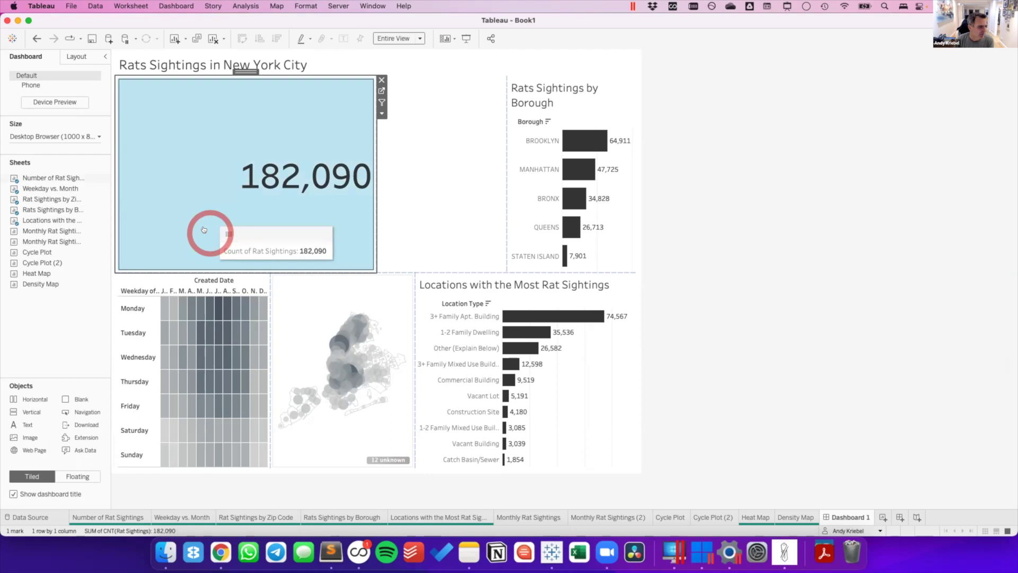
left_click(207, 269)
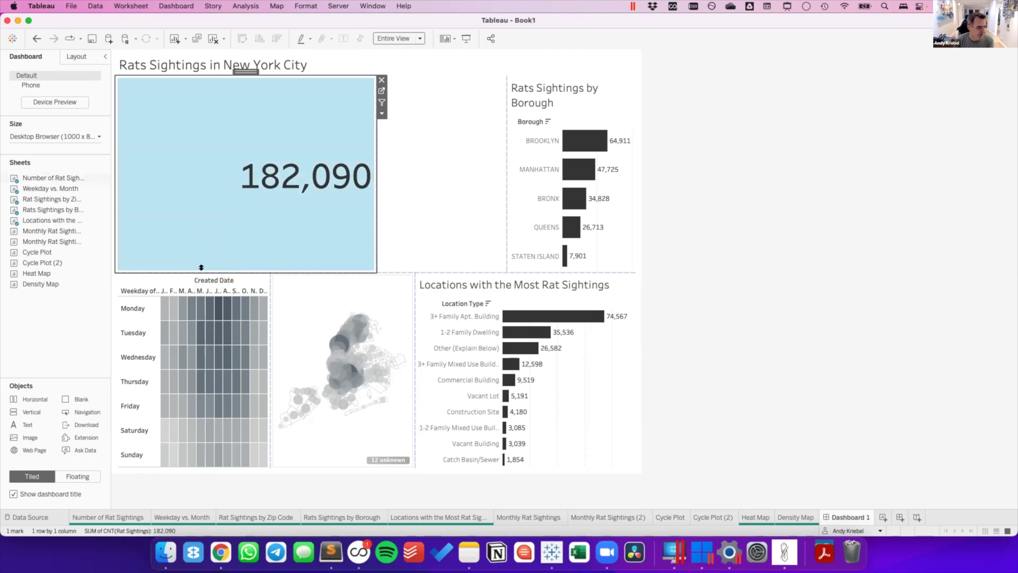
left_click_drag(201, 267, 201, 164)
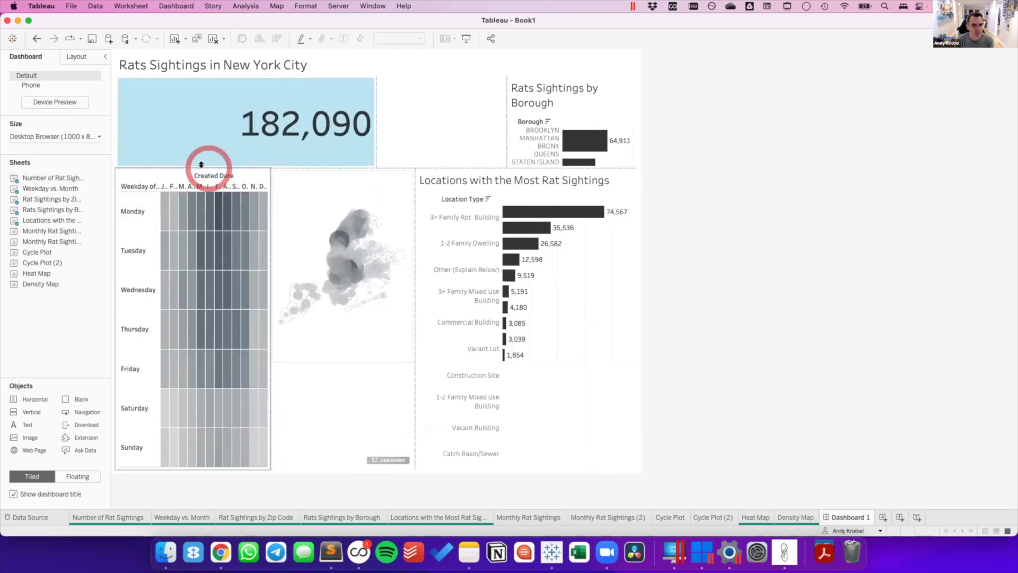
left_click(307, 164)
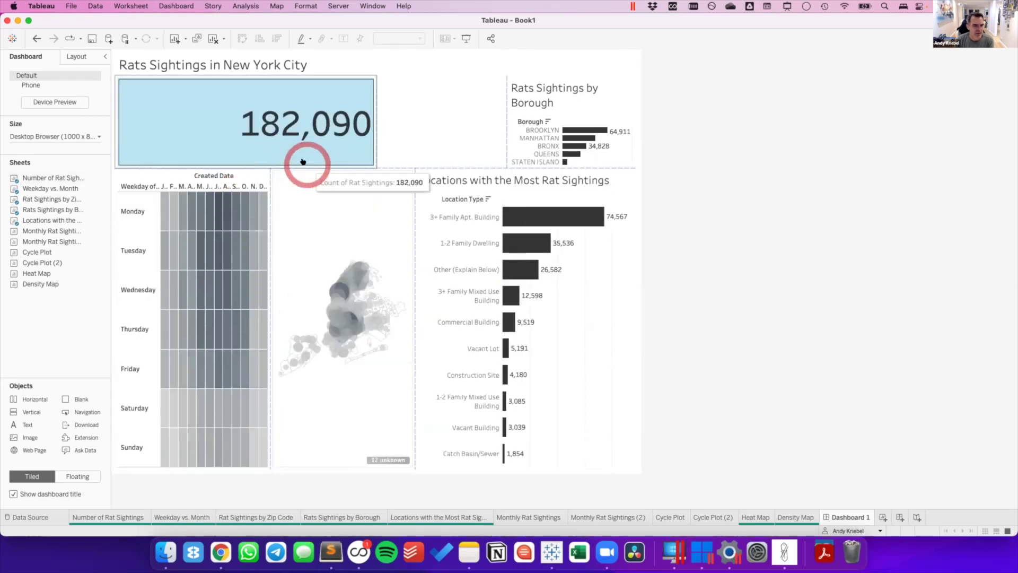
left_click(854, 318)
left_click(869, 319)
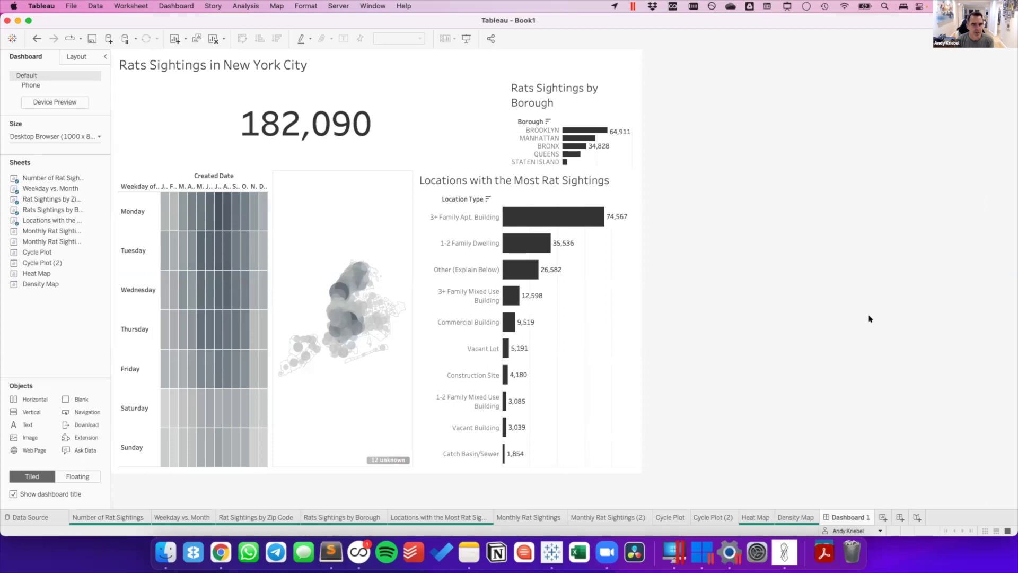
Move the Rat Sightings by Zip Code map directly below the weekday heatmap and reset its map view.
left_click(343, 202)
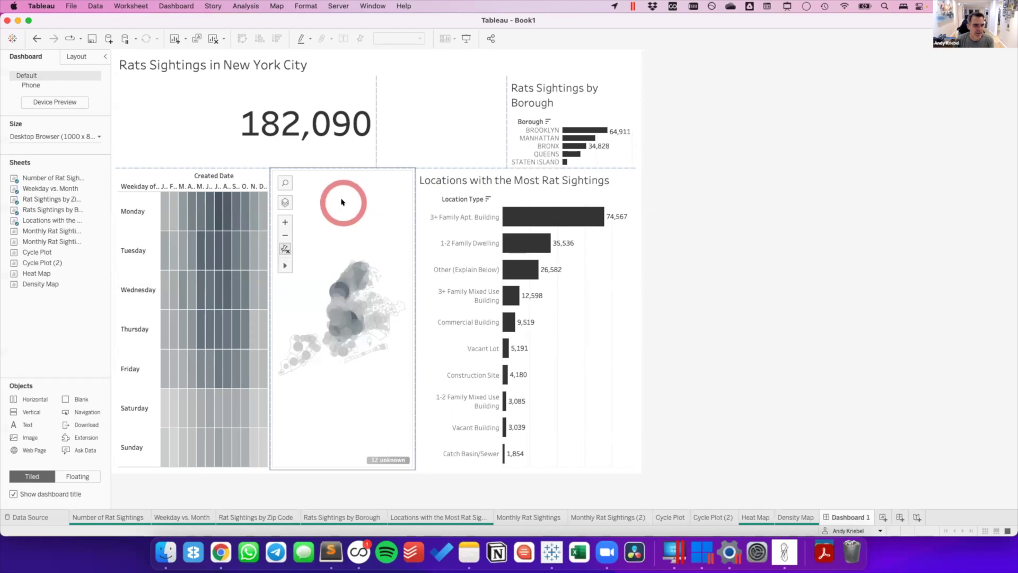
left_click(343, 205)
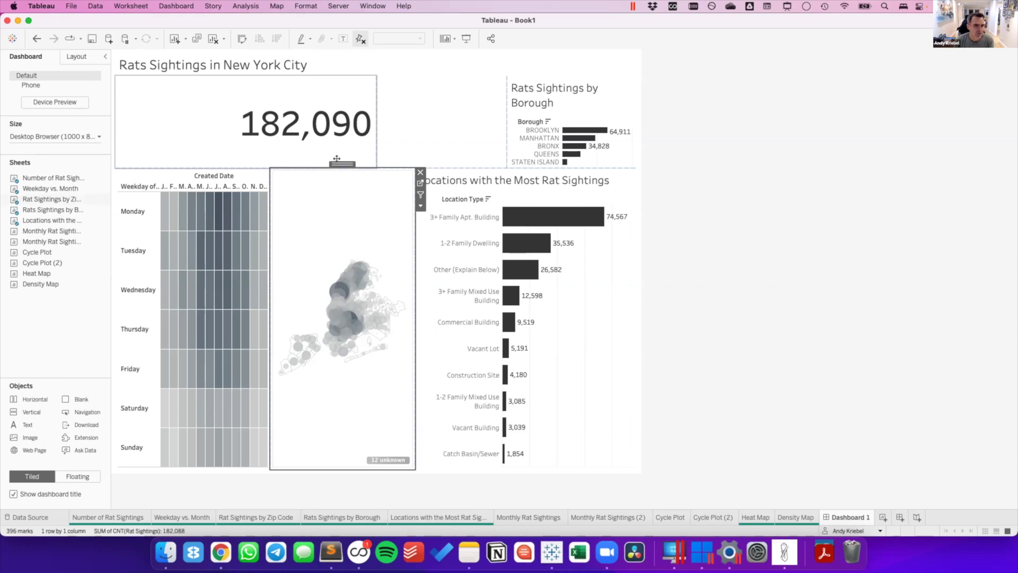
left_click_drag(336, 159, 190, 406)
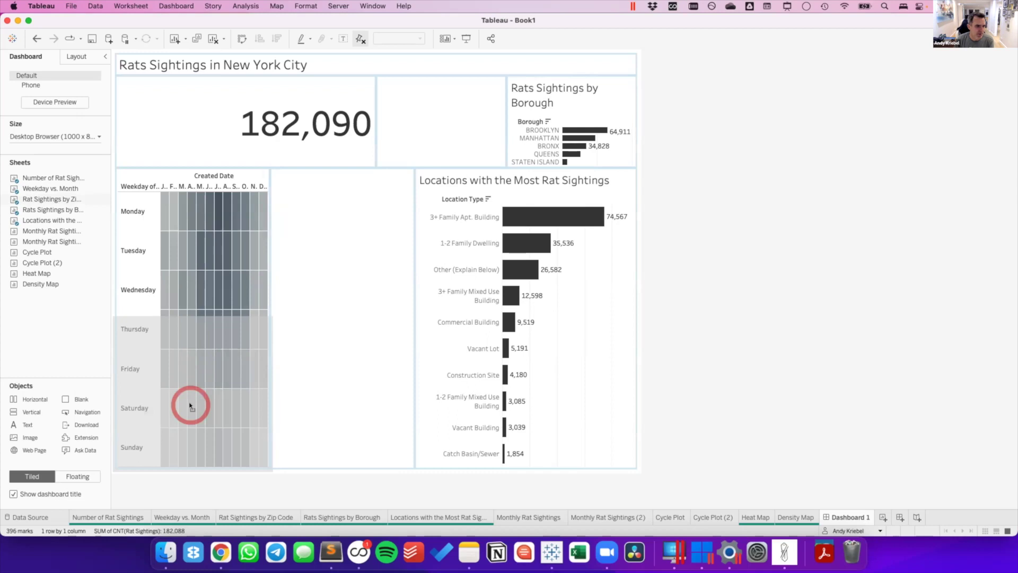
left_click_drag(190, 405, 352, 363)
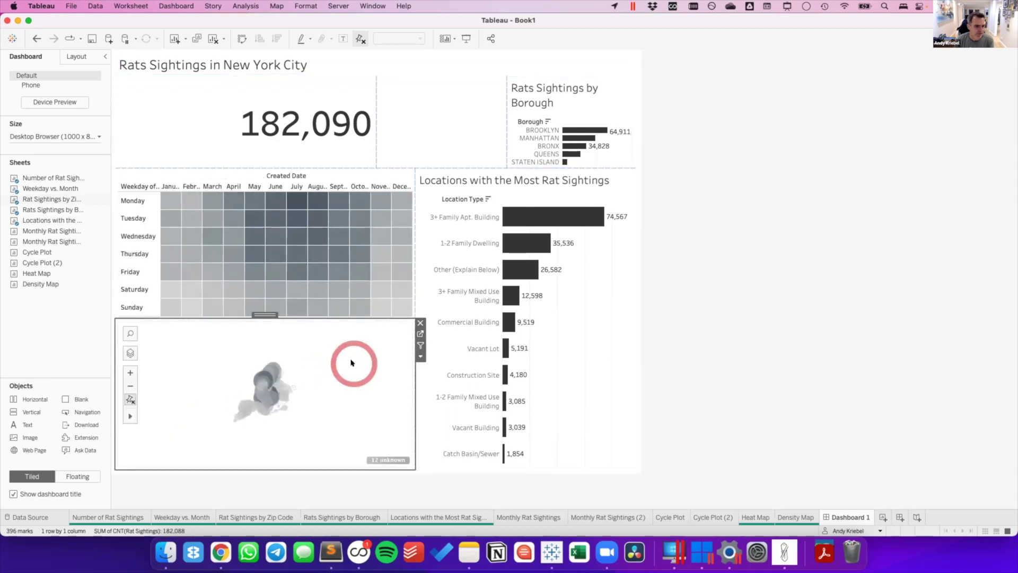
left_click(351, 363)
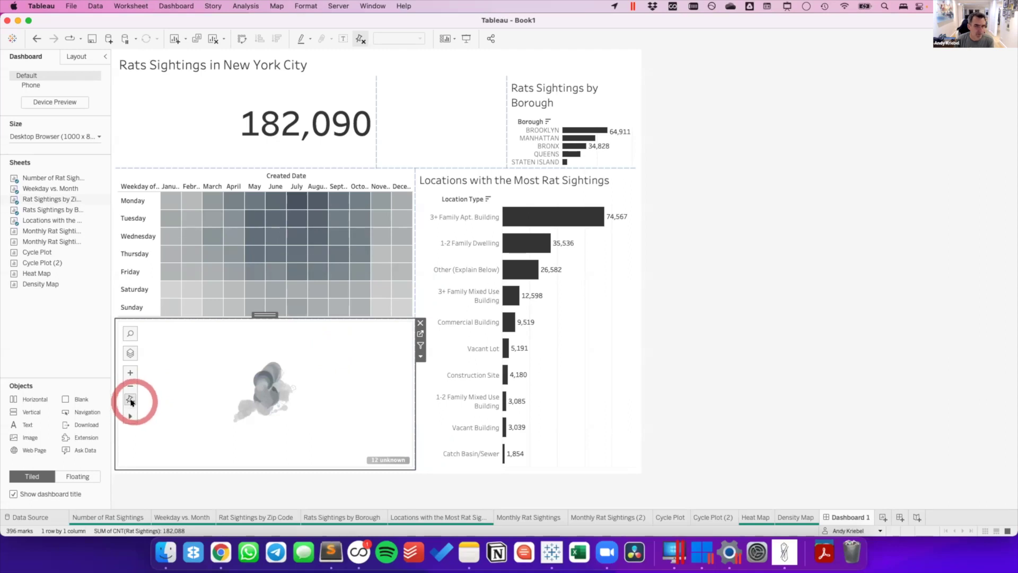
left_click(130, 399)
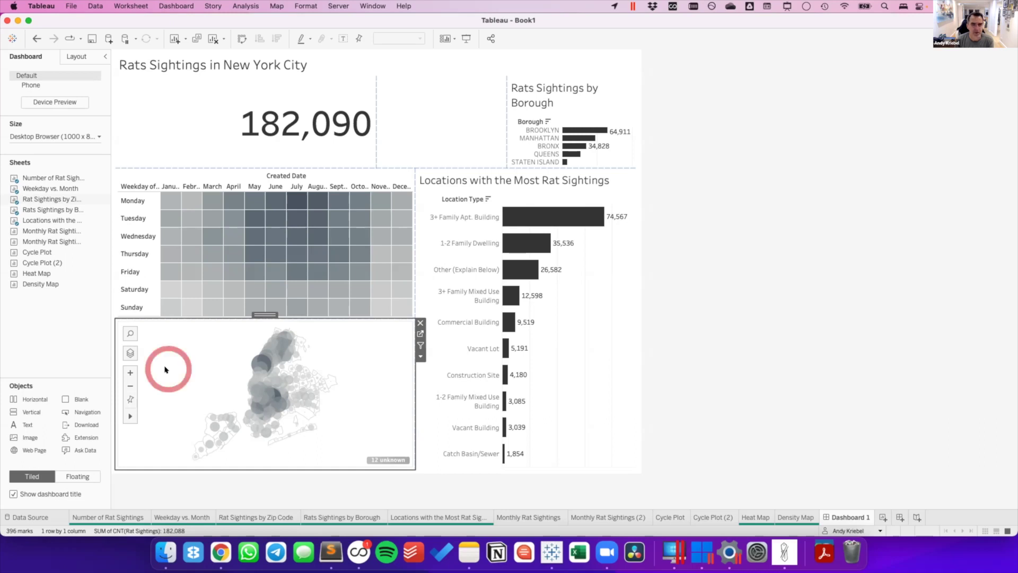
Widen the Locations with the Most Rat Sightings chart leftward, narrowing the heatmap and map beside it.
left_click(596, 336)
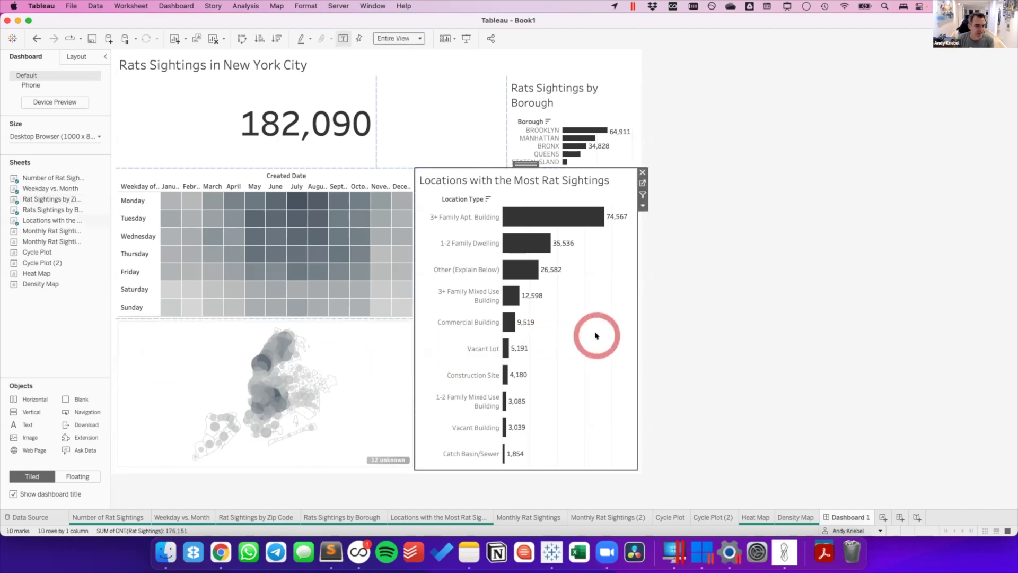
left_click_drag(411, 352, 345, 351)
left_click(246, 273)
left_click(496, 72)
left_click(463, 91)
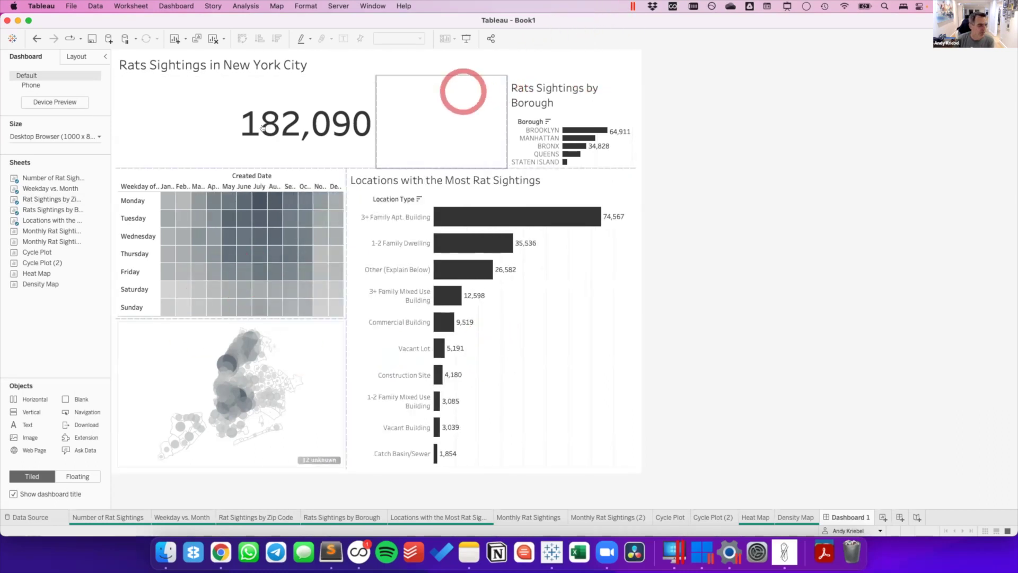
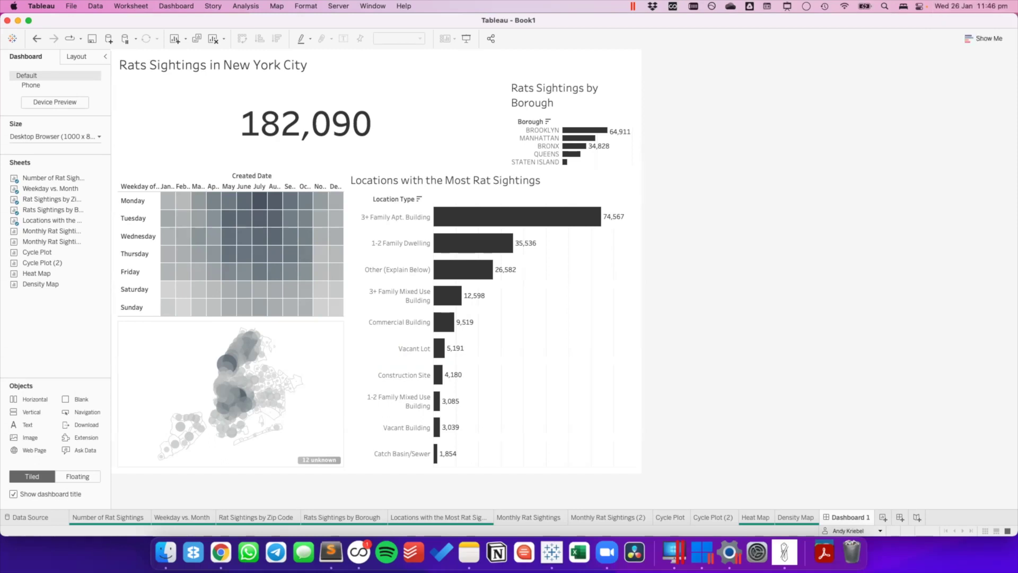
Try enlarging the map upward into the heatmap's space, undo the resize and reset the map view.
left_click(183, 365)
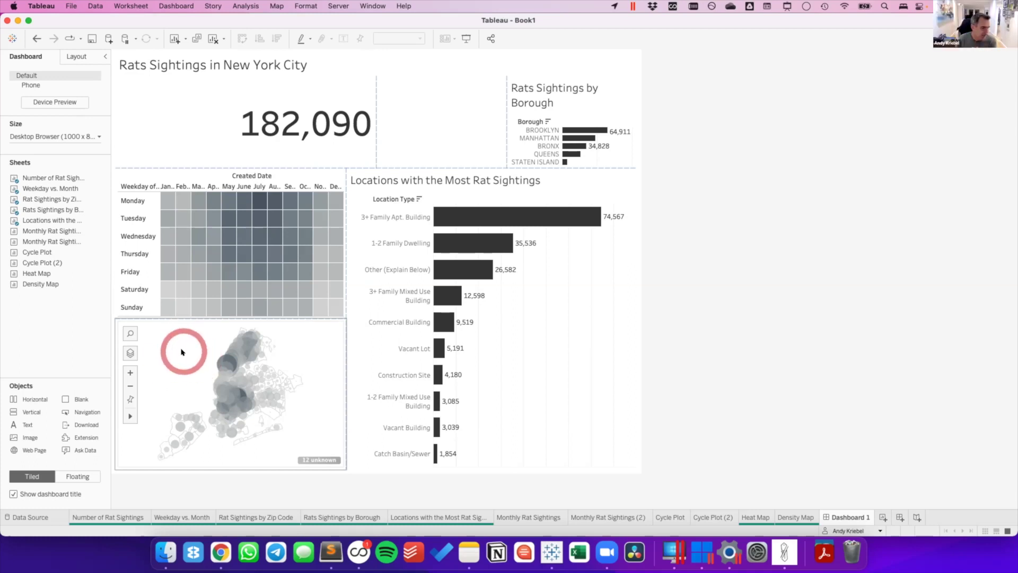
left_click(130, 401)
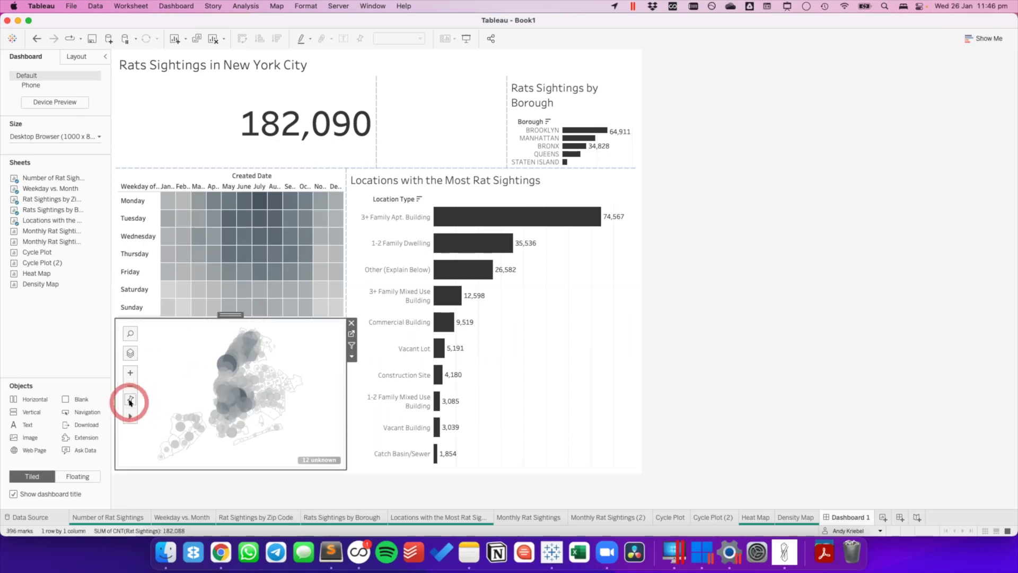
left_click_drag(191, 318, 199, 242)
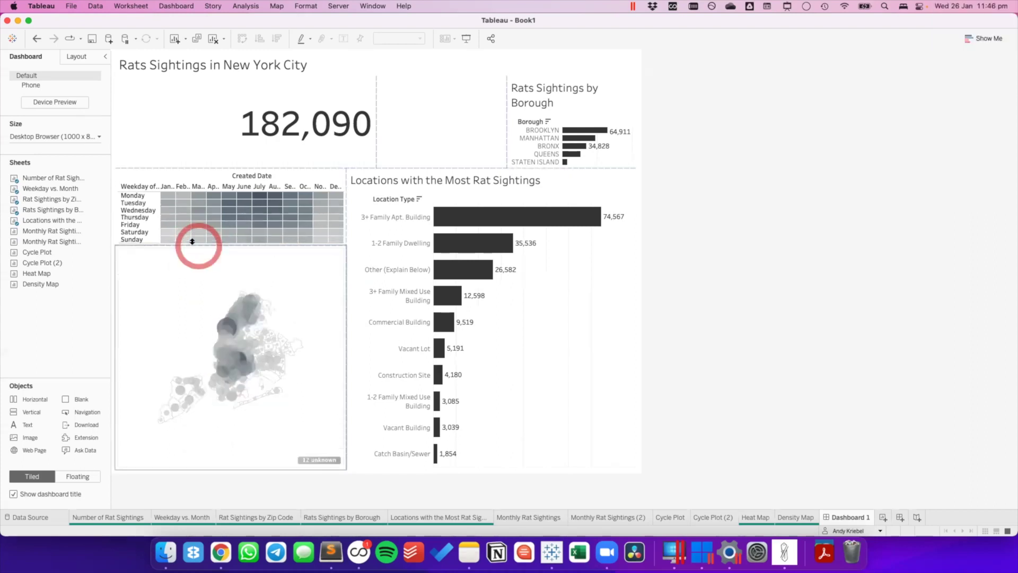
left_click(44, 39)
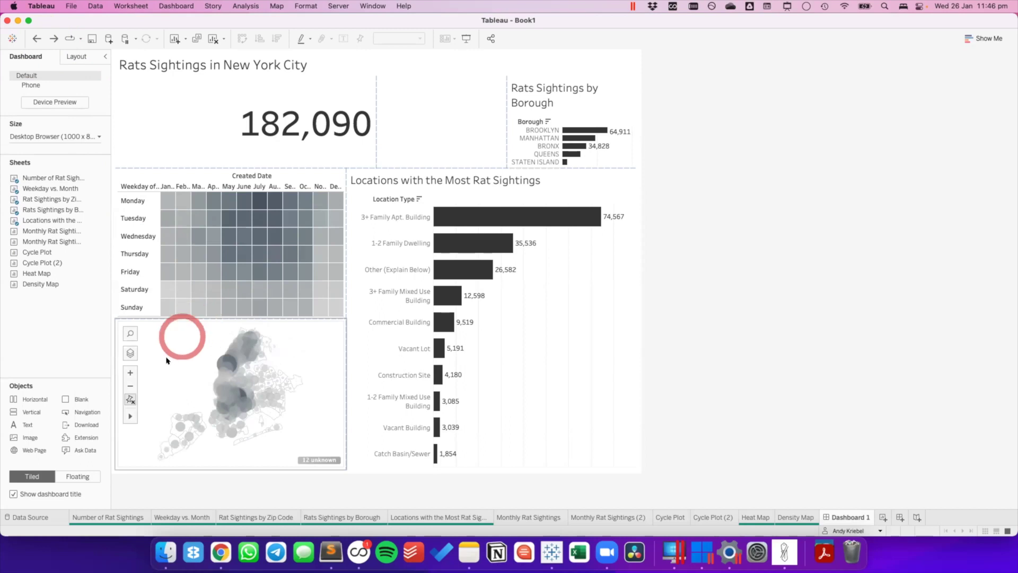
left_click(130, 399)
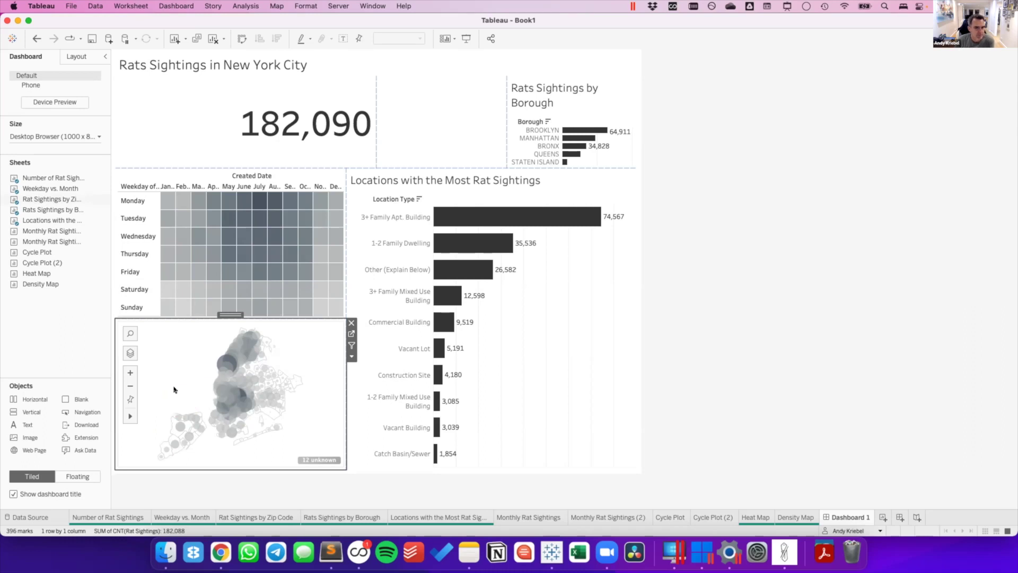
Move the Rats Sightings by Borough chart directly above the Locations with the Most Rat Sightings chart.
left_click(563, 370)
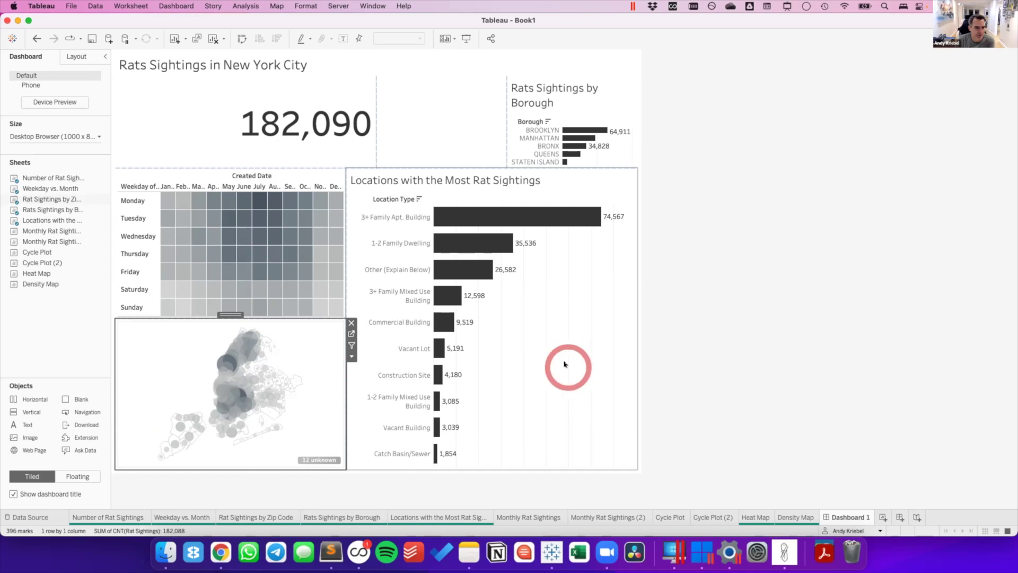
left_click(565, 90)
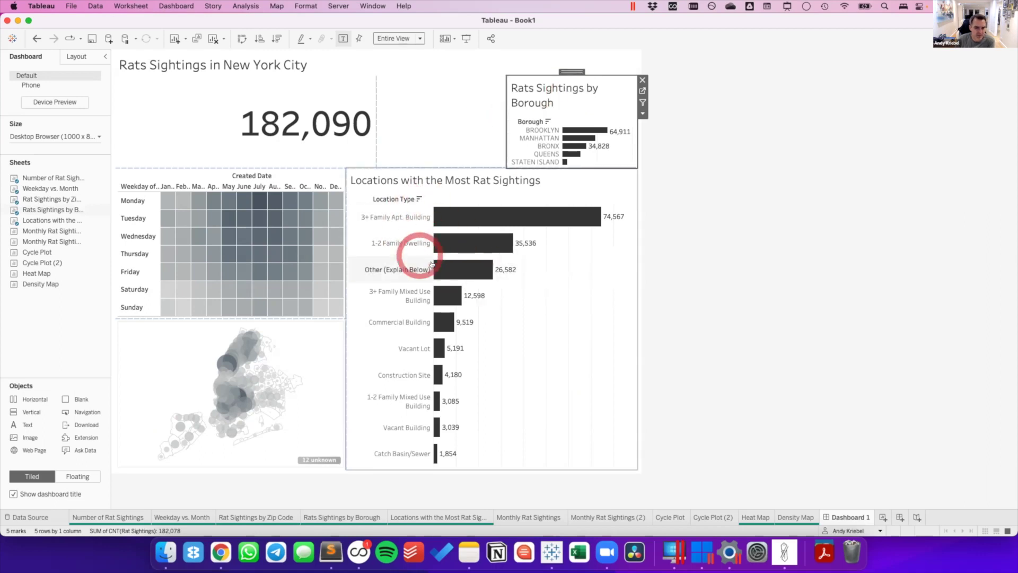
left_click_drag(565, 72, 522, 211)
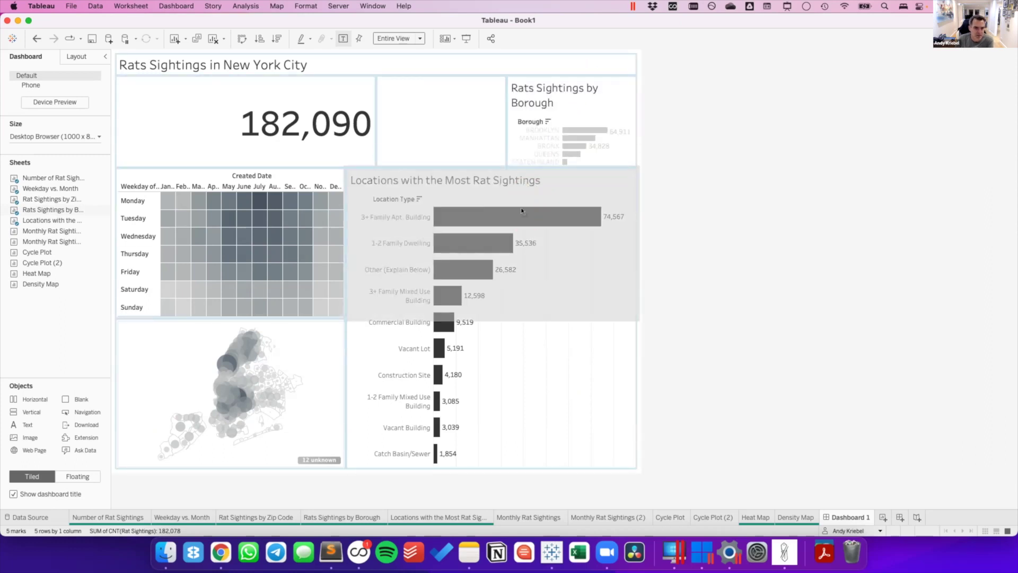
left_click_drag(522, 211, 522, 211)
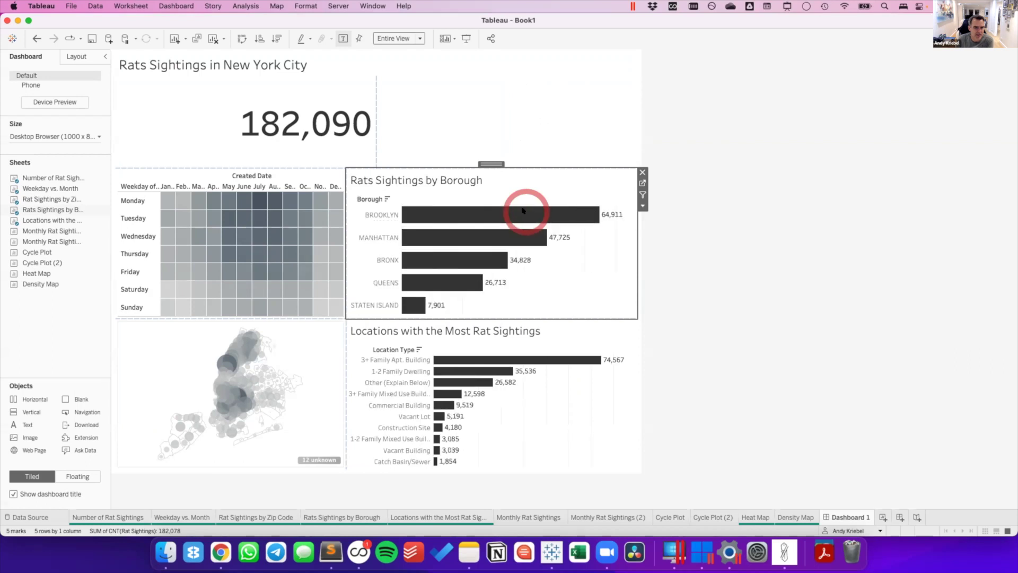
Narrow the total sightings number sheet in the row below the dashboard title.
left_click(818, 228)
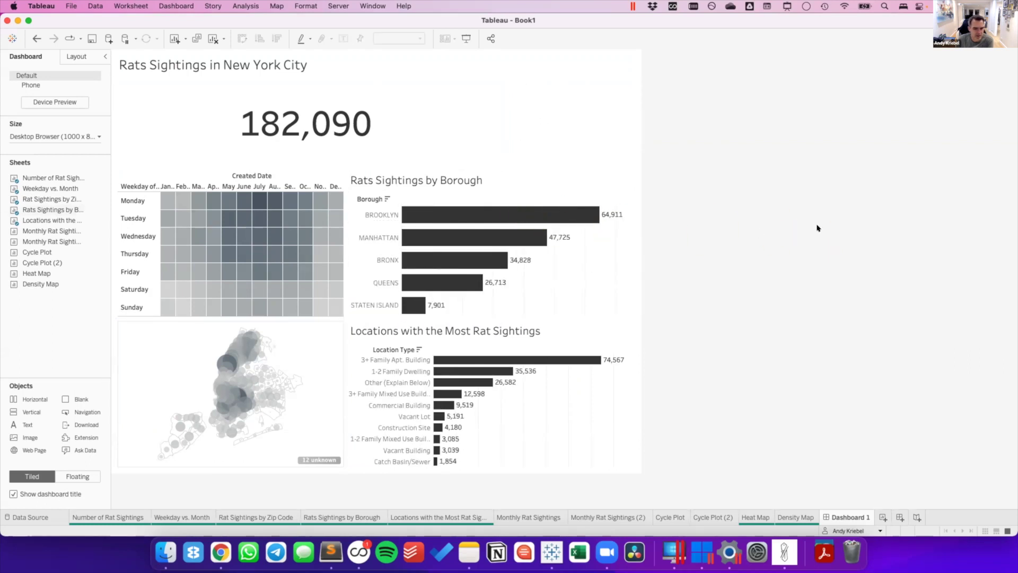
left_click(753, 218)
left_click(207, 85)
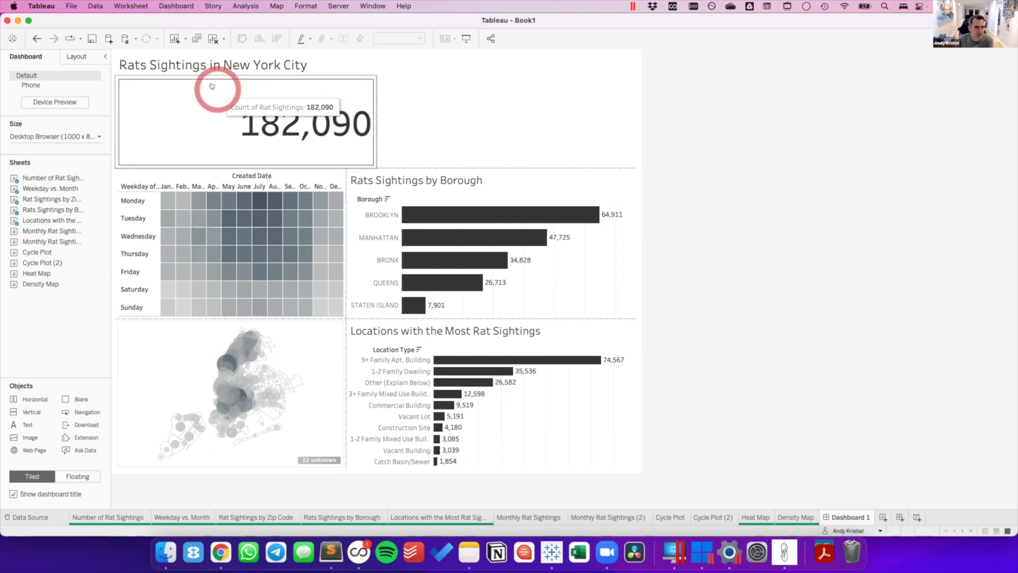
left_click(212, 86)
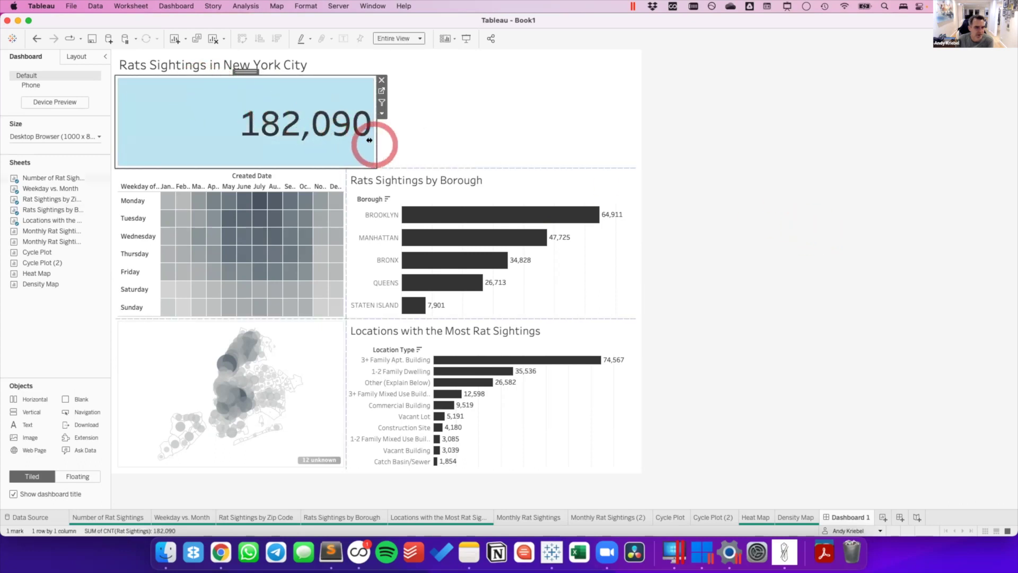
left_click_drag(370, 140, 327, 141)
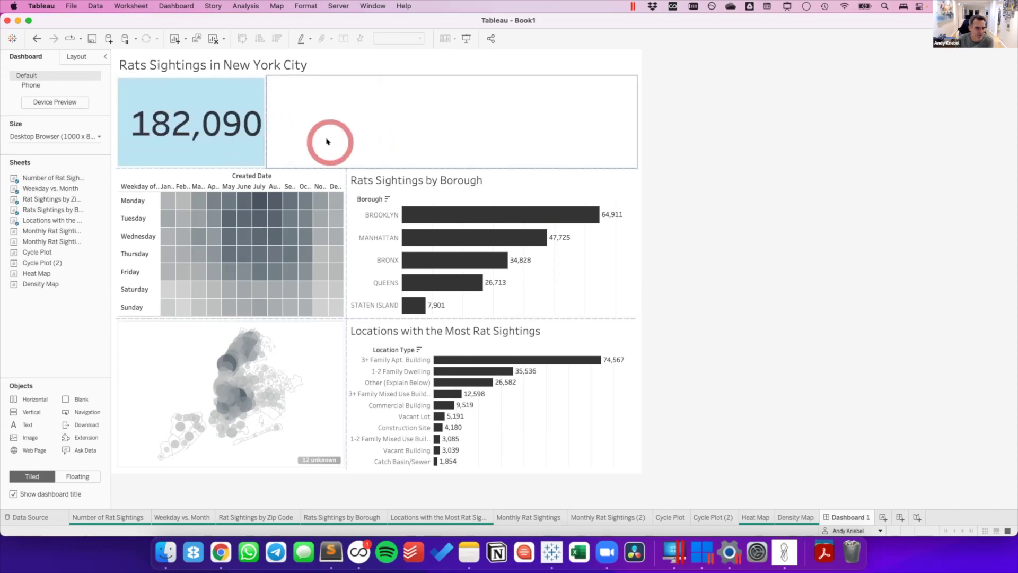
left_click(227, 141)
left_click(885, 158)
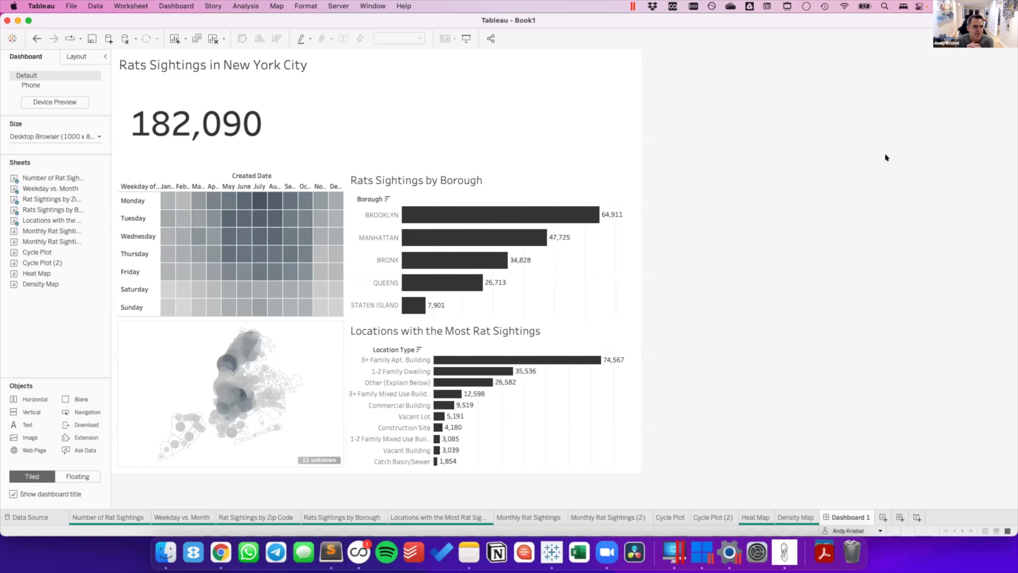
Move the dashboard title into the row below, directly left of the total sightings number.
left_click(610, 132)
left_click(398, 139)
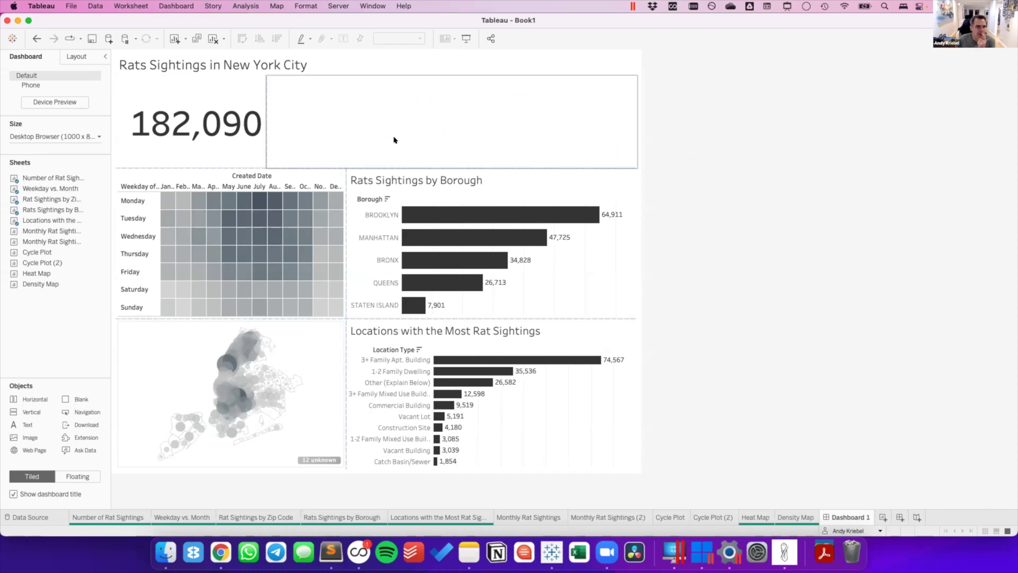
left_click(428, 140)
left_click(352, 64)
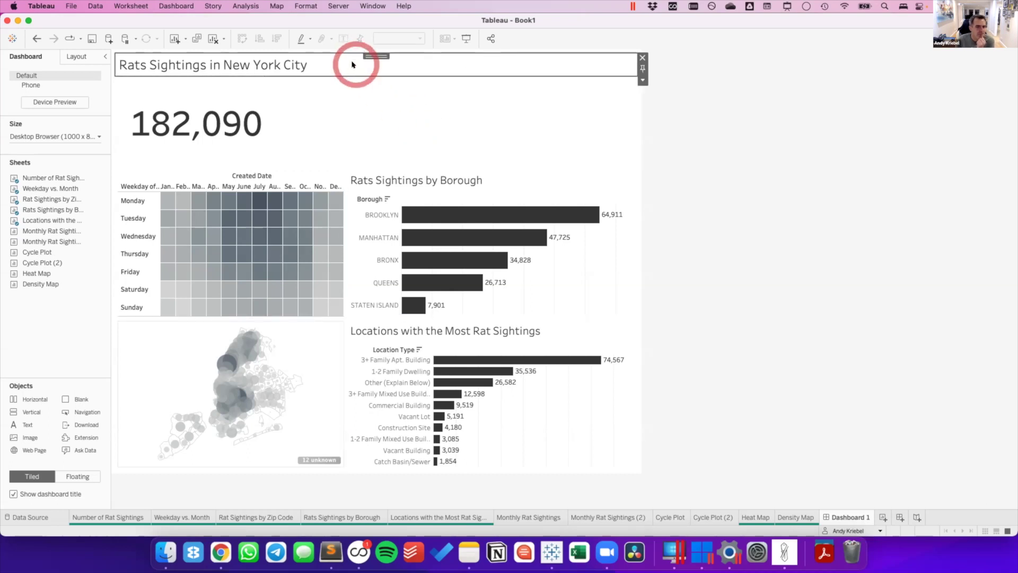
left_click(371, 55)
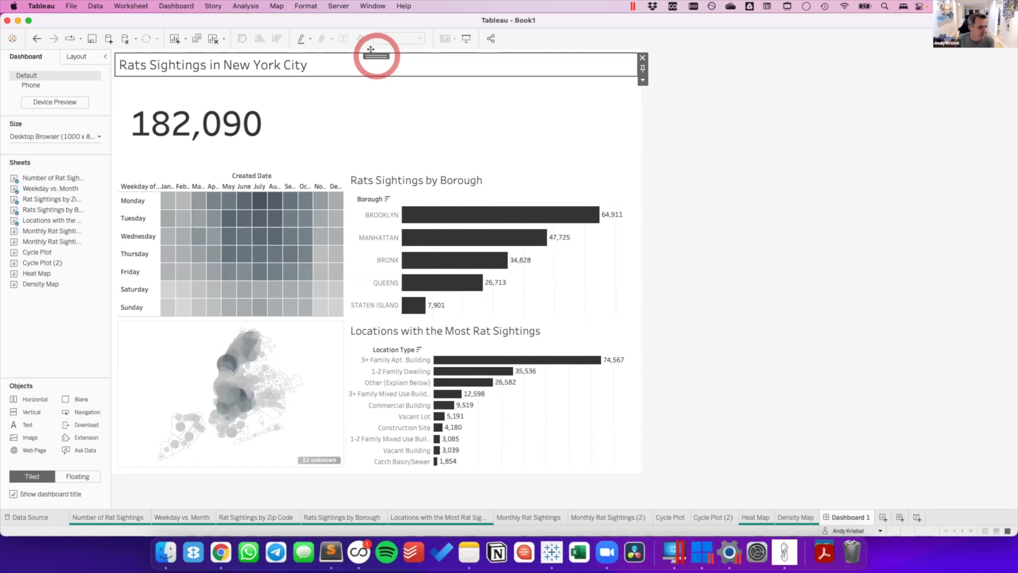
left_click_drag(370, 49, 172, 126)
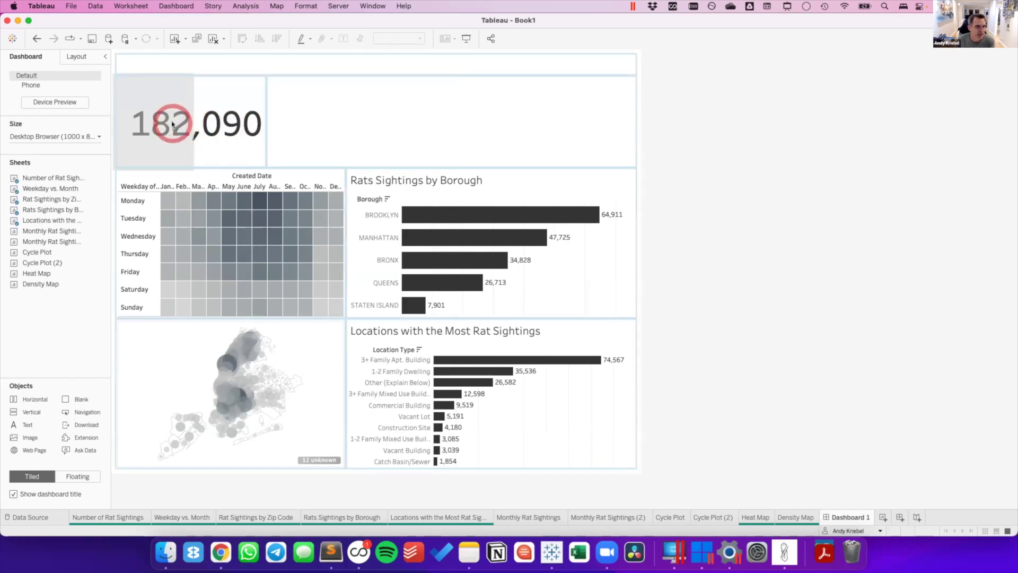
left_click_drag(173, 125, 175, 121)
Widen the total sightings number and the dashboard title so that the title fits on one line.
left_click(360, 111)
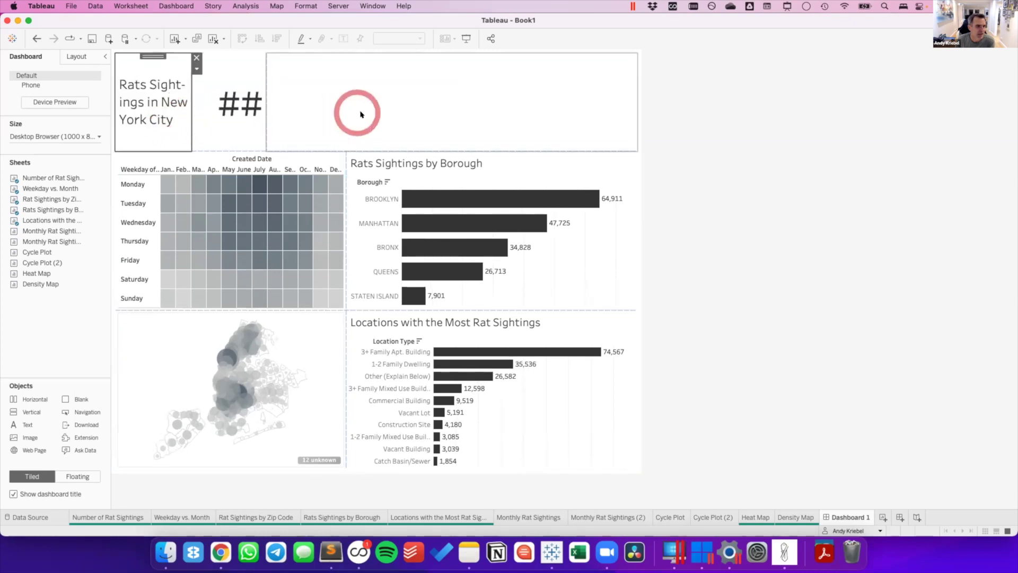
left_click_drag(360, 114, 402, 108)
left_click(182, 124)
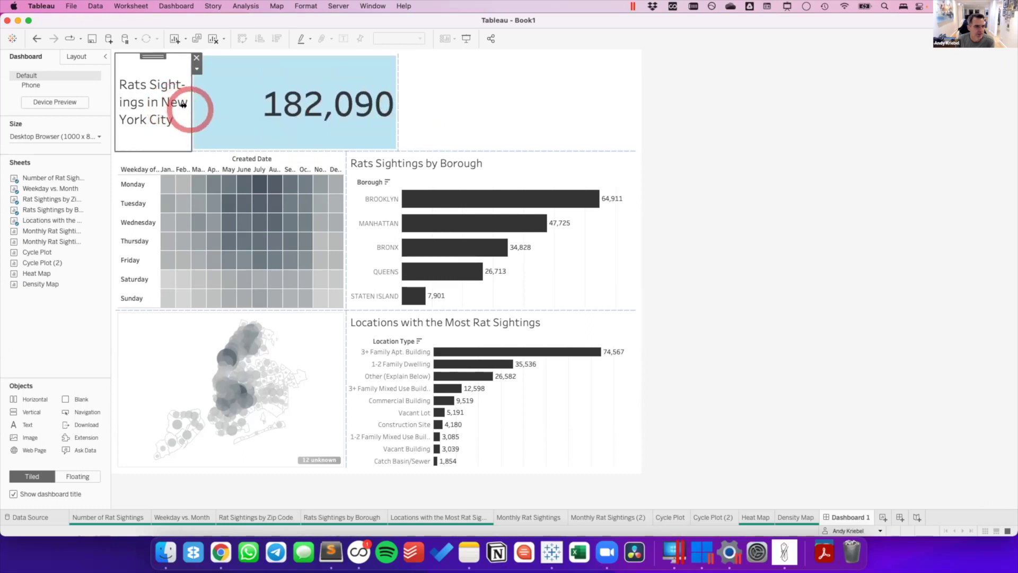
left_click_drag(184, 105, 332, 106)
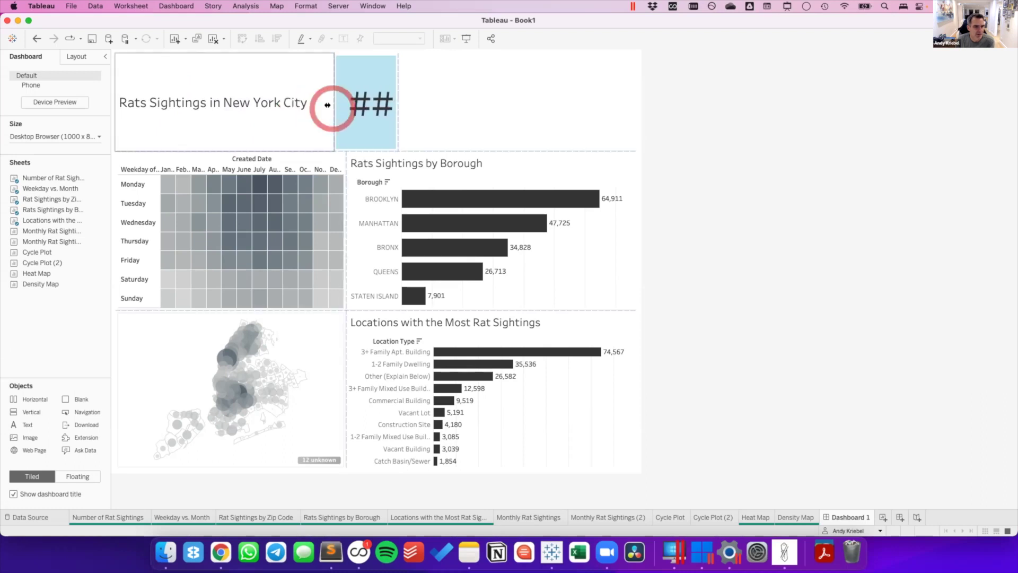
Widen the total sightings number rightward and remove the empty object beside it so the number reaches the dashboard's right edge.
left_click(530, 105)
left_click_drag(399, 111, 607, 92)
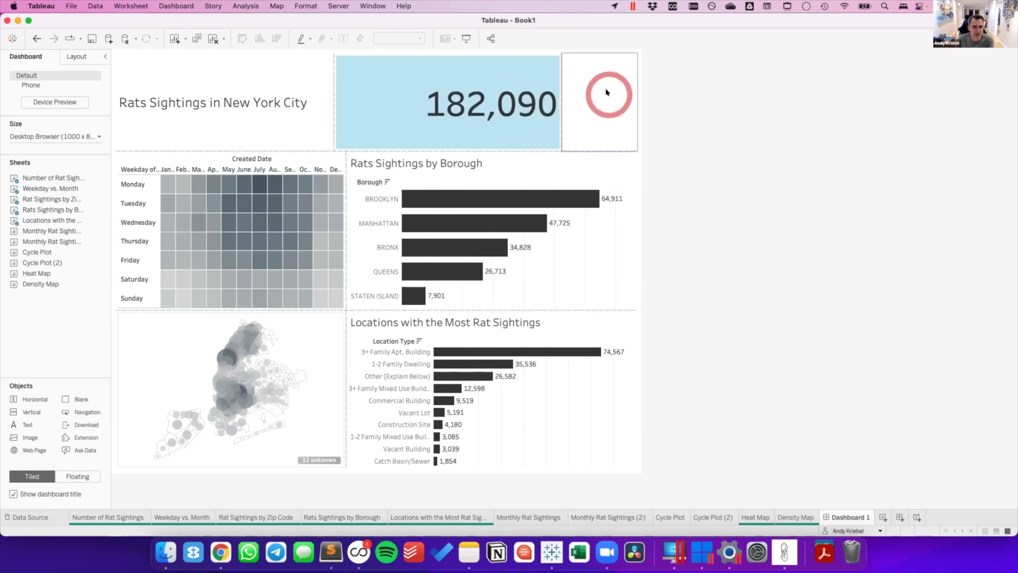
left_click(607, 93)
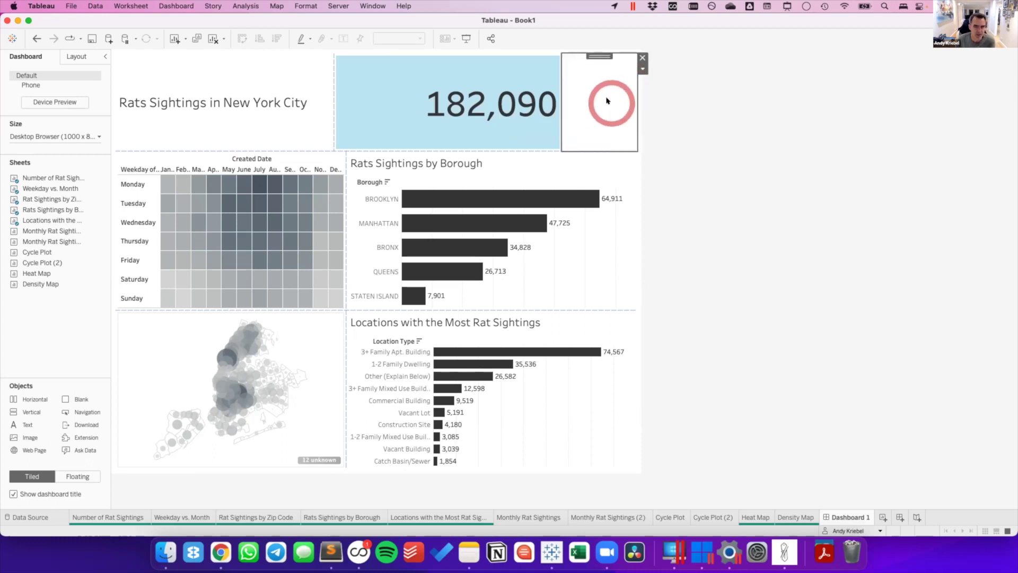
left_click(642, 58)
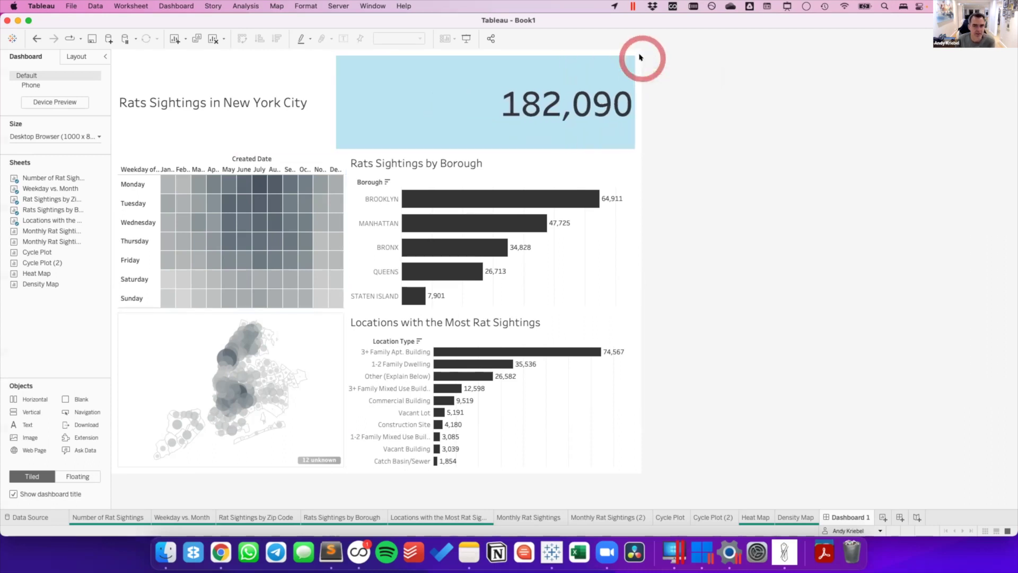
left_click(590, 132)
left_click(685, 133)
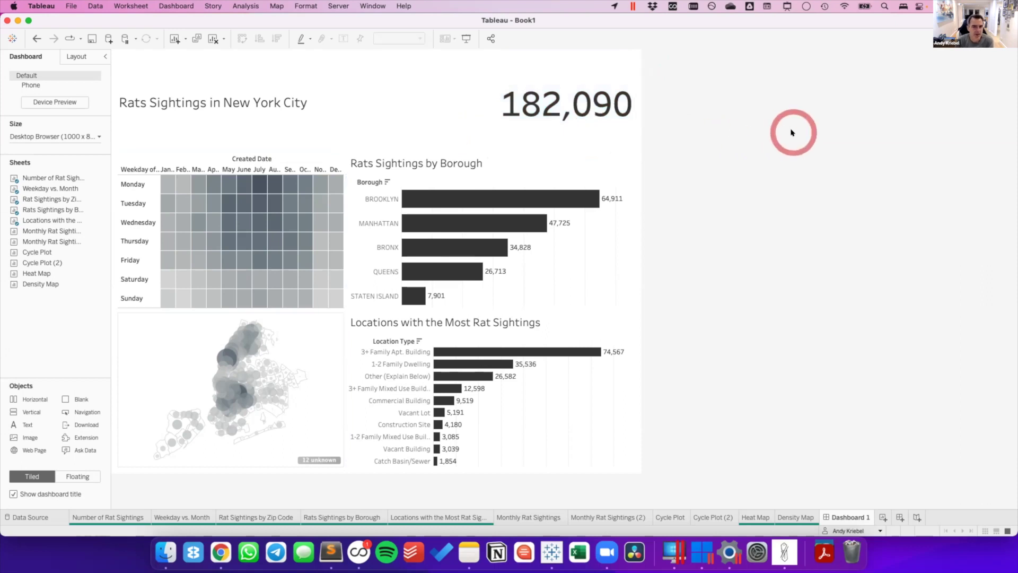
Reduce the height of the header row holding the title and total number to about half.
left_click(268, 113)
left_click(387, 118)
left_click(391, 147)
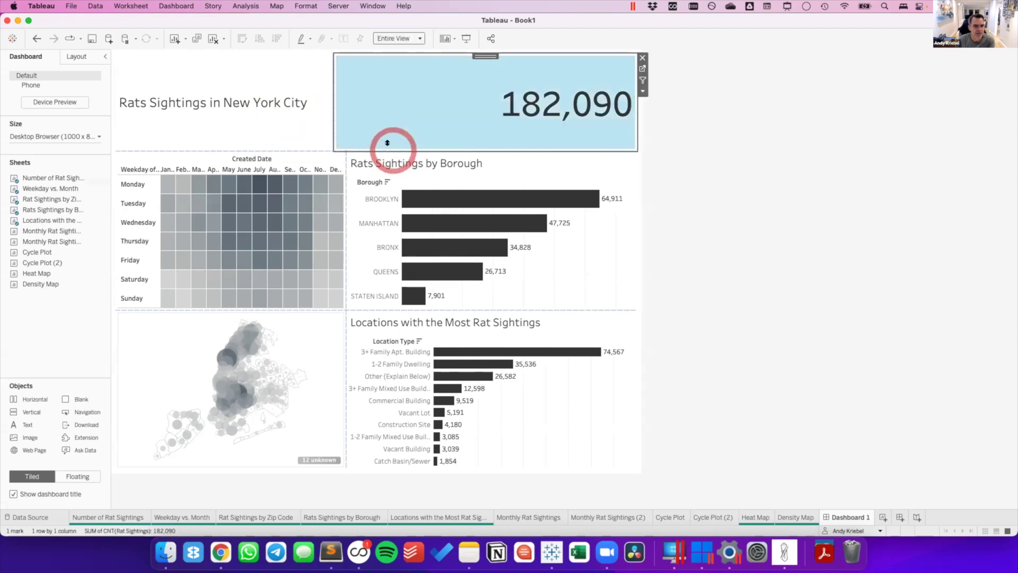
left_click(424, 76)
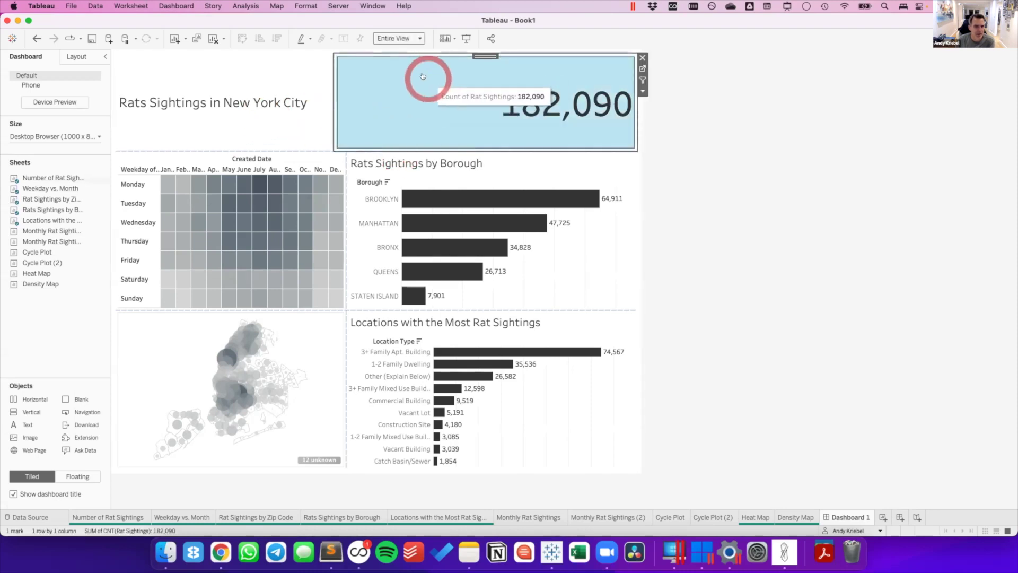
mouse_move(423, 76)
left_mouse_down()
mouse_move(261, 72)
mouse_move(415, 75)
left_mouse_up()
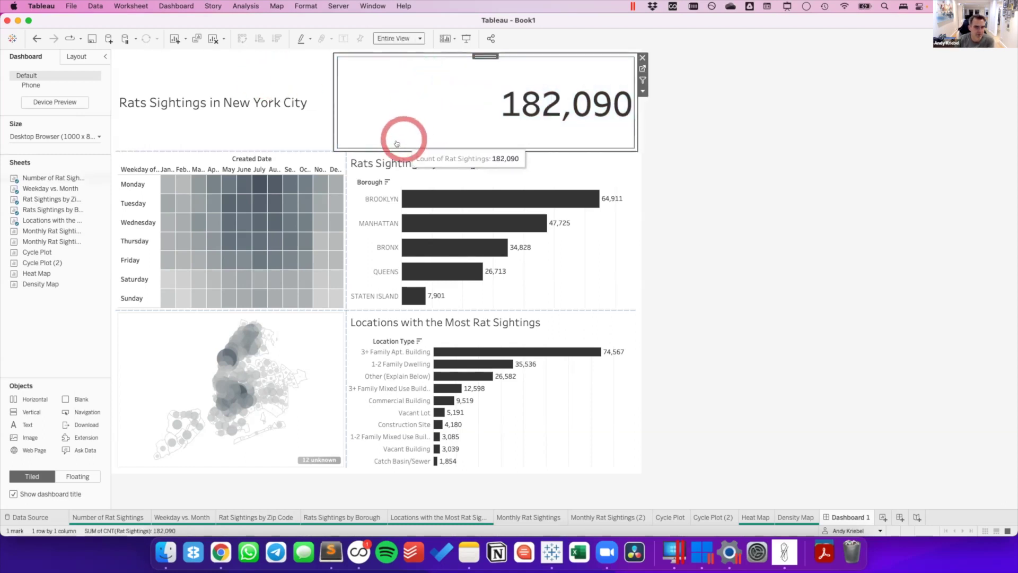
left_click_drag(394, 147, 396, 98)
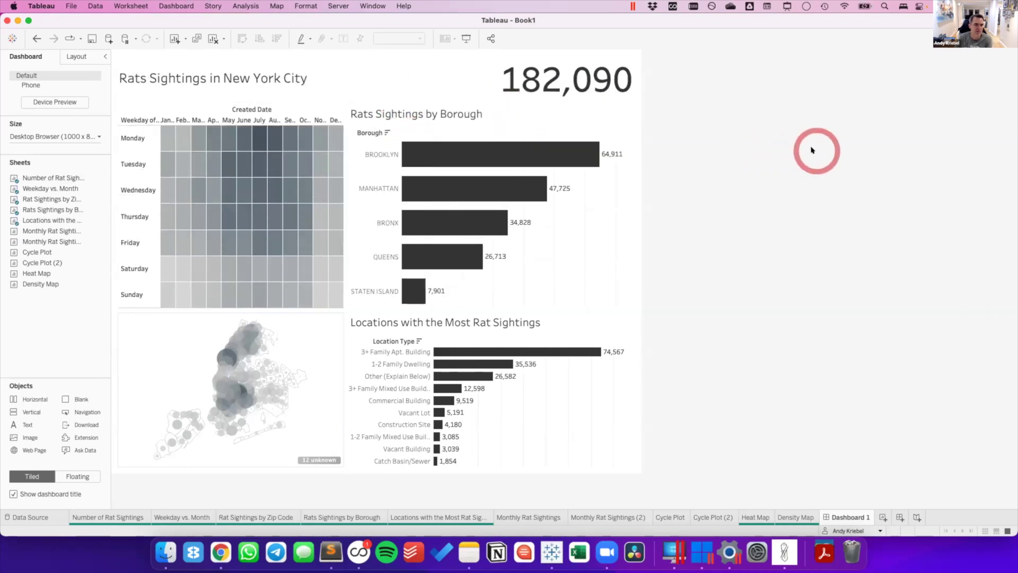
Widen the dashboard title's area toward the total number and increase the title's font size, keeping it on one line.
left_click(290, 66)
left_click_drag(328, 73, 402, 76)
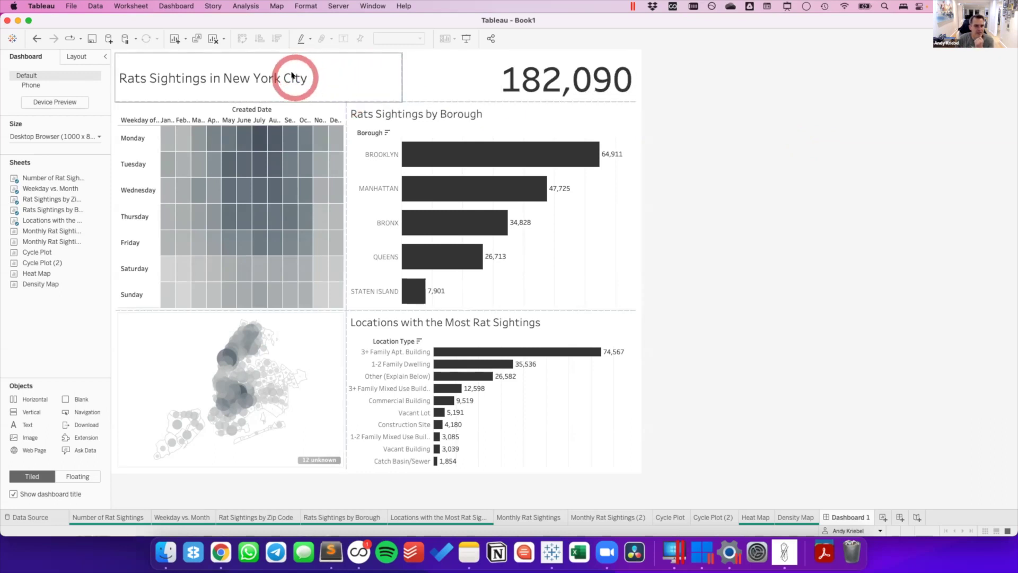
double_click(295, 75)
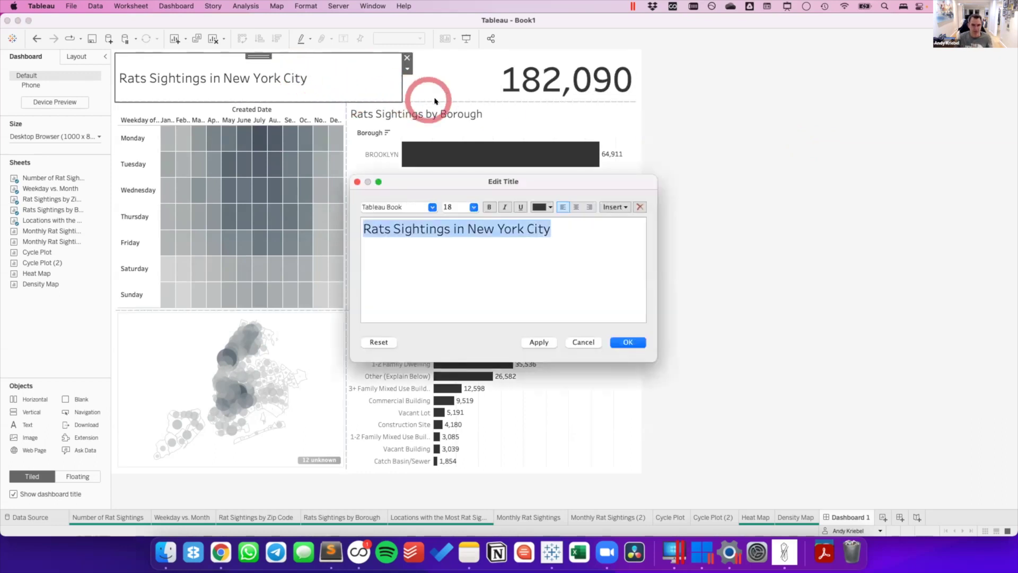
left_click(474, 206)
left_click(449, 327)
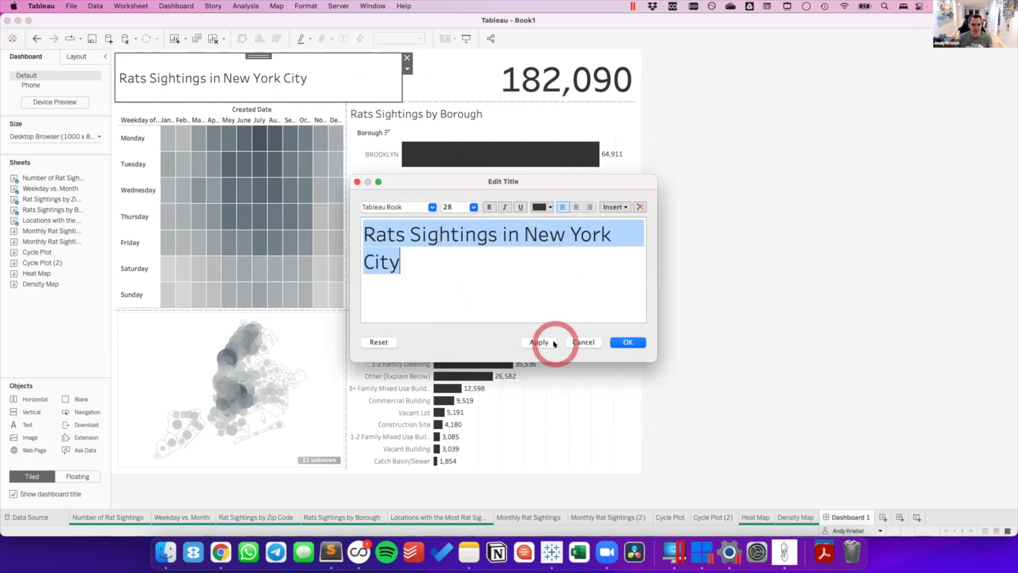
left_click(545, 337)
left_click(474, 207)
left_click(454, 310)
left_click(538, 342)
left_click(628, 342)
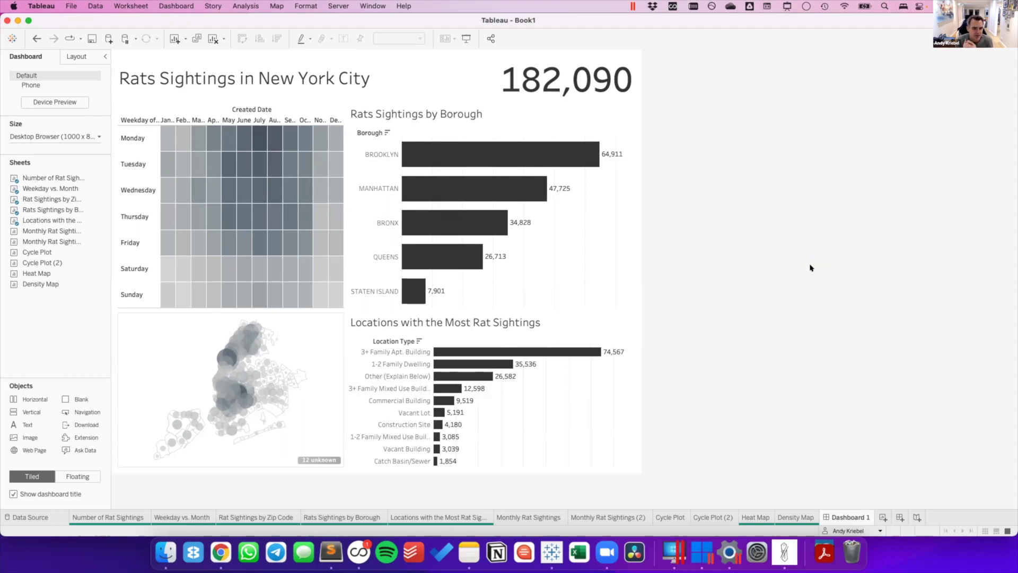
Enlarge the map and the Locations with the Most Rat Sightings chart upward, shortening the heatmap and borough chart above.
left_click(228, 341)
left_click_drag(231, 309, 239, 247)
left_click(429, 304)
left_click_drag(429, 303, 432, 249)
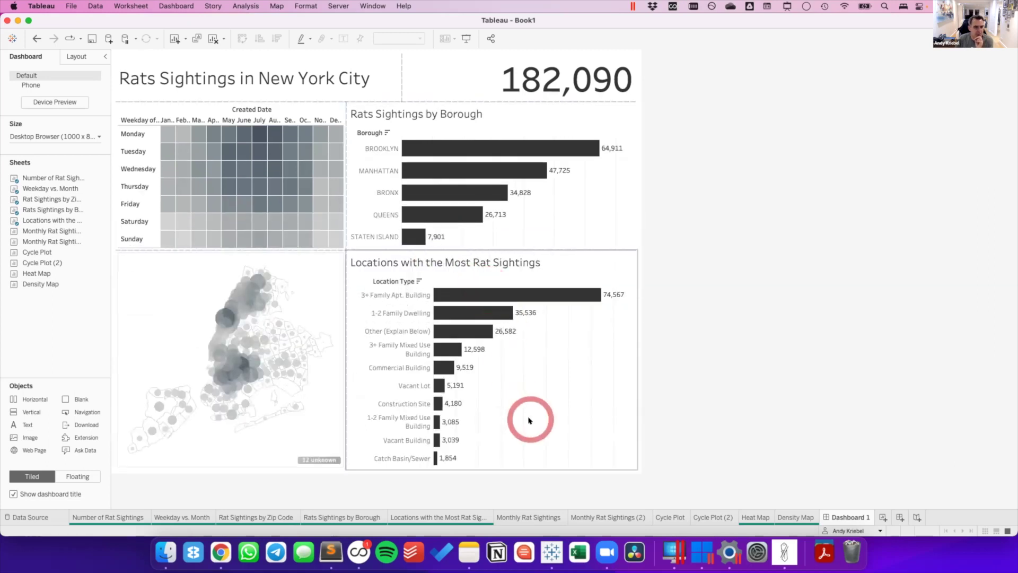
left_click(802, 328)
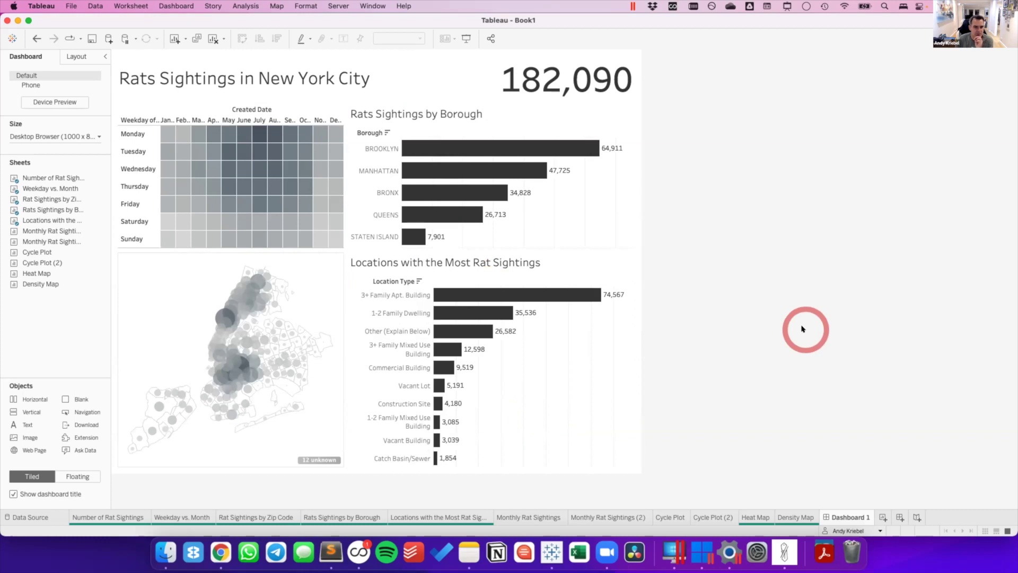
left_click(490, 295)
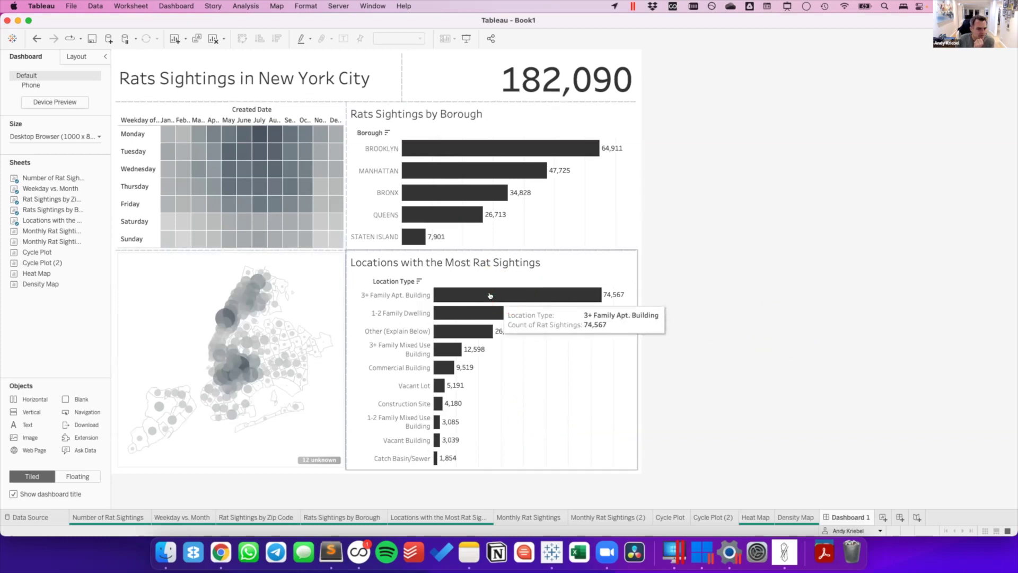
left_click(375, 329)
left_click(193, 295)
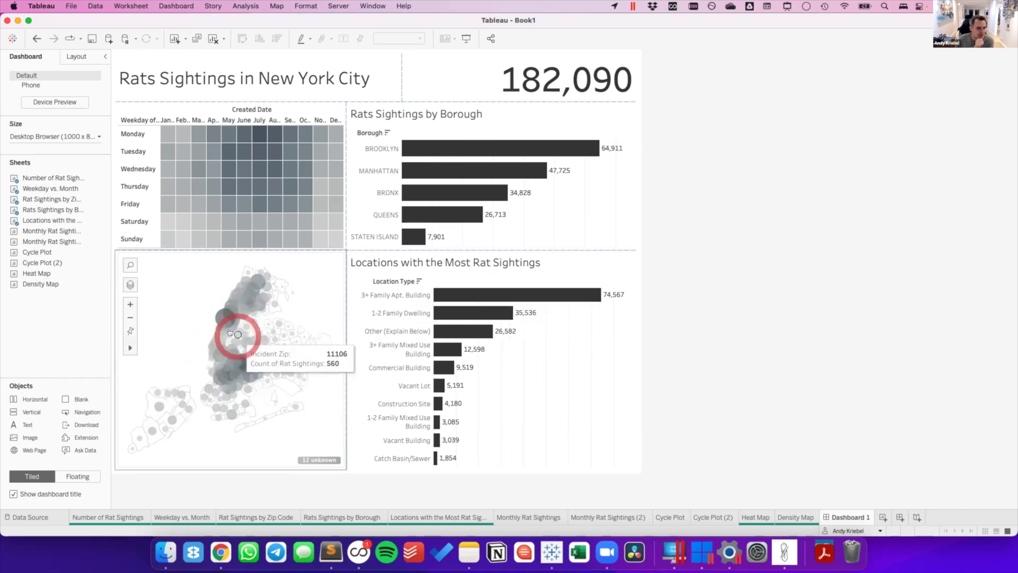
left_click(191, 319)
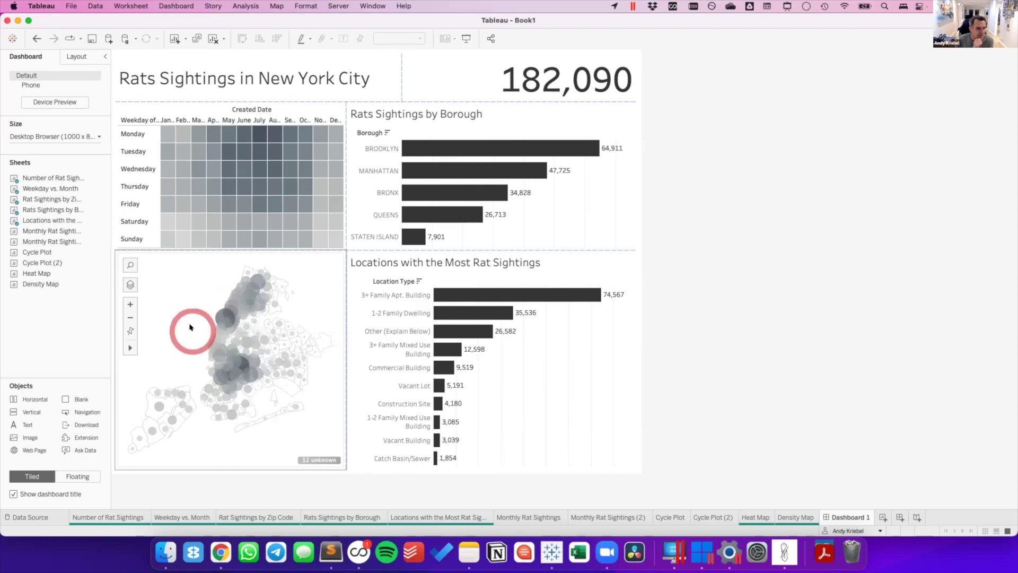
Reduce the size of the Incident Zip circles on the Rat Sightings by Zip Code sheet and return to Dashboard 1.
left_click(192, 325)
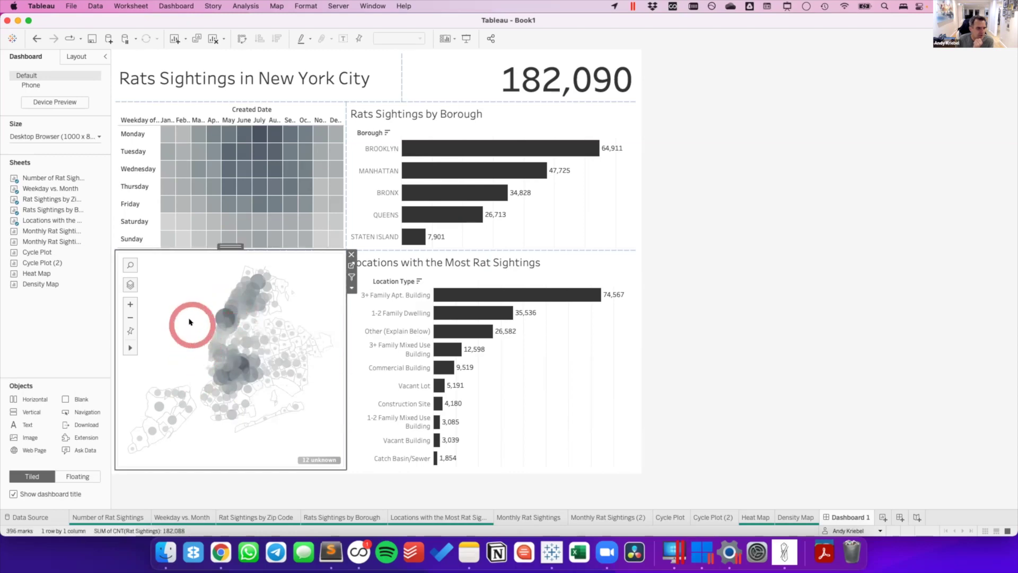
left_click(259, 517)
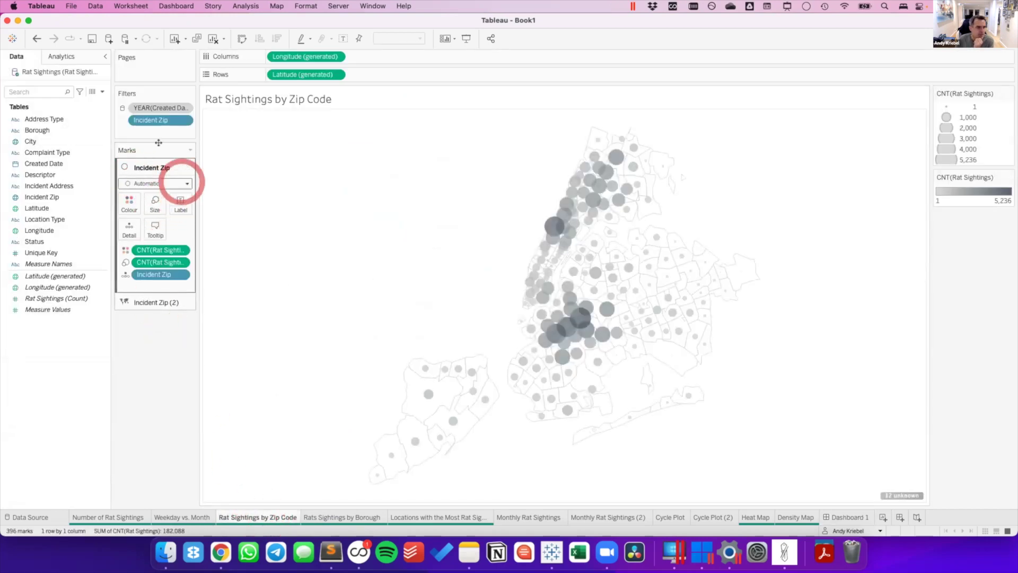
left_click_drag(157, 165, 141, 186)
left_click(153, 202)
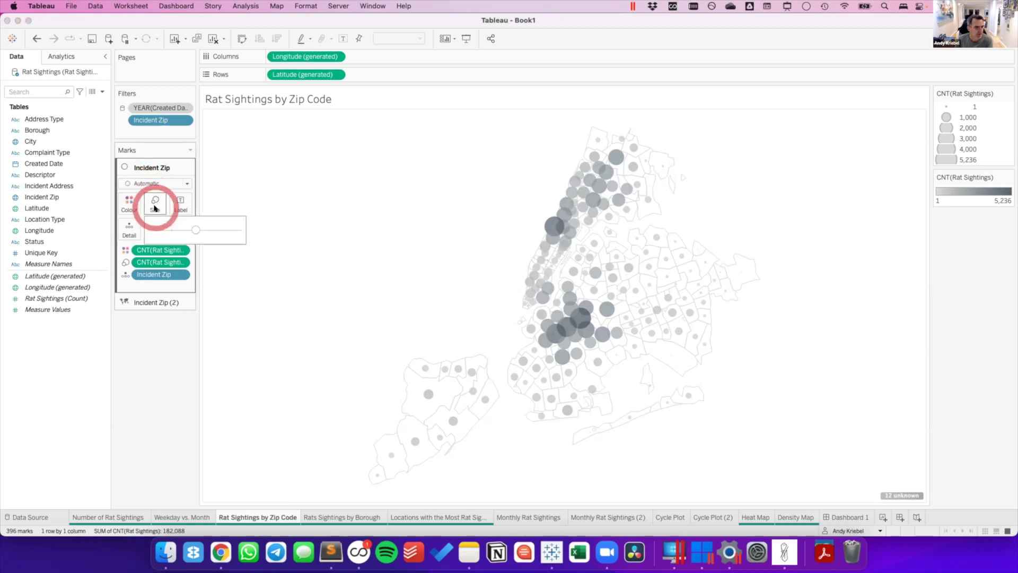
left_click_drag(196, 229, 172, 229)
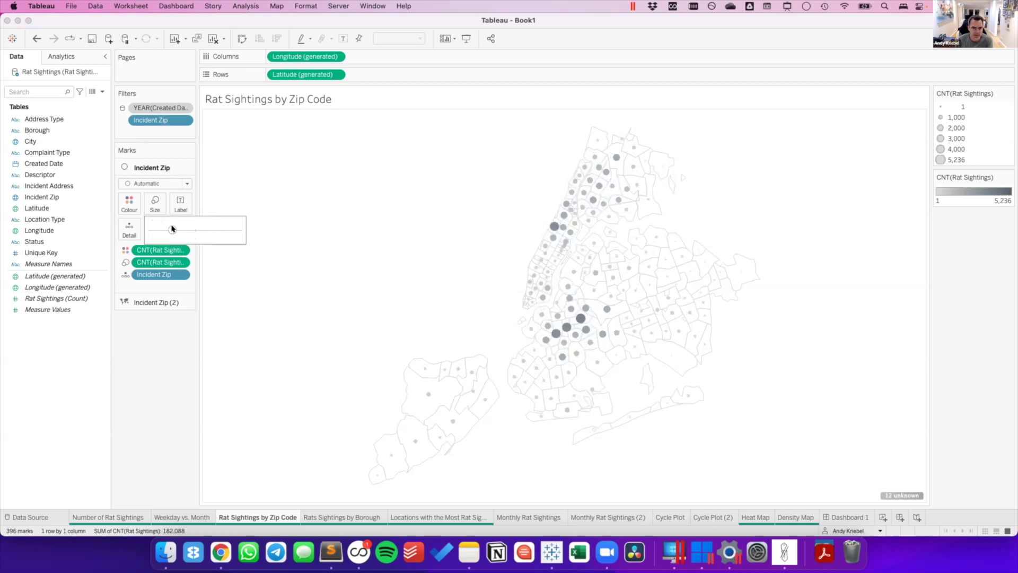
left_click(834, 515)
left_click(598, 336)
left_click(893, 364)
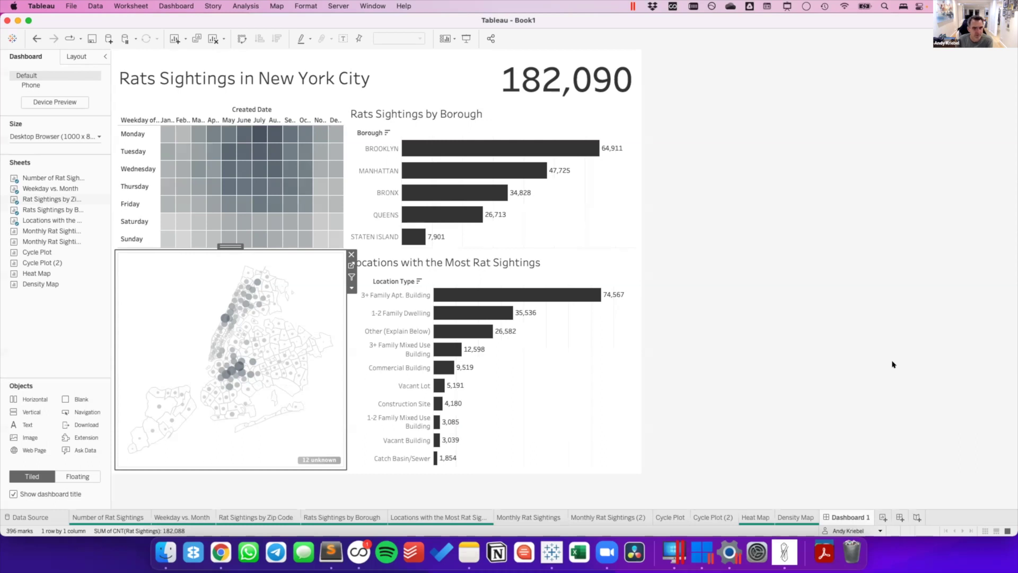
left_click(893, 364)
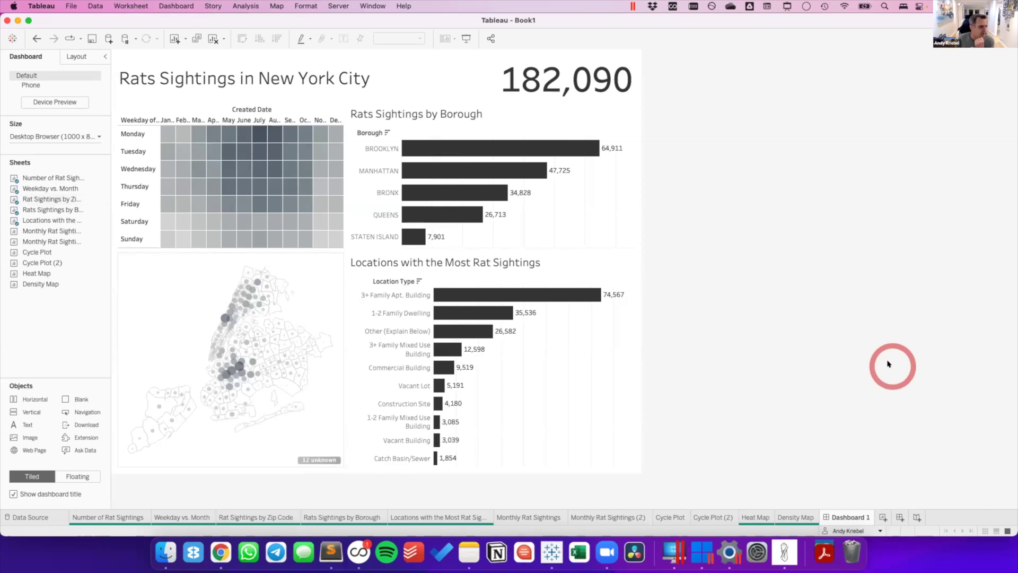
left_click(807, 360)
left_click(341, 264)
left_click(458, 195)
left_click(255, 126)
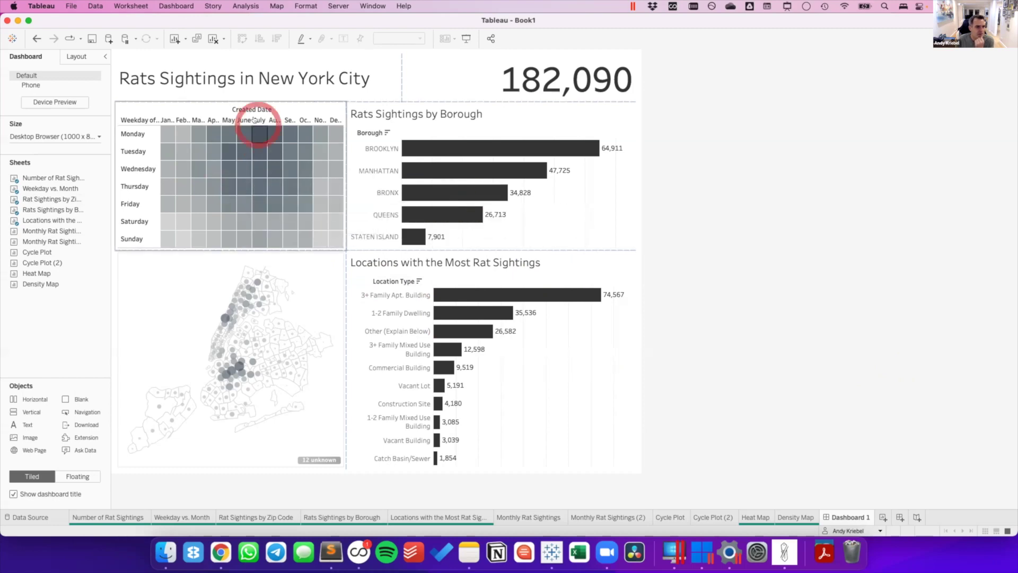
left_click(215, 134)
left_click(257, 131)
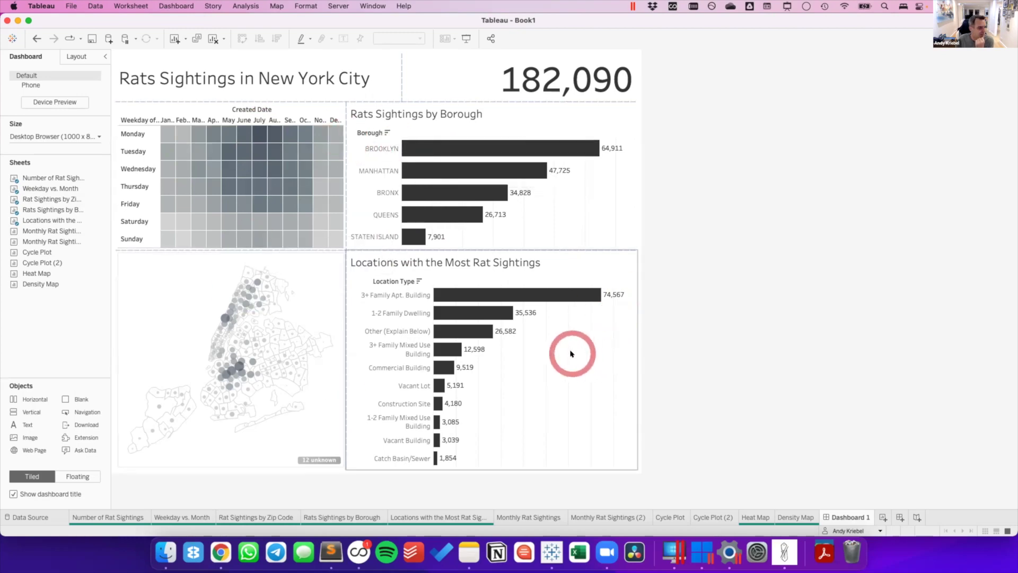
Set the weekday by month heatmap to act as a filter for the other sheets on the dashboard.
left_click(133, 108)
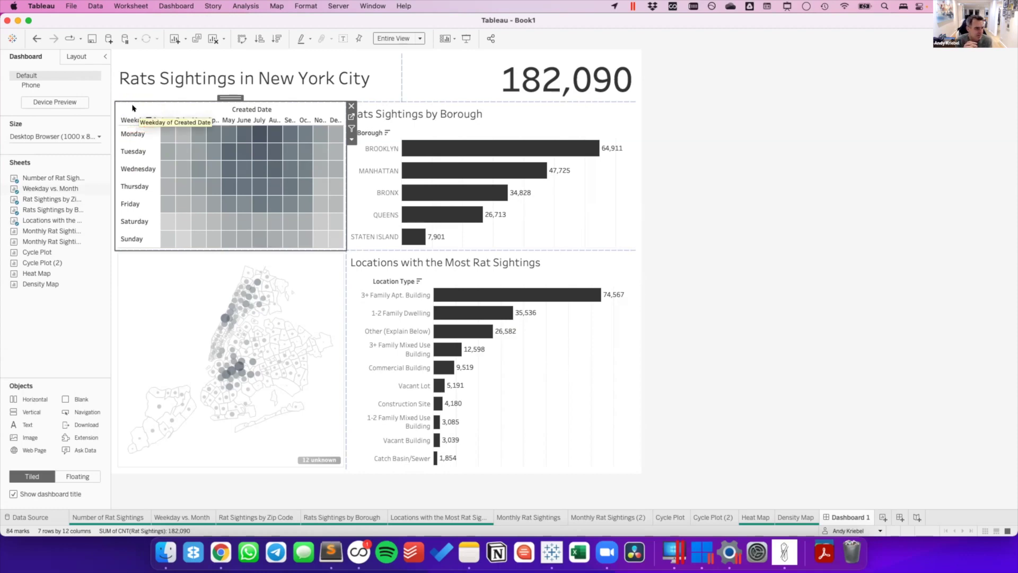
left_click(130, 109)
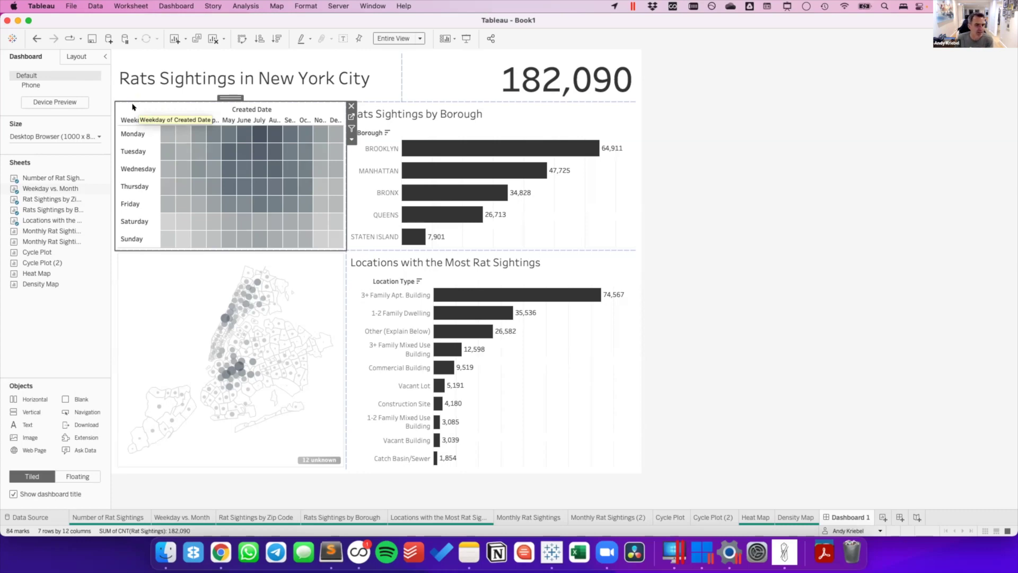
left_click(351, 126)
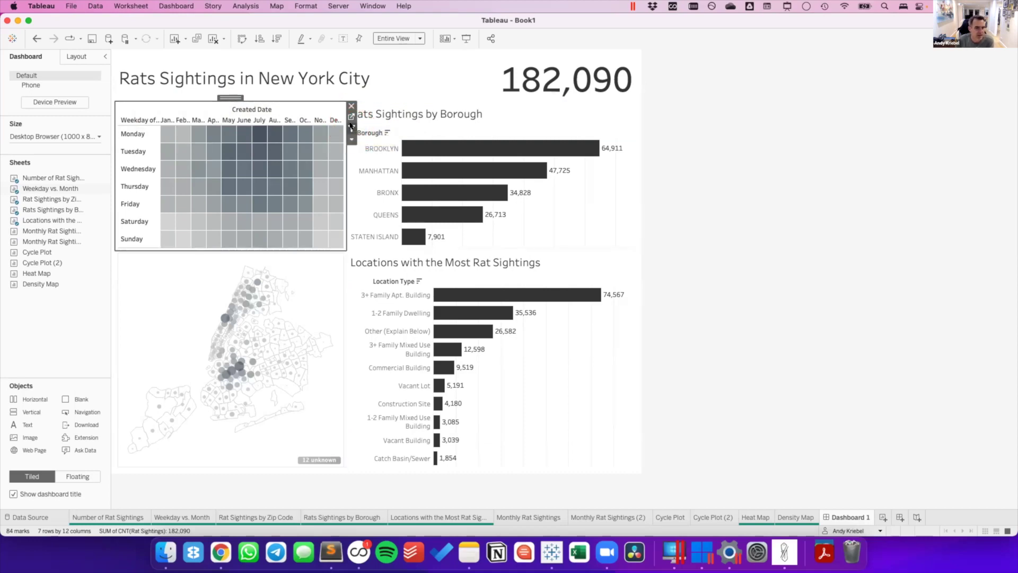
Test the heatmap filter by selecting the Monday in July cell, followed by the Friday in October cell.
left_click(255, 135)
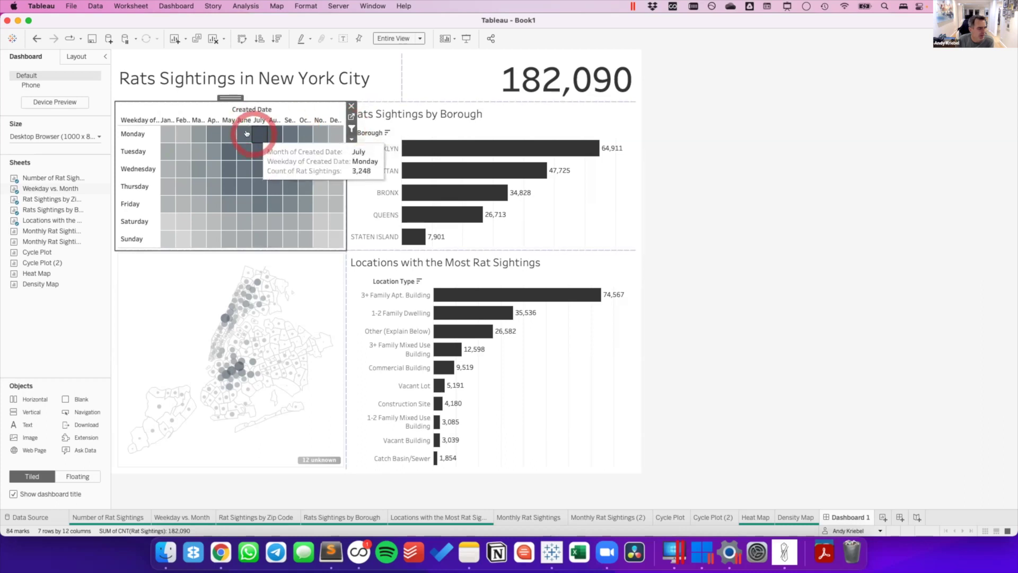
left_click(416, 133)
left_click(555, 354)
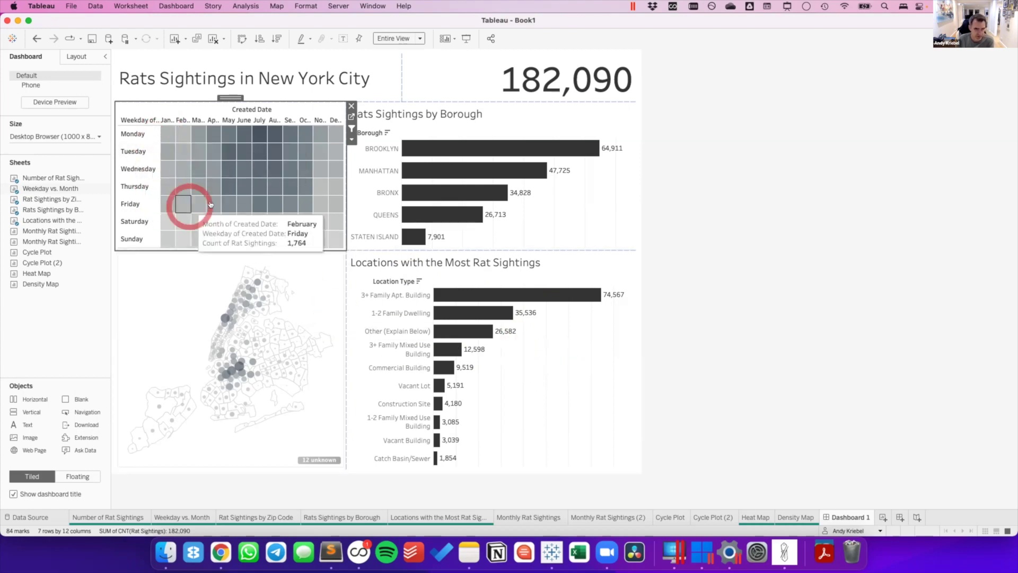
mouse_move(255, 134)
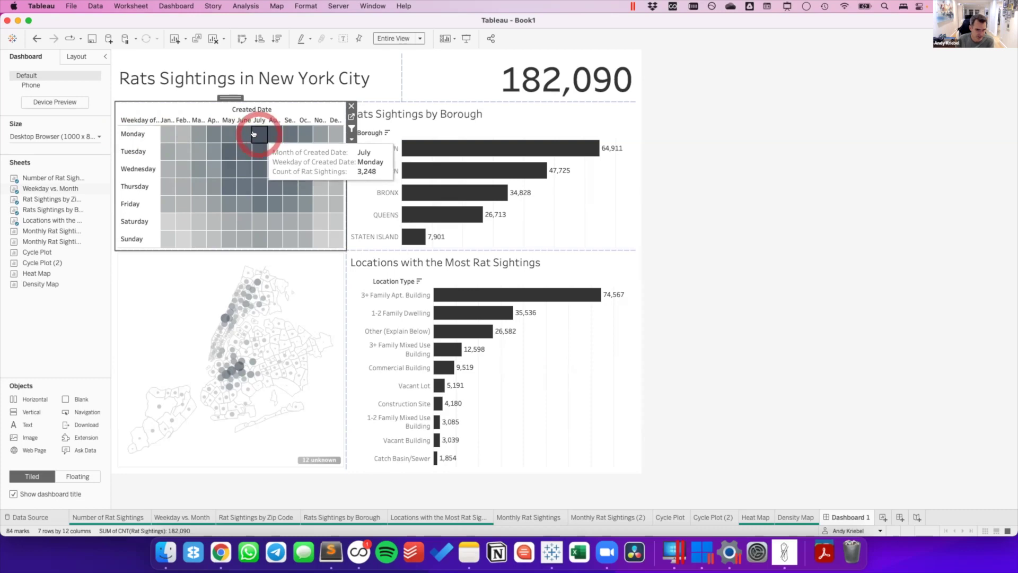
left_click(254, 133)
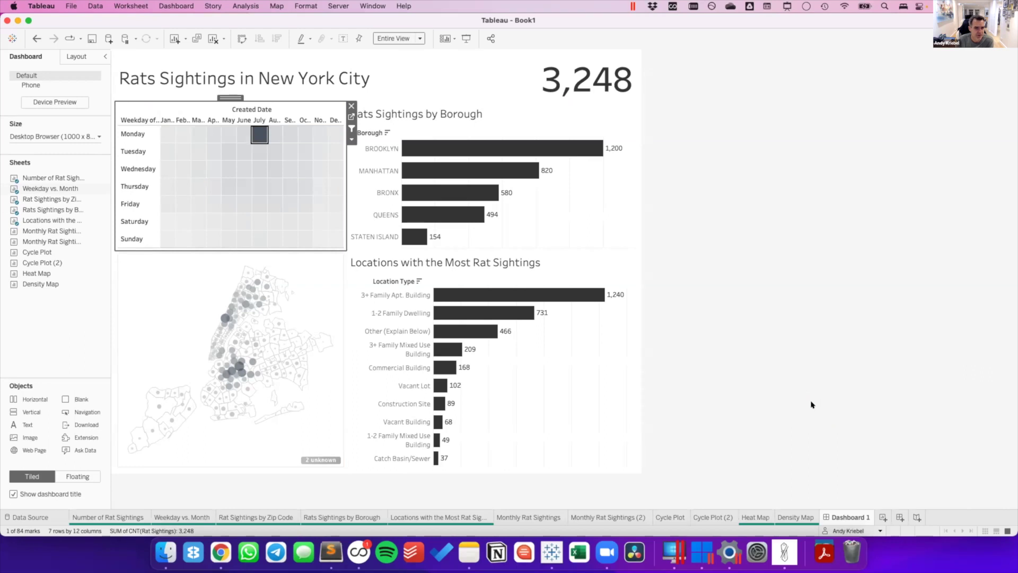
left_click(212, 186)
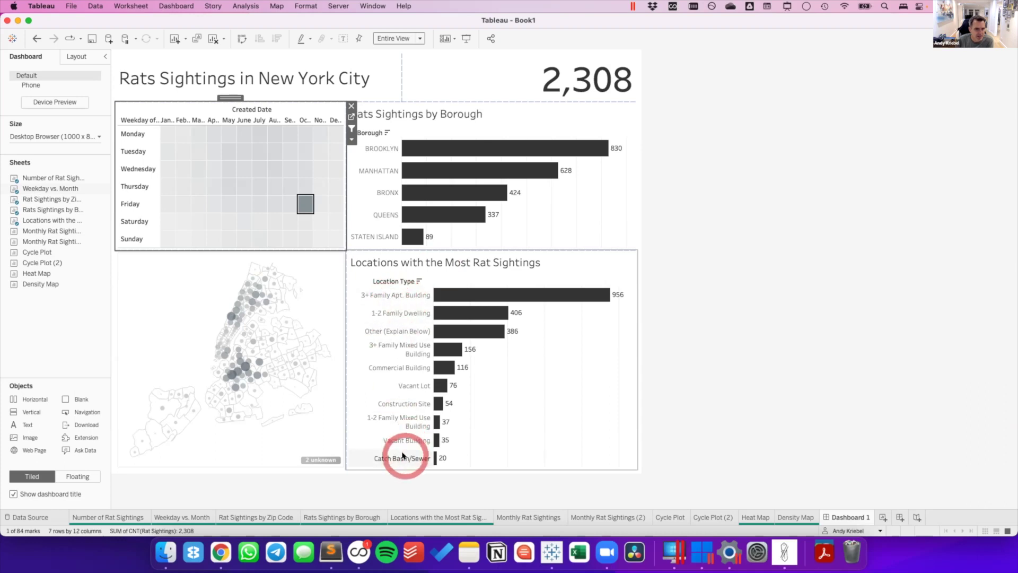
Add the month and weekday action filter to context on the Locations with the Most Rat Sightings sheet and return to Dashboard 1.
left_click(496, 422)
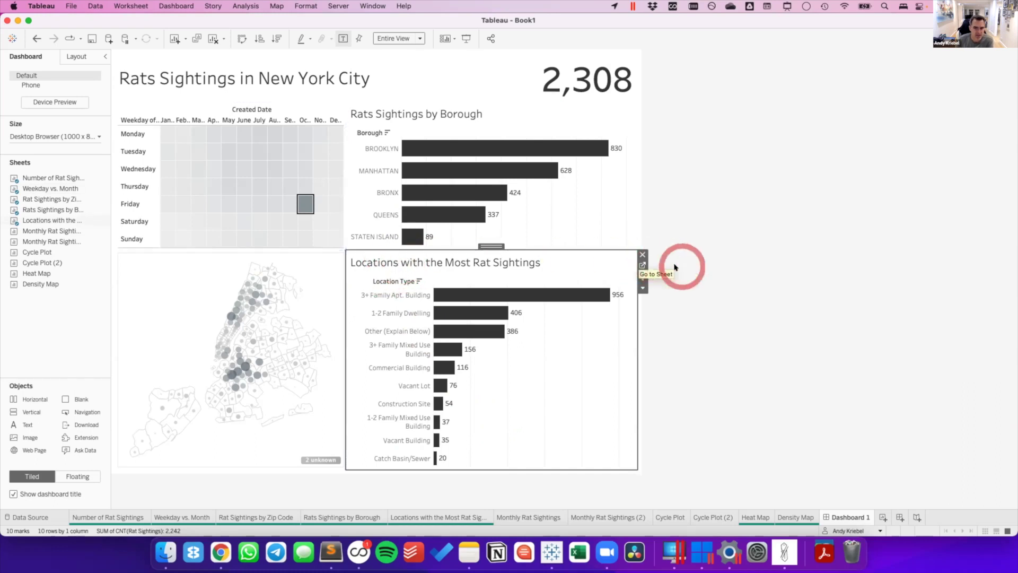
left_click(642, 264)
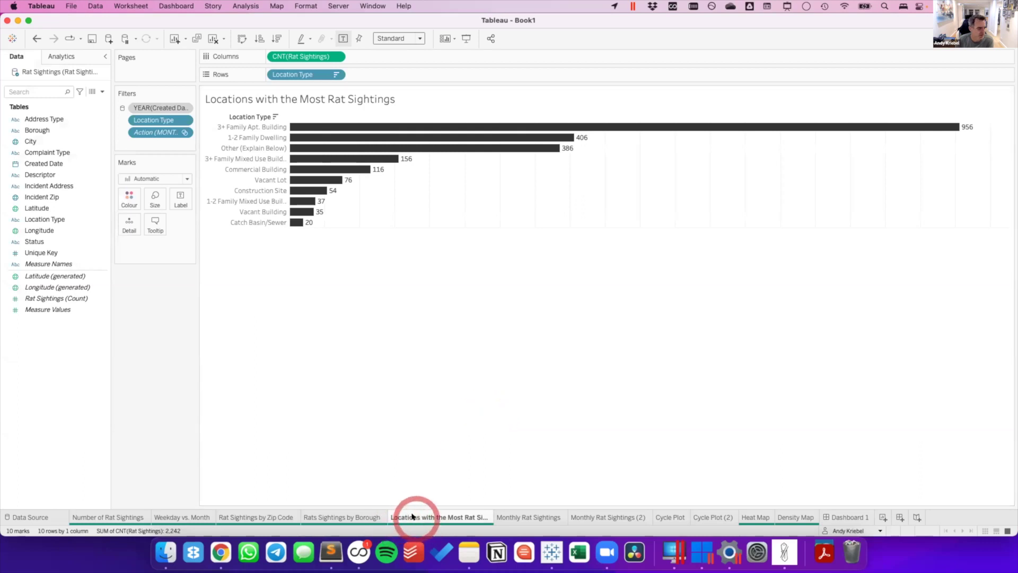
mouse_move(413, 516)
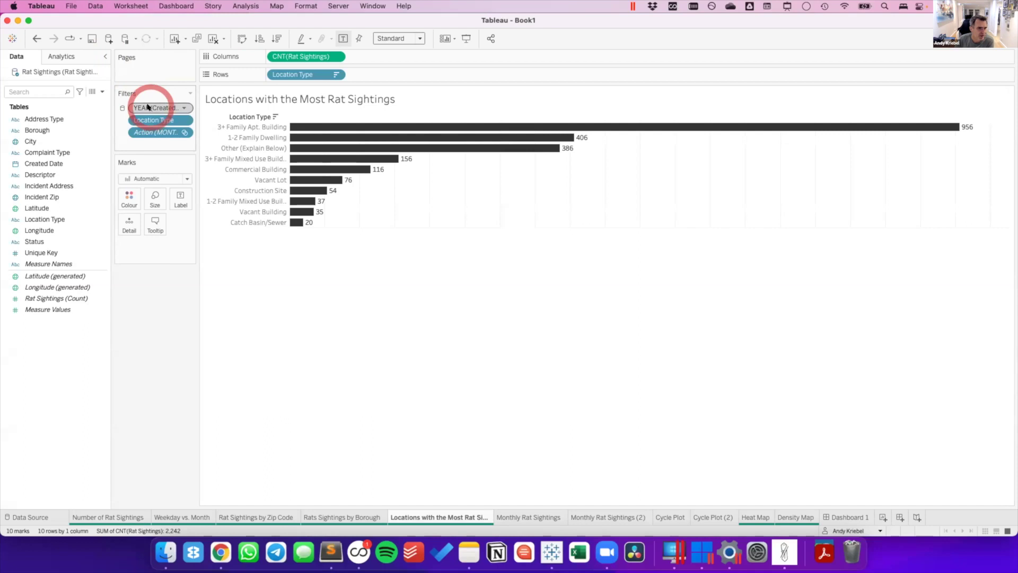
mouse_move(147, 107)
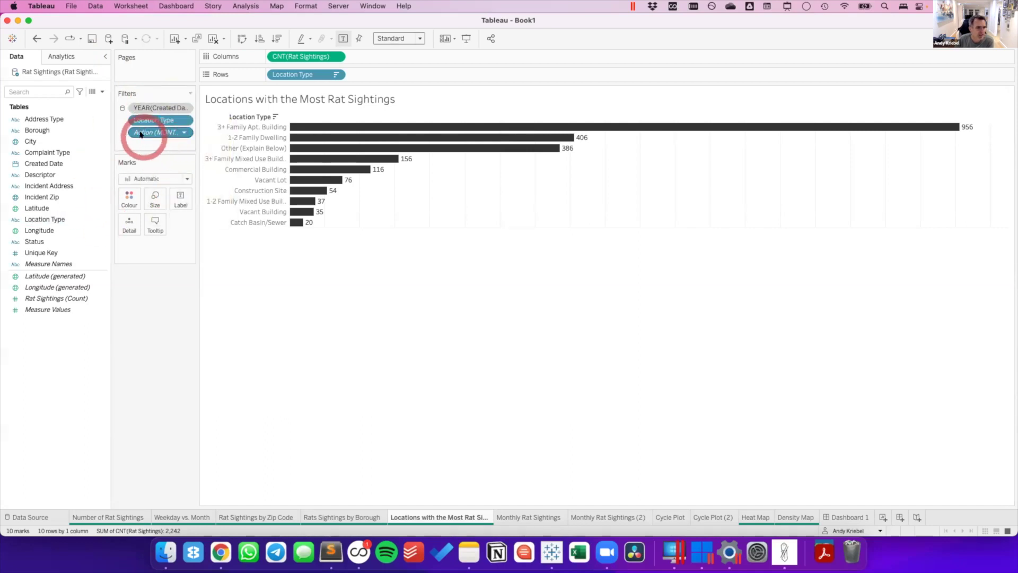
mouse_move(148, 133)
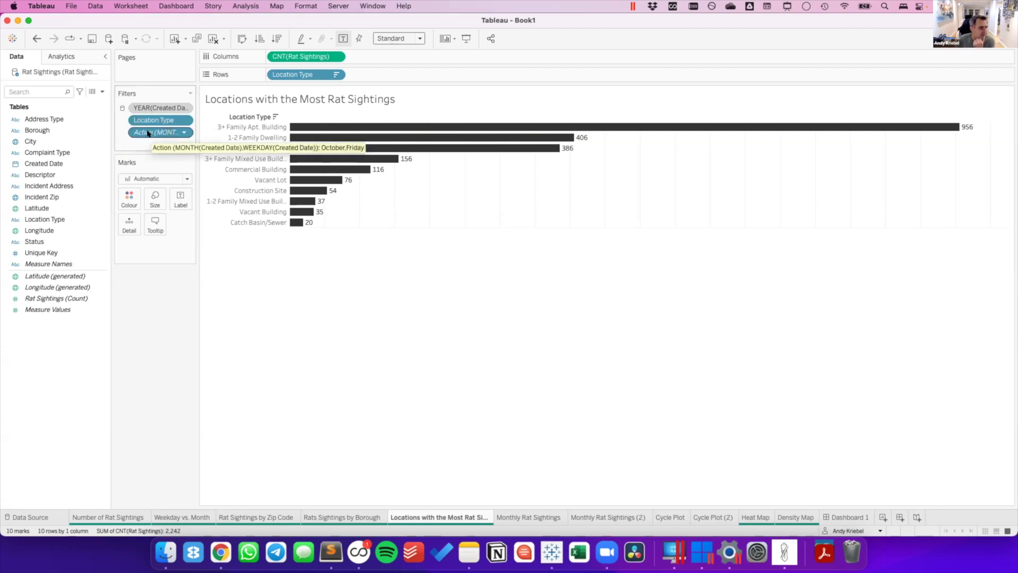
left_click(182, 132)
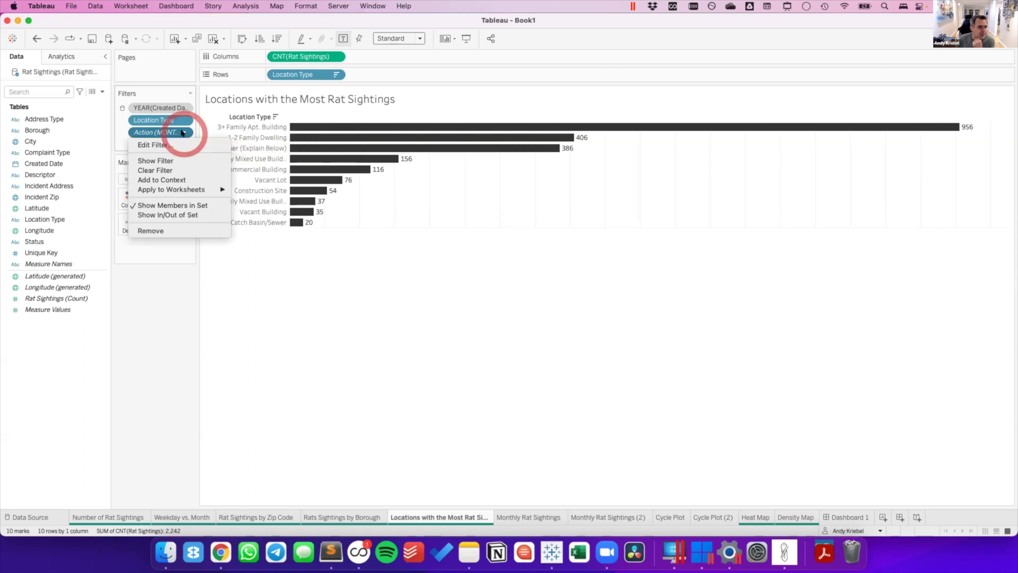
left_click(174, 179)
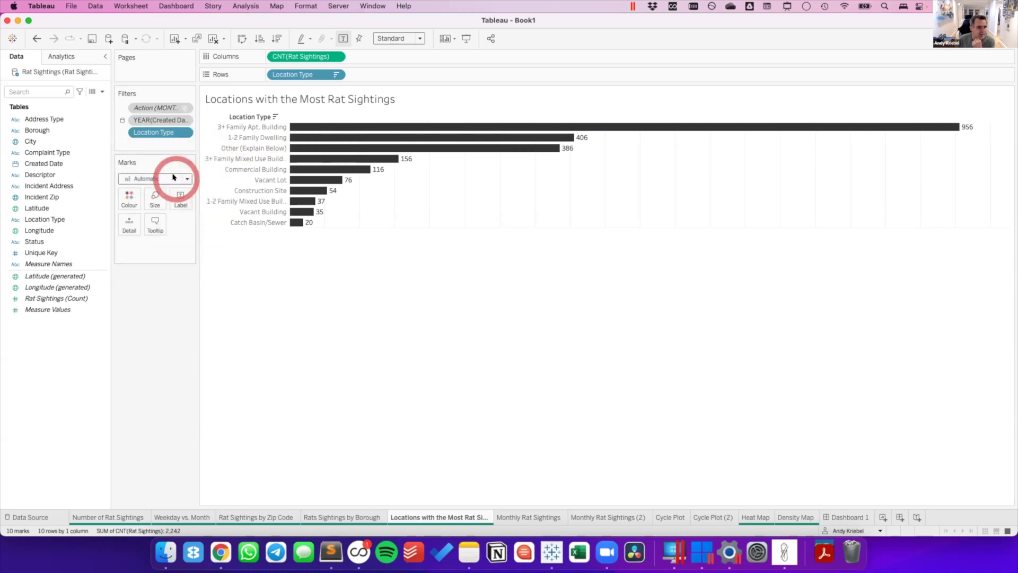
left_click(158, 134)
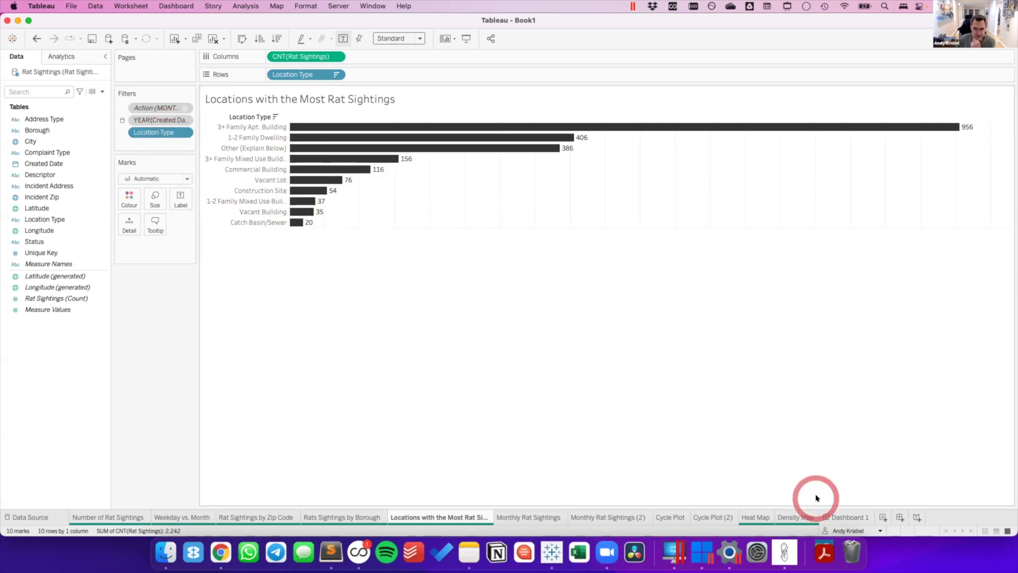
left_click(846, 516)
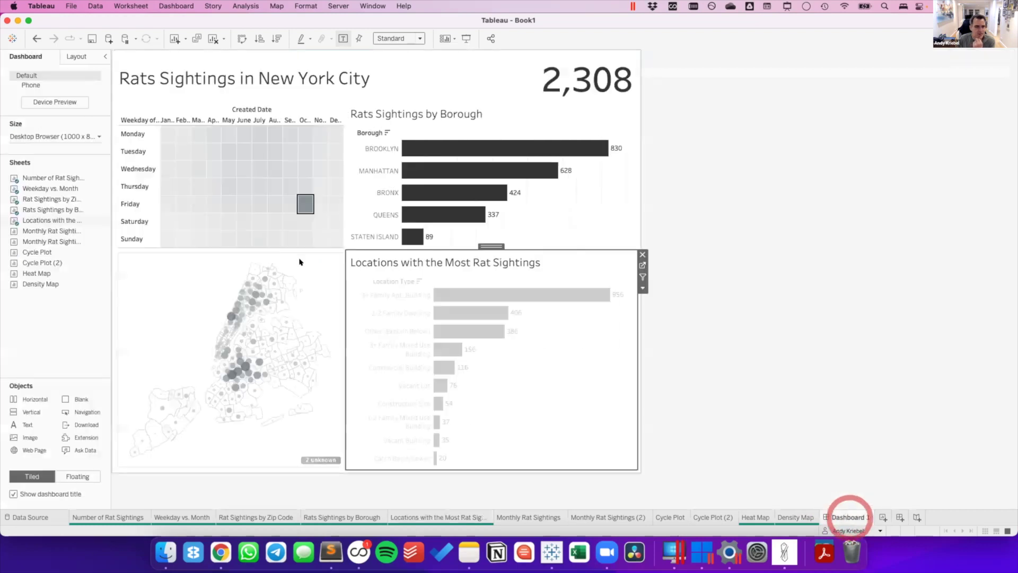
Test the heatmap filter with Saturday in January and the whole of December, restore the map's view, and clear the selection.
left_click(168, 221)
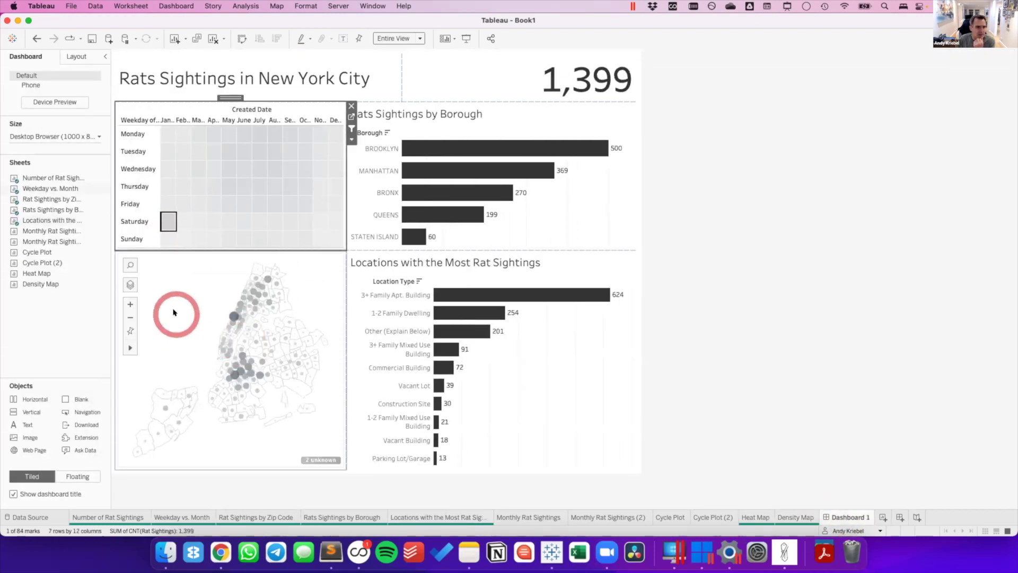
scroll(179, 312, "up", 5)
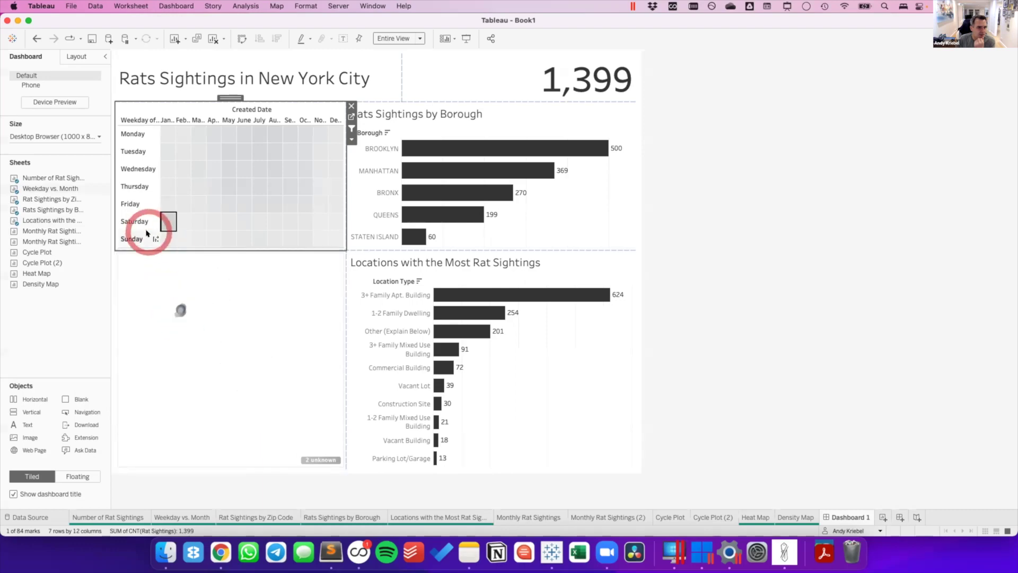
left_click(129, 331)
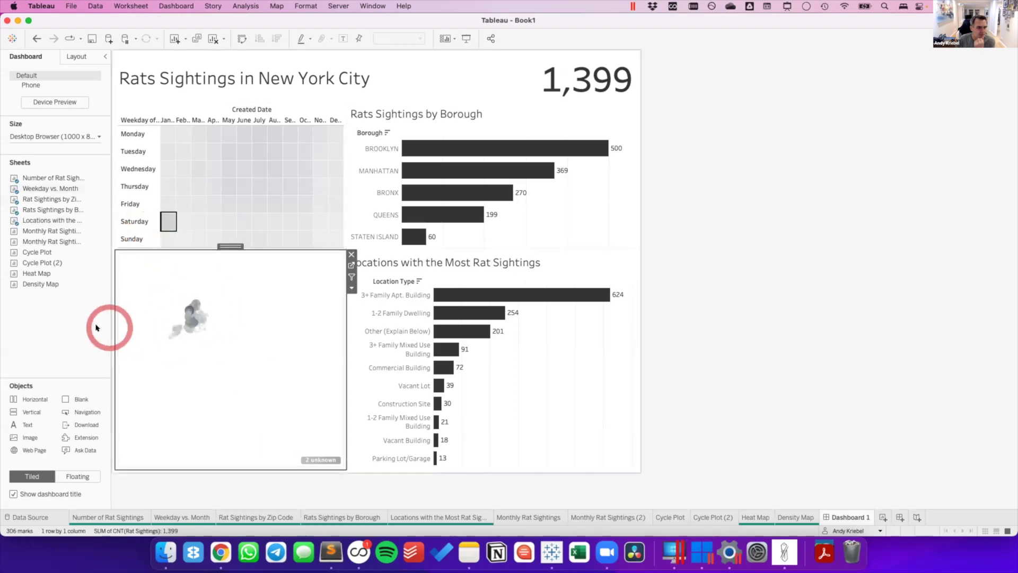
left_click(130, 238)
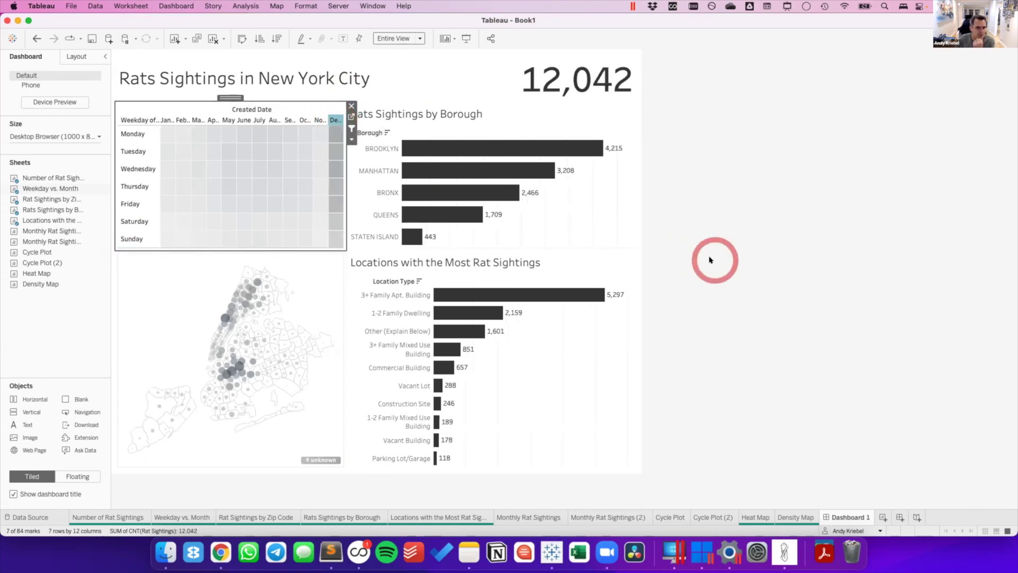
left_click(337, 143)
left_click(724, 250)
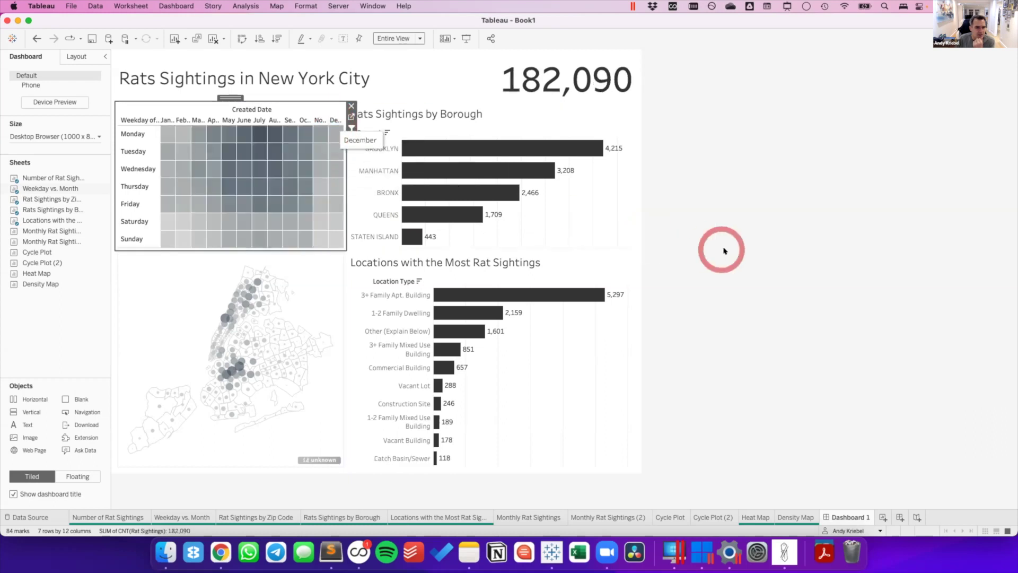
left_click(750, 262)
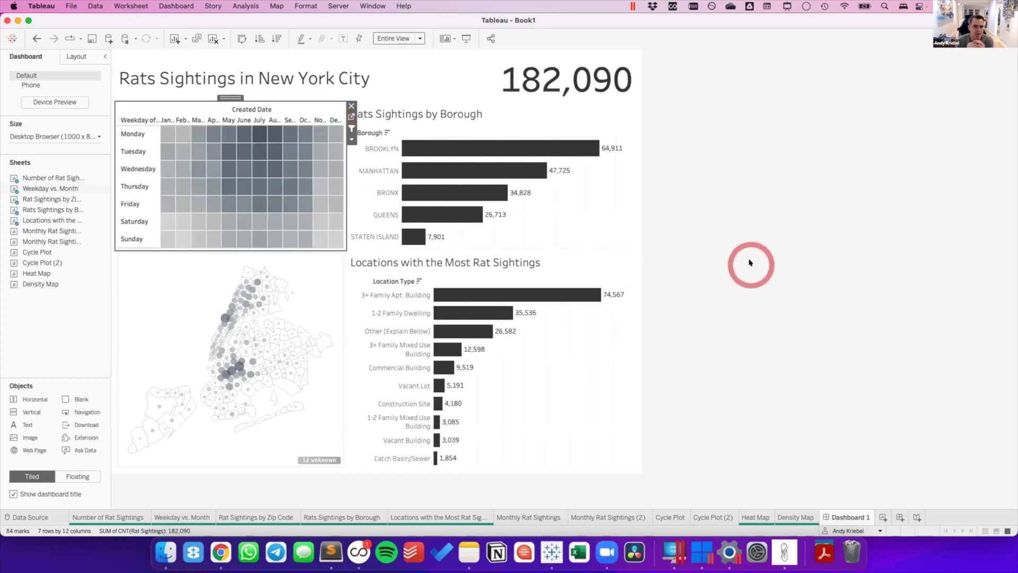
left_click(376, 83)
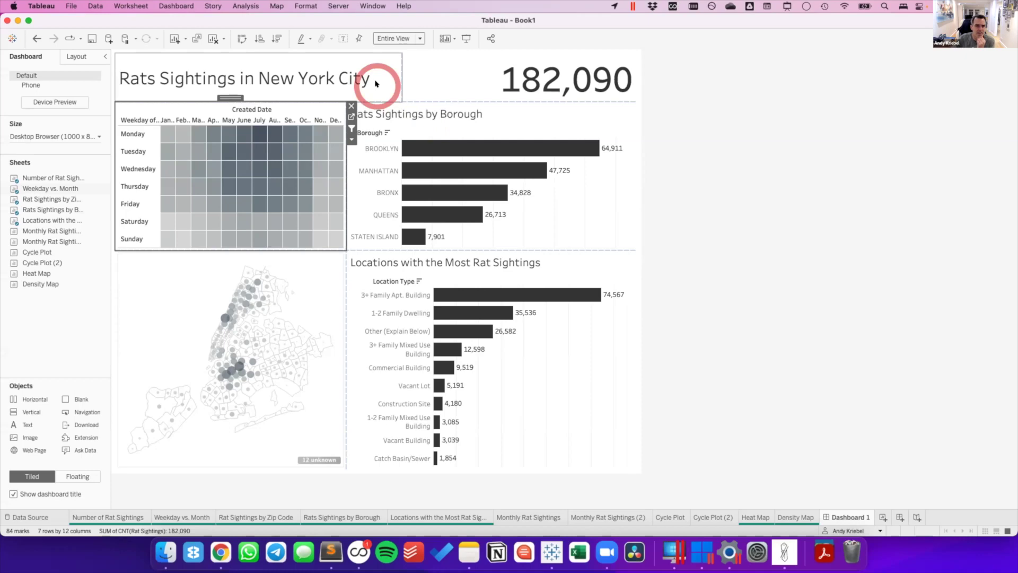
left_click(469, 75)
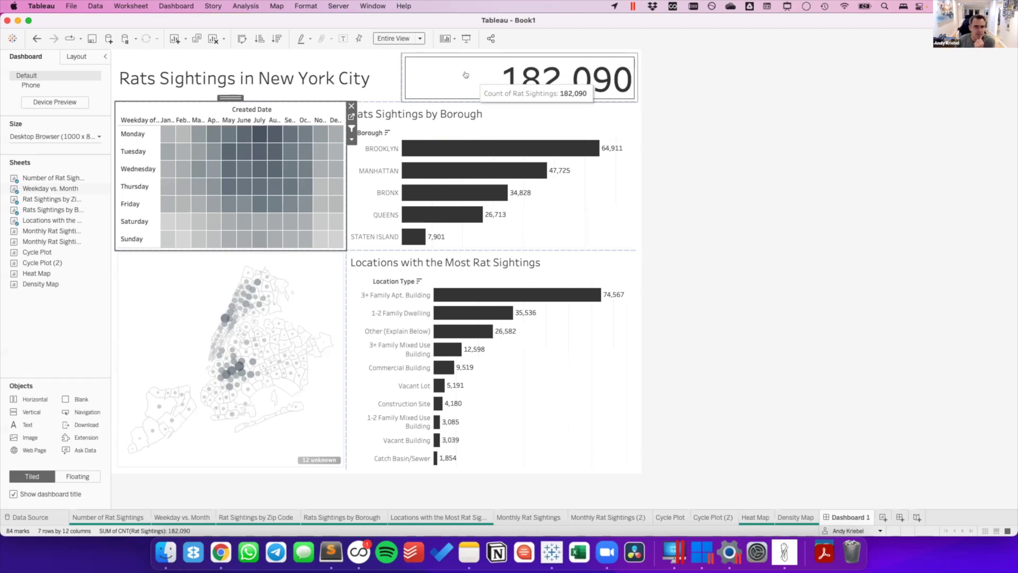
left_click(583, 84)
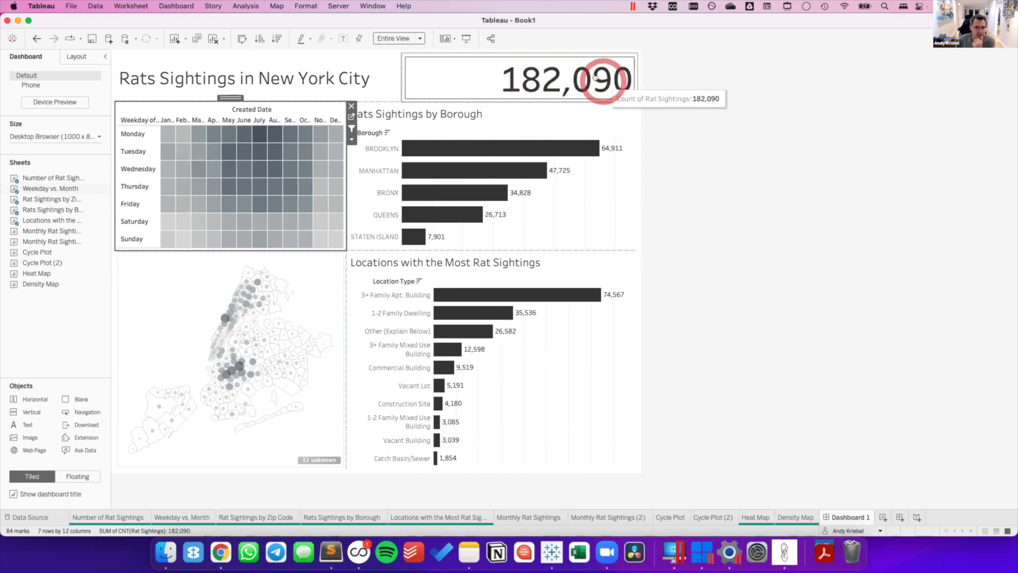
Create a worksheet with a line chart of the Rat Sightings count by continuous quarter of Created Date and return to Dashboard 1.
left_click(883, 517)
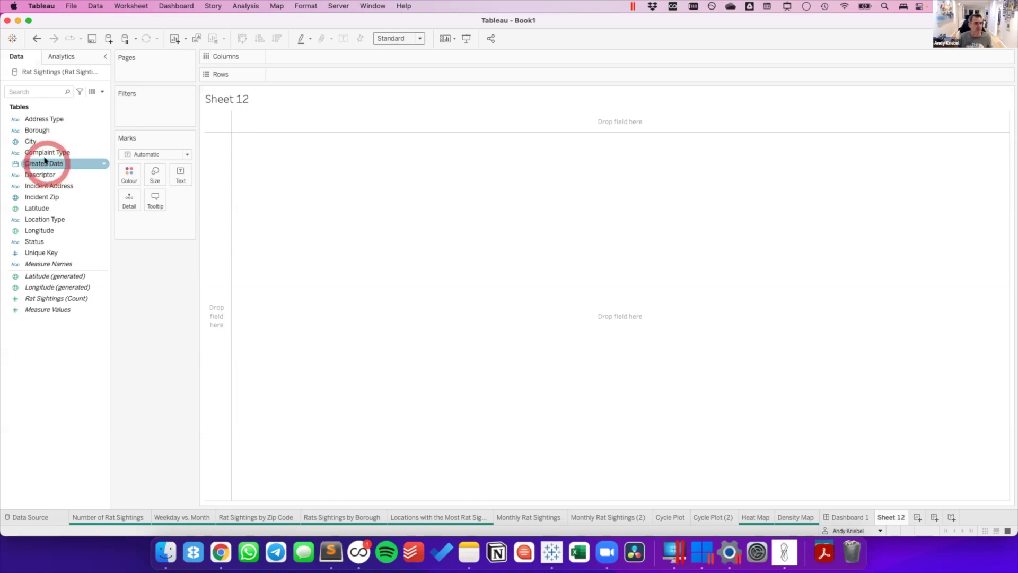
left_click_drag(45, 160, 320, 57)
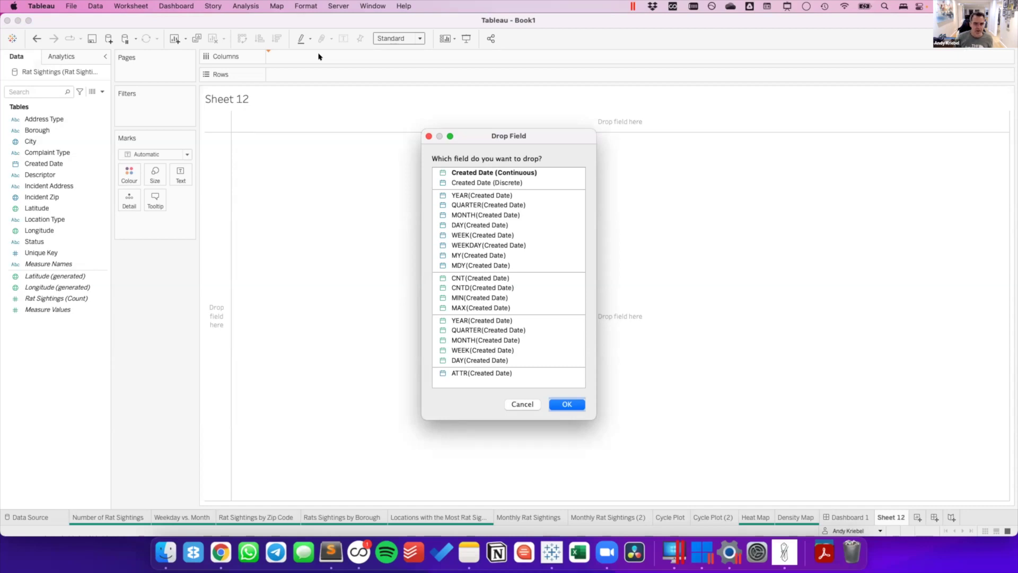
mouse_move(321, 57)
left_mouse_down()
mouse_move(534, 186)
mouse_move(481, 220)
mouse_move(487, 321)
left_mouse_up()
left_click(477, 330)
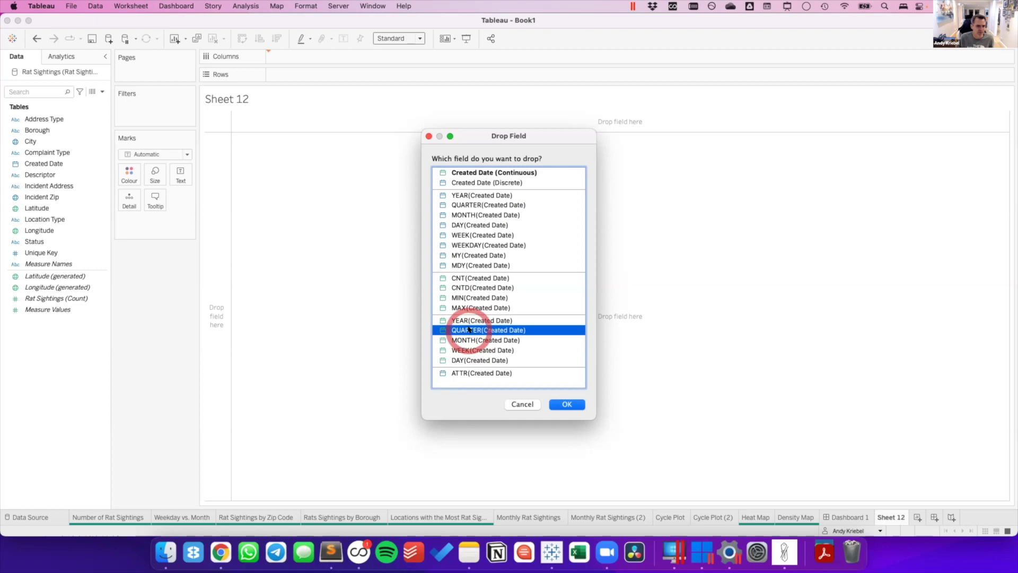
left_click(566, 404)
left_click(105, 296)
left_click_drag(105, 296, 304, 82)
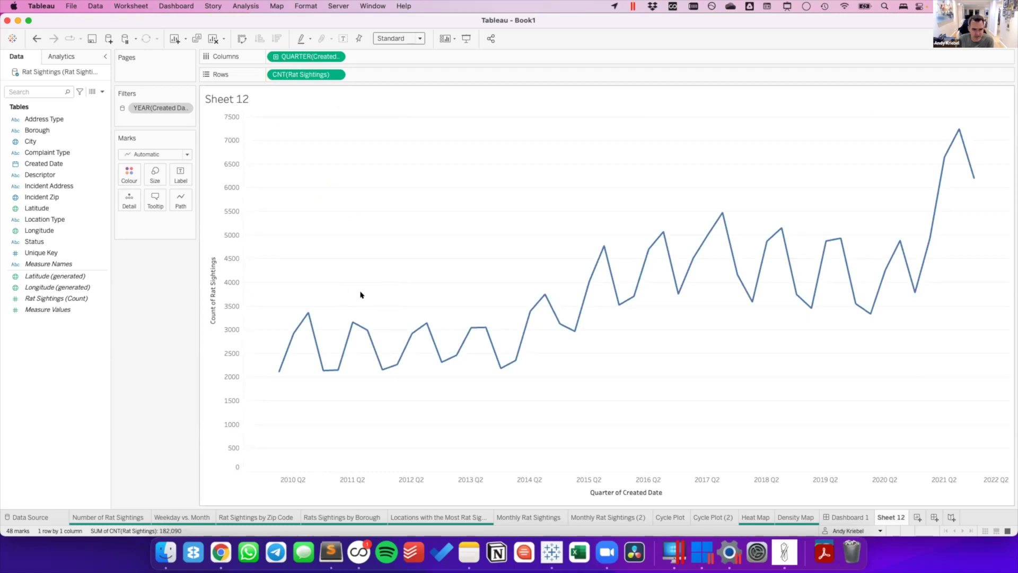
left_click(380, 297)
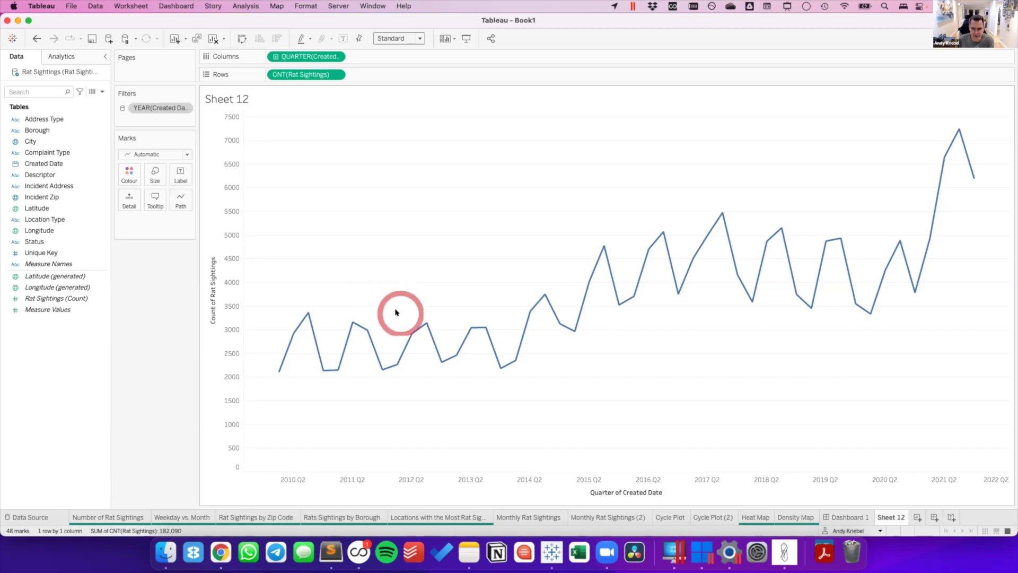
left_click(845, 516)
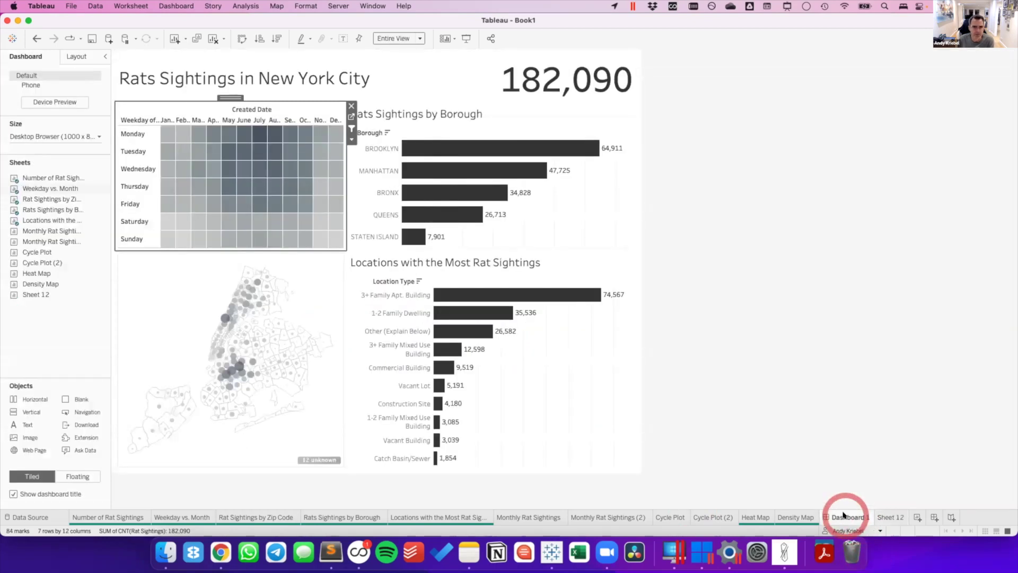
left_click(830, 517)
left_click(165, 369)
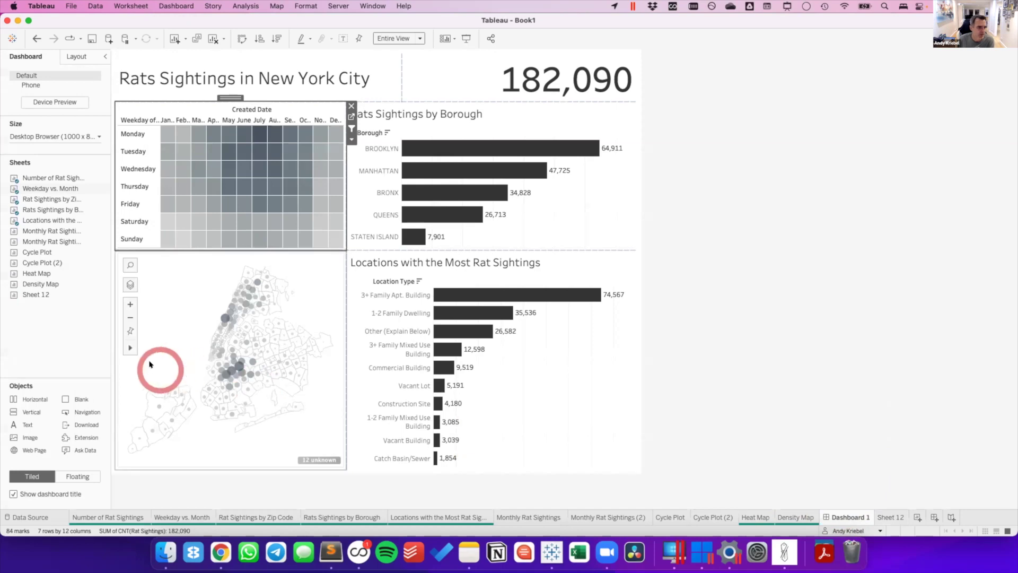
Add Sheet 12 to the dashboard beside the total sightings number, on its right side, and hide the sheet's title.
mouse_move(39, 295)
left_click(391, 154)
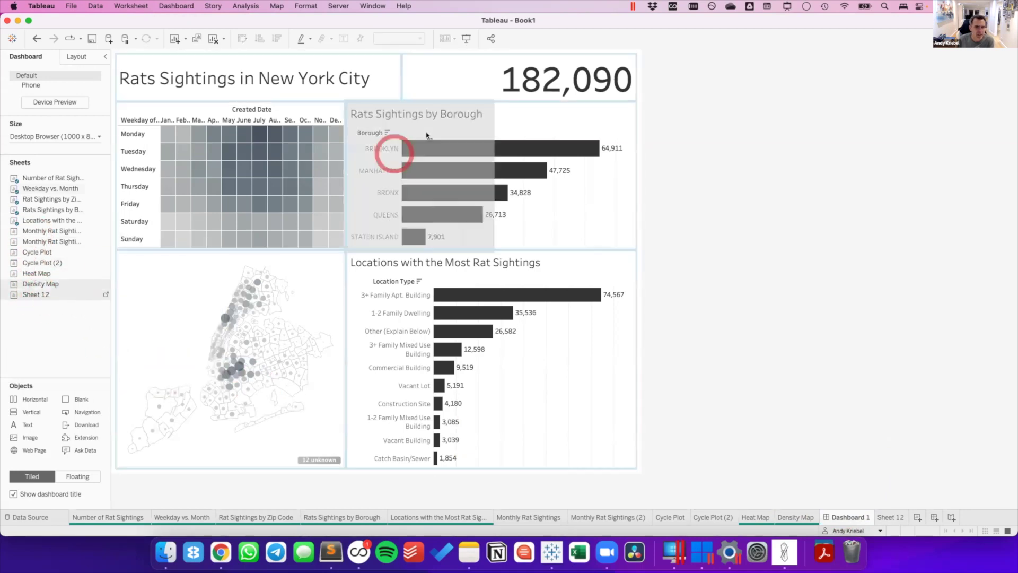
left_click(556, 80)
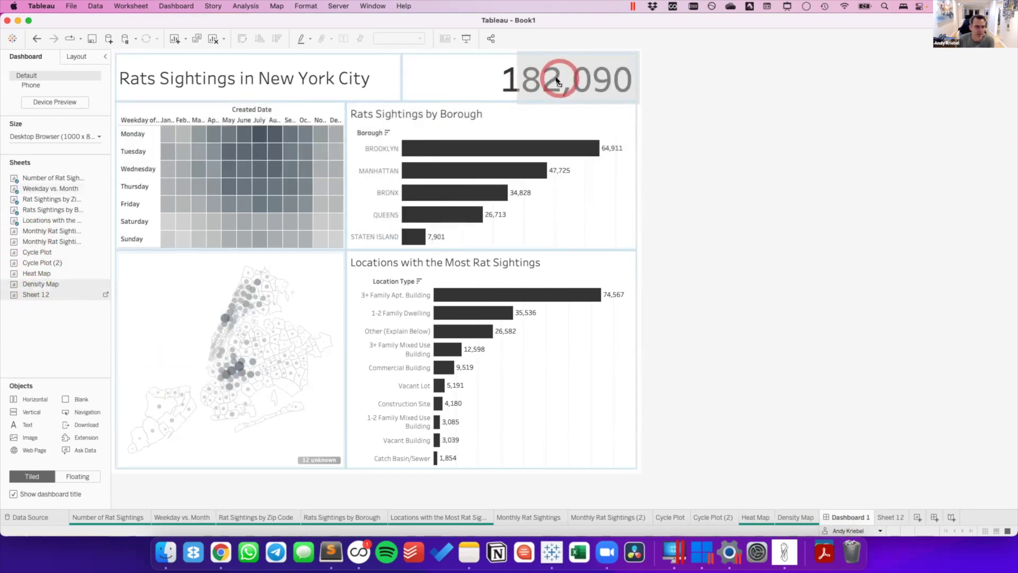
left_click_drag(556, 80, 557, 80)
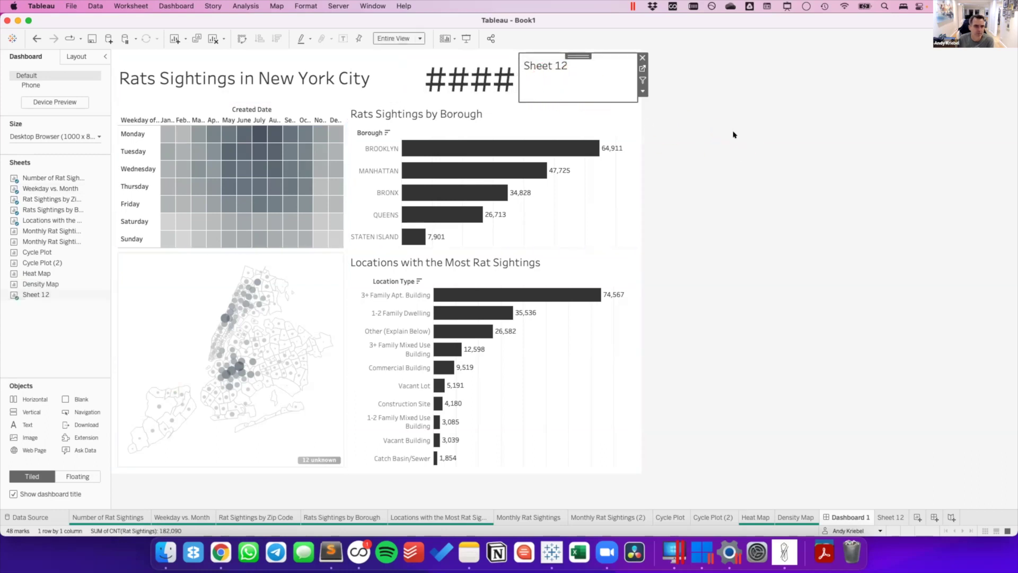
left_click(534, 64)
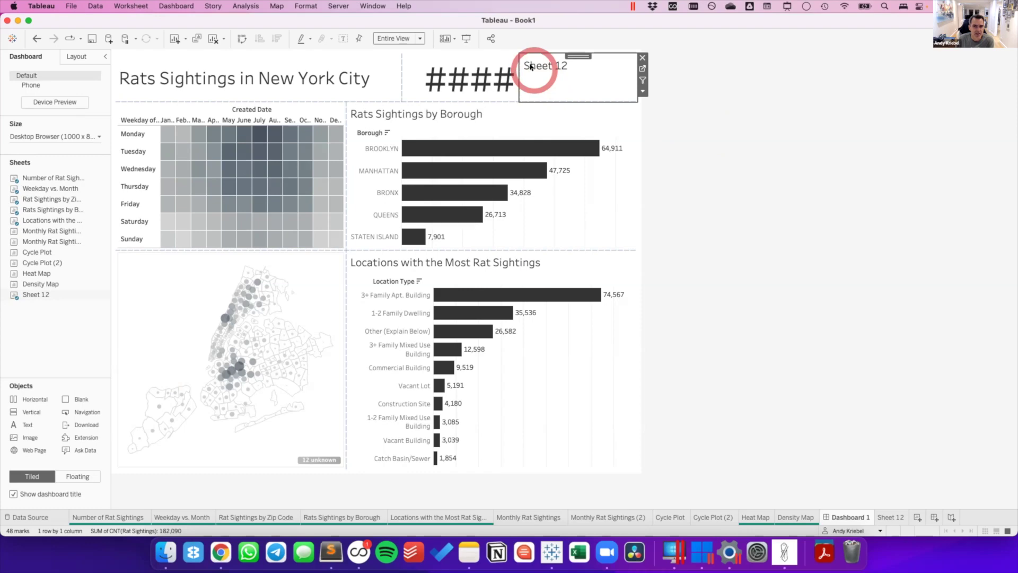
right_click(539, 67)
left_click(562, 85)
left_click(666, 124)
left_click(718, 131)
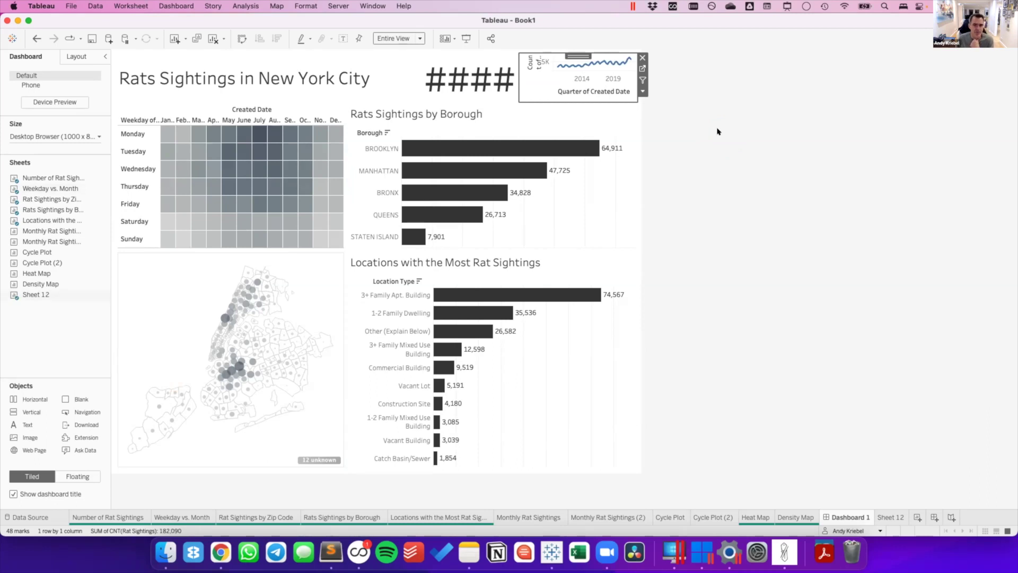
Hide the Quarter of Created Date and Count of Rat Sightings axis headers on the dashboard's trend line.
mouse_move(655, 126)
left_mouse_down()
mouse_move(567, 95)
mouse_move(596, 96)
mouse_move(582, 83)
left_mouse_up()
right_click(582, 84)
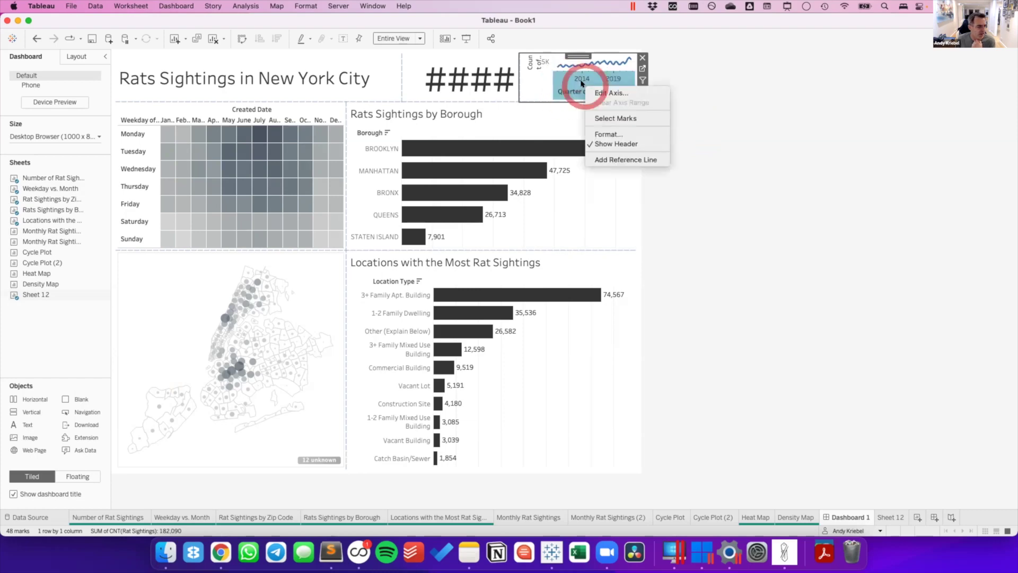
left_click_drag(583, 85, 609, 143)
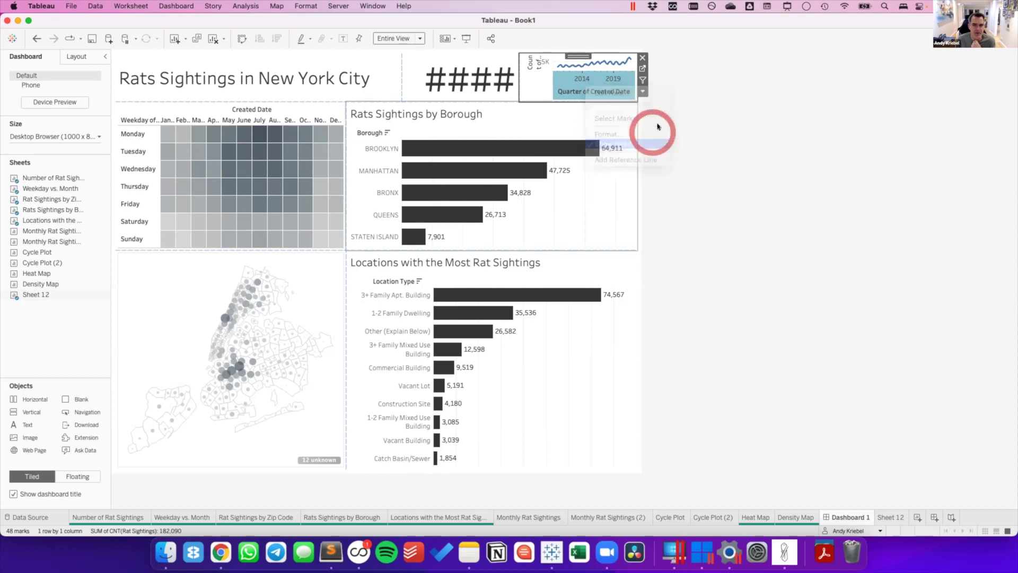
left_click(715, 115)
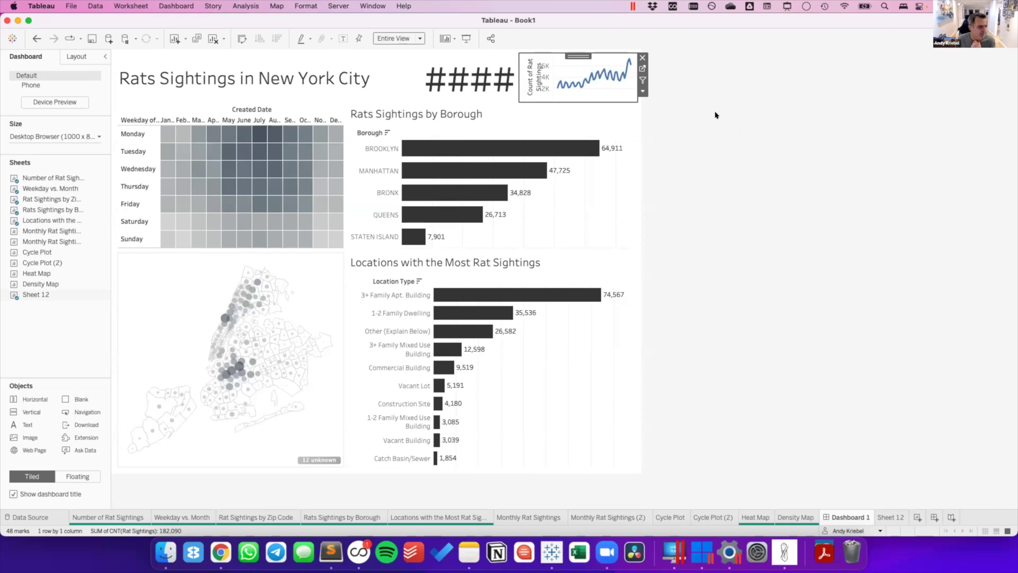
left_click(714, 114)
left_click(539, 83)
right_click(537, 80)
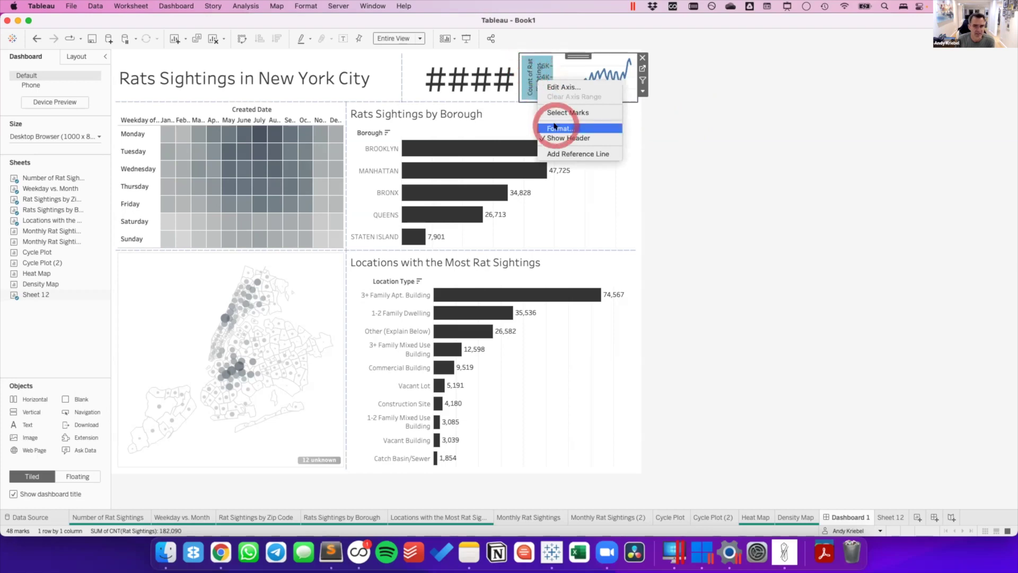
left_click(561, 138)
left_click(726, 143)
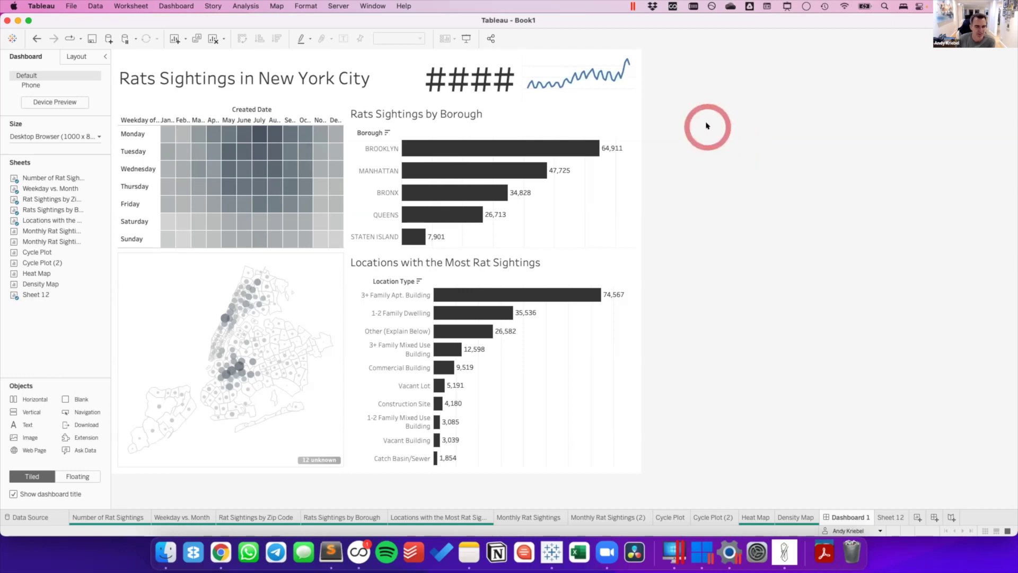
Recolour the trend line on Sheet 12 dark grey and return to Dashboard 1.
left_click(887, 517)
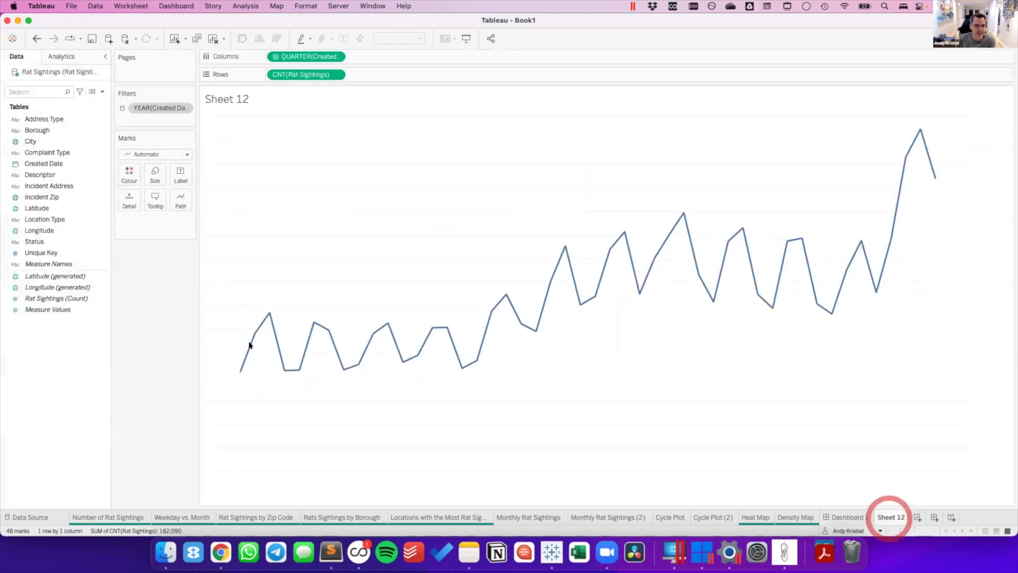
left_click(129, 172)
left_click(135, 224)
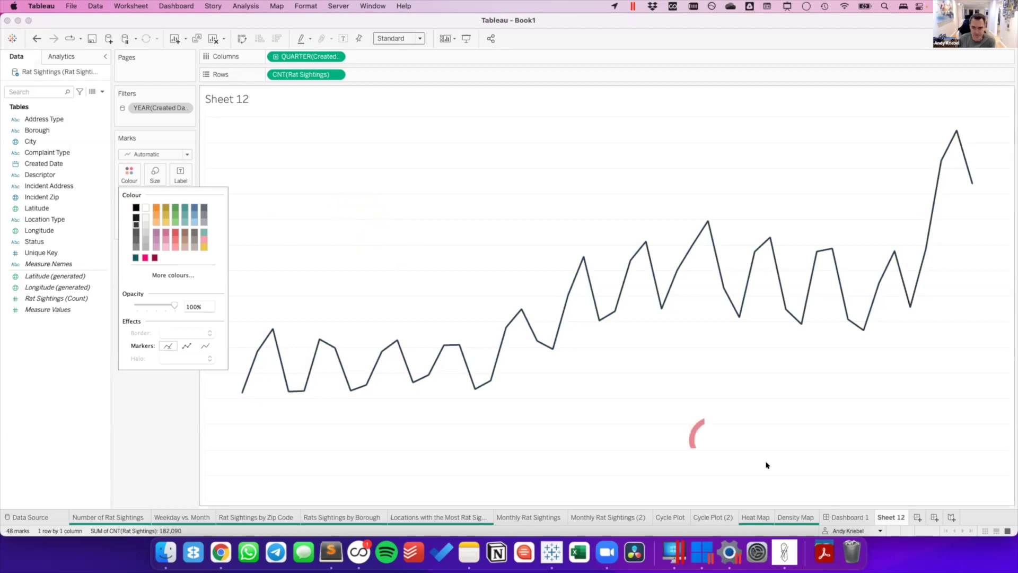
left_click(847, 515)
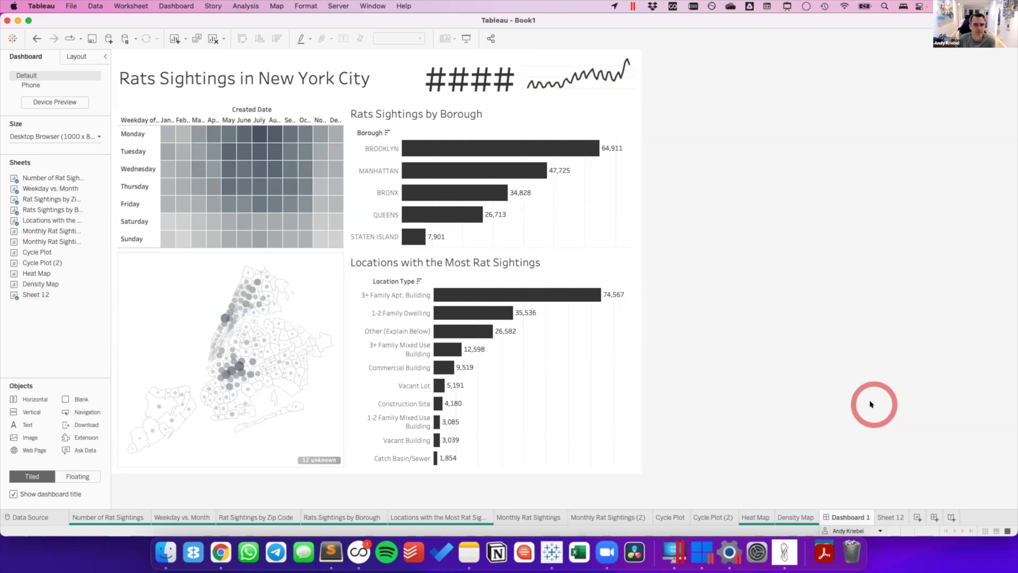
Narrow the dashboard title's container to match the heatmap's width, giving the total sightings number more room.
left_click(445, 74)
left_click(337, 58)
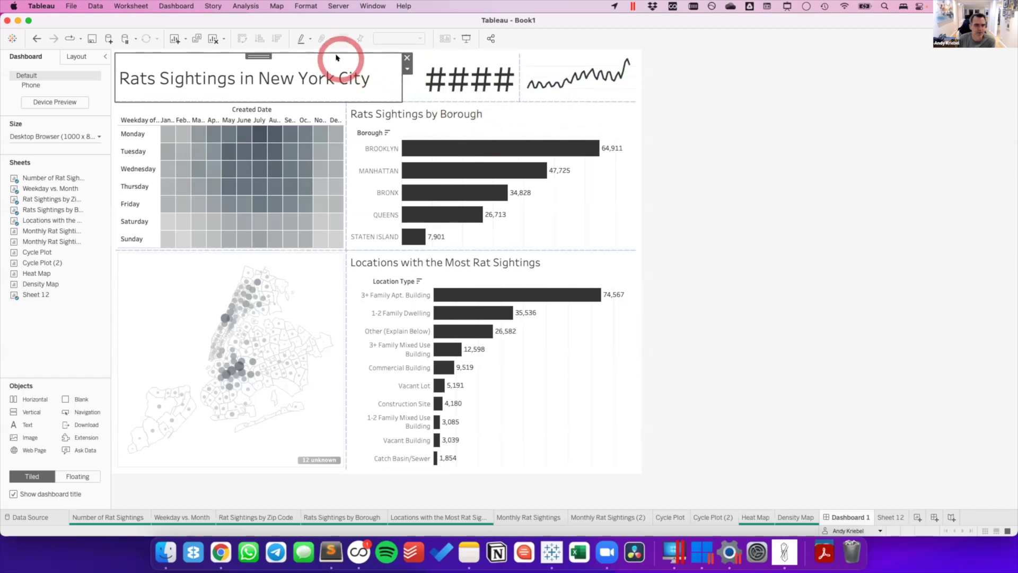
left_click_drag(395, 83, 345, 83)
Set the font size of the "Rats Sightings in New York City" dashboard title to 20.
left_click(291, 80)
double_click(277, 81)
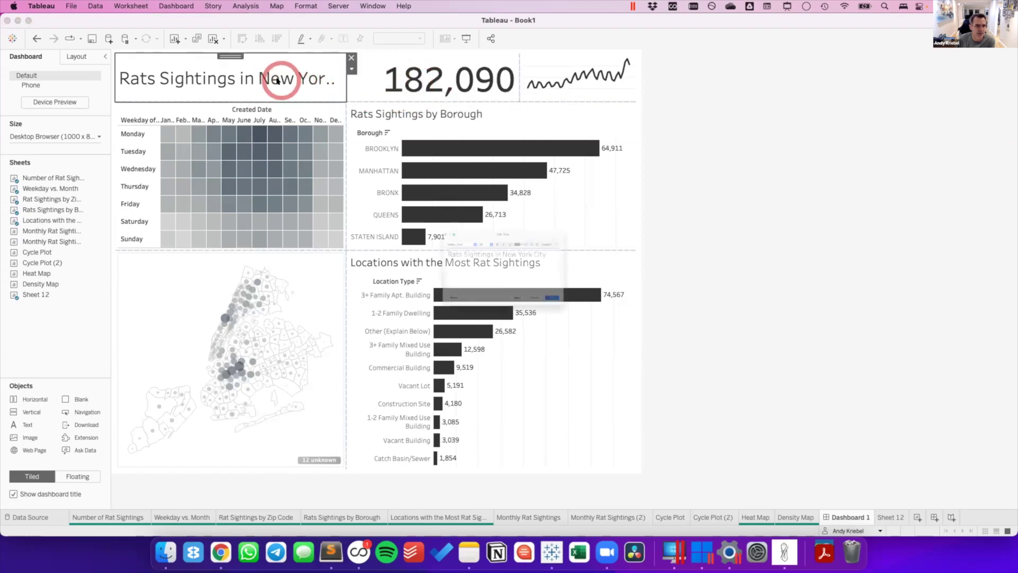
left_click_drag(621, 232, 302, 233)
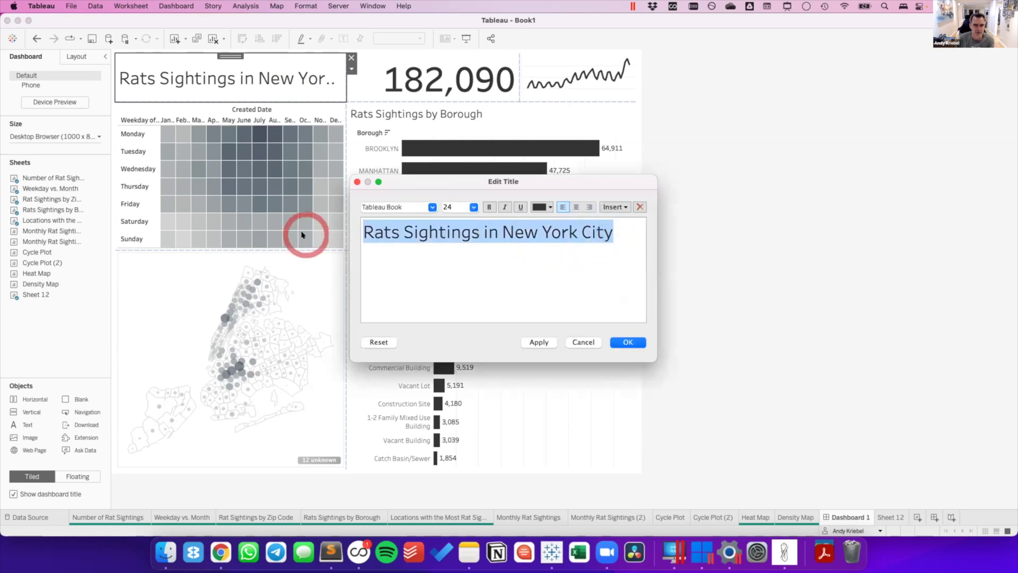
left_click(474, 207)
left_click(456, 284)
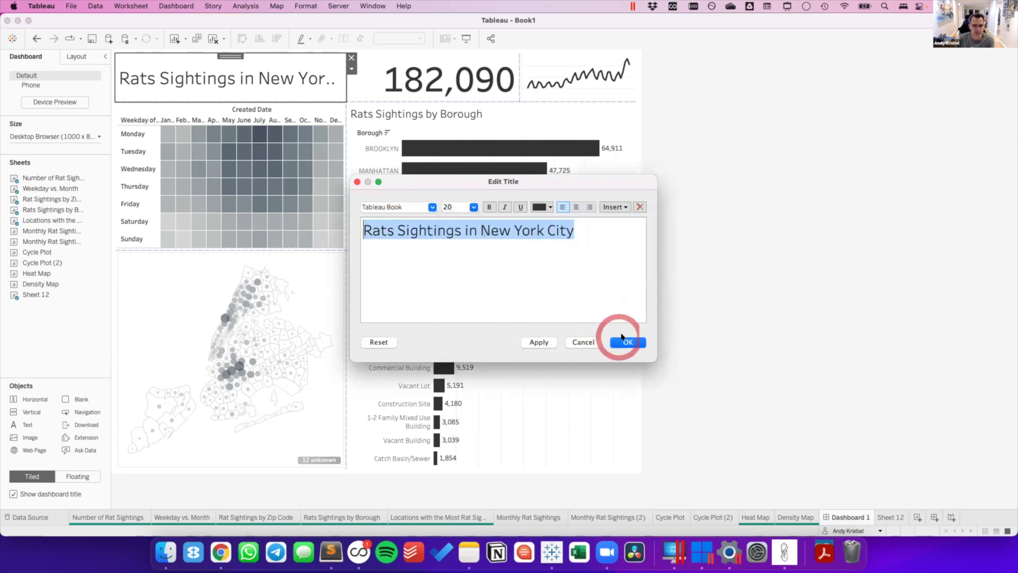
left_click(639, 341)
left_click(716, 278)
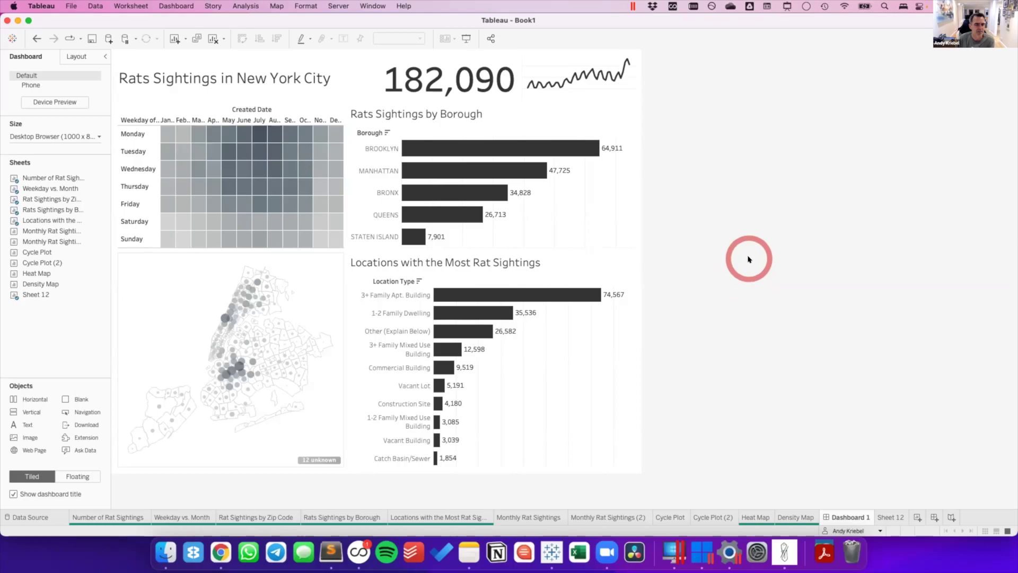